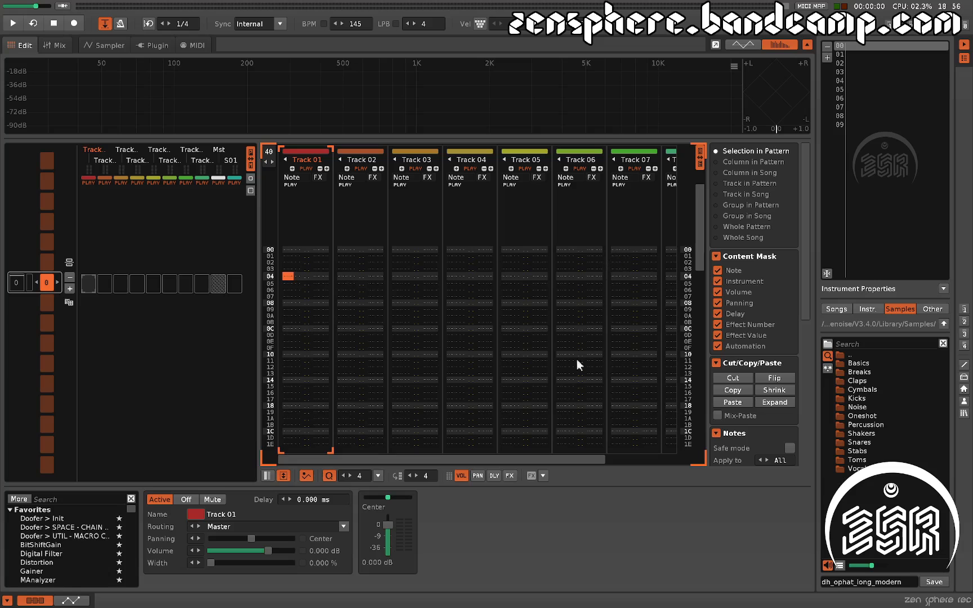
- With edit mode on, record a few effect commands live into Track 02's effect column while the pattern plays
{"action": "left_click_drag", "start_coordinate": [560, 459], "coordinate": [532, 451]}
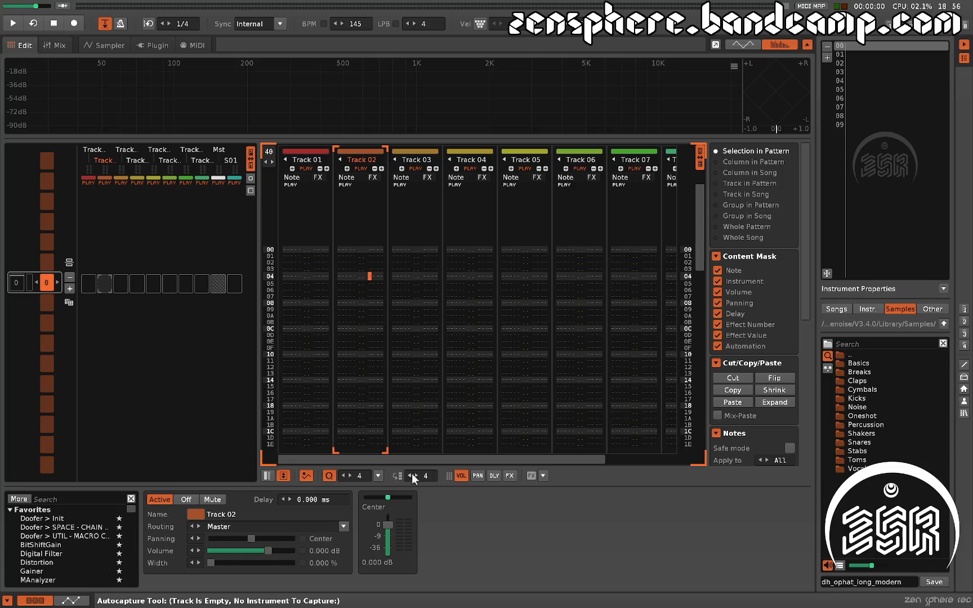
{"action": "left_click", "coordinate": [329, 476]}
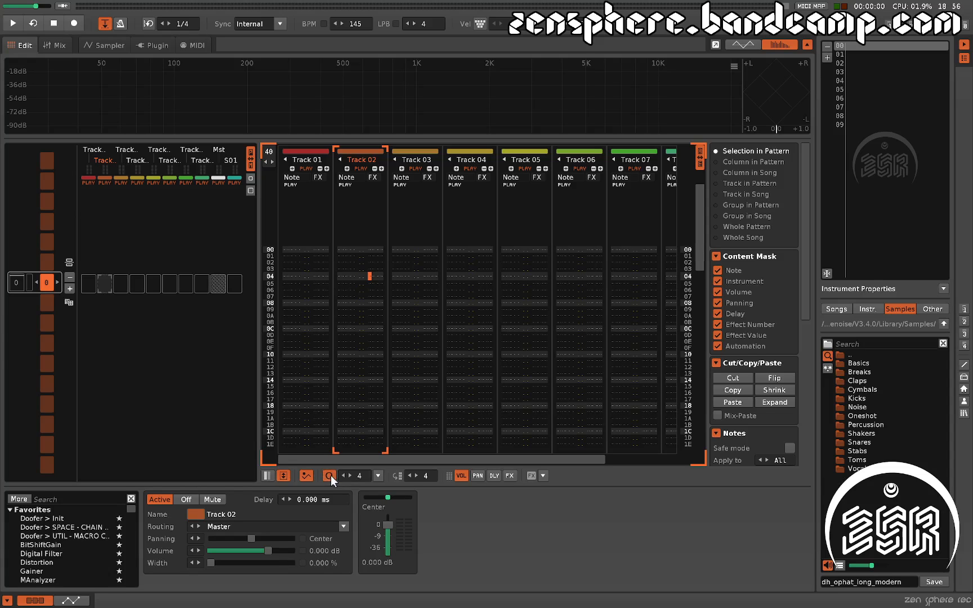
{"action": "key", "text": "Escape"}
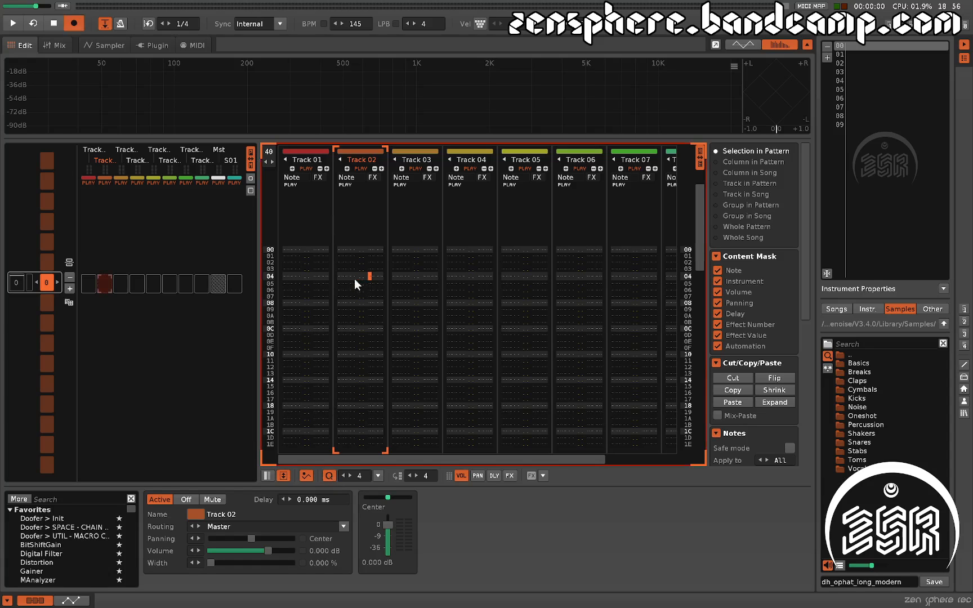
{"action": "key", "text": "space"}
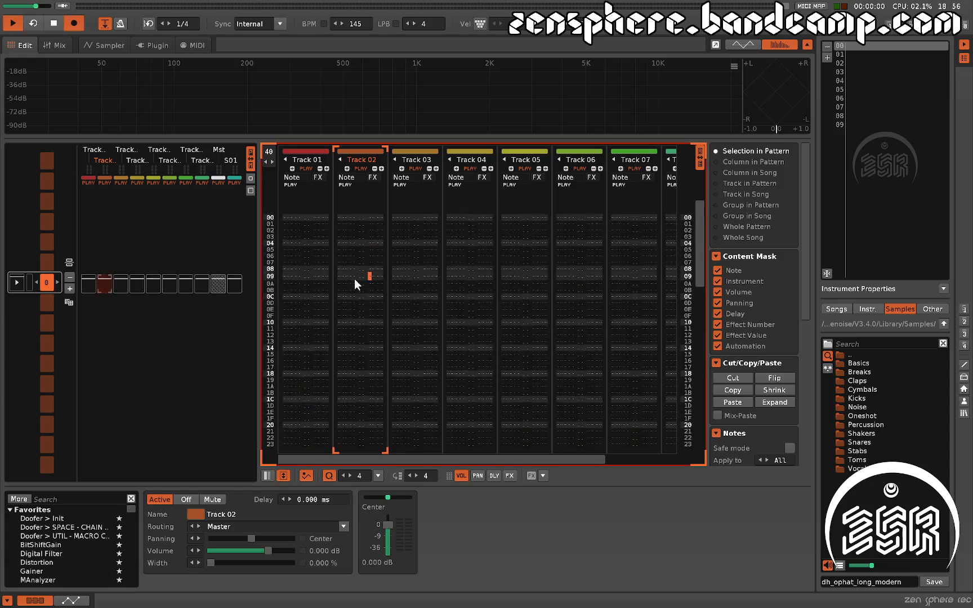
{"action": "type", "text": "niyurt"}
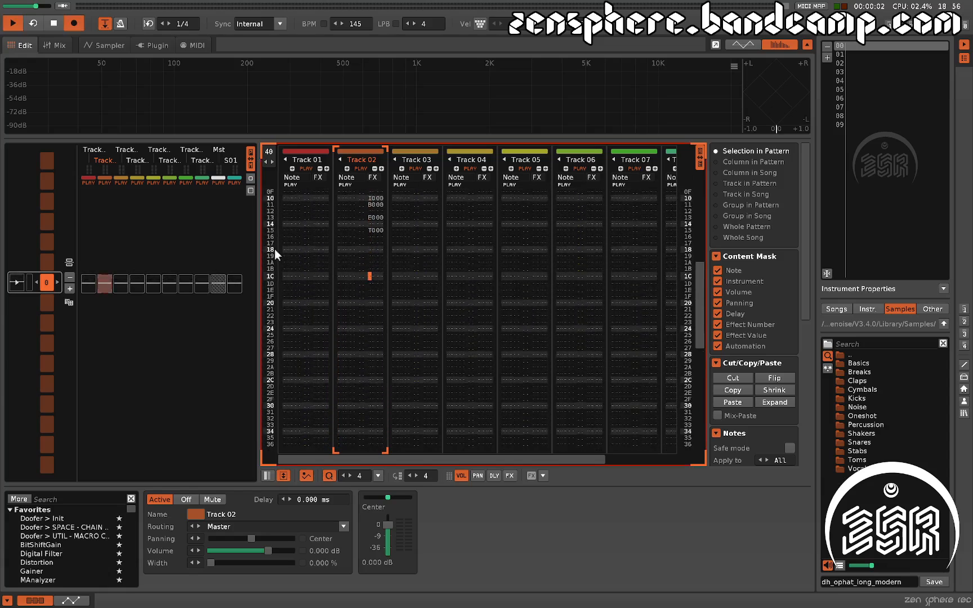
- Record a run of notes such as G-3, F-4, B-4 and C-5 live into Track 02's note columns and stop playback
{"action": "left_click", "coordinate": [352, 268]}
{"action": "left_click", "coordinate": [346, 270]}
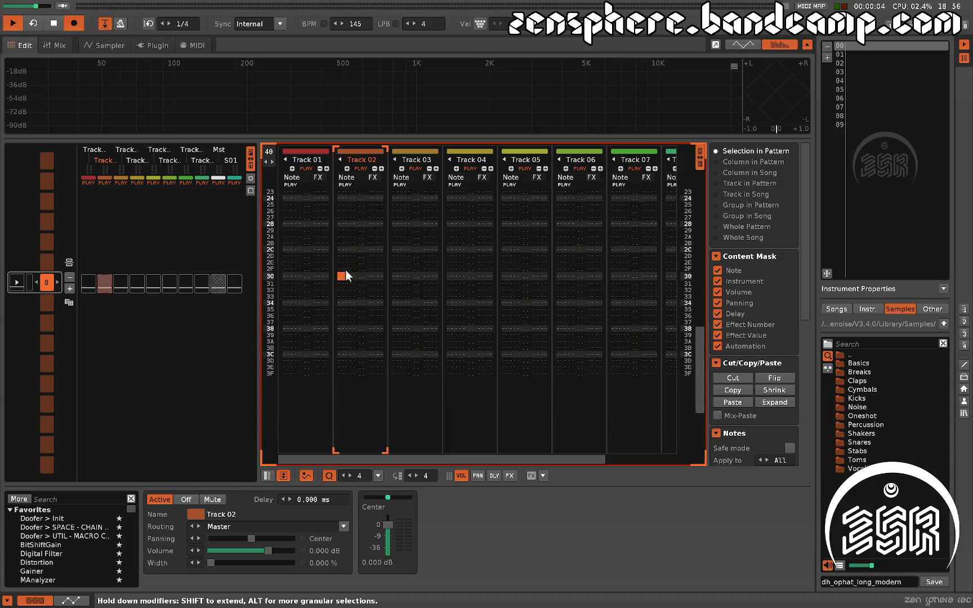
{"action": "key", "text": "e"}
{"action": "key", "text": "r"}
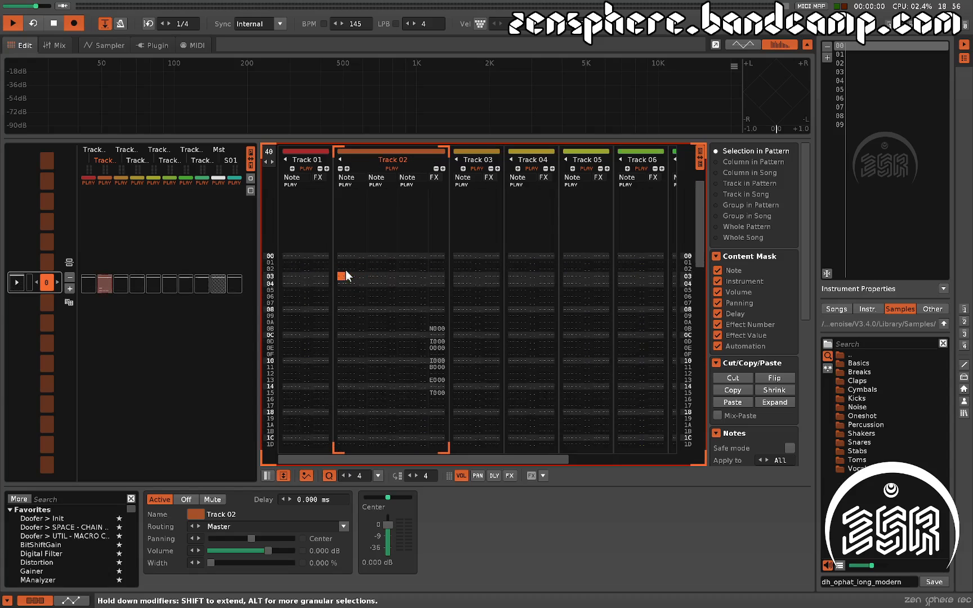
{"action": "key", "text": "b"}
{"action": "key", "text": "r"}
{"action": "key", "text": "u"}
{"action": "key", "text": "i"}
{"action": "key", "text": "i"}
{"action": "key", "text": "u"}
{"action": "key", "text": "b"}
{"action": "key", "text": "w"}
{"action": "key", "text": "v"}
{"action": "key", "text": "v"}
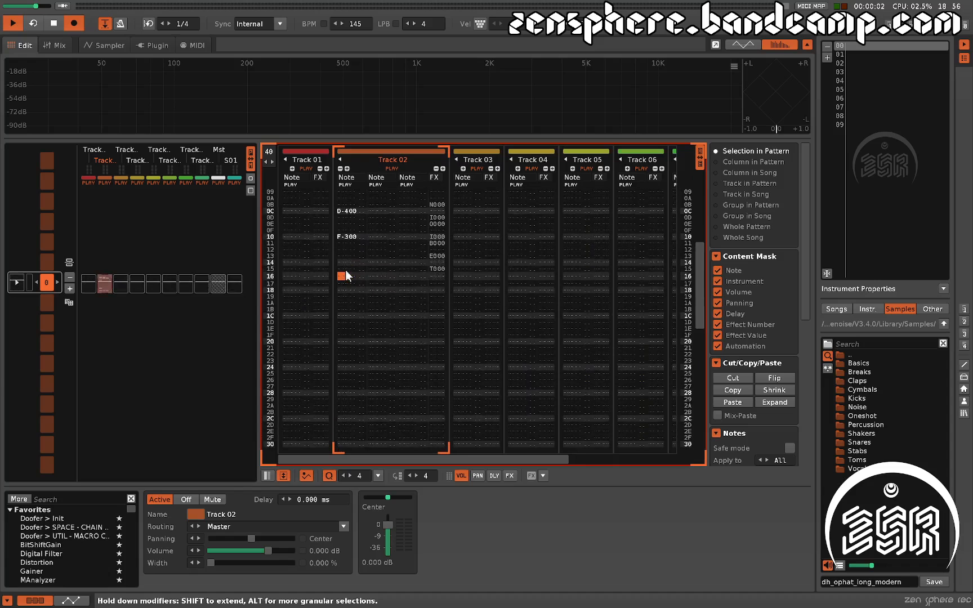
{"action": "key", "text": "space"}
{"action": "key", "text": "space"}
{"action": "key", "text": "space"}
{"action": "key", "text": "space"}
{"action": "key", "text": "space"}
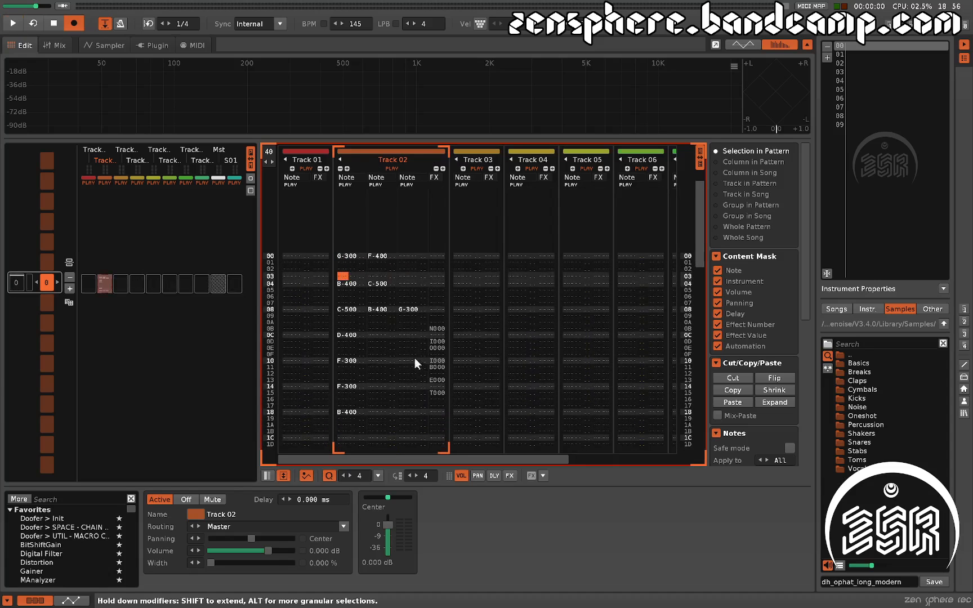
- Clear Track 02's recorded data from the pattern and reduce the track to one note column
{"action": "scroll", "coordinate": [383, 321], "scroll_direction": "down", "scroll_amount": 5}
{"action": "scroll", "coordinate": [344, 309], "scroll_direction": "down", "scroll_amount": 4}
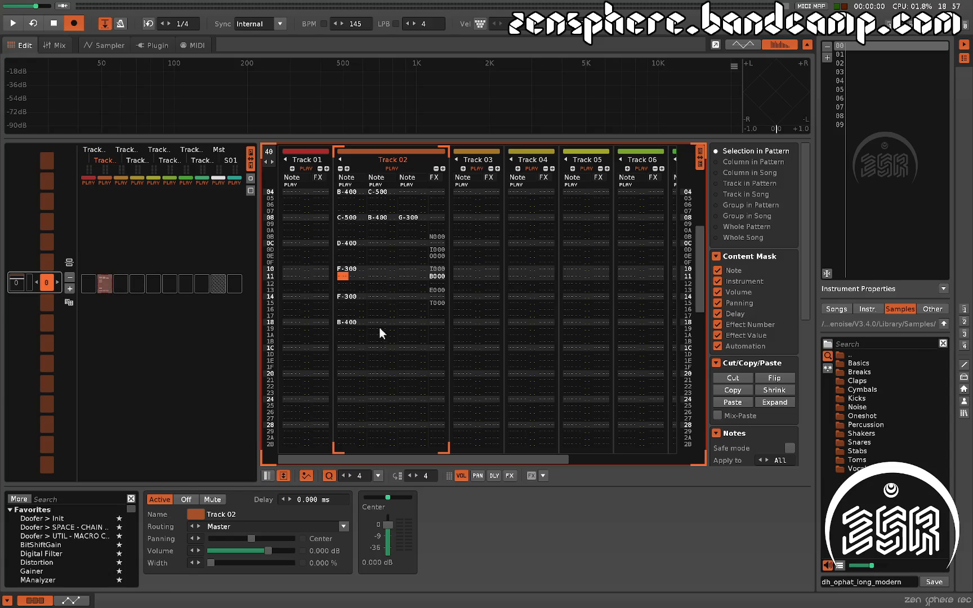
{"action": "scroll", "coordinate": [380, 329], "scroll_direction": "up", "scroll_amount": 5}
{"action": "scroll", "coordinate": [380, 328], "scroll_direction": "down", "scroll_amount": 8}
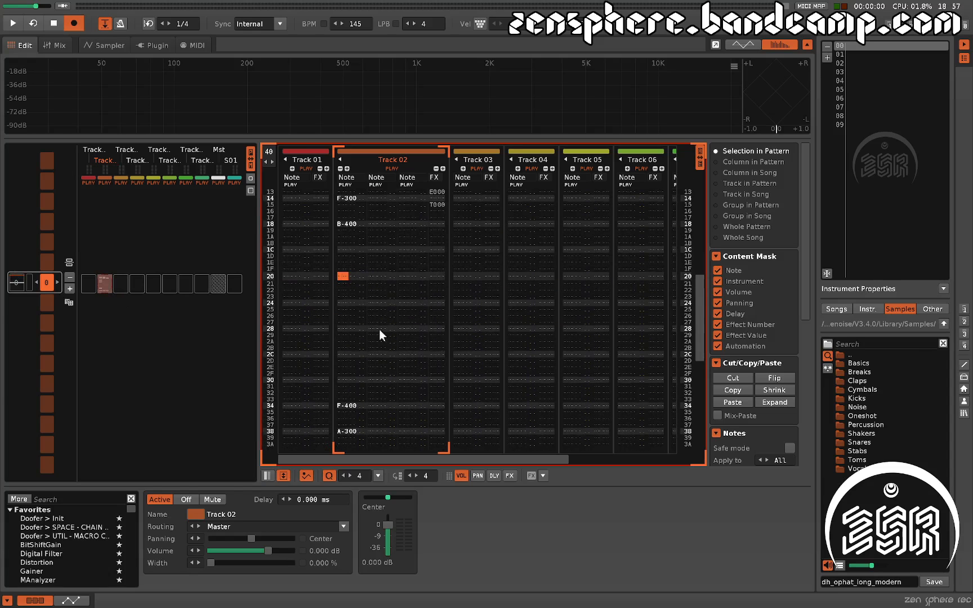
{"action": "scroll", "coordinate": [379, 330], "scroll_direction": "down", "scroll_amount": 5}
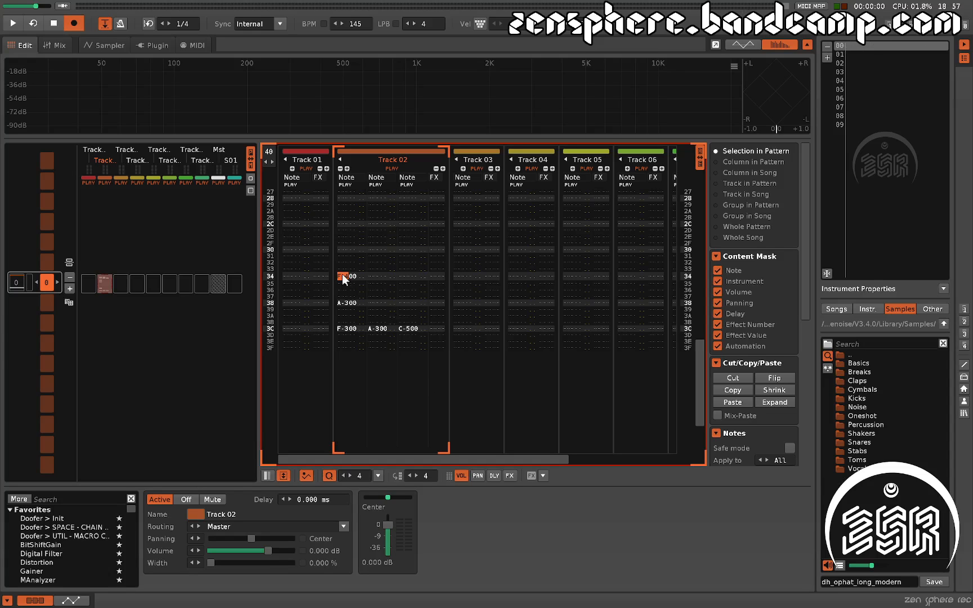
{"action": "left_click", "coordinate": [106, 279]}
{"action": "key", "text": "Delete"}
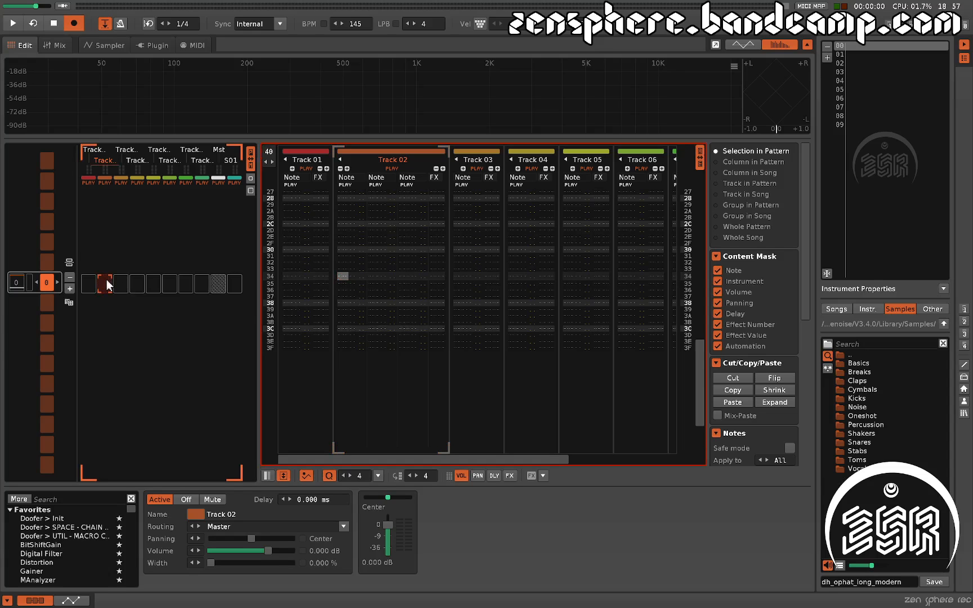
{"action": "left_click", "coordinate": [340, 168]}
{"action": "left_click", "coordinate": [341, 168]}
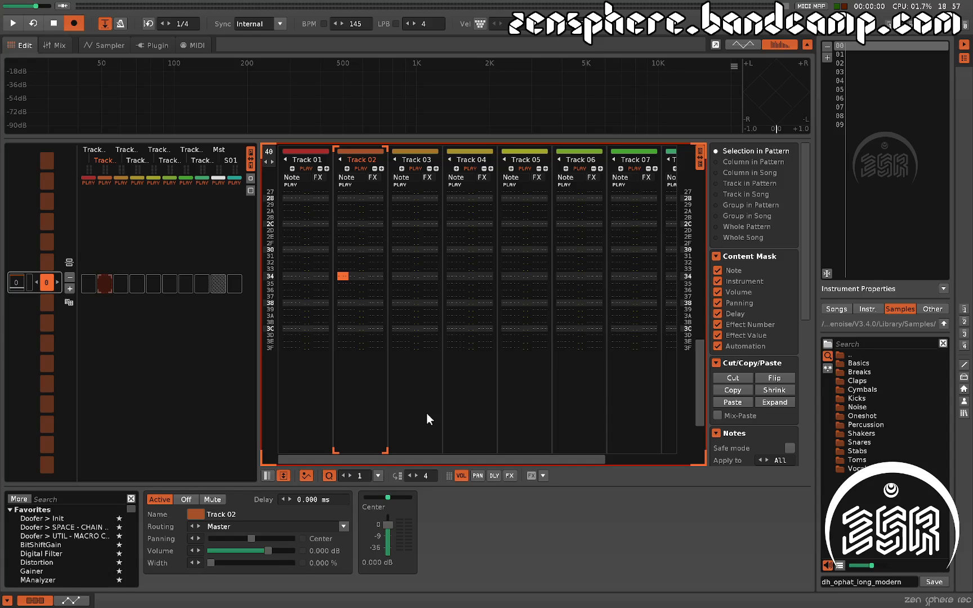
- Try several record quantization values for the pattern editor, ending at 8 lines
{"action": "key", "text": "alt+2"}
{"action": "key", "text": "alt+1"}
{"action": "key", "text": "alt+3"}
{"action": "key", "text": "alt+0"}
{"action": "key", "text": "alt+2"}
{"action": "key", "text": "alt+0"}
{"action": "key", "text": "alt+1"}
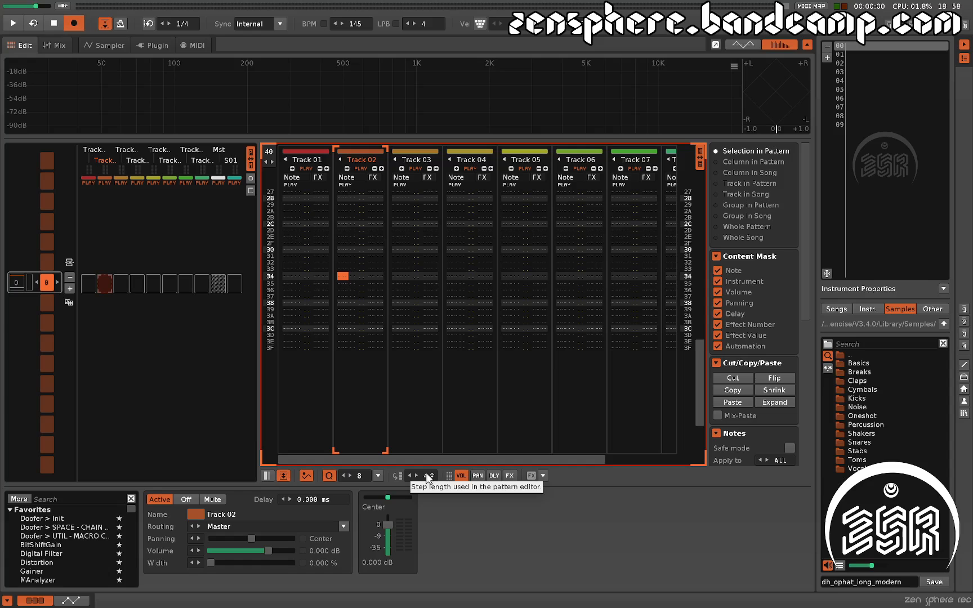
- Enter C-4 notes every four lines in Track 02, starting at line 00
{"action": "scroll", "coordinate": [374, 351], "scroll_direction": "up", "scroll_amount": 13}
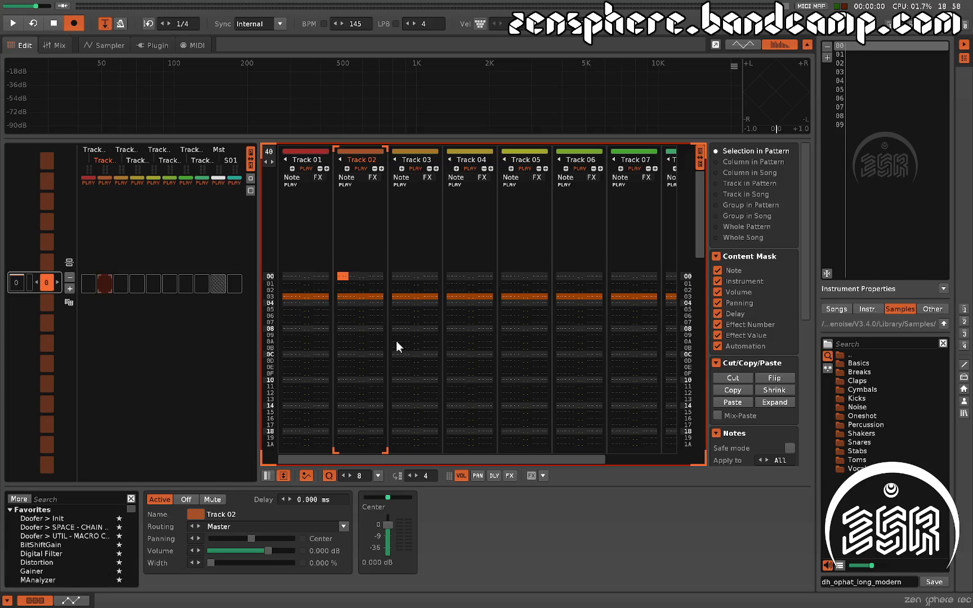
{"action": "key", "text": "z"}
{"action": "key", "text": "z"}
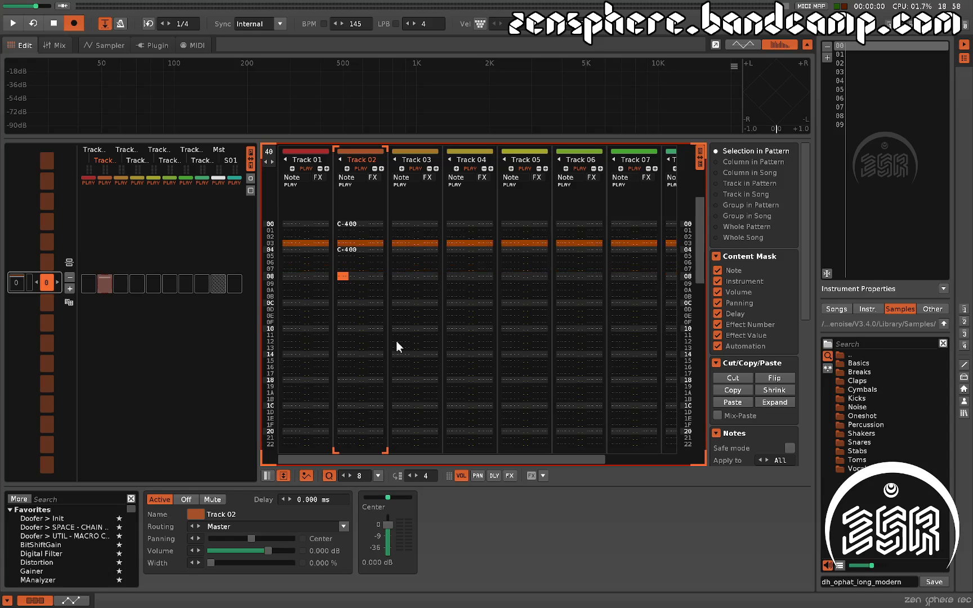
{"action": "key", "text": "z"}
{"action": "key", "text": "z"}
{"action": "key", "text": "z"}
{"action": "key", "text": "z"}
{"action": "key", "text": "z"}
{"action": "key", "text": "z"}
{"action": "key", "text": "z"}
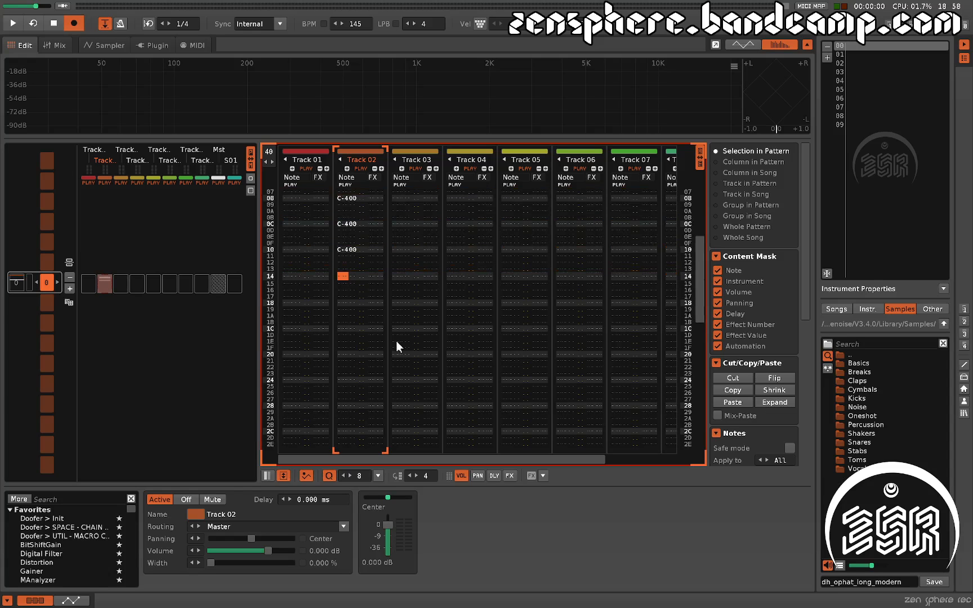
- Select Track 02's whole note column and delete its notes
{"action": "scroll", "coordinate": [376, 344], "scroll_direction": "up", "scroll_amount": 5}
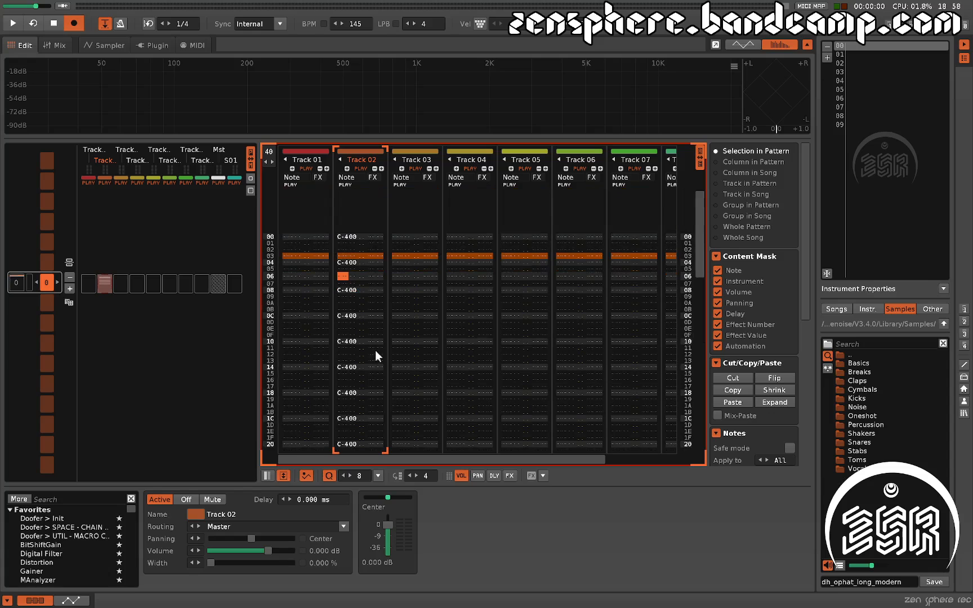
{"action": "scroll", "coordinate": [375, 350], "scroll_direction": "up", "scroll_amount": 1}
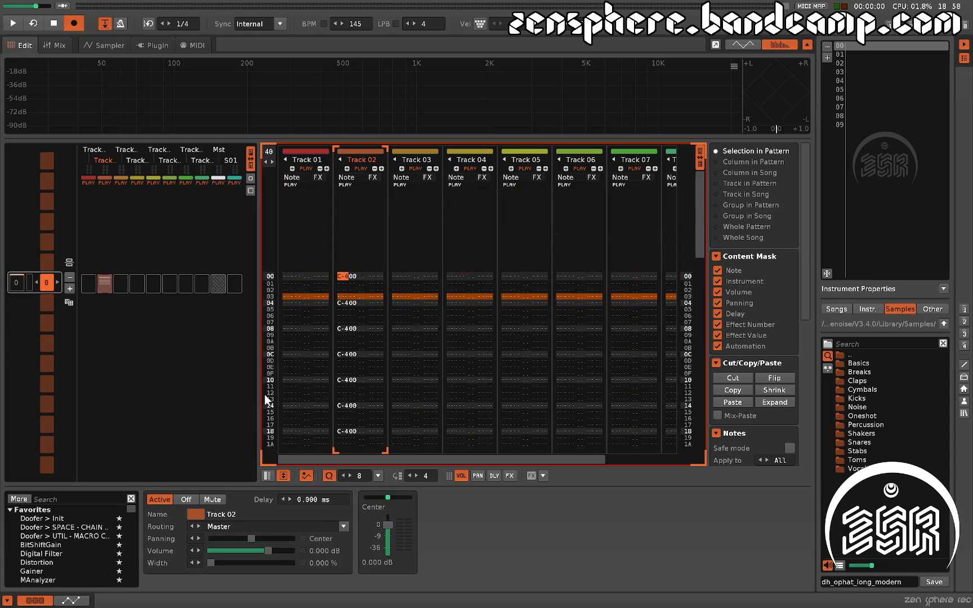
{"action": "key", "text": "ctrl+a"}
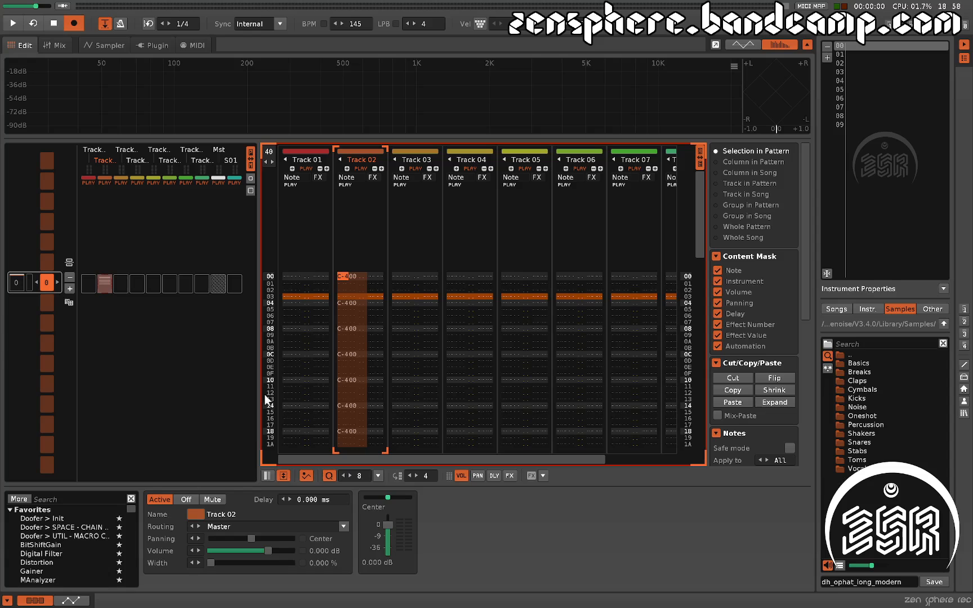
{"action": "key", "text": "Delete"}
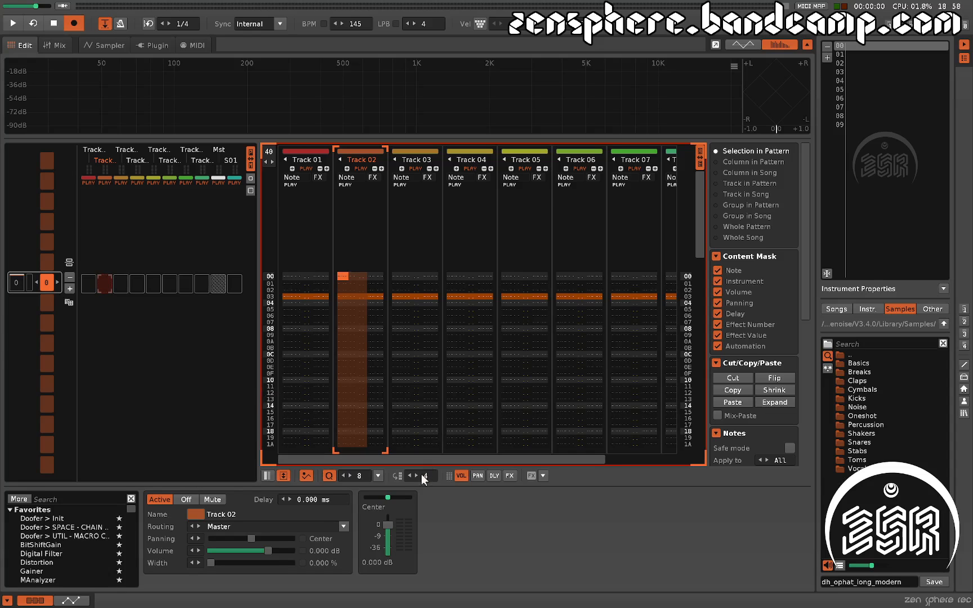
- Lower the pattern editor's step length to 2, try other values, and set it to 0
{"action": "scroll", "coordinate": [423, 477], "scroll_direction": "down", "scroll_amount": 2}
{"action": "key", "text": "ctrl+minus"}
{"action": "key", "text": "ctrl+minus"}
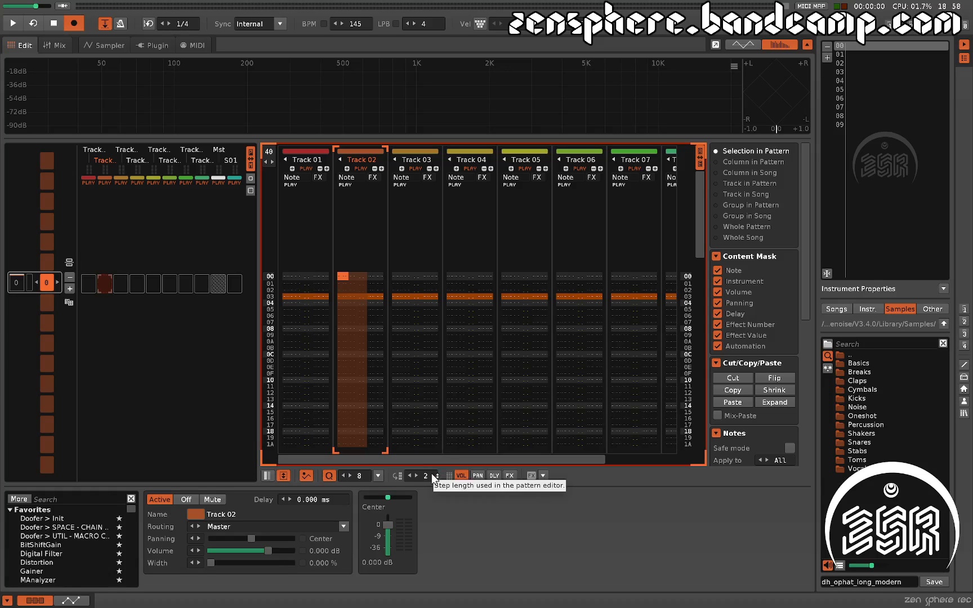
{"action": "key", "text": "ctrl+equal"}
{"action": "key", "text": "ctrl+1"}
{"action": "key", "text": "ctrl+0"}
- Enter a C-3 note with a YC0 effect command on line 00 of Track 02
{"action": "key", "text": "z"}
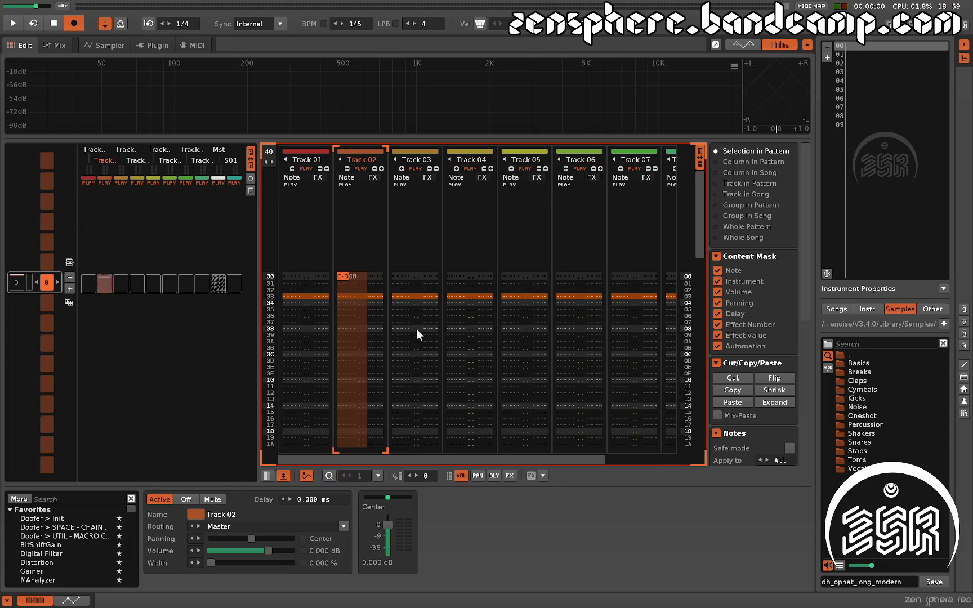
{"action": "key", "text": "Right"}
{"action": "key", "text": "Right"}
{"action": "key", "text": "Left"}
{"action": "key", "text": "Right"}
{"action": "key", "text": "Right"}
{"action": "key", "text": "Right"}
{"action": "key", "text": "Right"}
{"action": "key", "text": "Left"}
{"action": "key", "text": "Left"}
{"action": "key", "text": "Left"}
{"action": "key", "text": "Left"}
{"action": "key", "text": "Right"}
{"action": "key", "text": "Right"}
{"action": "key", "text": "Right"}
{"action": "key", "text": "Right"}
{"action": "type", "text": "y"}
{"action": "key", "text": "Right"}
{"action": "type", "text": "c"}
{"action": "key", "text": "Right"}
{"action": "key", "text": "Left"}
{"action": "key", "text": "Left"}
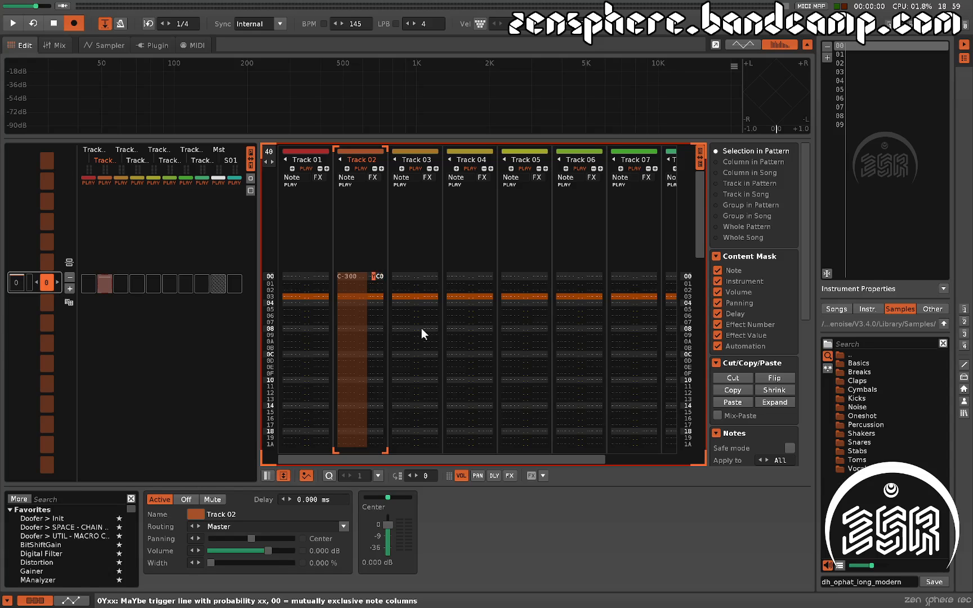
- Delete the effect command and the note from line 00 of Track 02
{"action": "key", "text": "Delete"}
{"action": "key", "text": "Left"}
{"action": "key", "text": "Left"}
{"action": "key", "text": "Left"}
{"action": "key", "text": "Left"}
{"action": "key", "text": "Delete"}
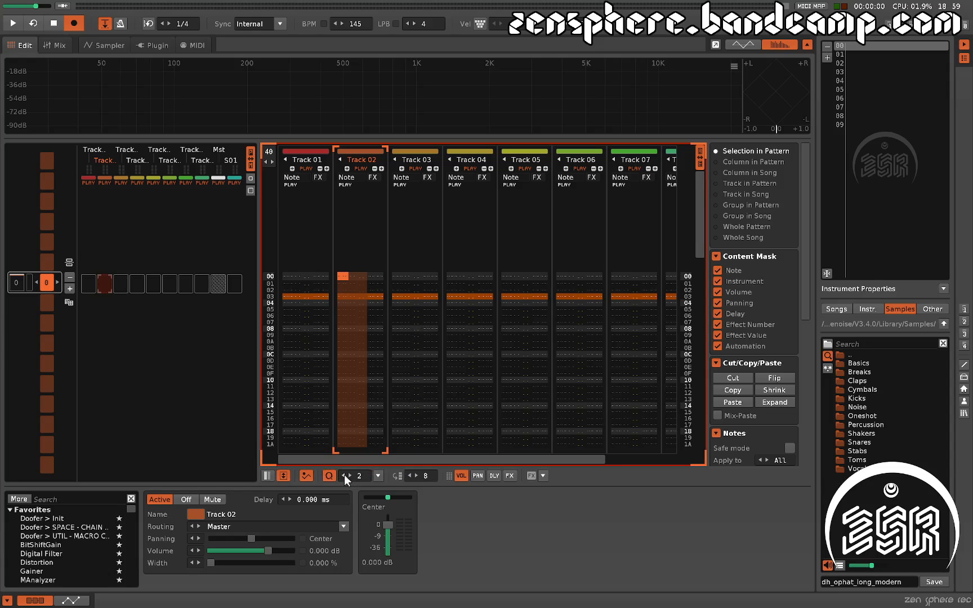
- Set the record quantization to 4 lines and place the cursor in Track 01 at line 00
{"action": "scroll", "coordinate": [345, 474], "scroll_direction": "up", "scroll_amount": 2}
{"action": "left_click", "coordinate": [304, 260]}
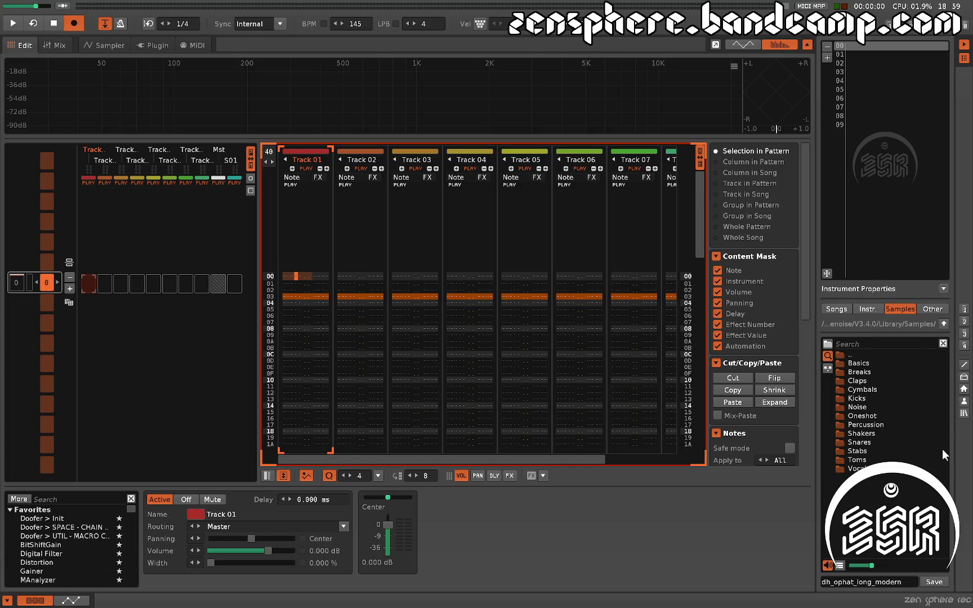
- Look through the disk browser's instrument, sample, other and song categories
{"action": "left_click", "coordinate": [838, 312]}
{"action": "left_click", "coordinate": [899, 310]}
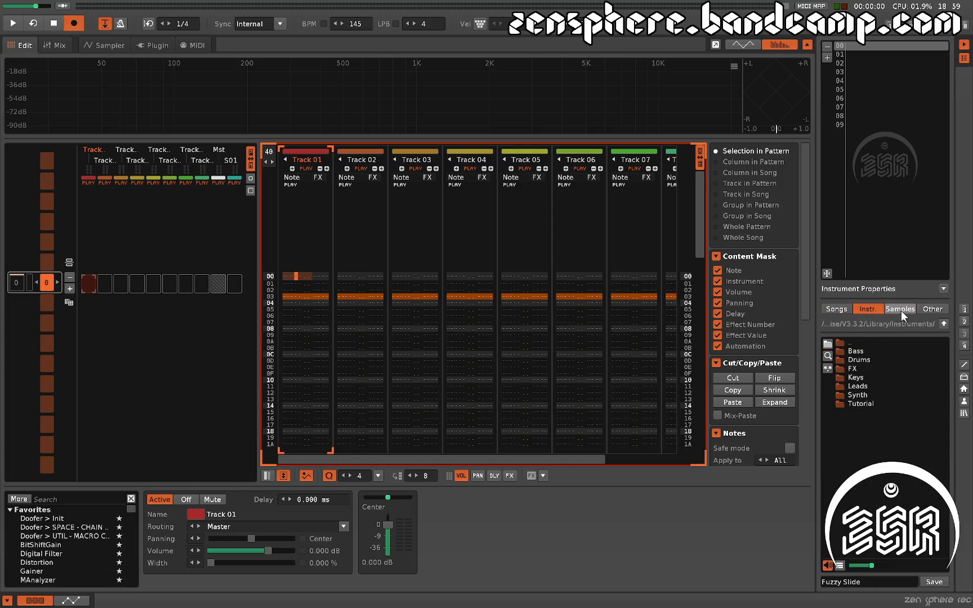
{"action": "left_click", "coordinate": [929, 310]}
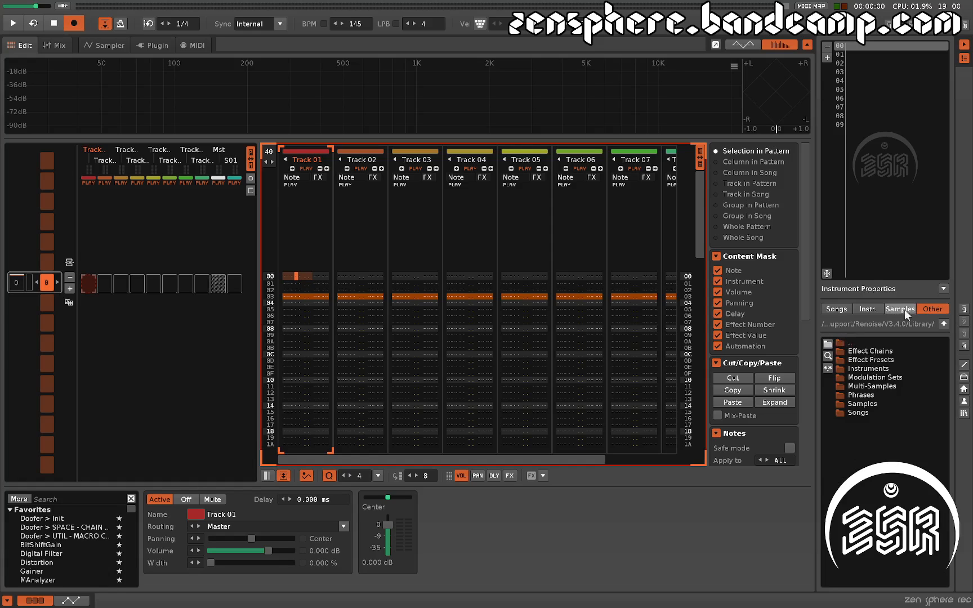
{"action": "left_click", "coordinate": [830, 309]}
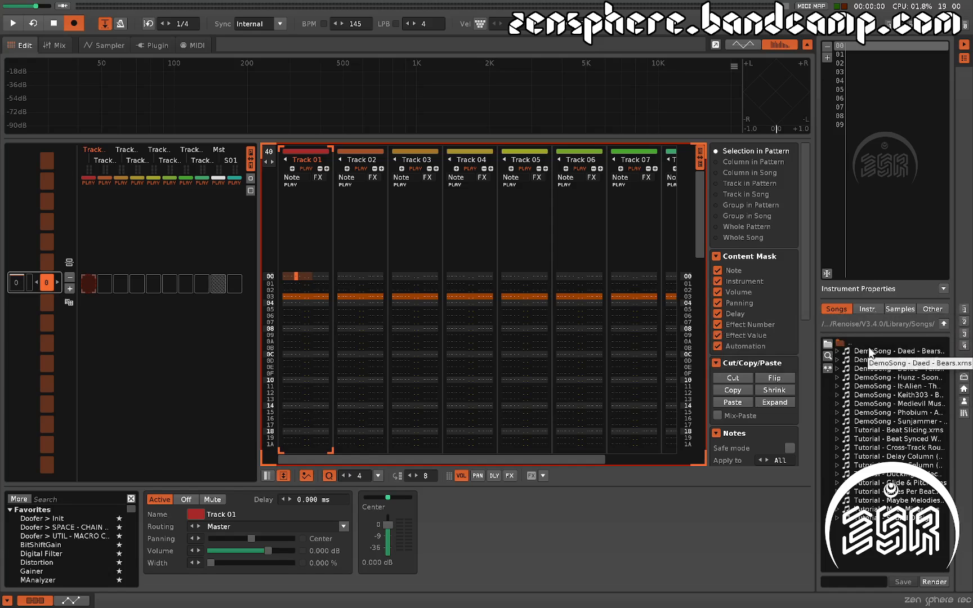
- Check the four saved folder presets for songs, ending on preset 1, and return the disk browser to the sample library
{"action": "left_click", "coordinate": [965, 311]}
{"action": "left_click", "coordinate": [964, 346]}
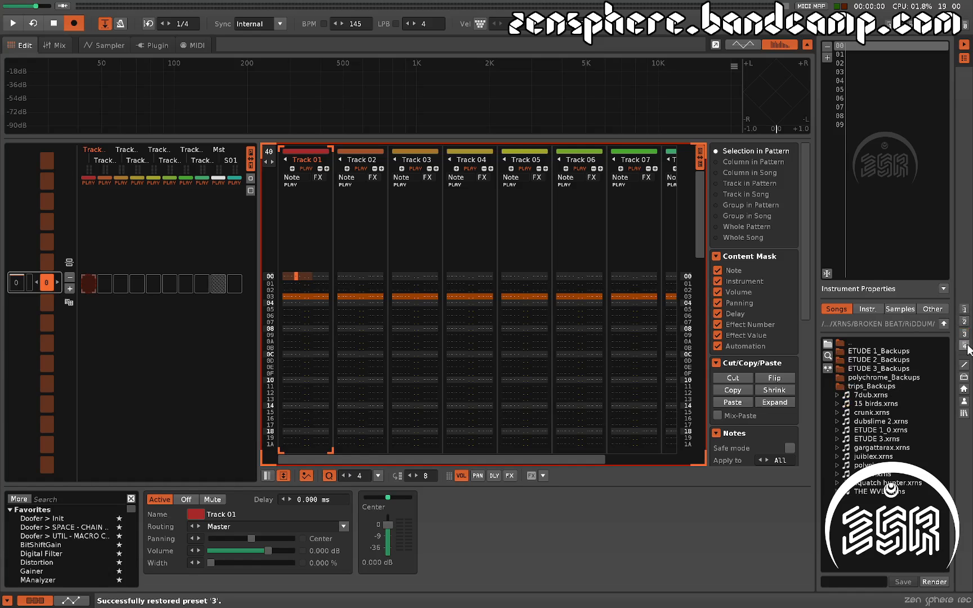
{"action": "left_click", "coordinate": [965, 346]}
{"action": "left_click", "coordinate": [965, 334]}
{"action": "left_click", "coordinate": [964, 322]}
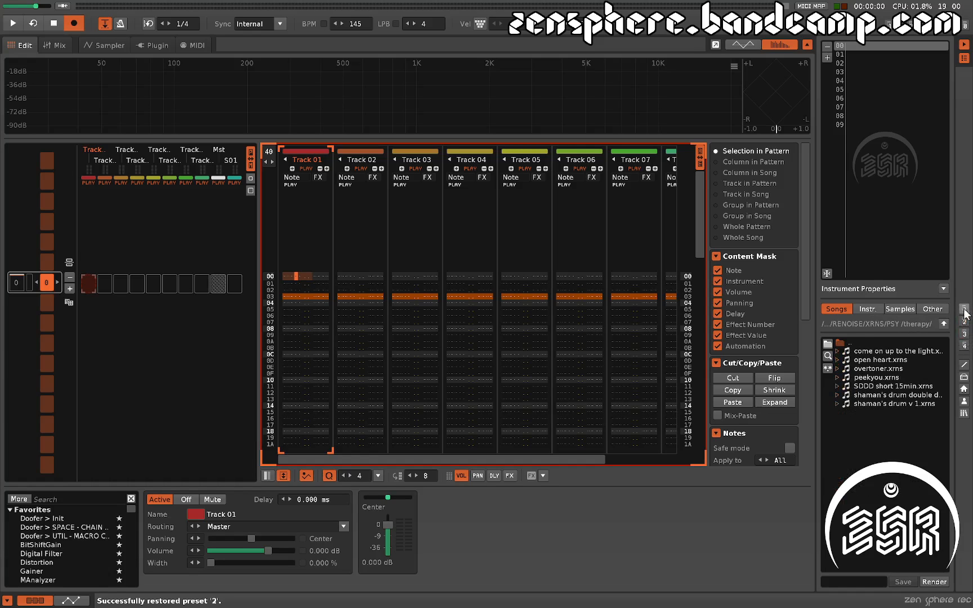
{"action": "left_click", "coordinate": [964, 308]}
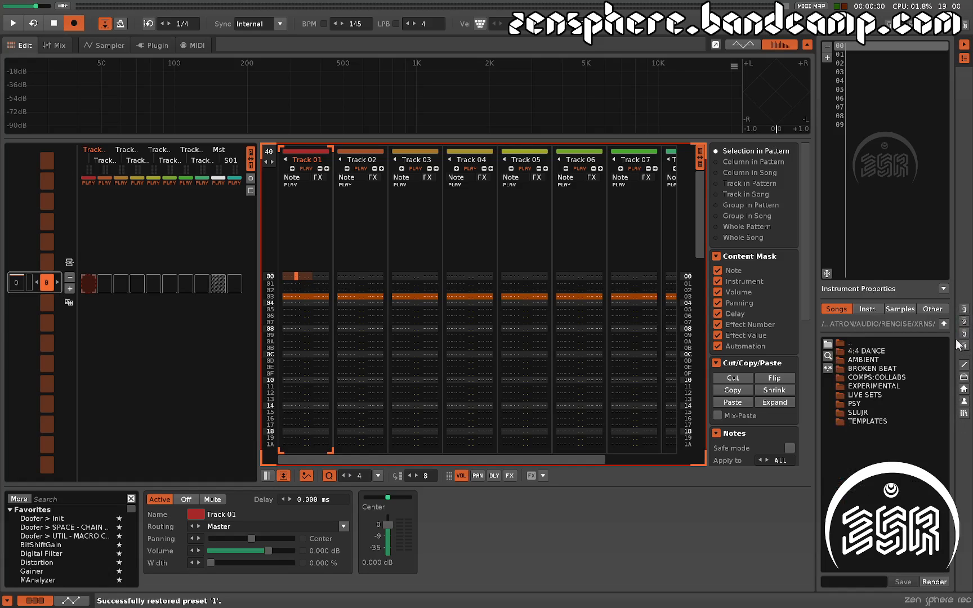
{"action": "left_click", "coordinate": [868, 310]}
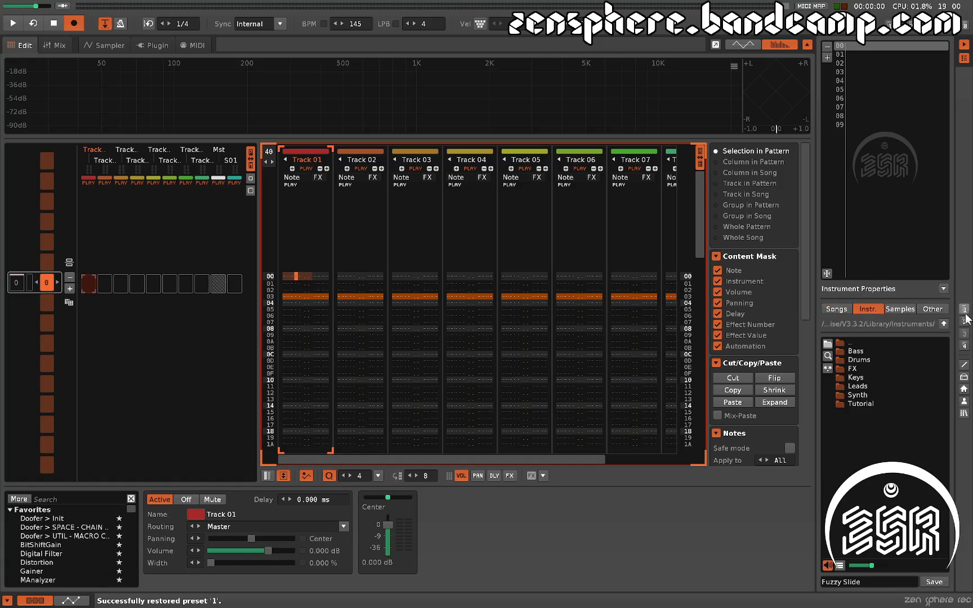
{"action": "left_click", "coordinate": [896, 310]}
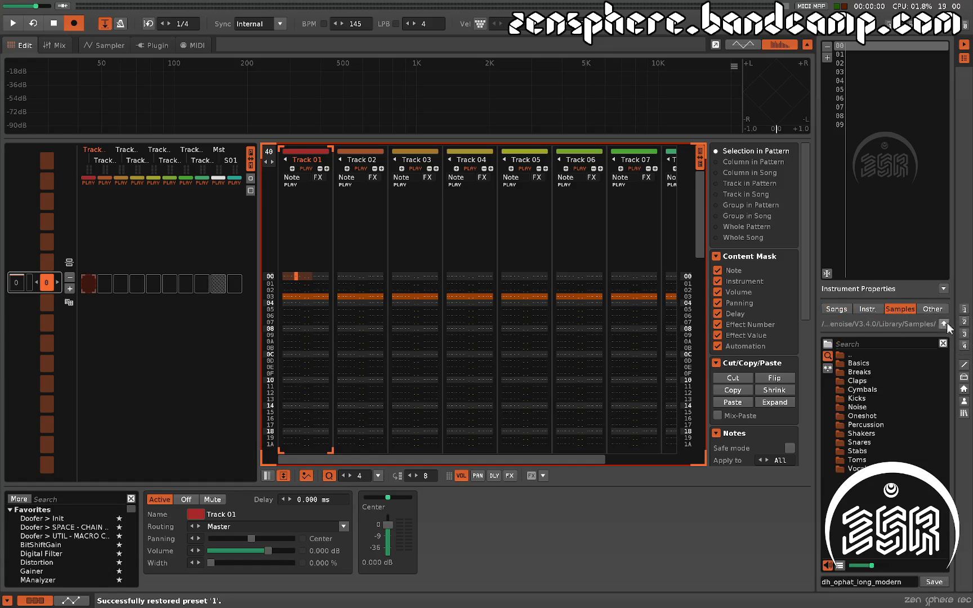
- Look through the disk browser's other, song and sample categories, ending on songs
{"action": "left_click", "coordinate": [946, 324]}
{"action": "left_click", "coordinate": [846, 319]}
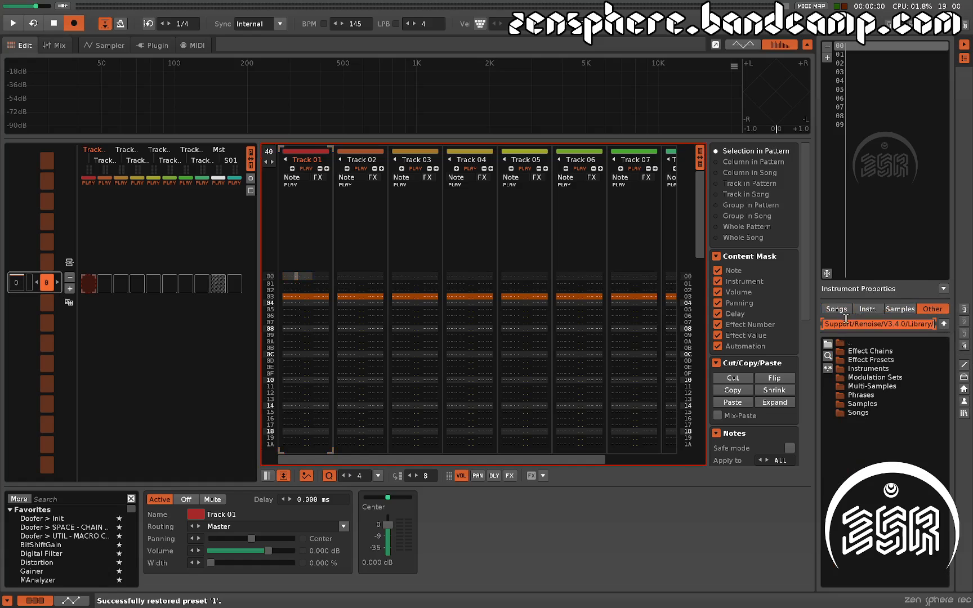
{"action": "left_click", "coordinate": [870, 311]}
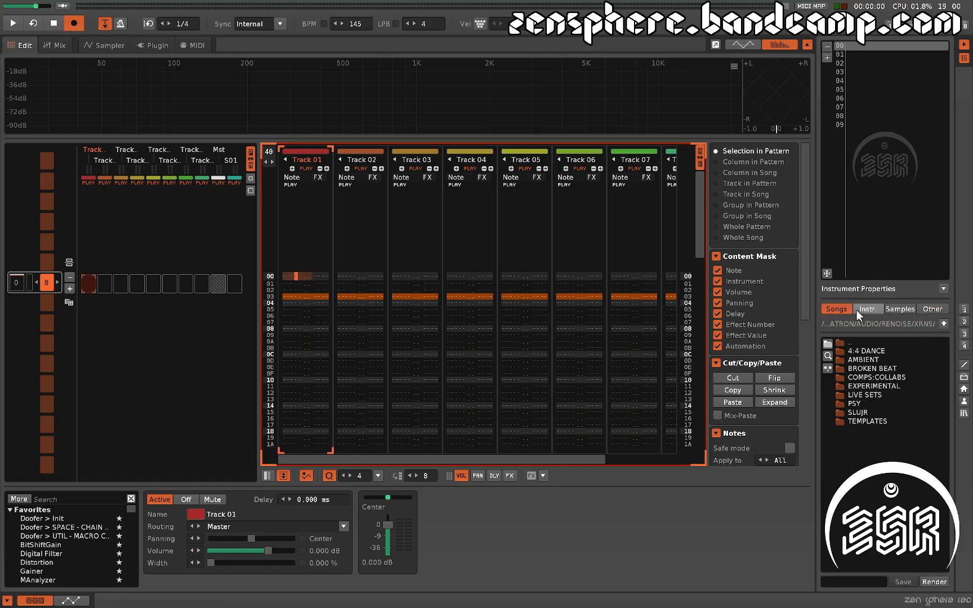
{"action": "left_click", "coordinate": [901, 310]}
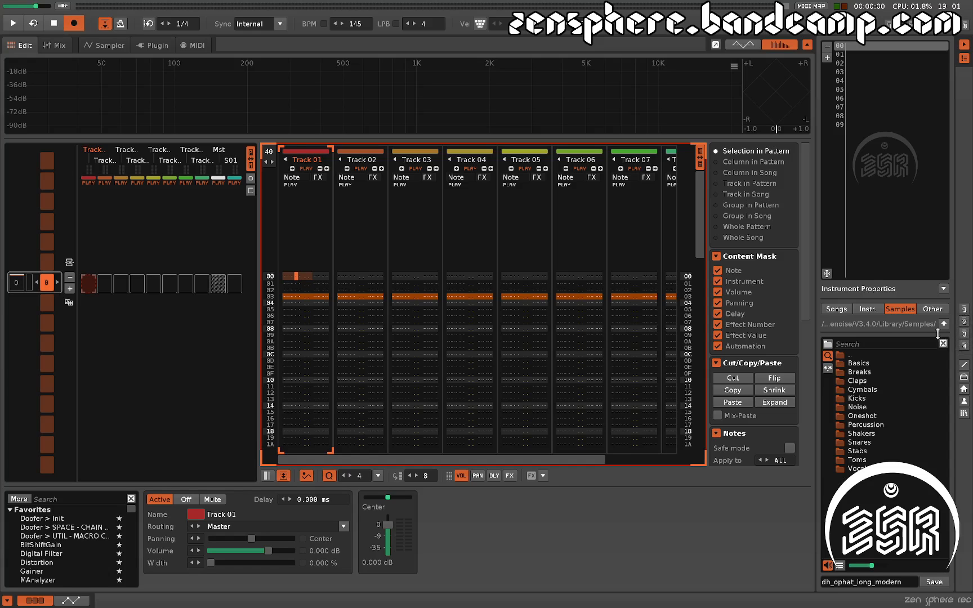
{"action": "left_click", "coordinate": [834, 309]}
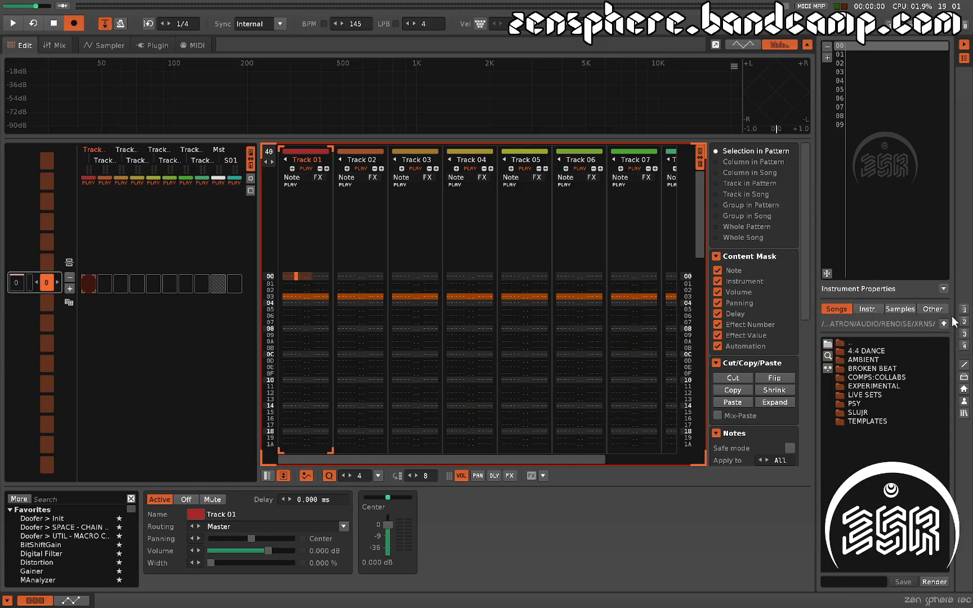
- Check the disk browser's standard song locations: root, volumes, home folder, user library and factory library
{"action": "left_click", "coordinate": [964, 365]}
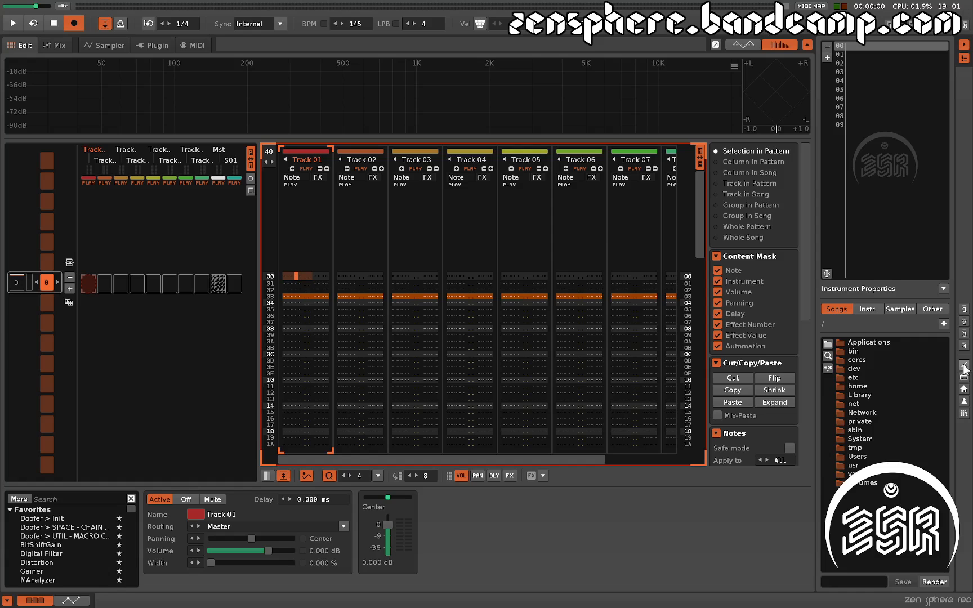
{"action": "left_click", "coordinate": [964, 377]}
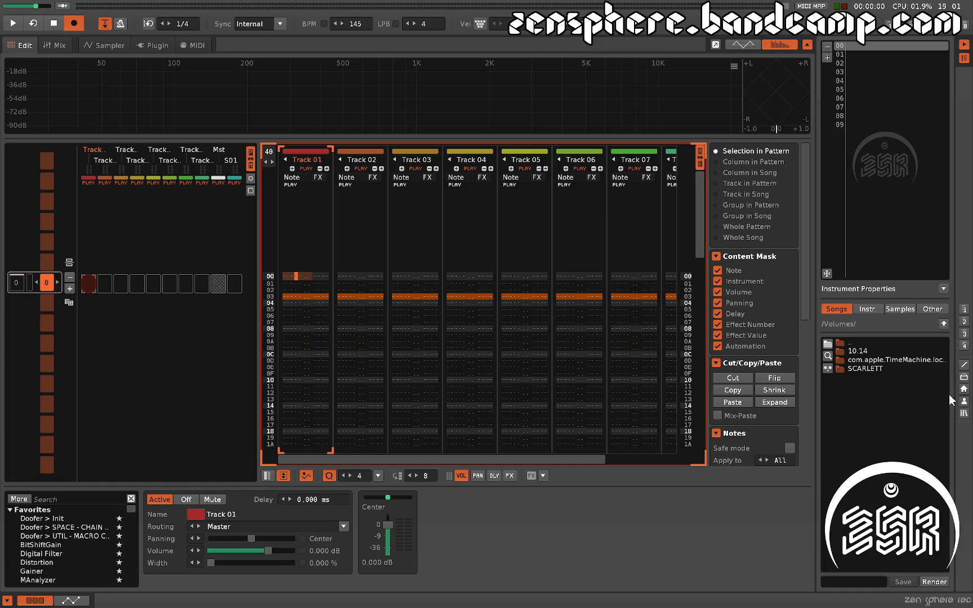
{"action": "left_click", "coordinate": [963, 388]}
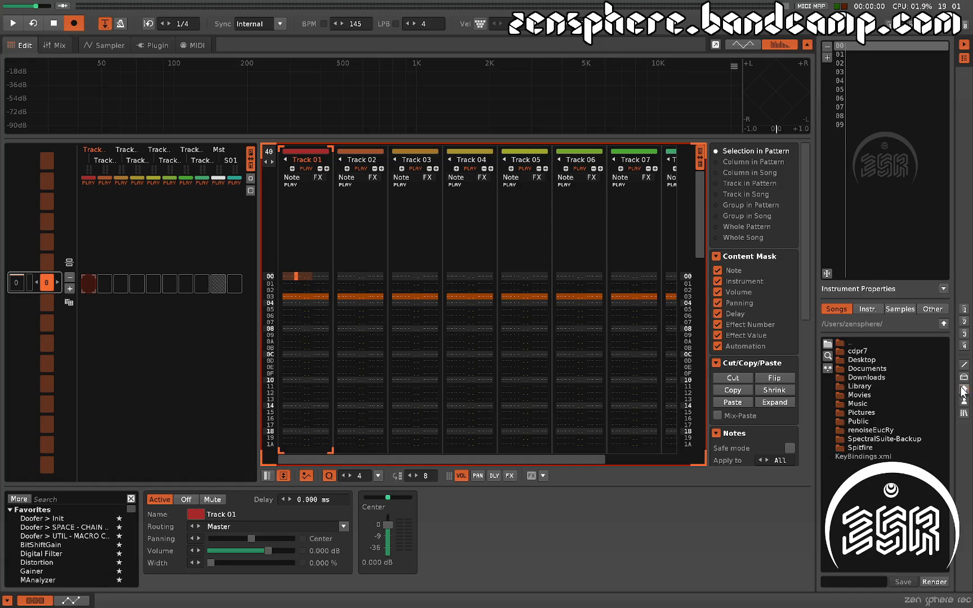
{"action": "left_click", "coordinate": [965, 401]}
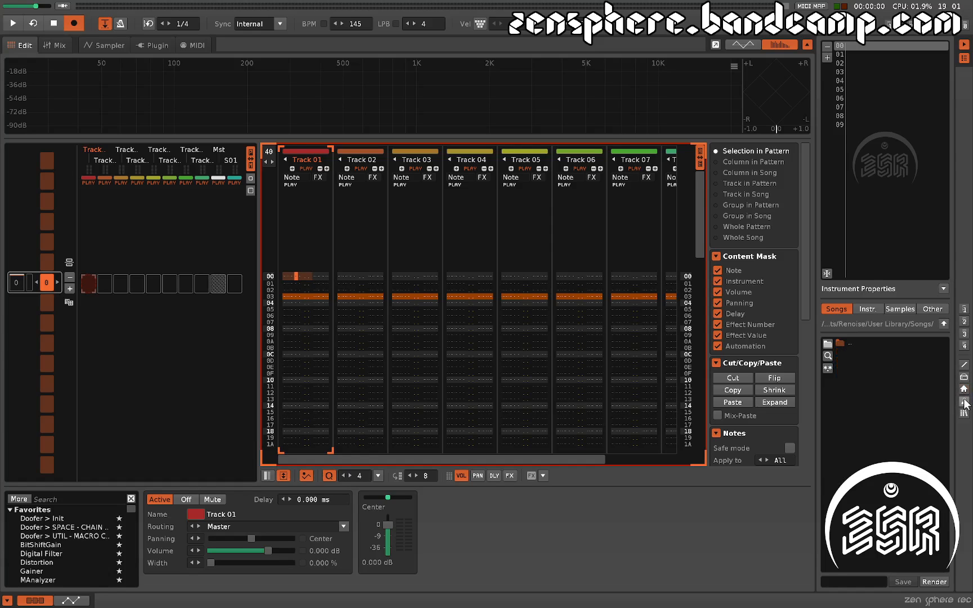
{"action": "left_click", "coordinate": [964, 414]}
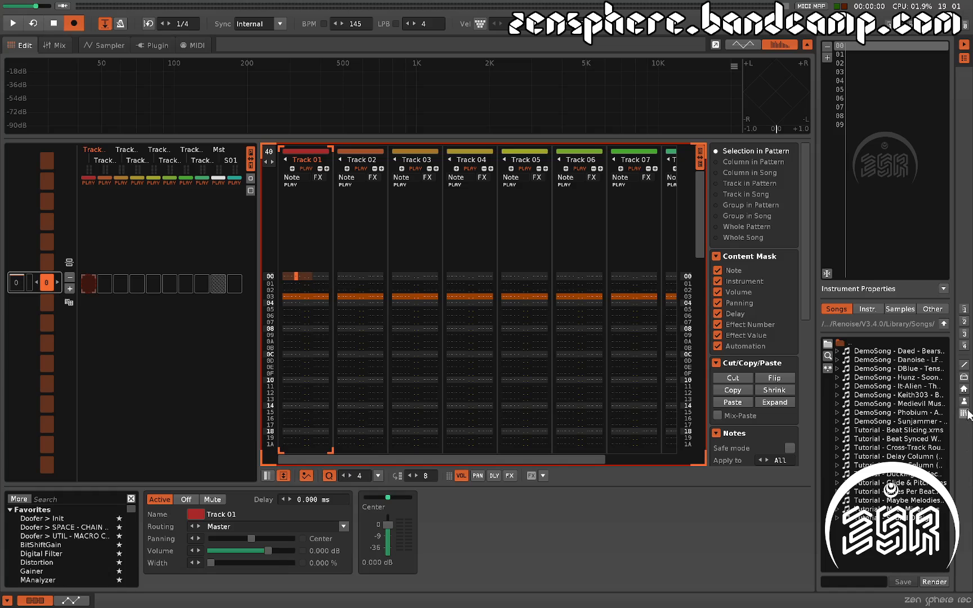
- Open the Kicks folder in the sample library and toggle the file search field, leaving it shown
{"action": "left_click", "coordinate": [903, 310]}
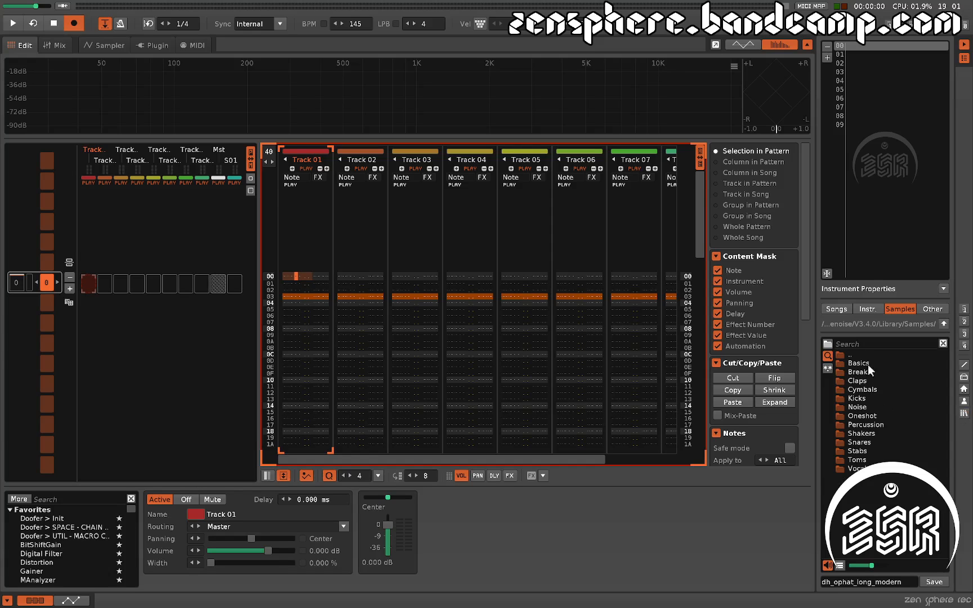
{"action": "double_click", "coordinate": [851, 397]}
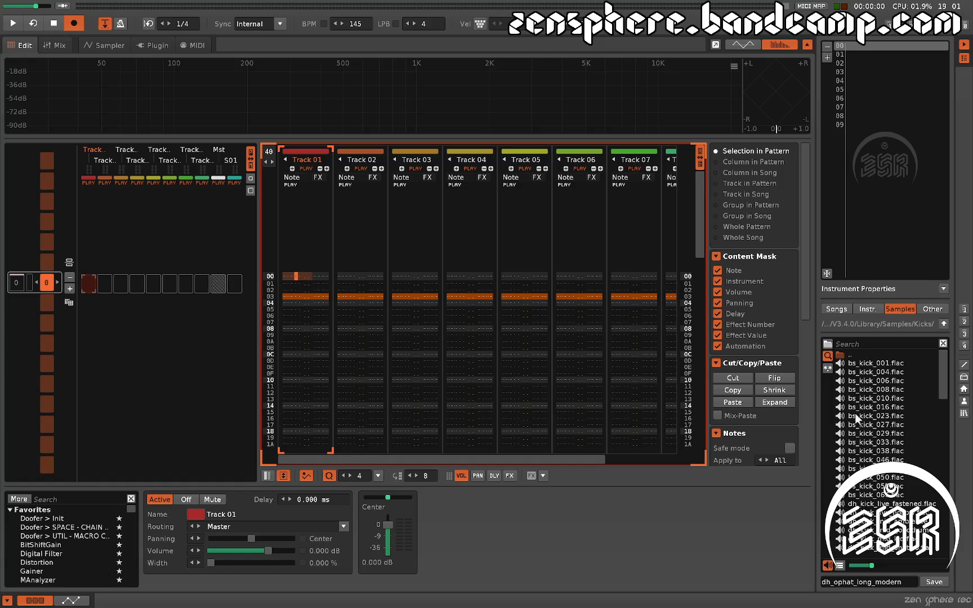
{"action": "left_click", "coordinate": [829, 355]}
{"action": "left_click", "coordinate": [829, 355]}
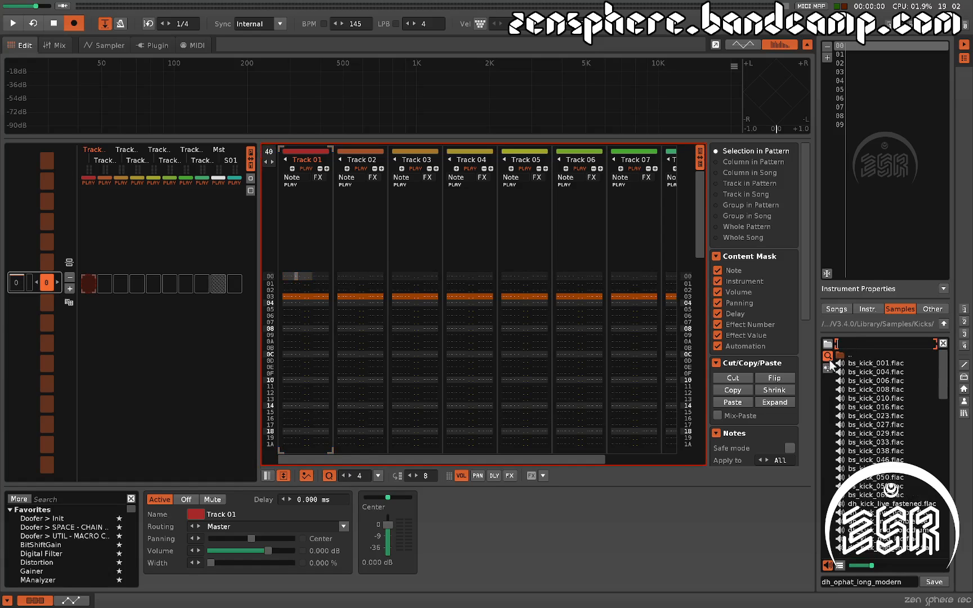
{"action": "left_click", "coordinate": [829, 356]}
{"action": "left_click", "coordinate": [829, 355]}
- Browse the sample library in the folder tree, moving up to parent folders and into Cymbals, and hide the tree
{"action": "left_click", "coordinate": [828, 343]}
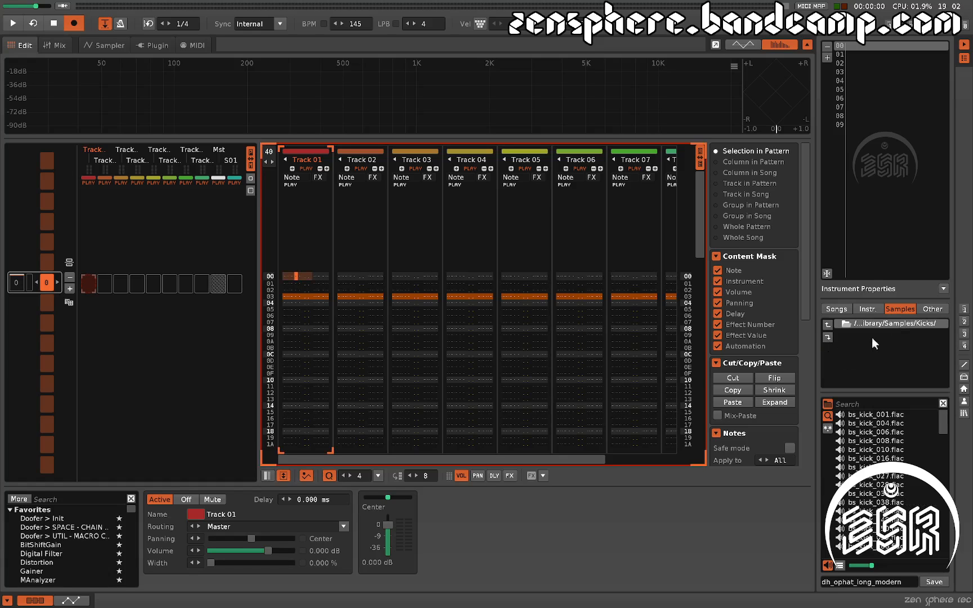
{"action": "left_click", "coordinate": [829, 324]}
{"action": "left_click", "coordinate": [828, 325]}
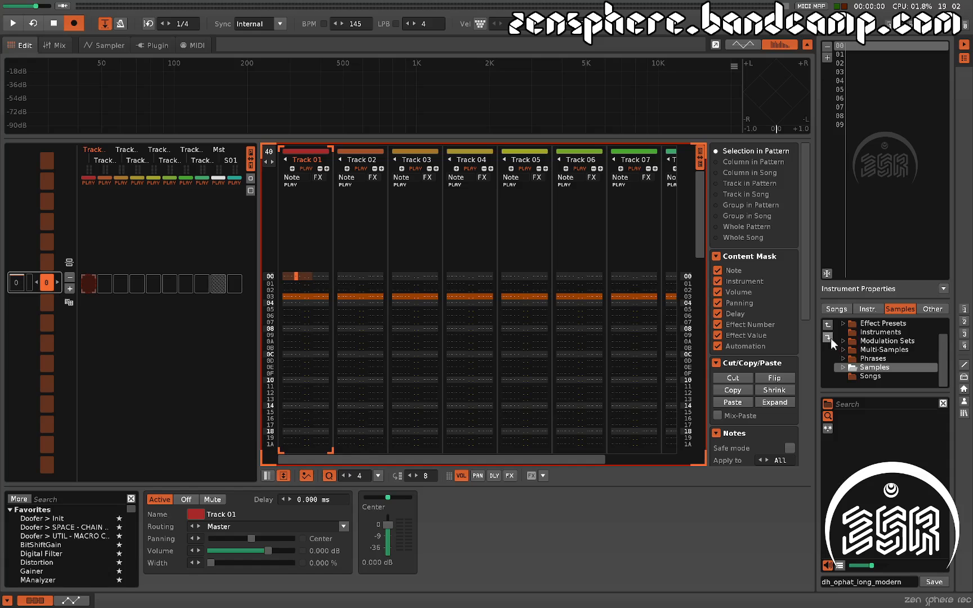
{"action": "left_click", "coordinate": [828, 337]}
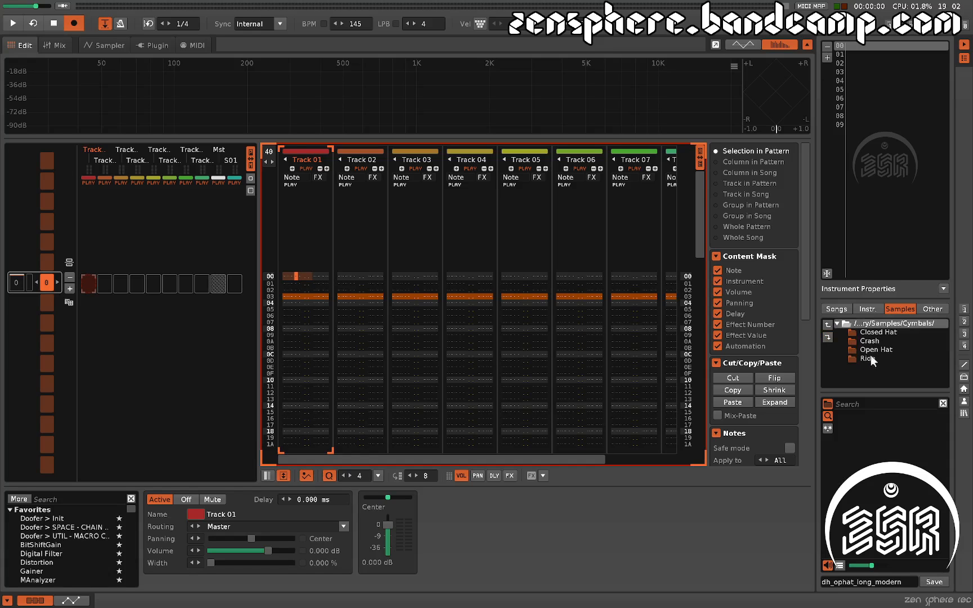
{"action": "left_click", "coordinate": [828, 324]}
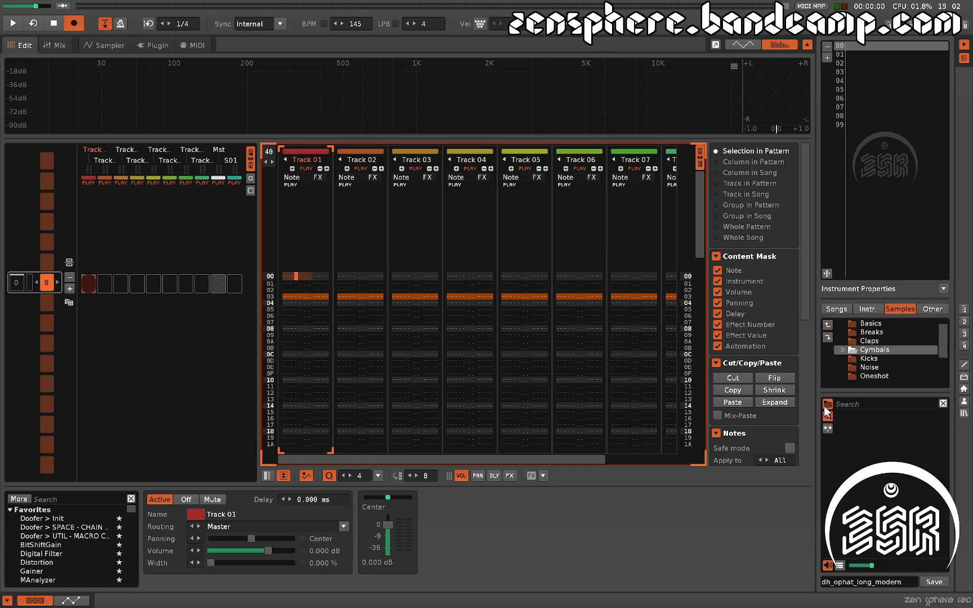
{"action": "left_click", "coordinate": [827, 403]}
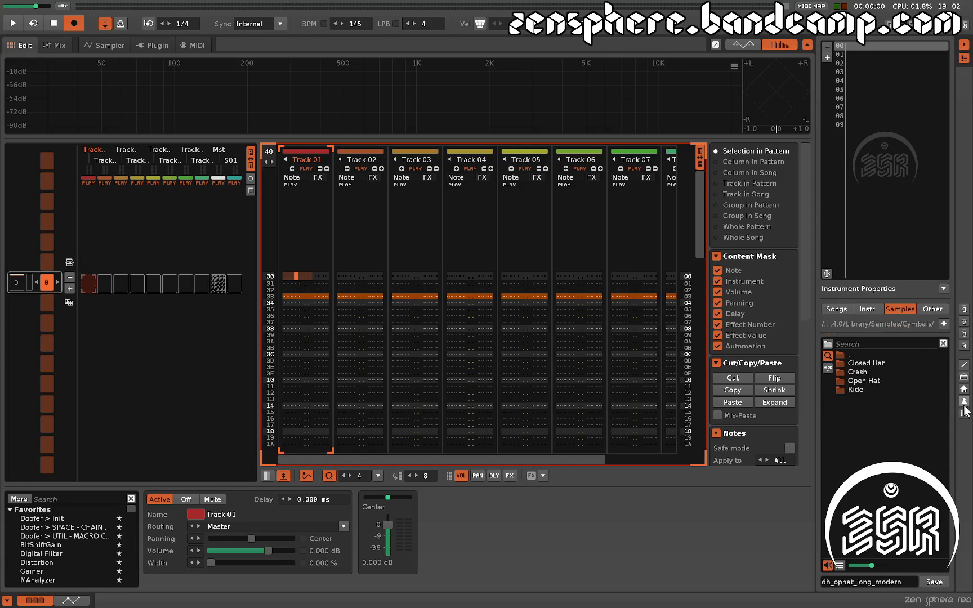
- Go back up to the Samples folder, open Kicks and toggle sample prehearing off and back on
{"action": "left_click", "coordinate": [943, 324]}
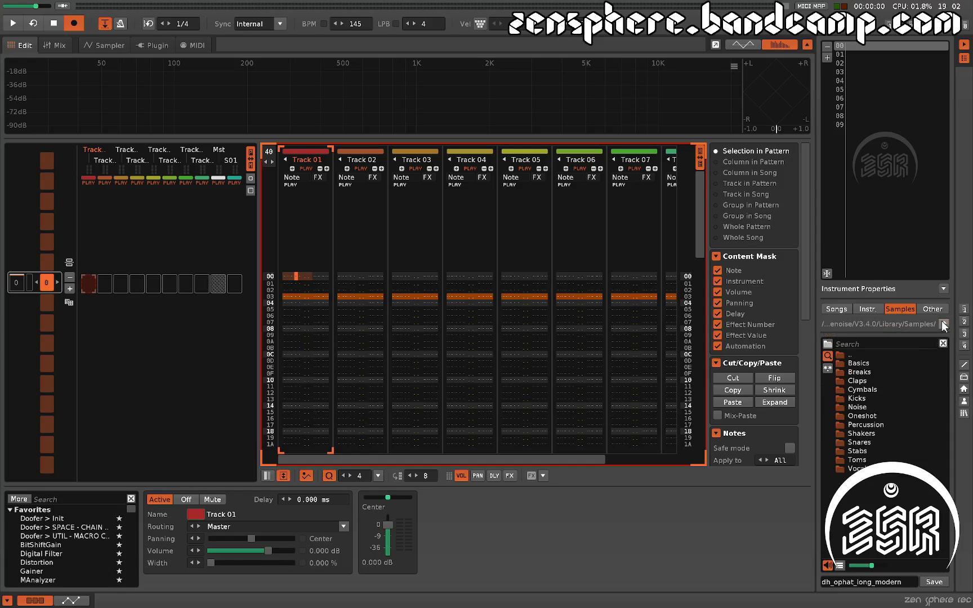
{"action": "double_click", "coordinate": [857, 398]}
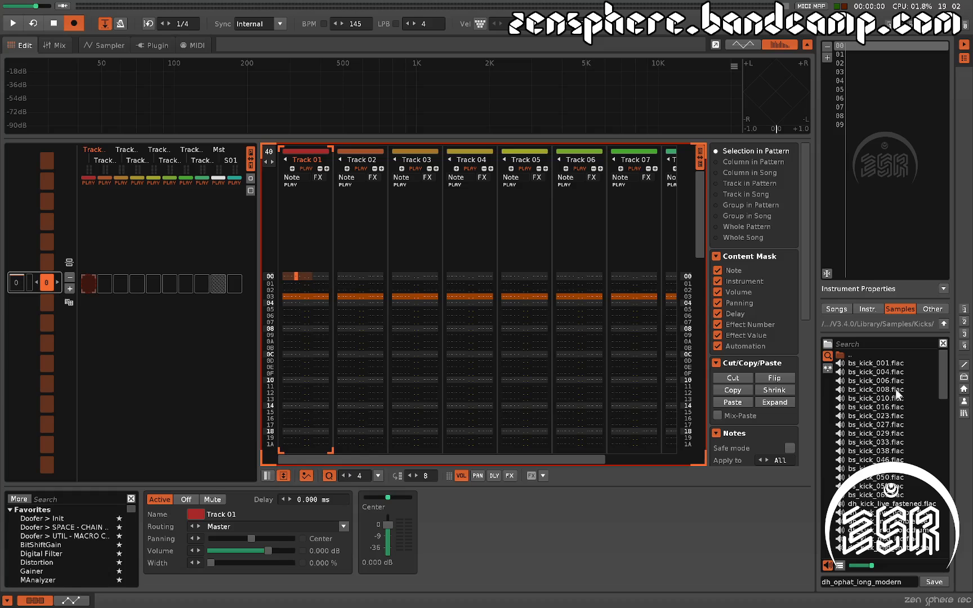
{"action": "left_click", "coordinate": [826, 565]}
{"action": "left_click", "coordinate": [828, 568]}
- Prehear several kick samples in the Kicks folder, from bs_kick_001 through bs_kick_023
{"action": "left_click", "coordinate": [863, 371]}
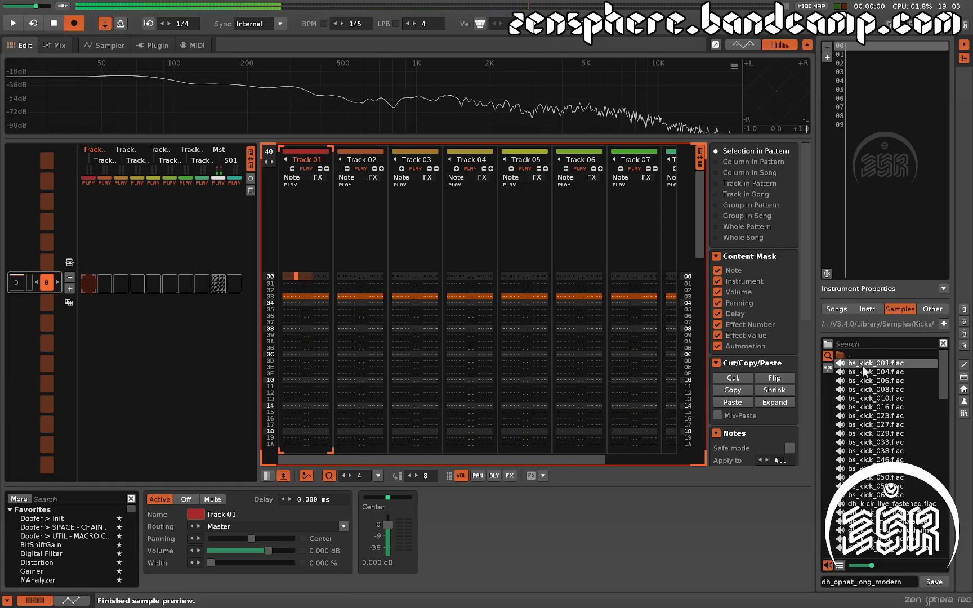
{"action": "left_click", "coordinate": [872, 379]}
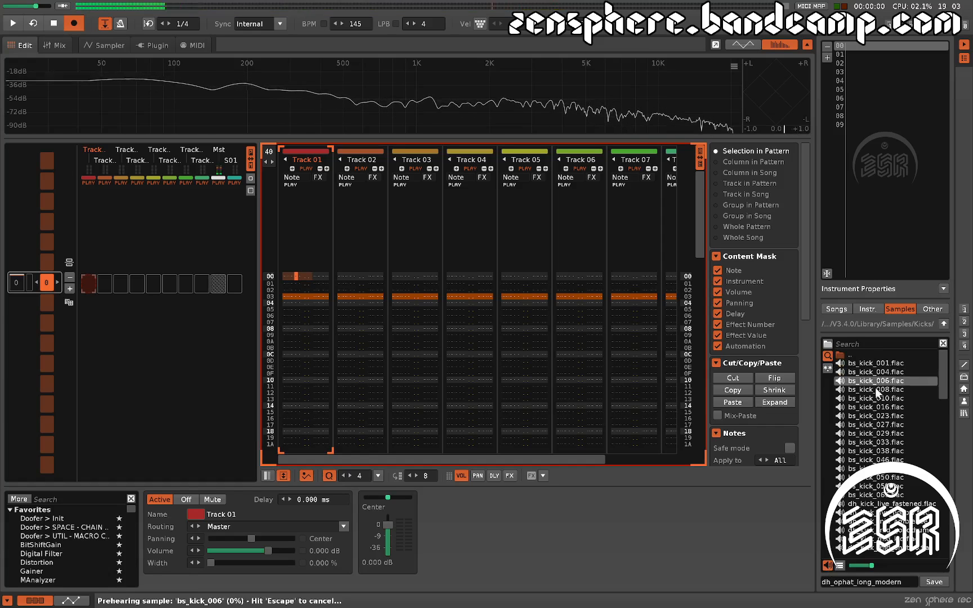
{"action": "left_click", "coordinate": [873, 389]}
{"action": "left_click", "coordinate": [874, 397]}
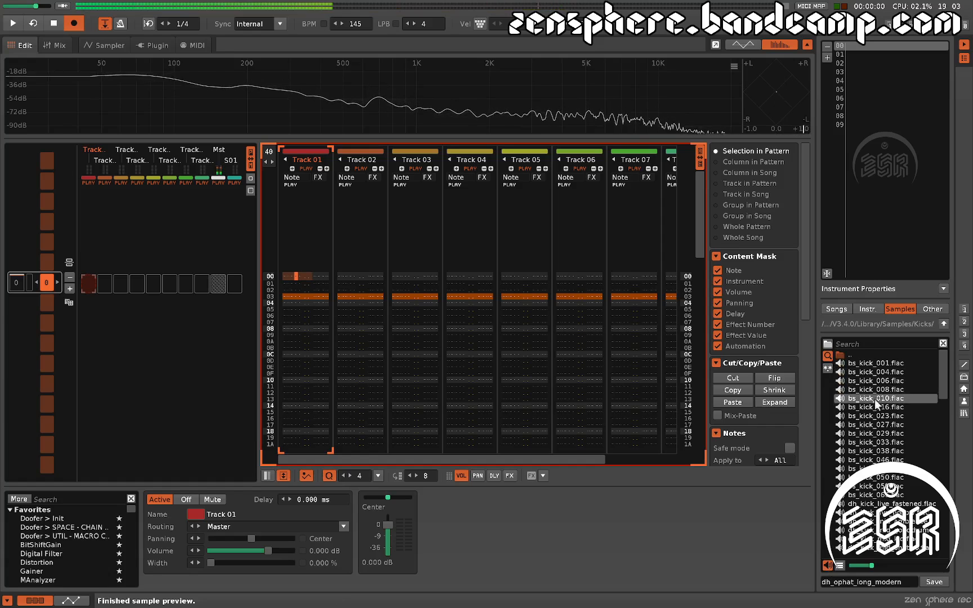
{"action": "left_click", "coordinate": [873, 407]}
{"action": "left_click", "coordinate": [866, 416]}
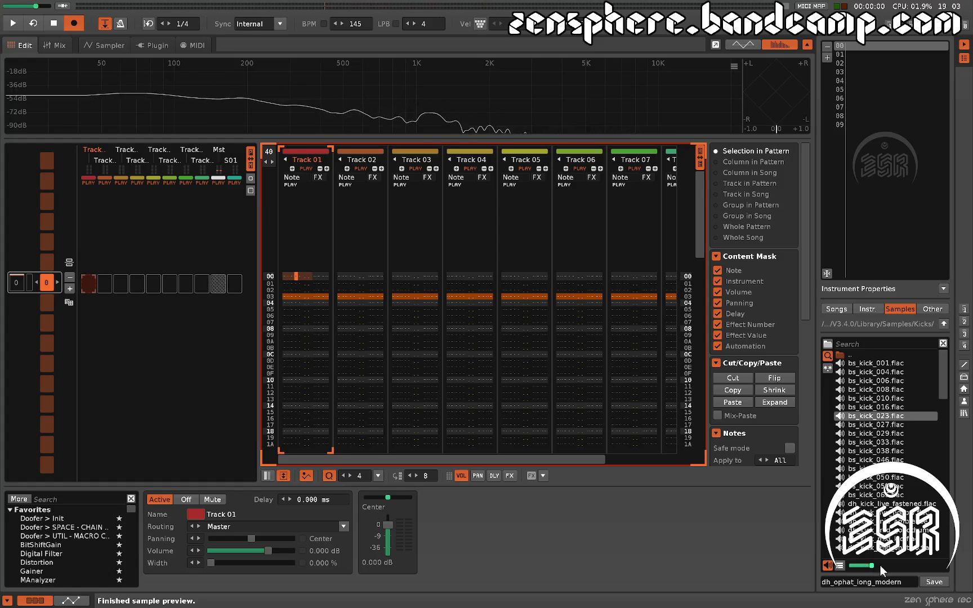
- Check the prehear routing options for master and selected track, and prehear bs_kick_029 while skimming the kick list
{"action": "left_click", "coordinate": [841, 565]}
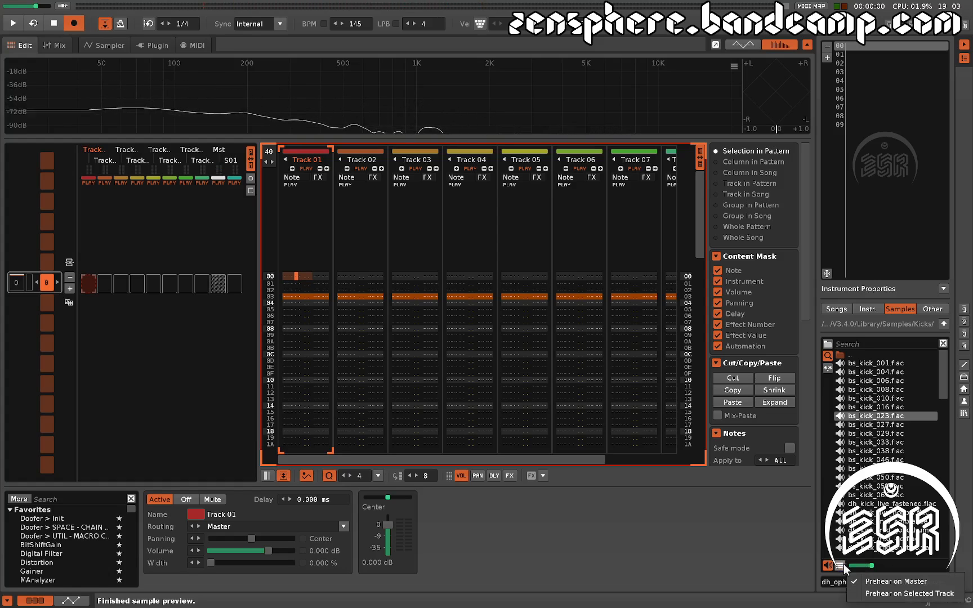
{"action": "left_click", "coordinate": [880, 595]}
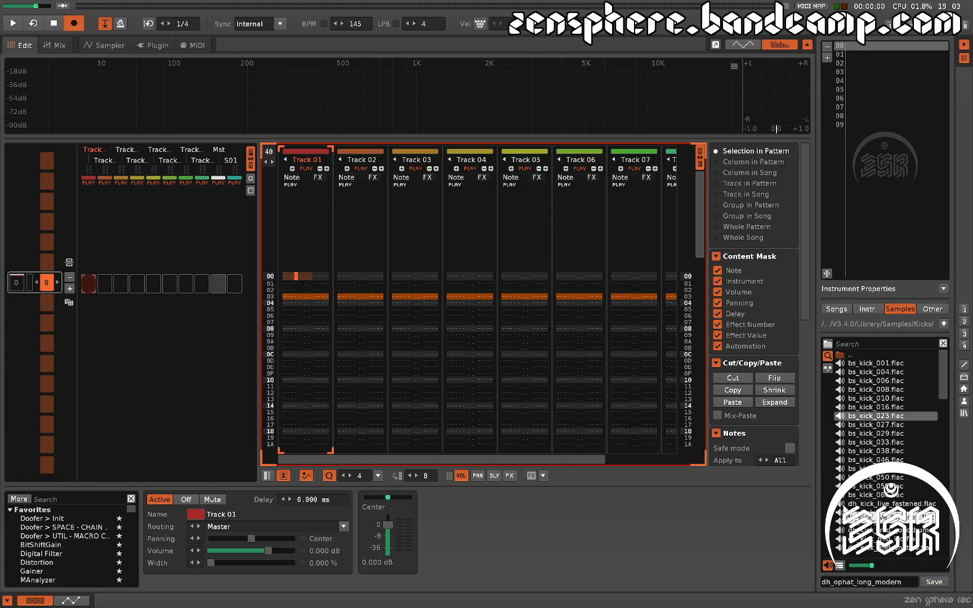
{"action": "left_click", "coordinate": [872, 433]}
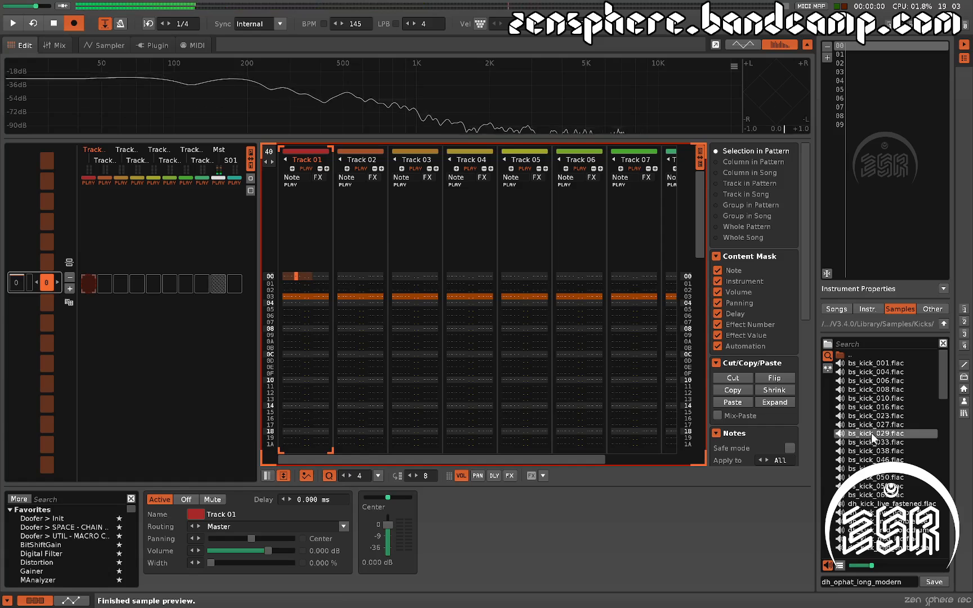
{"action": "scroll", "coordinate": [872, 438], "scroll_direction": "down", "scroll_amount": 3}
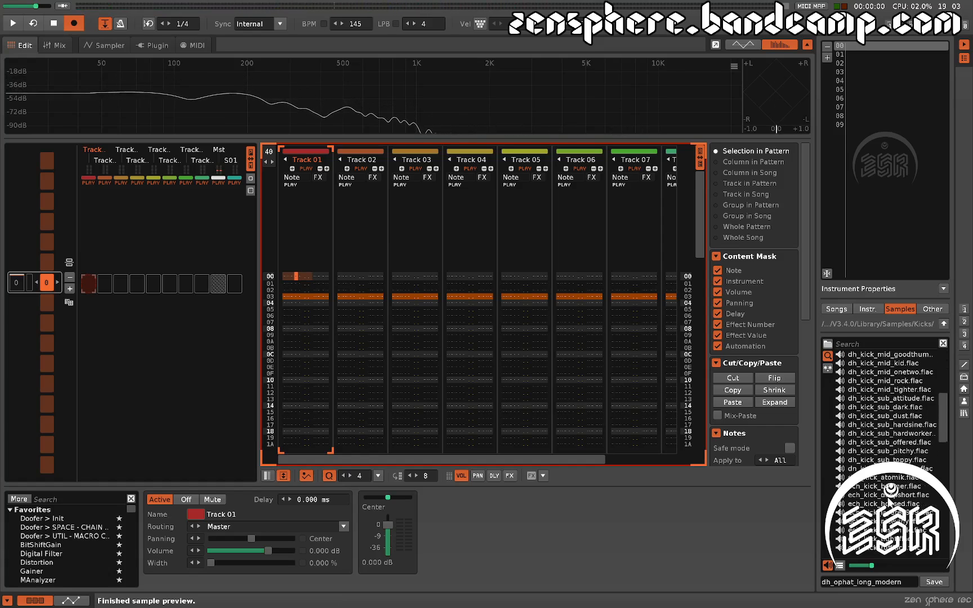
{"action": "scroll", "coordinate": [875, 424], "scroll_direction": "up", "scroll_amount": 3}
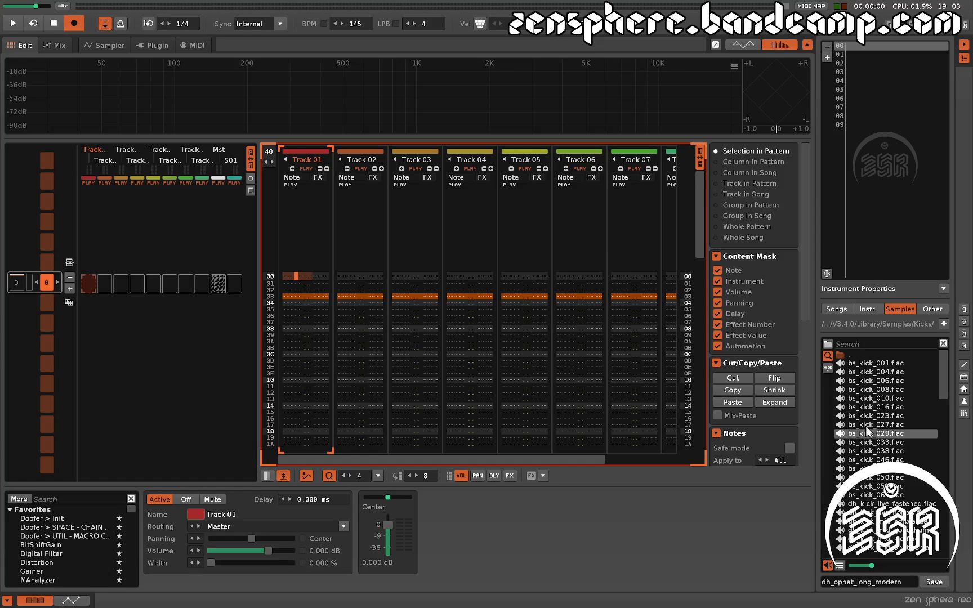
- Focus the file list on bs_kick_001 and step through the kick samples to bs_kick_038, prehearing each one
{"action": "left_click", "coordinate": [866, 363]}
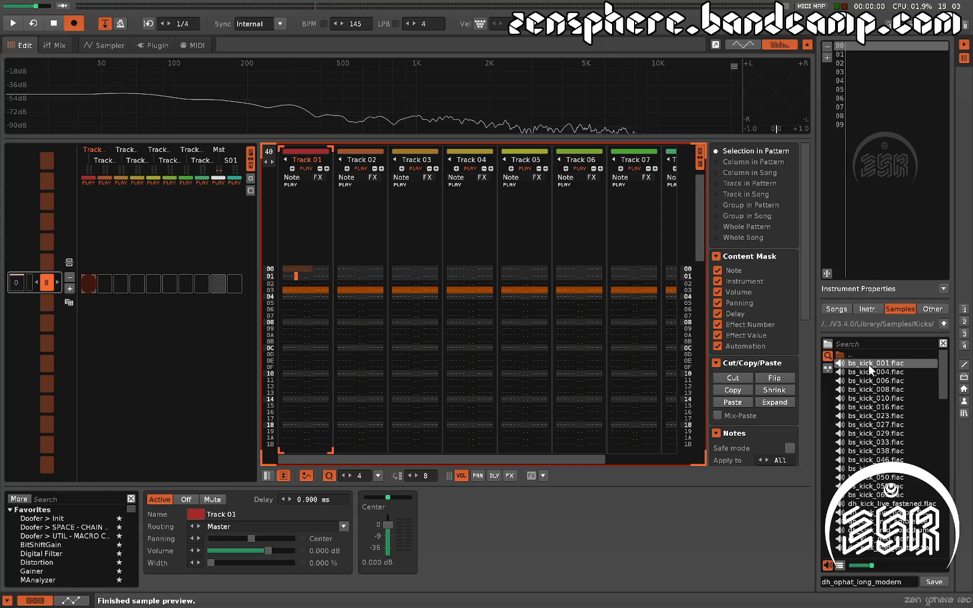
{"action": "left_click", "coordinate": [883, 364]}
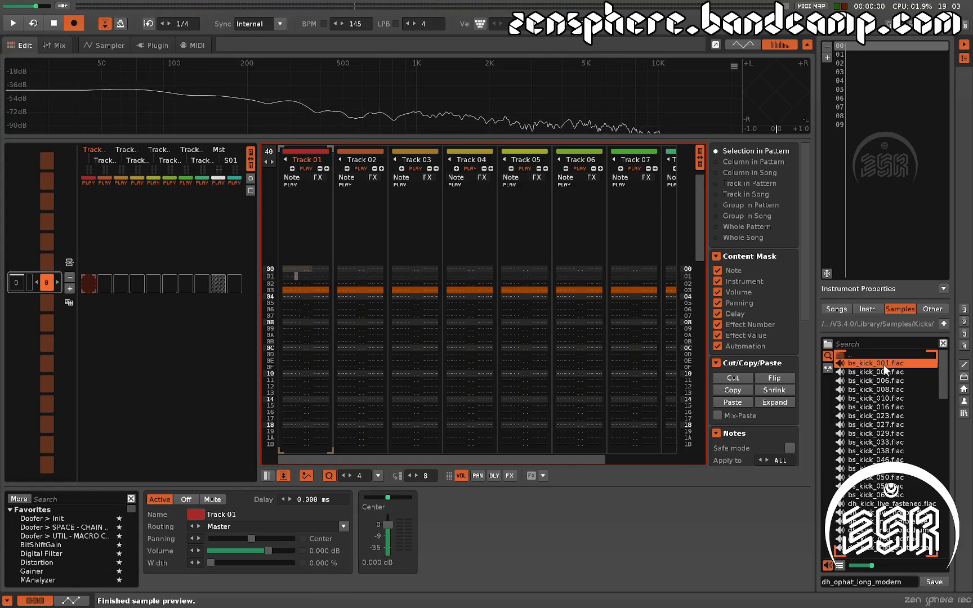
{"action": "key", "text": "Down"}
{"action": "key", "text": "Down"}
{"action": "key", "text": "Down"}
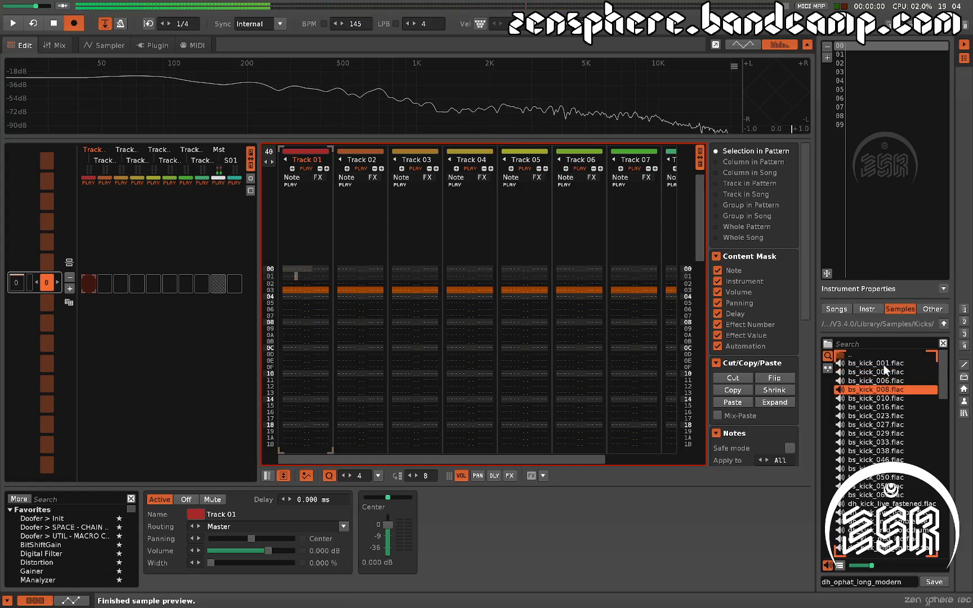
{"action": "key", "text": "Up"}
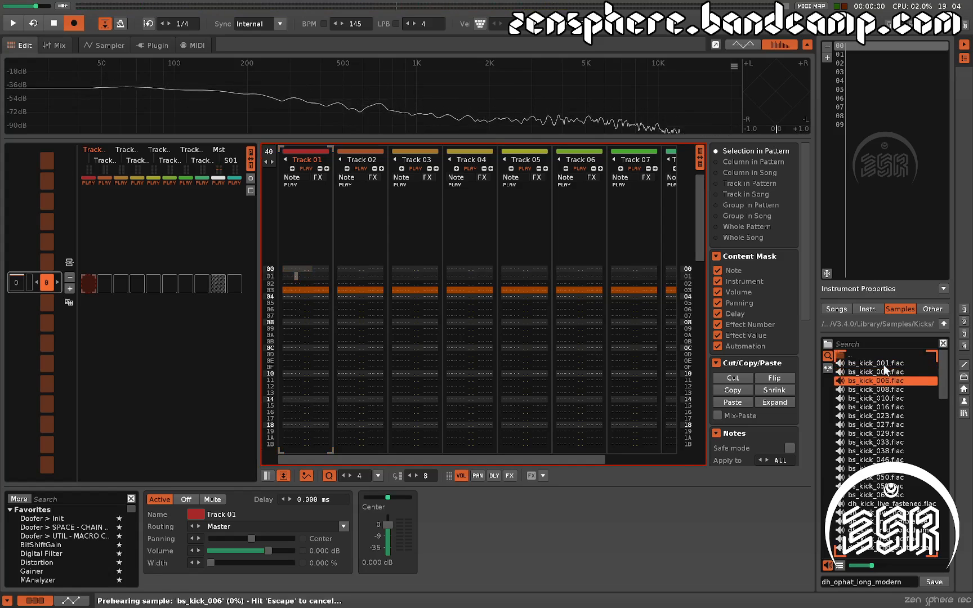
{"action": "key", "text": "Down"}
{"action": "key", "text": "Down"}
{"action": "key", "text": "Down"}
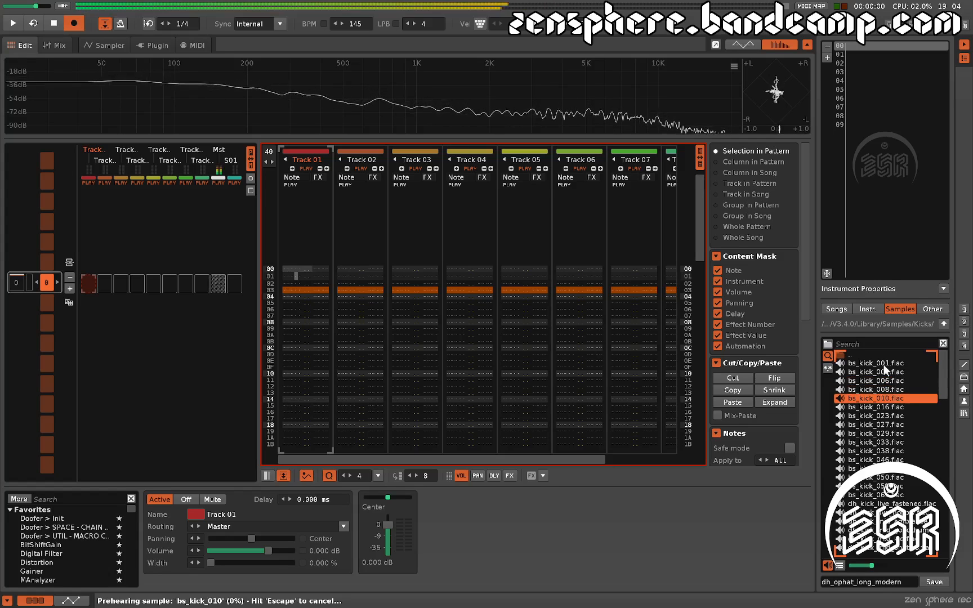
{"action": "key", "text": "Down"}
{"action": "key", "text": "Down"}
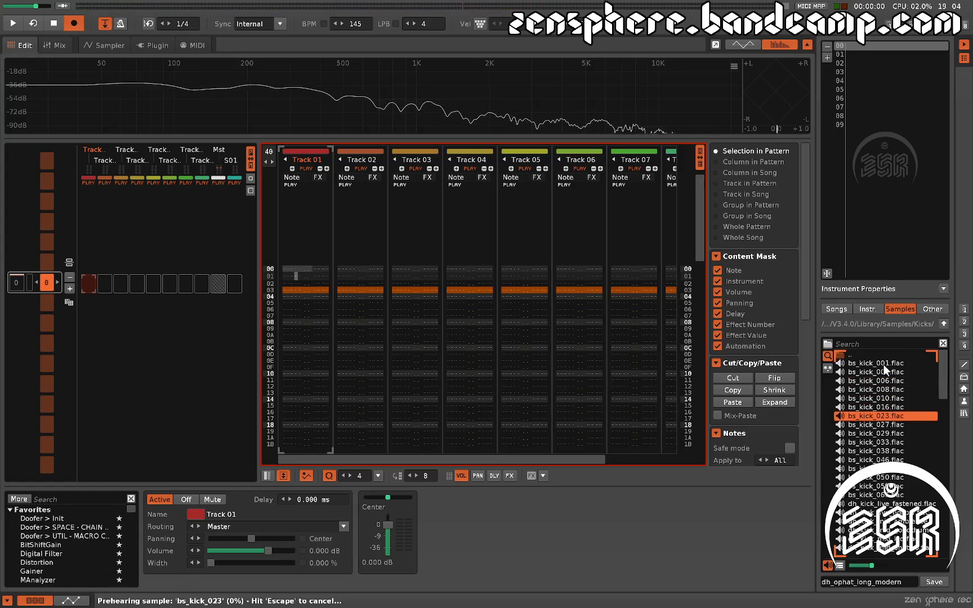
{"action": "key", "text": "Down"}
{"action": "key", "text": "Down"}
{"action": "key", "text": "Down"}
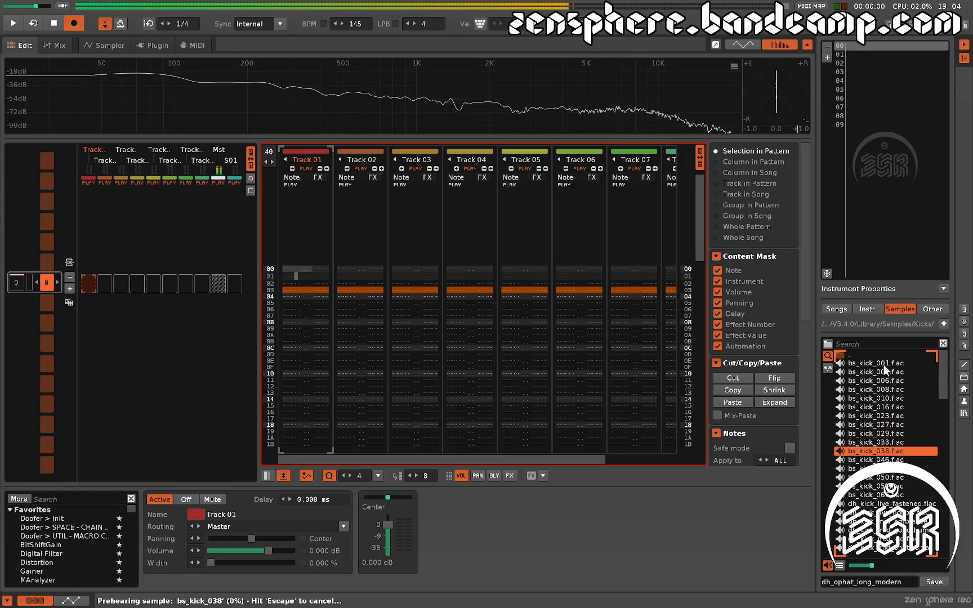
- Move on through the kick samples to bs_kick_048 and load it into instrument slot 00
{"action": "key", "text": "Down"}
{"action": "key", "text": "Down"}
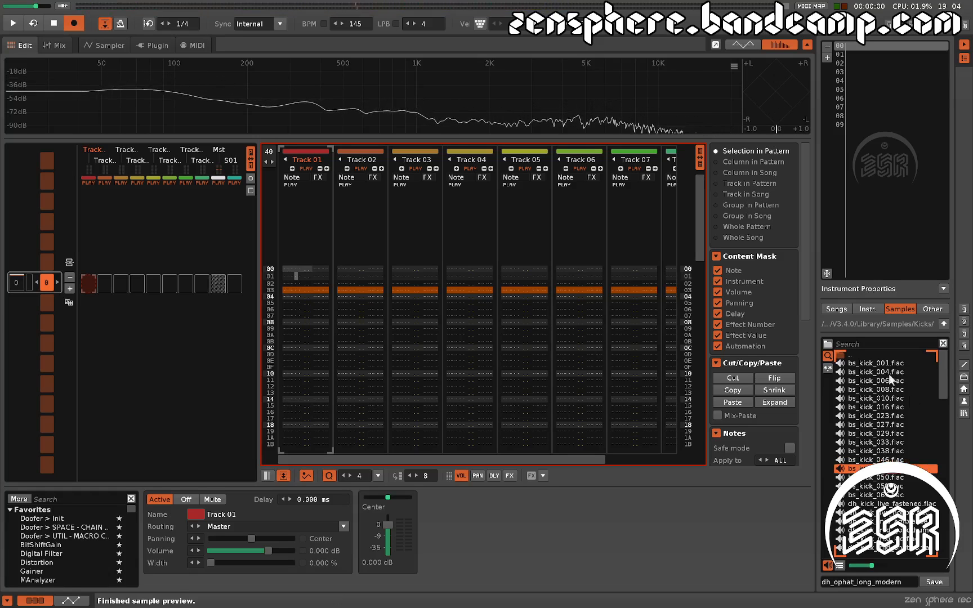
{"action": "double_click", "coordinate": [880, 471]}
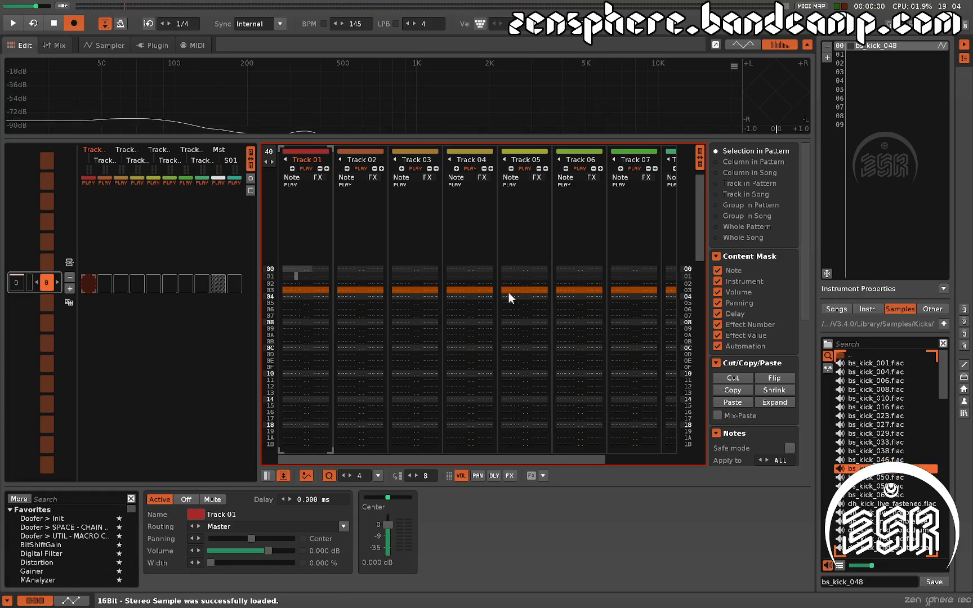
- Select instrument slot 01 and switch the sample browser from the Kicks folder to the Claps folder
{"action": "left_click", "coordinate": [887, 54]}
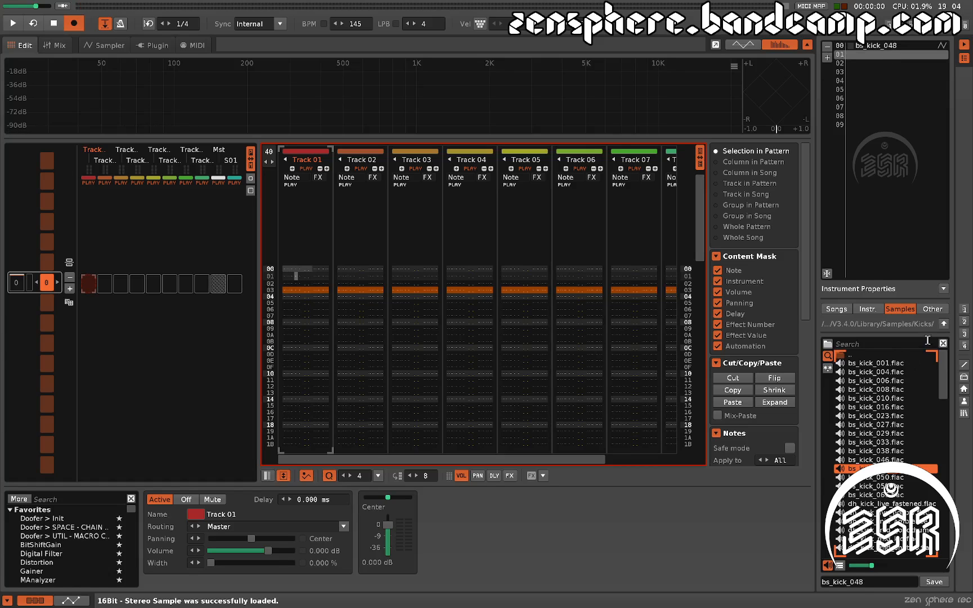
{"action": "left_click", "coordinate": [944, 323]}
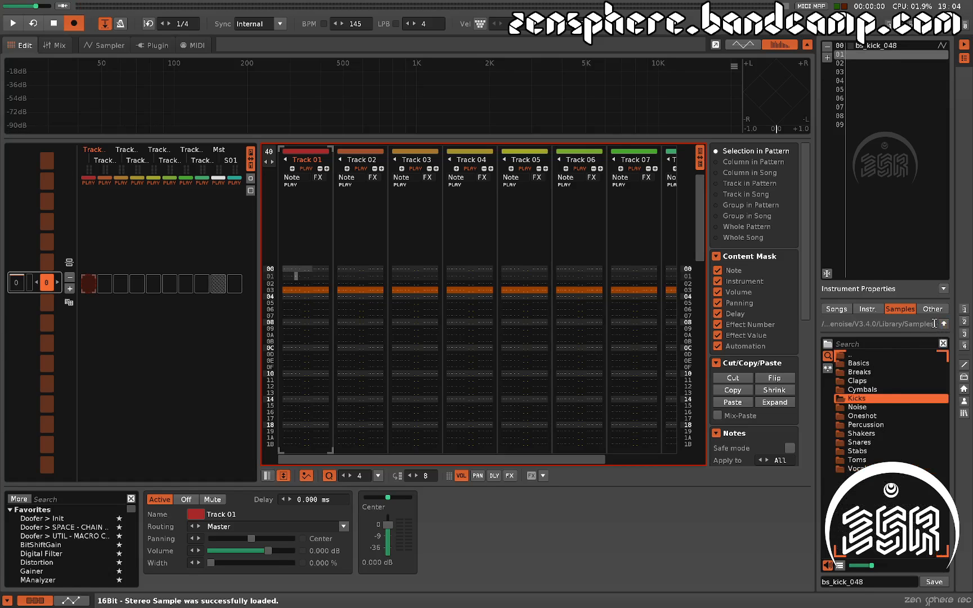
{"action": "double_click", "coordinate": [856, 381]}
- Prehear the clap samples one after another, starting from dh_clap_live_widecrisp
{"action": "left_click", "coordinate": [876, 408]}
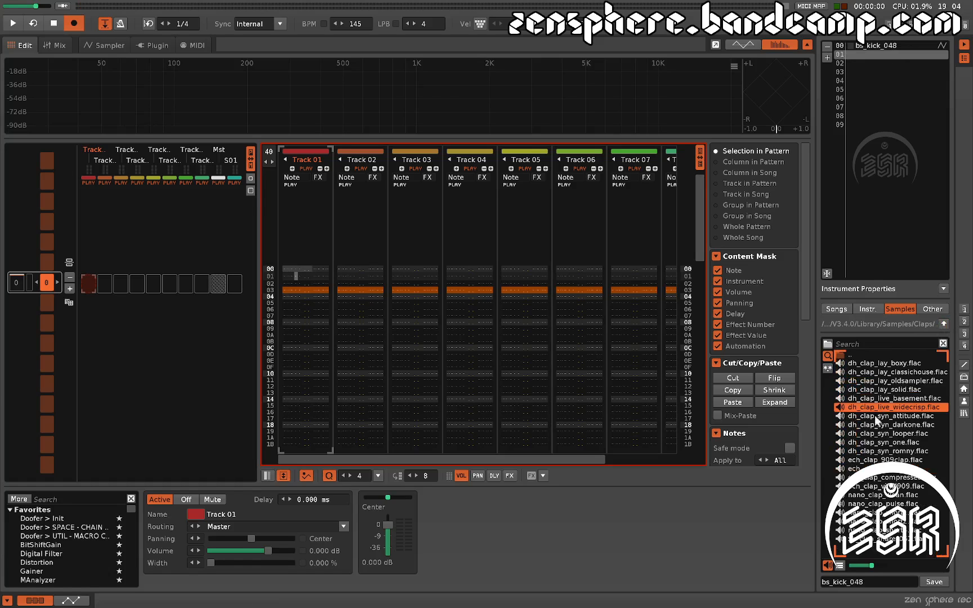
{"action": "left_click", "coordinate": [877, 417]}
{"action": "left_click", "coordinate": [873, 426]}
{"action": "left_click", "coordinate": [873, 434]}
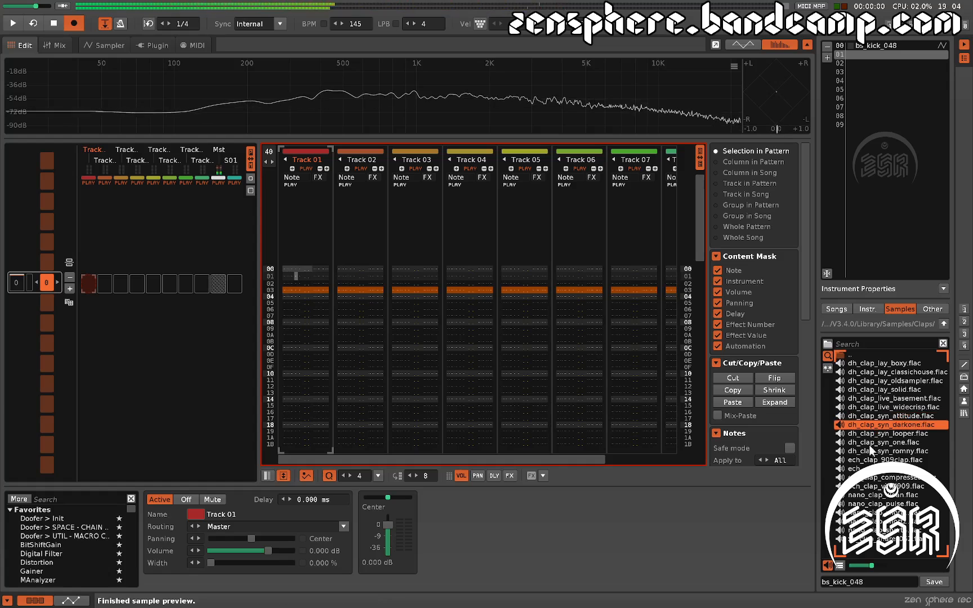
{"action": "left_click", "coordinate": [873, 443]}
{"action": "left_click", "coordinate": [873, 452]}
{"action": "key", "text": "Down"}
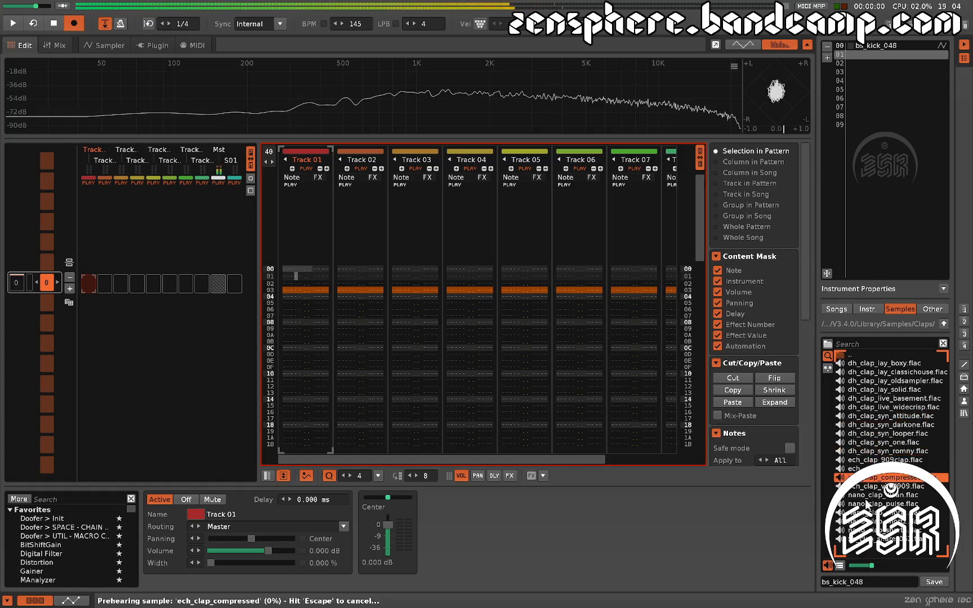
{"action": "key", "text": "Down"}
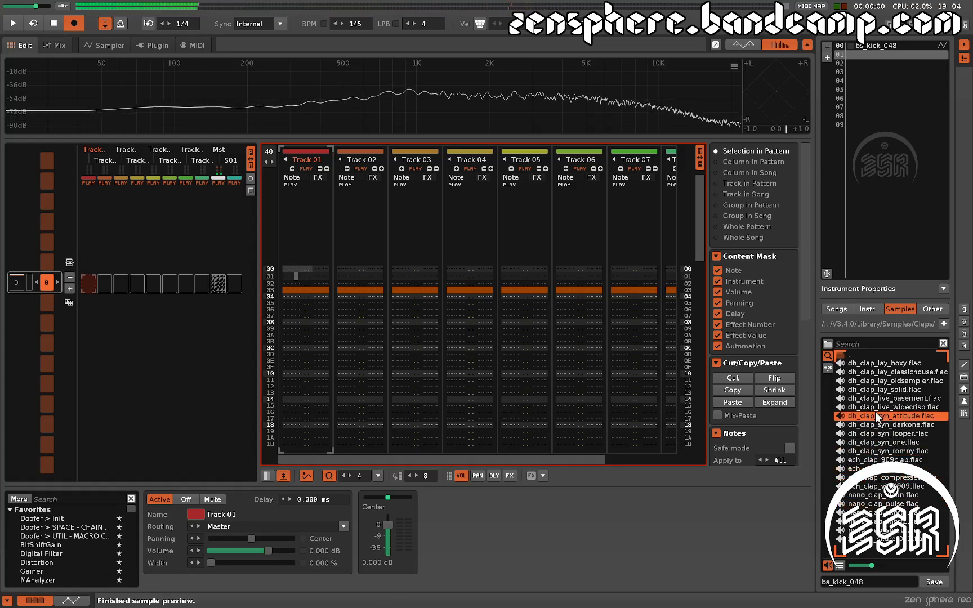
- Load dh_clap_live_widecrisp into instrument slot 01 and go back up to the Samples folder
{"action": "left_click", "coordinate": [874, 407]}
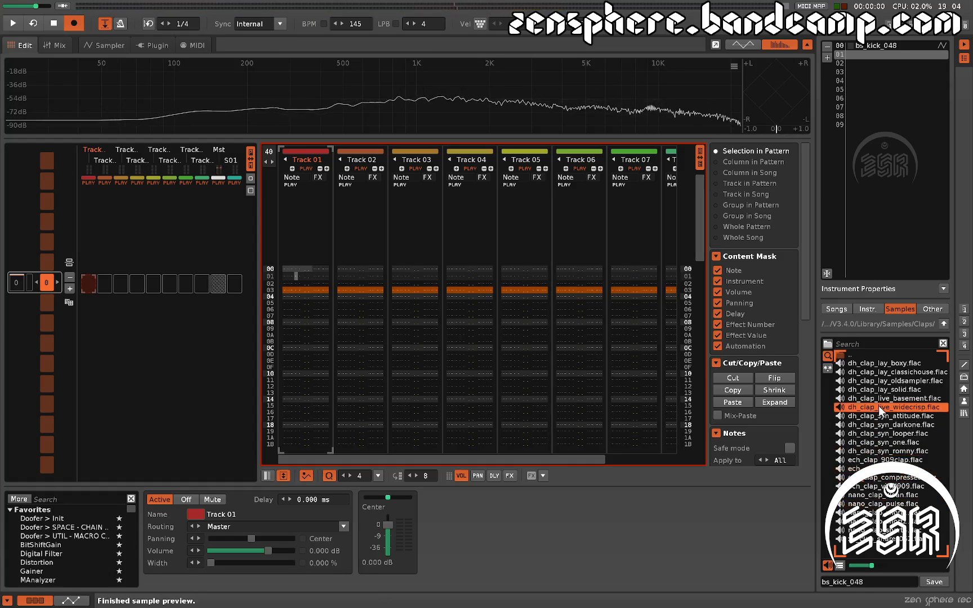
{"action": "double_click", "coordinate": [878, 407]}
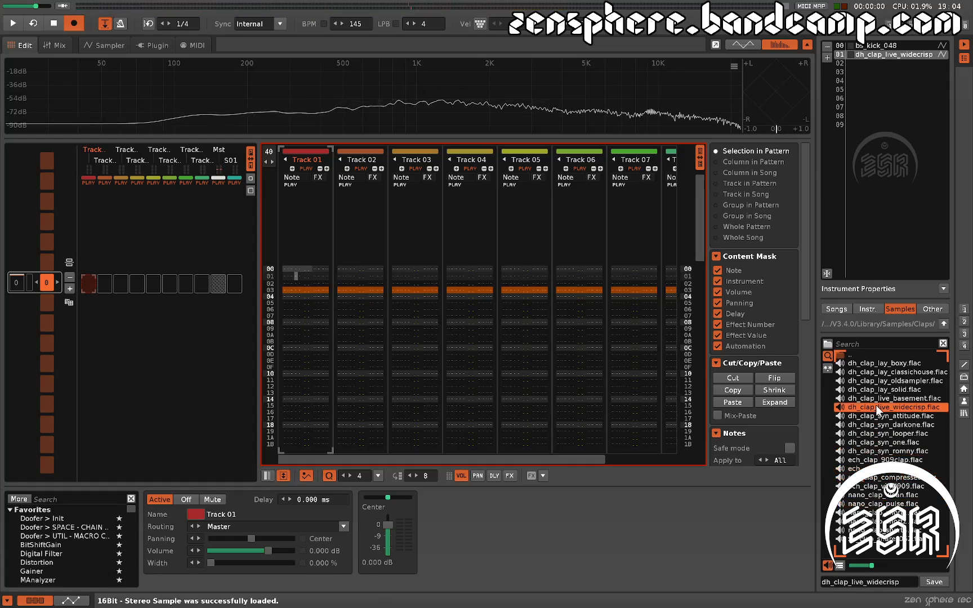
{"action": "left_click", "coordinate": [945, 324]}
- Move the instrument selection down and up through the slots, settling on empty slot 02
{"action": "scroll", "coordinate": [900, 131], "scroll_direction": "down", "scroll_amount": 1}
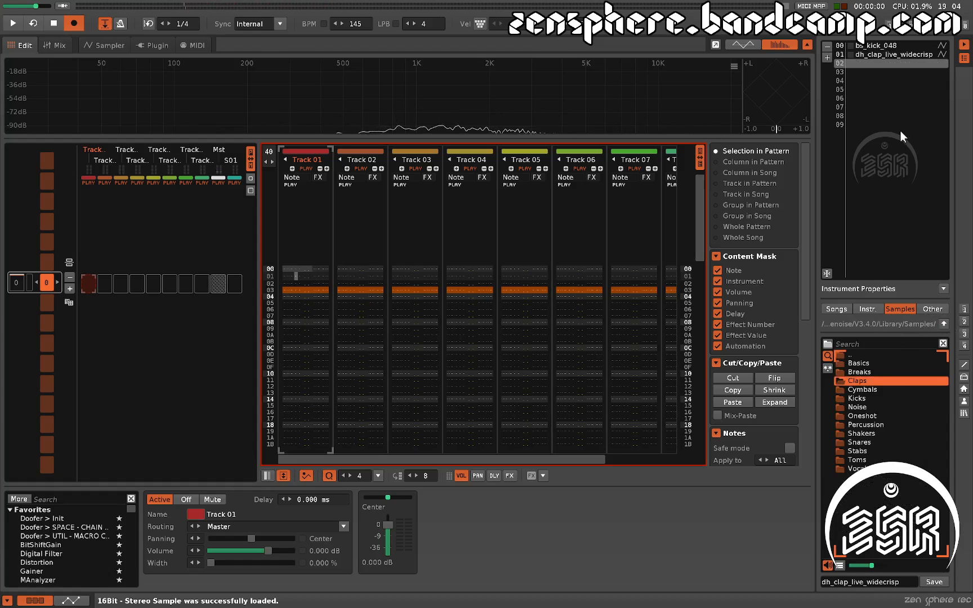
{"action": "scroll", "coordinate": [890, 132], "scroll_direction": "down", "scroll_amount": 5}
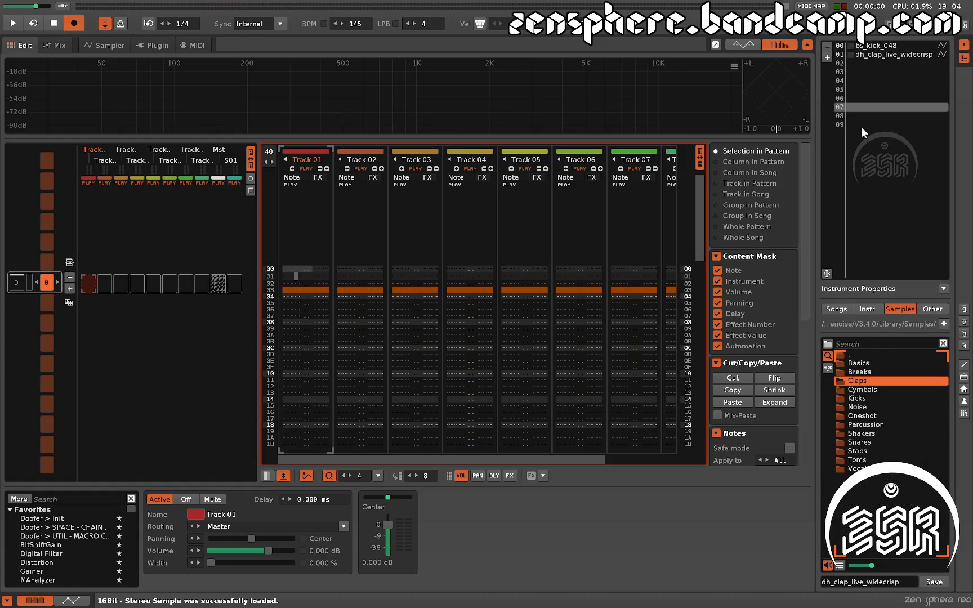
{"action": "scroll", "coordinate": [901, 147], "scroll_direction": "up", "scroll_amount": 5}
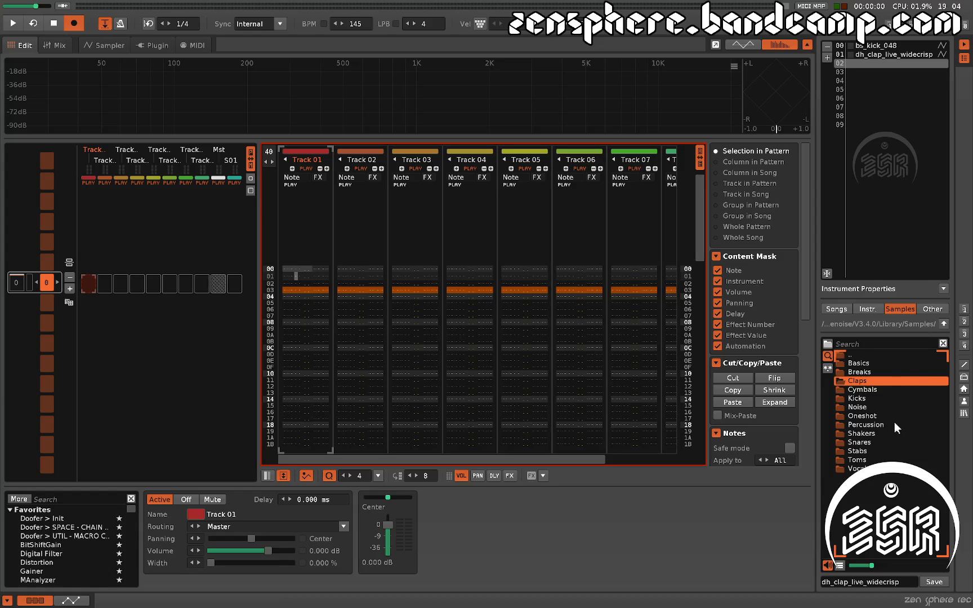
{"action": "scroll", "coordinate": [890, 145], "scroll_direction": "down", "scroll_amount": 3}
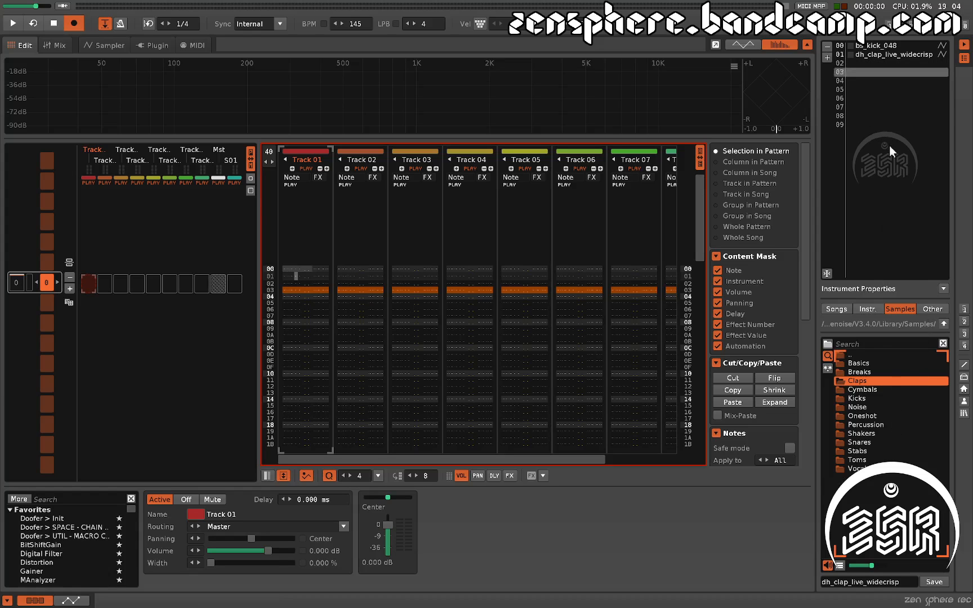
{"action": "scroll", "coordinate": [890, 147], "scroll_direction": "up", "scroll_amount": 3}
{"action": "scroll", "coordinate": [890, 147], "scroll_direction": "down", "scroll_amount": 5}
{"action": "scroll", "coordinate": [891, 147], "scroll_direction": "up", "scroll_amount": 6}
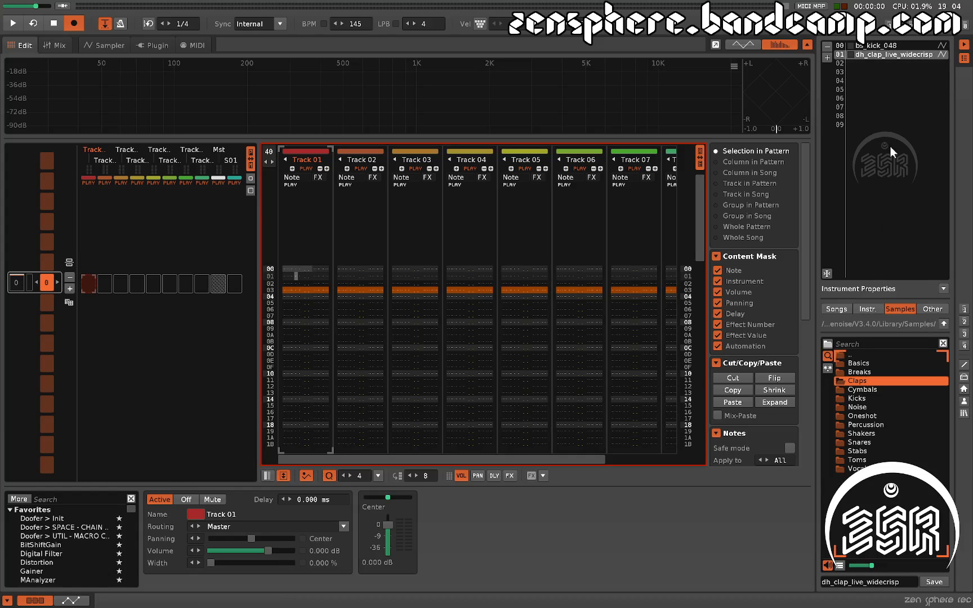
{"action": "scroll", "coordinate": [891, 147], "scroll_direction": "down", "scroll_amount": 1}
{"action": "scroll", "coordinate": [888, 147], "scroll_direction": "down", "scroll_amount": 3}
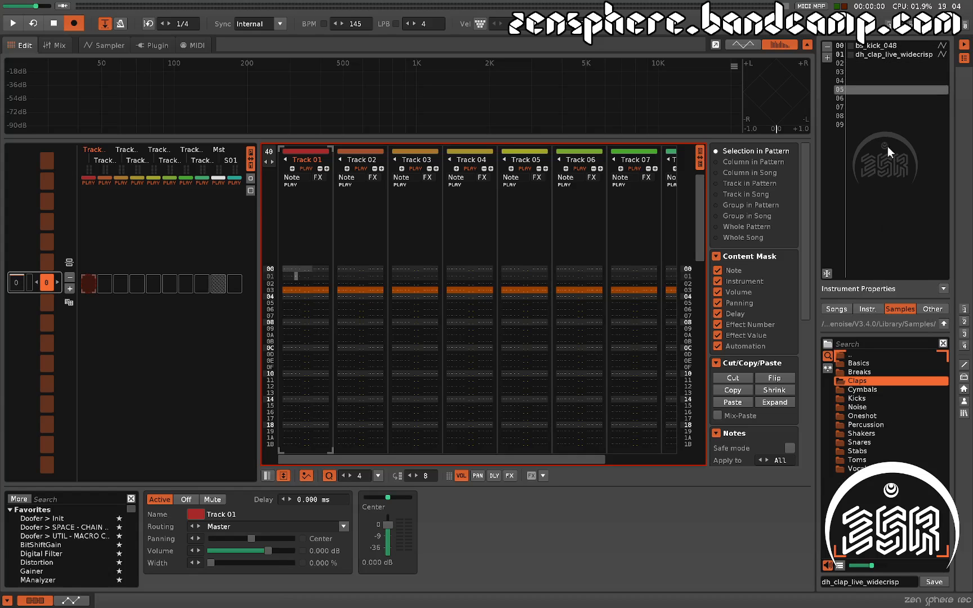
{"action": "scroll", "coordinate": [888, 147], "scroll_direction": "up", "scroll_amount": 4}
{"action": "scroll", "coordinate": [888, 147], "scroll_direction": "down", "scroll_amount": 1}
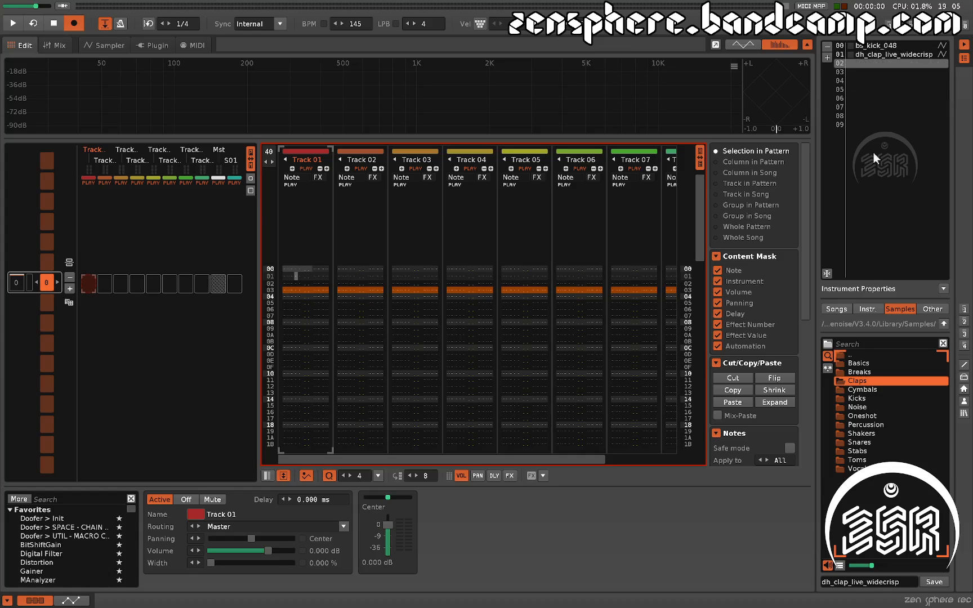
- Switch keyboard focus between the instrument list, the pattern editor and the disk browser, selecting the Shakers folder along the way
{"action": "left_click", "coordinate": [874, 152]}
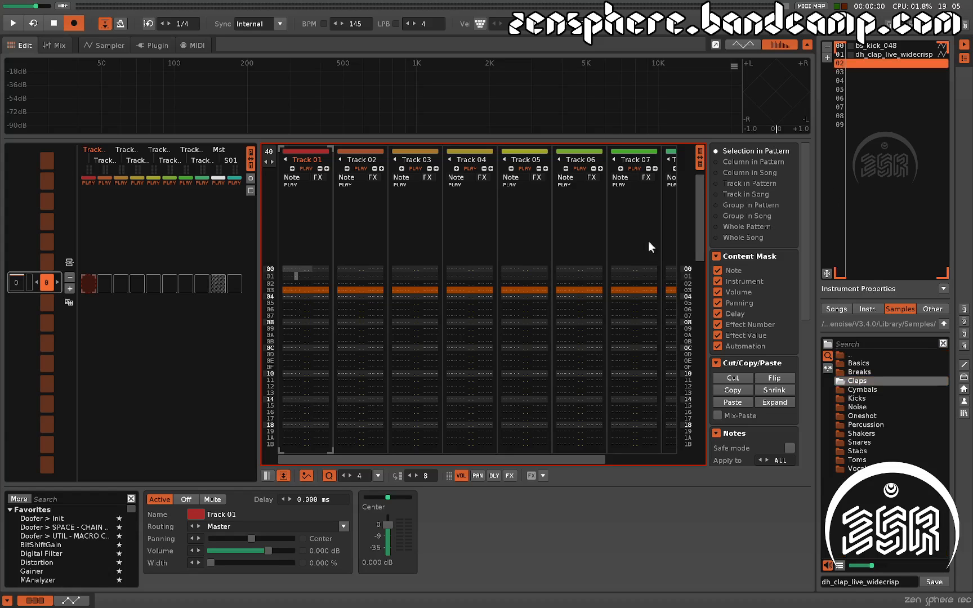
{"action": "left_click", "coordinate": [570, 259]}
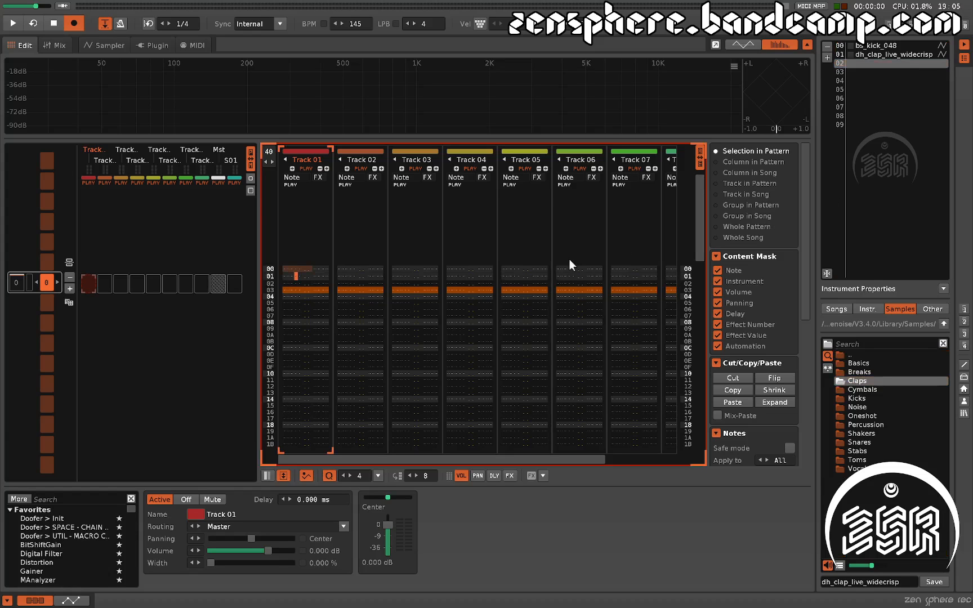
{"action": "left_click", "coordinate": [135, 272]}
{"action": "left_click", "coordinate": [904, 169]}
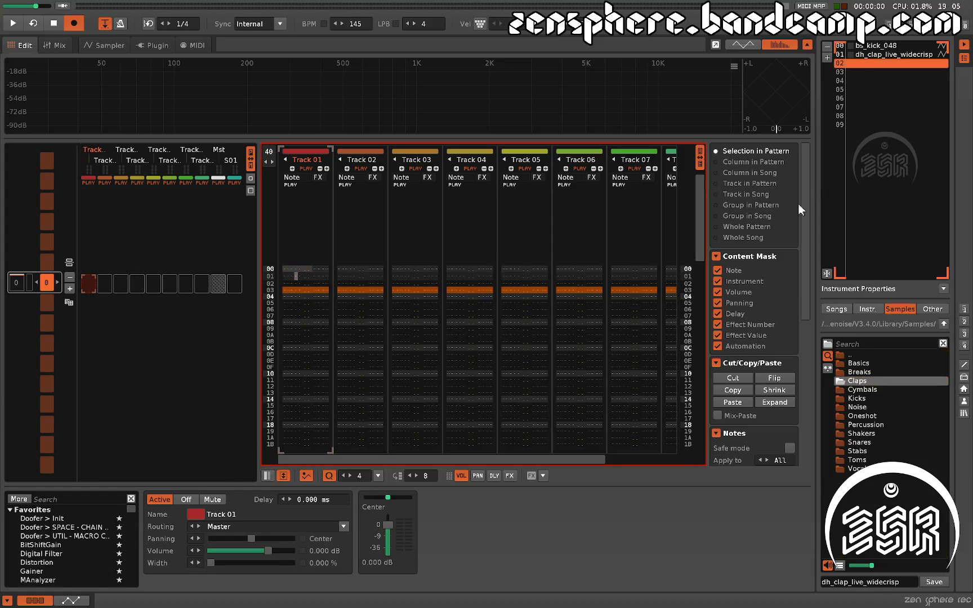
{"action": "left_click", "coordinate": [581, 235]}
{"action": "left_click", "coordinate": [889, 208]}
{"action": "left_click", "coordinate": [913, 433]}
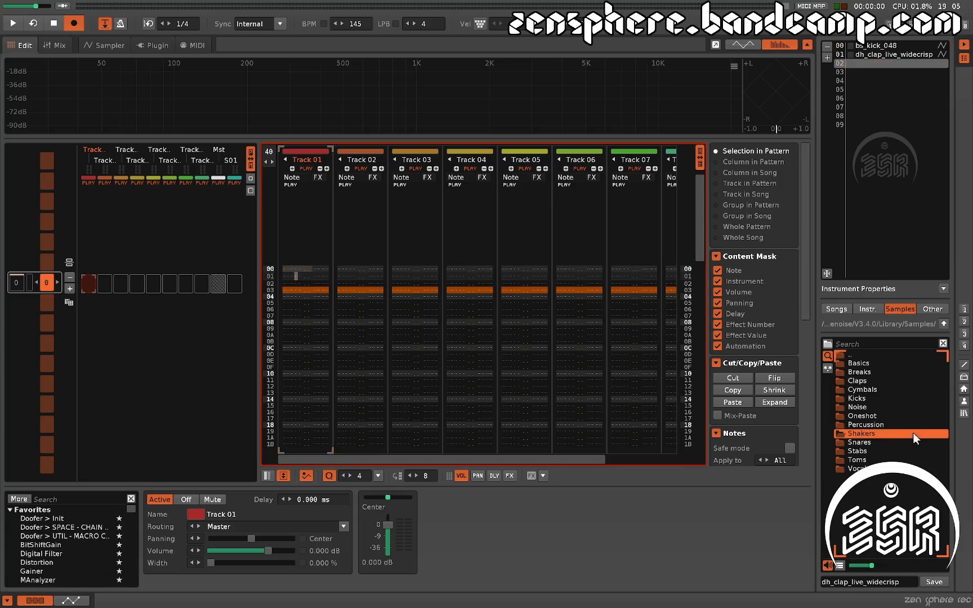
{"action": "left_click", "coordinate": [888, 200]}
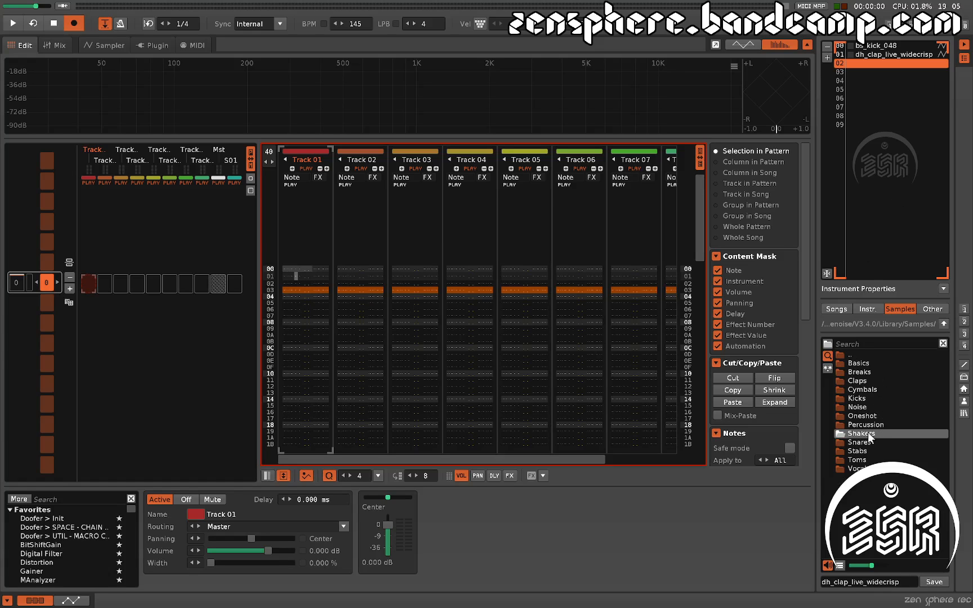
- Open the Cymbals folder, look into Crash, and go back to open Closed Hat
{"action": "double_click", "coordinate": [873, 389]}
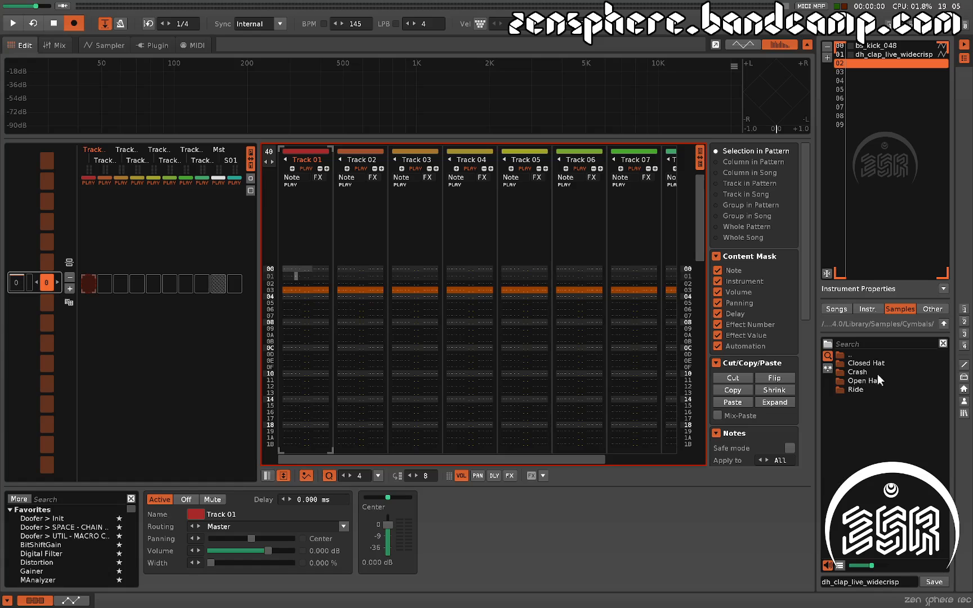
{"action": "double_click", "coordinate": [878, 368]}
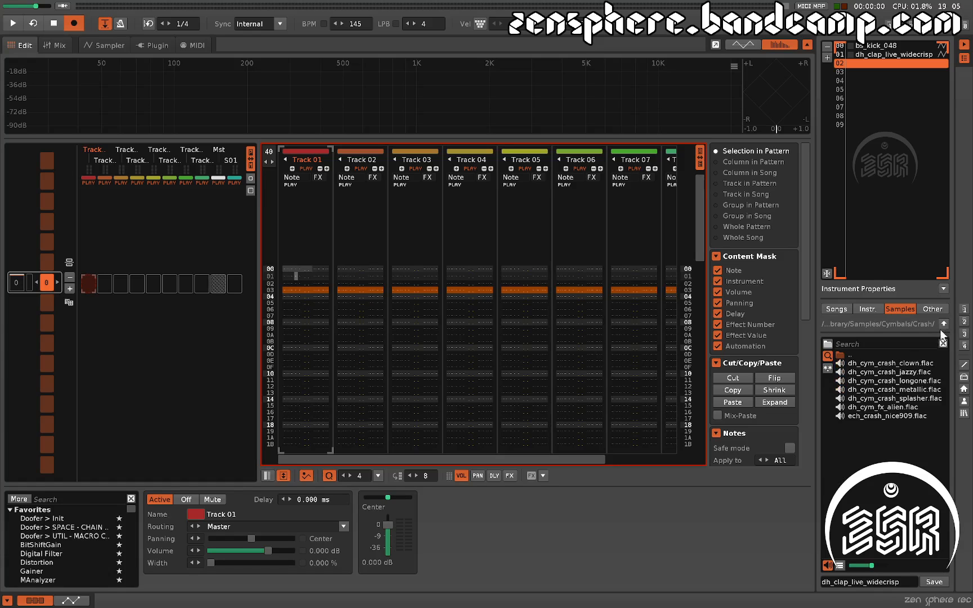
{"action": "left_click", "coordinate": [944, 325]}
{"action": "double_click", "coordinate": [878, 364]}
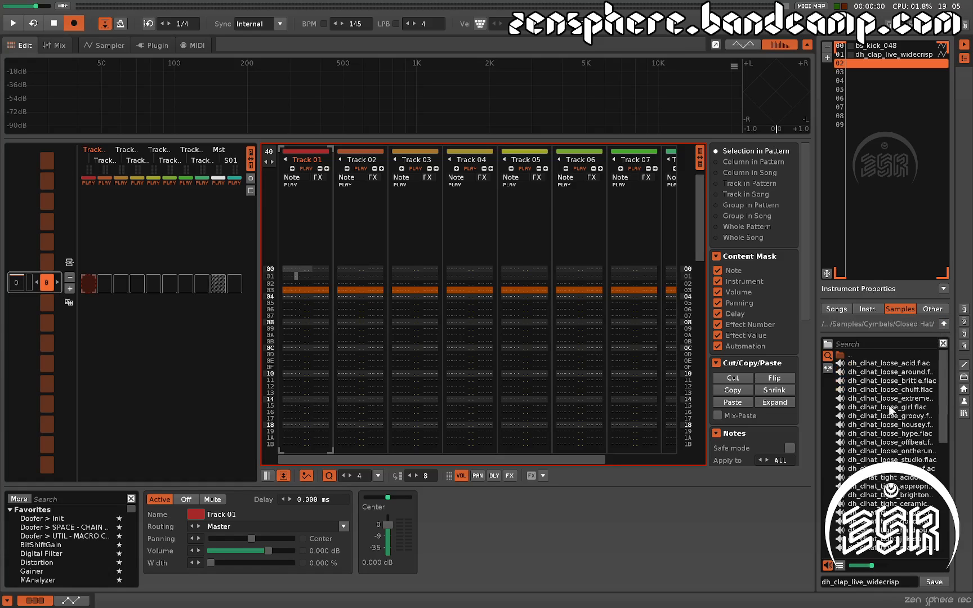
- Prehear closed hats from dh_clhat_loose_chuff onward and load dh_clhat_loose_offbeat into instrument slot 02
{"action": "left_click", "coordinate": [880, 388]}
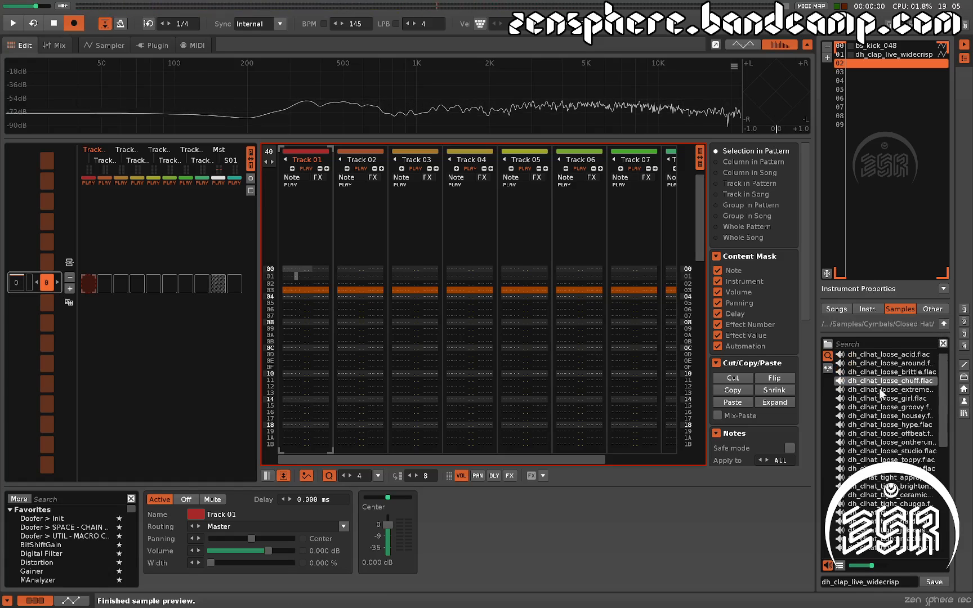
{"action": "scroll", "coordinate": [879, 388], "scroll_direction": "down", "scroll_amount": 1}
{"action": "left_click", "coordinate": [879, 389]}
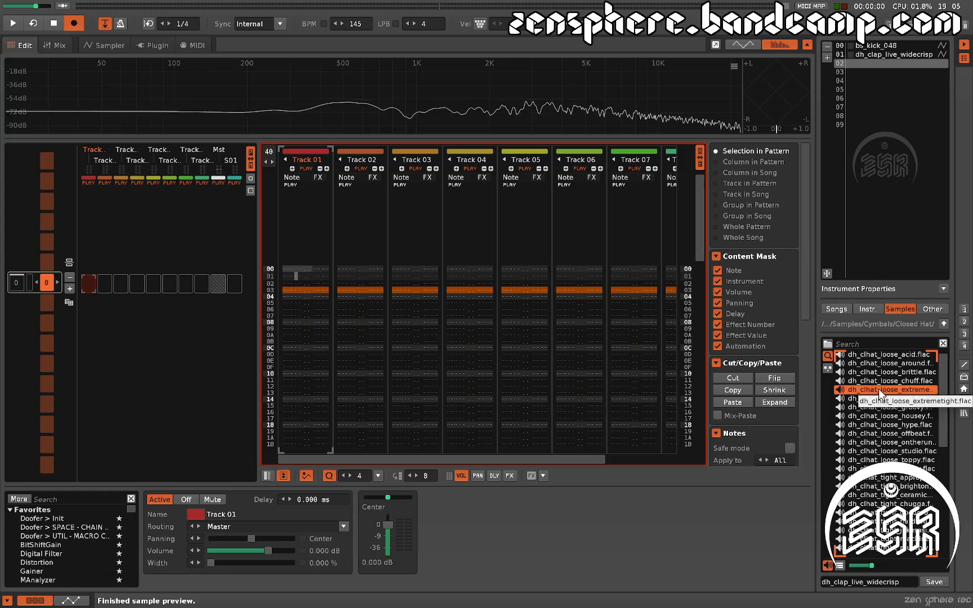
{"action": "key", "text": "Down"}
{"action": "key", "text": "Down"}
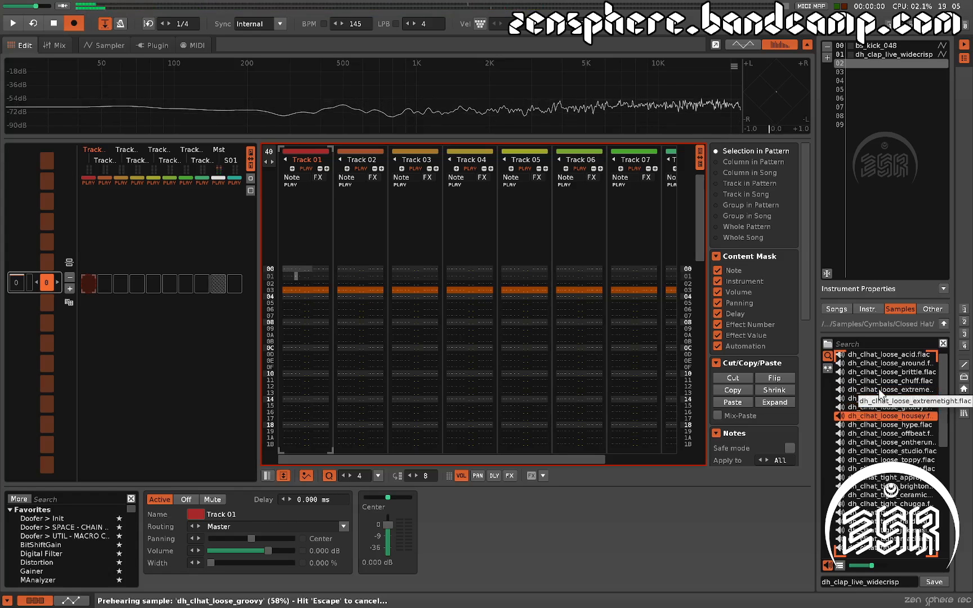
{"action": "key", "text": "Down"}
{"action": "key", "text": "Down"}
{"action": "key", "text": "Down"}
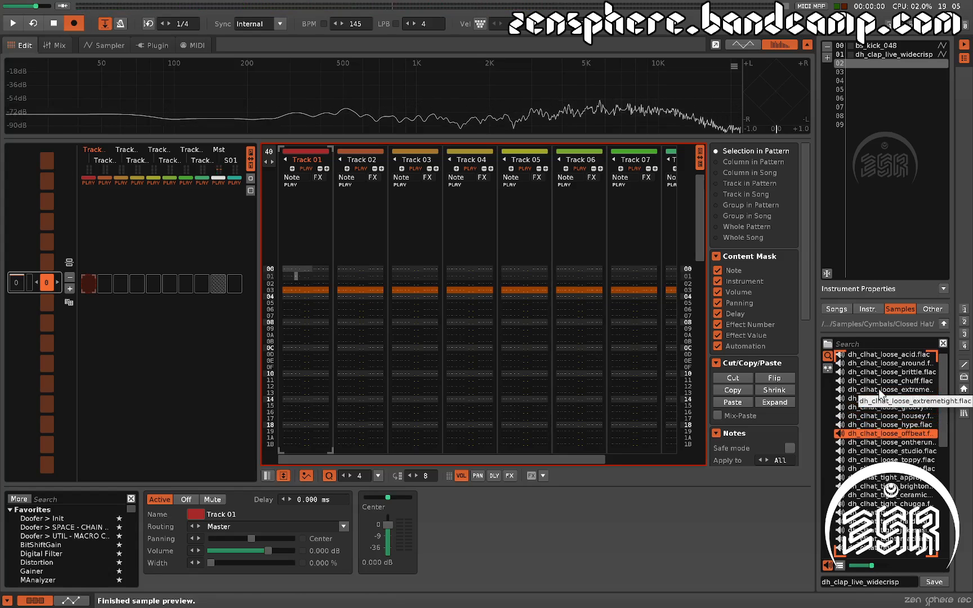
{"action": "key", "text": "Return"}
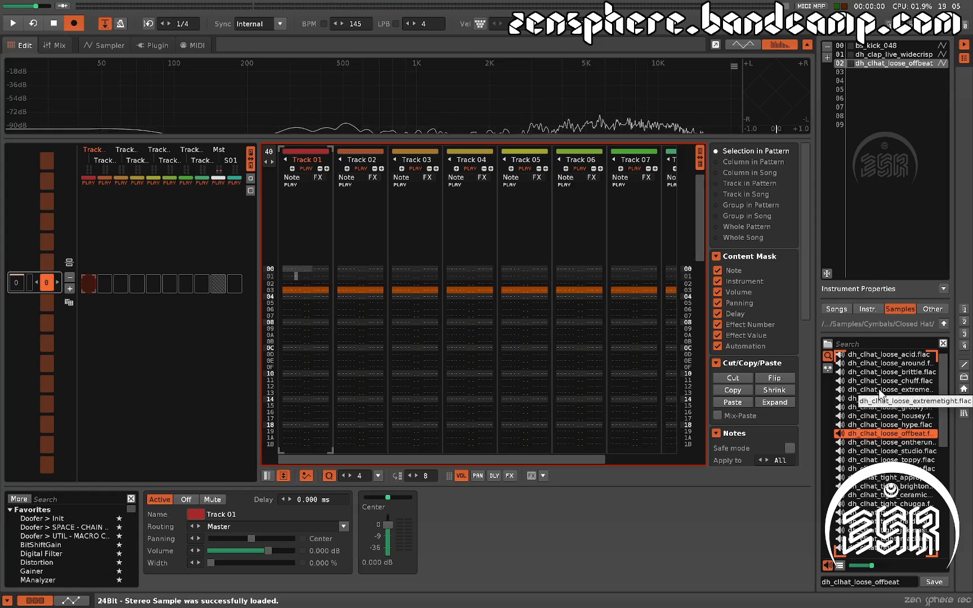
- Select instrument slot 03, return to the Cymbals folder and open Open Hat
{"action": "key", "text": "ctrl+Down"}
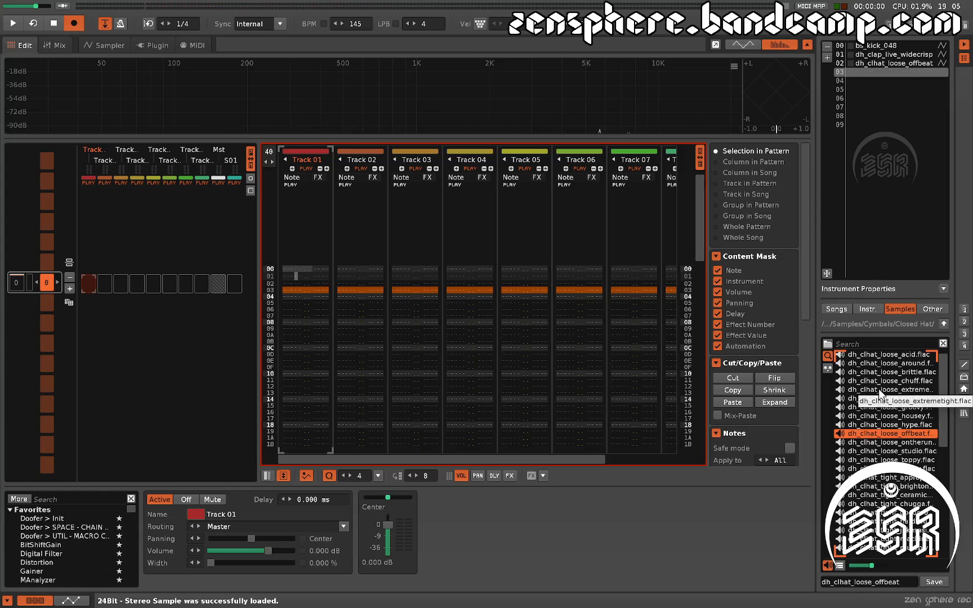
{"action": "key", "text": "Up"}
{"action": "key", "text": "Up"}
{"action": "key", "text": "Up"}
{"action": "key", "text": "Up"}
{"action": "key", "text": "Up"}
{"action": "key", "text": "Up"}
{"action": "key", "text": "Up"}
{"action": "key", "text": "Up"}
{"action": "key", "text": "Up"}
{"action": "key", "text": "Up"}
{"action": "key", "text": "Up"}
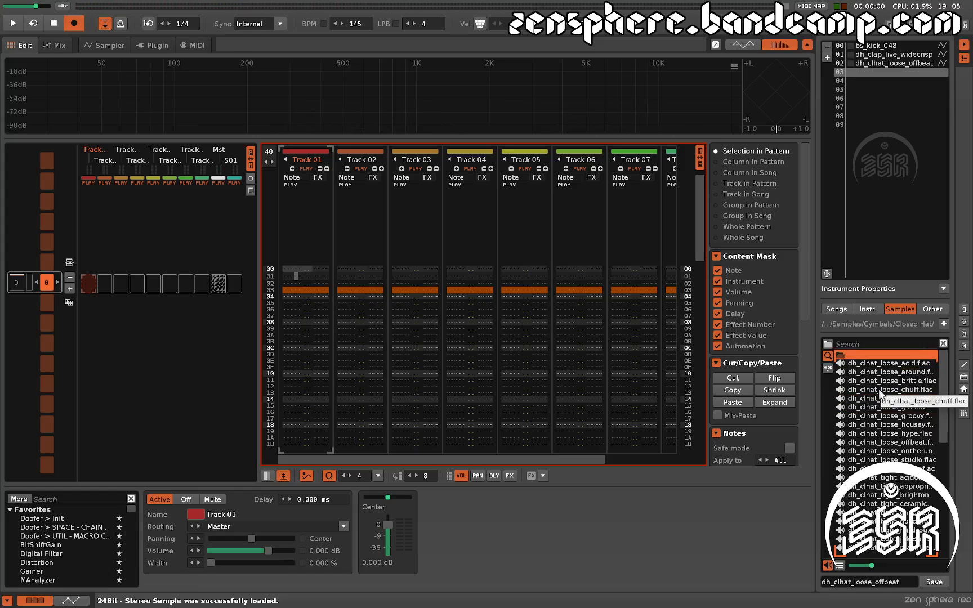
{"action": "key", "text": "Return"}
{"action": "key", "text": "Down"}
{"action": "key", "text": "Down"}
{"action": "key", "text": "Return"}
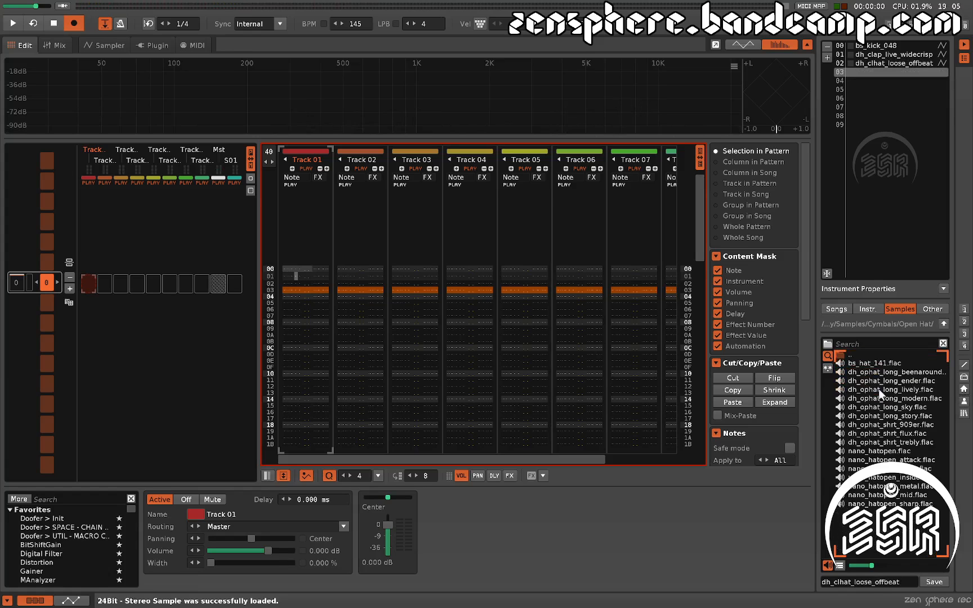
- Prehear and compare the first open hats, bs_hat_141 and dh_ophat_long_beenaround, in the Open Hat folder
{"action": "key", "text": "Down"}
{"action": "key", "text": "Down"}
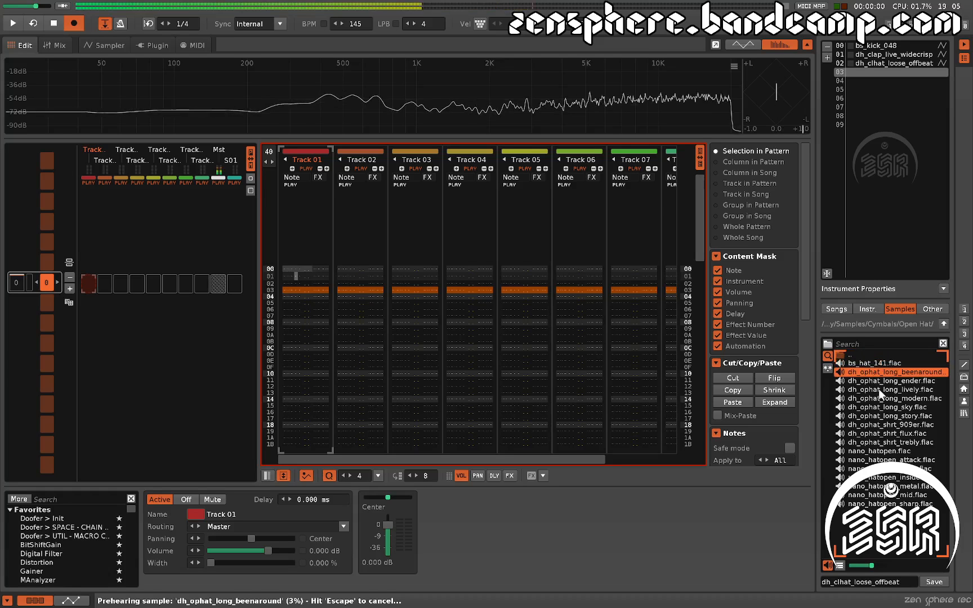
{"action": "key", "text": "Up"}
{"action": "key", "text": "Down"}
{"action": "key", "text": "Down"}
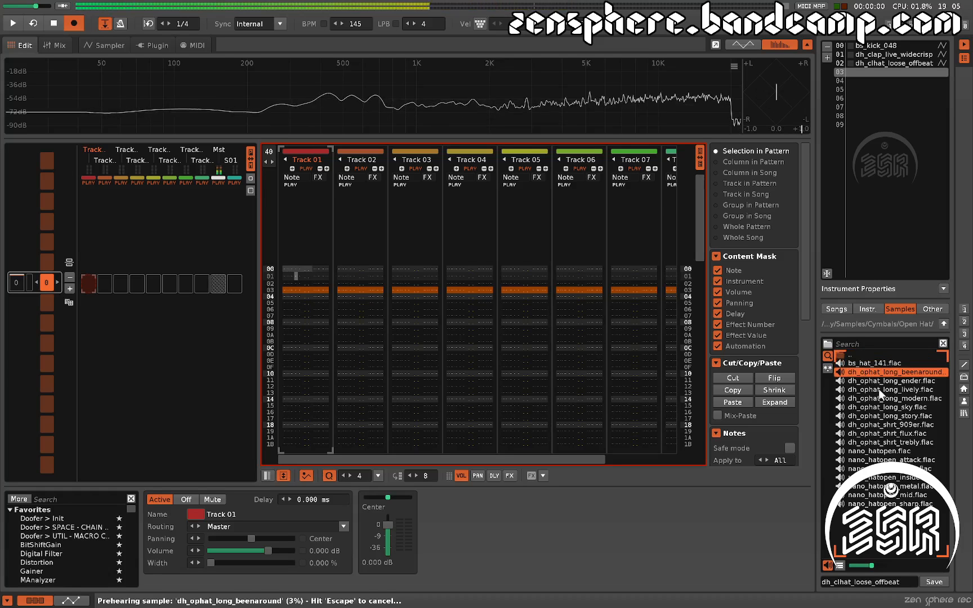
{"action": "key", "text": "Down"}
{"action": "key", "text": "Up"}
{"action": "key", "text": "Up"}
{"action": "key", "text": "Up"}
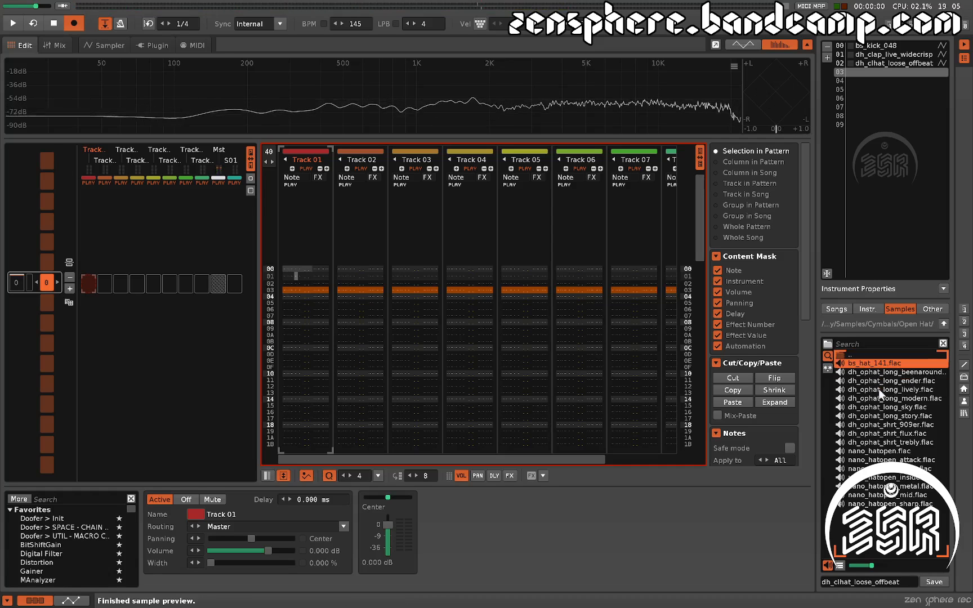
- Prehear the open hats down to dh_ophat_shrt_909er and load dh_ophat_long_modern into instrument slot 03
{"action": "key", "text": "Down"}
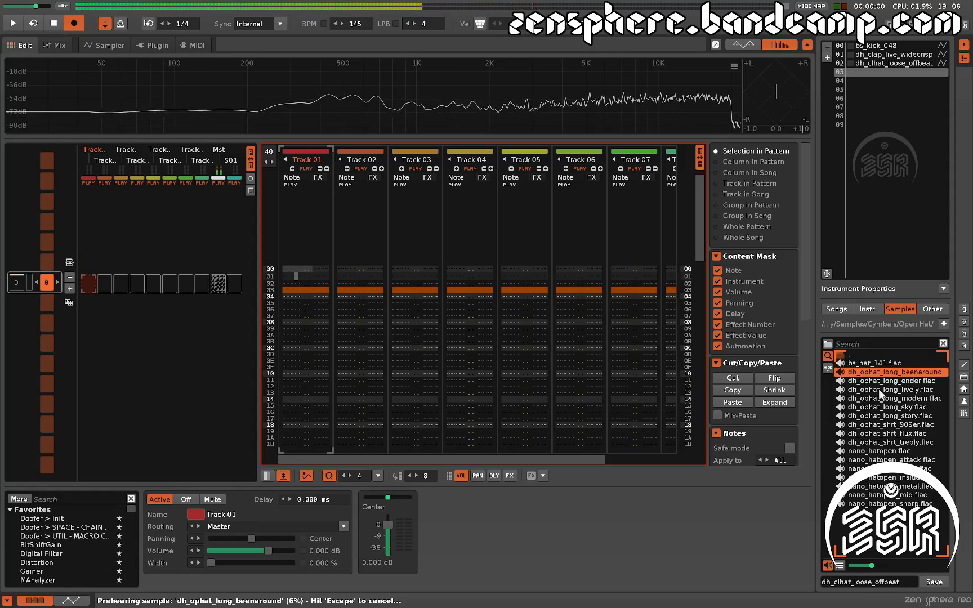
{"action": "key", "text": "Down"}
{"action": "key", "text": "Down"}
{"action": "key", "text": "Down"}
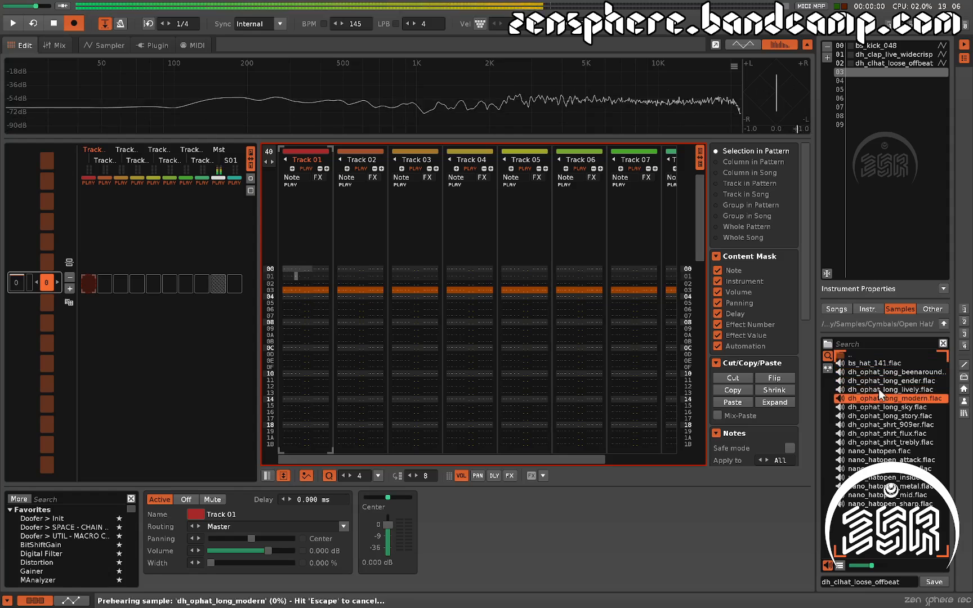
{"action": "key", "text": "Down"}
{"action": "key", "text": "Down"}
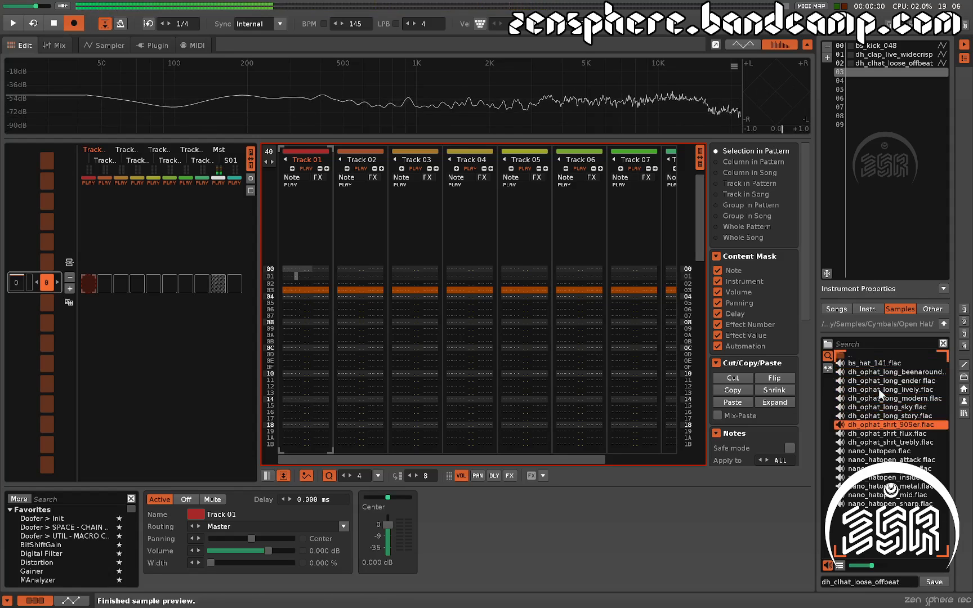
{"action": "key", "text": "Up"}
{"action": "key", "text": "Up"}
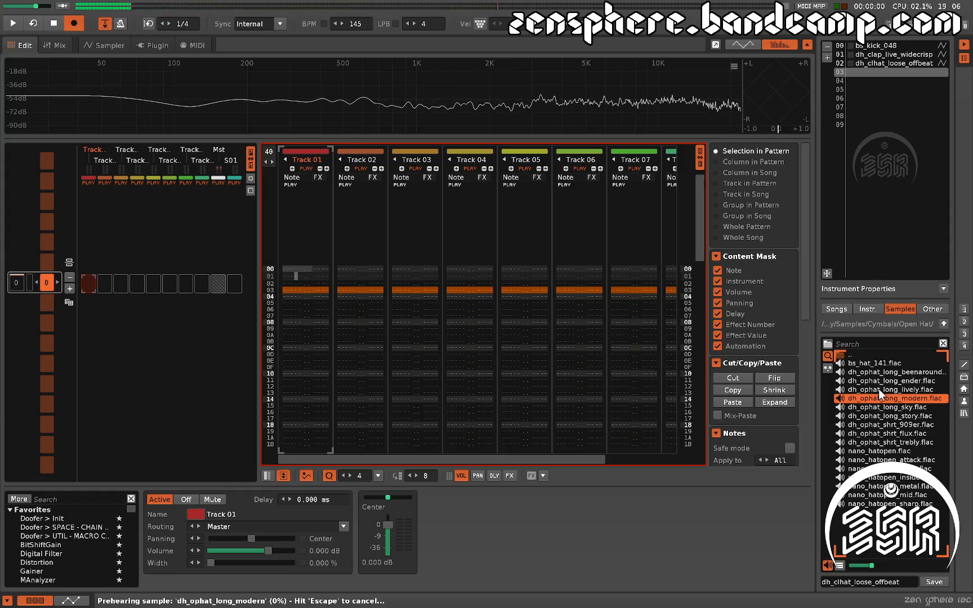
{"action": "key", "text": "Return"}
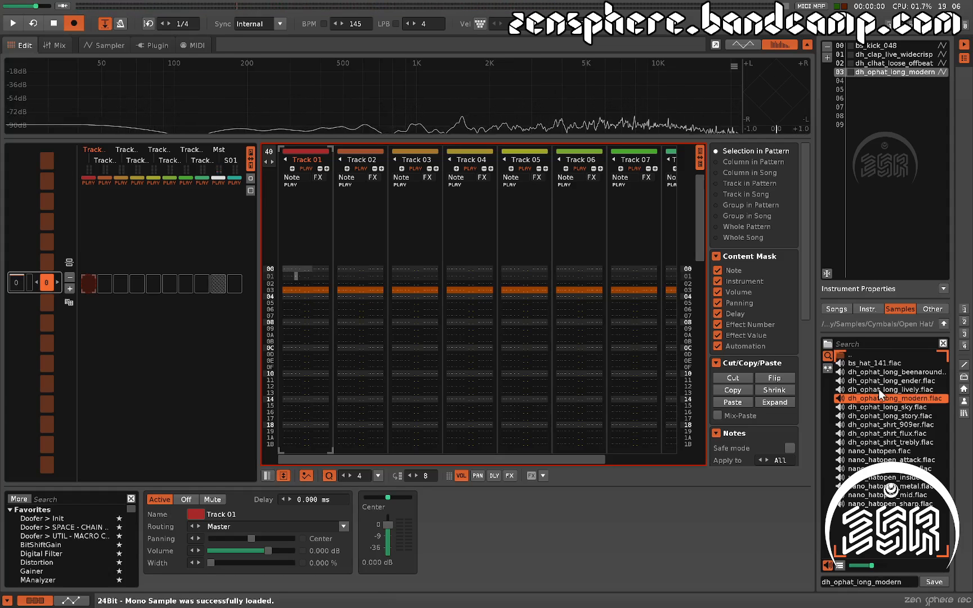
- Move the instrument selection to slot 04, prehear dh_ophat_long_lively, and go back up to the kick in slot 00
{"action": "key", "text": "alt+Down"}
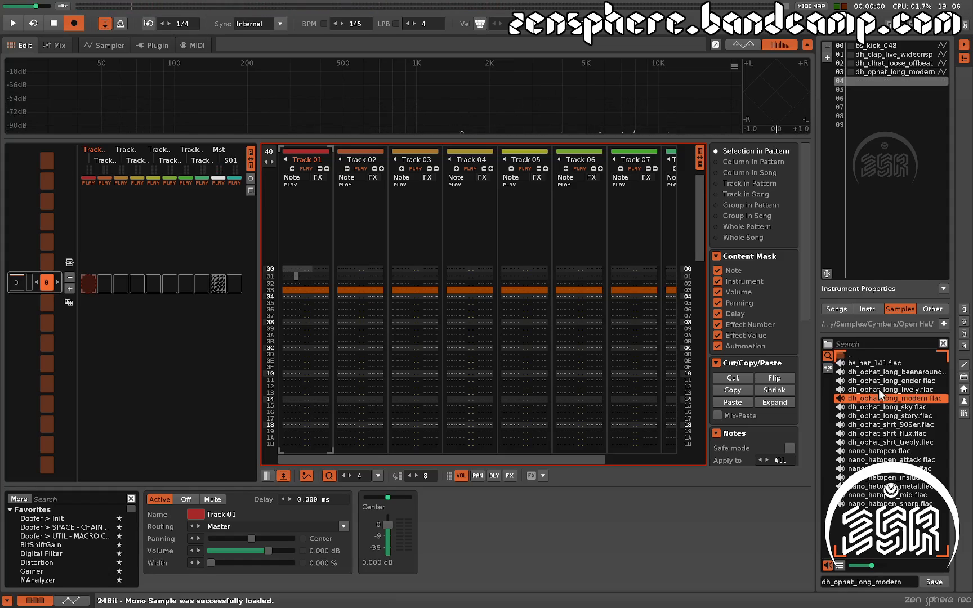
{"action": "key", "text": "Up"}
{"action": "key", "text": "alt+Up"}
{"action": "key", "text": "alt+Up"}
{"action": "key", "text": "alt+Up"}
{"action": "key", "text": "alt+Up"}
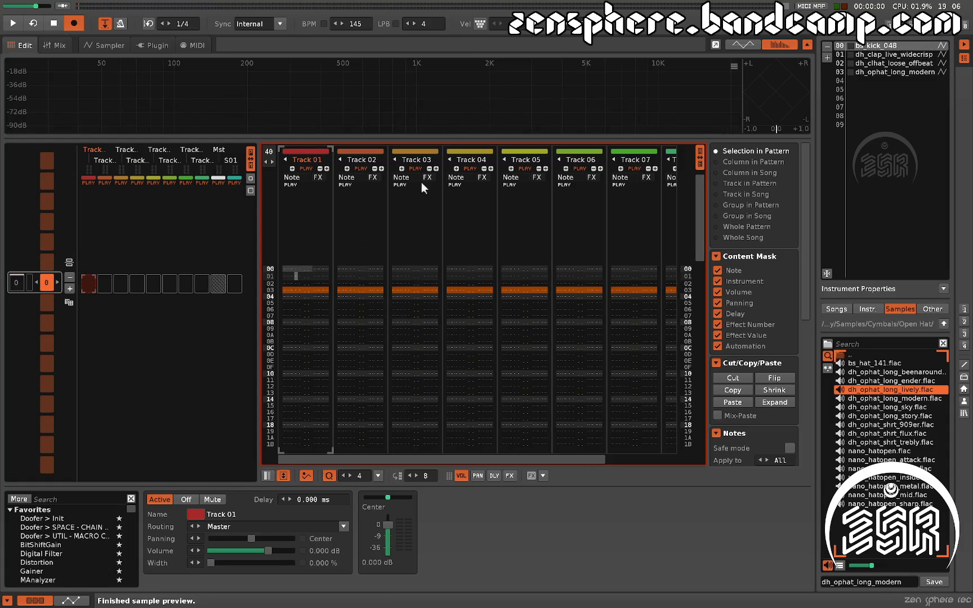
- Set the song tempo to 132 BPM and the lines per beat to 16
{"action": "double_click", "coordinate": [365, 25]}
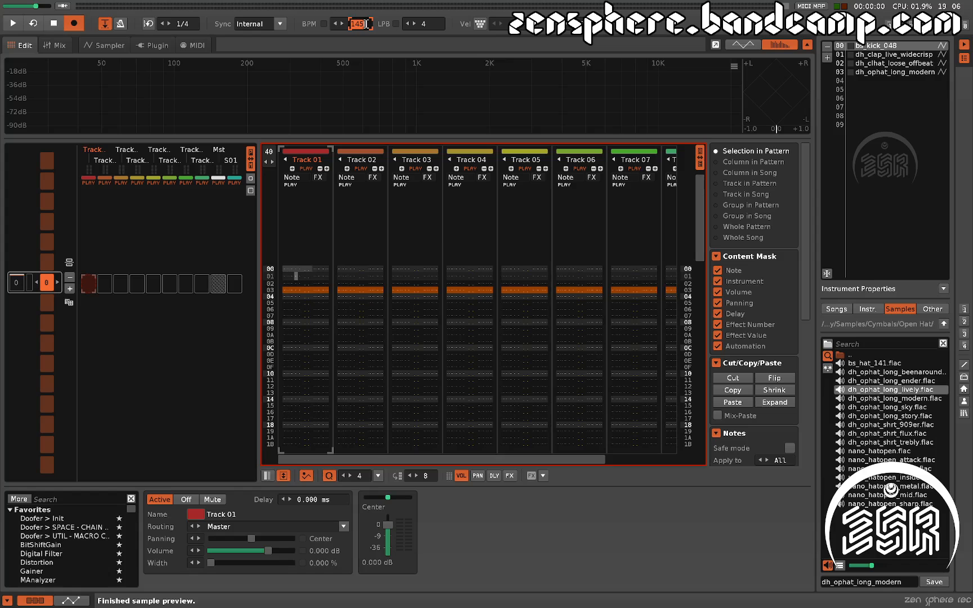
{"action": "type", "text": "132"}
{"action": "key", "text": "Return"}
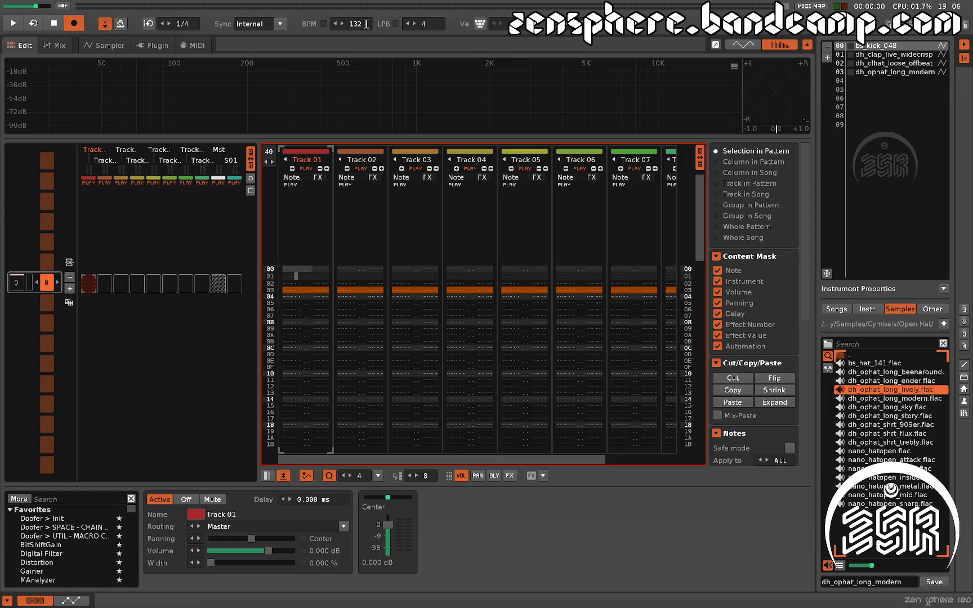
{"action": "double_click", "coordinate": [428, 25]}
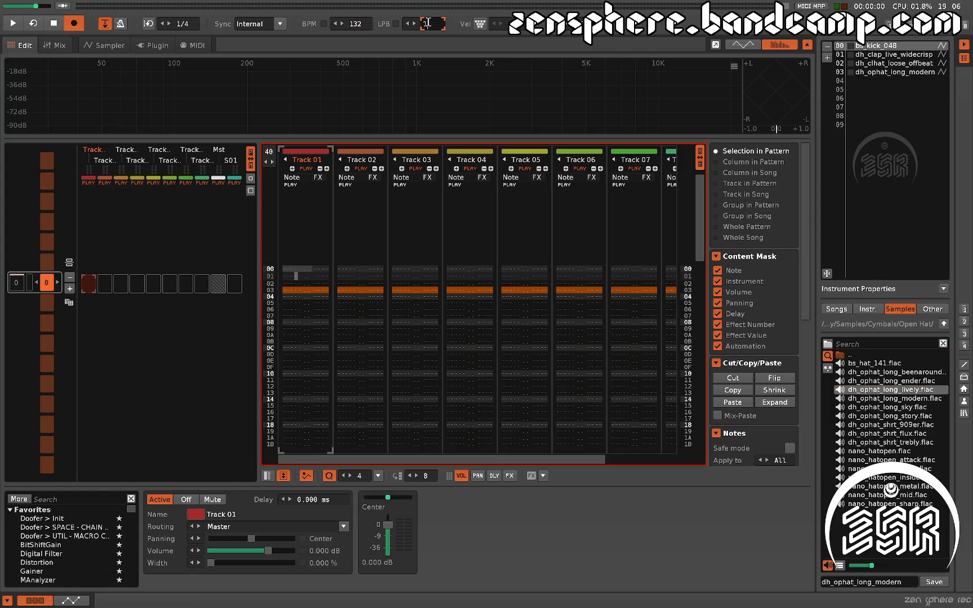
{"action": "key", "text": "Return"}
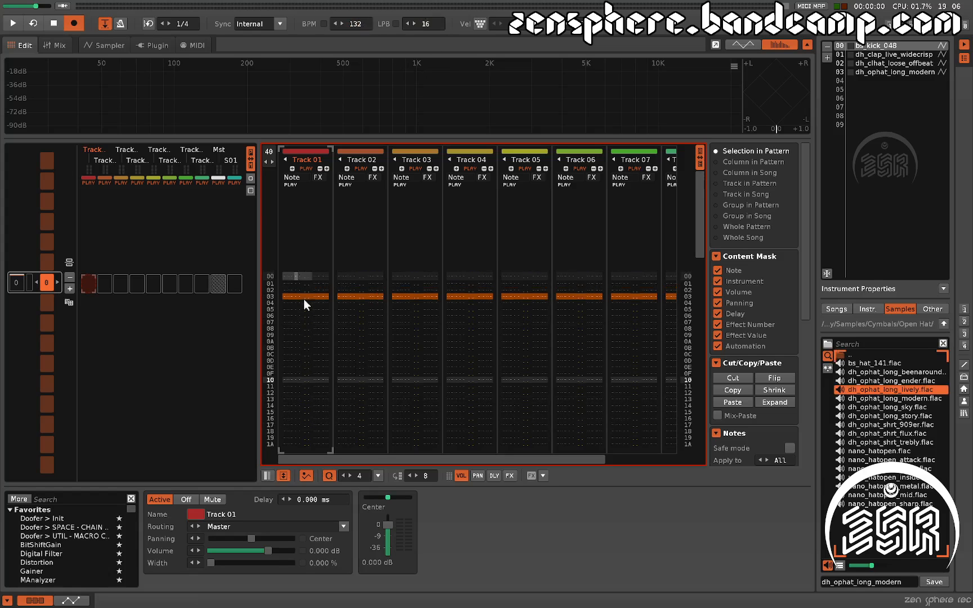
- Rename Track 01 as kick
{"action": "double_click", "coordinate": [300, 159]}
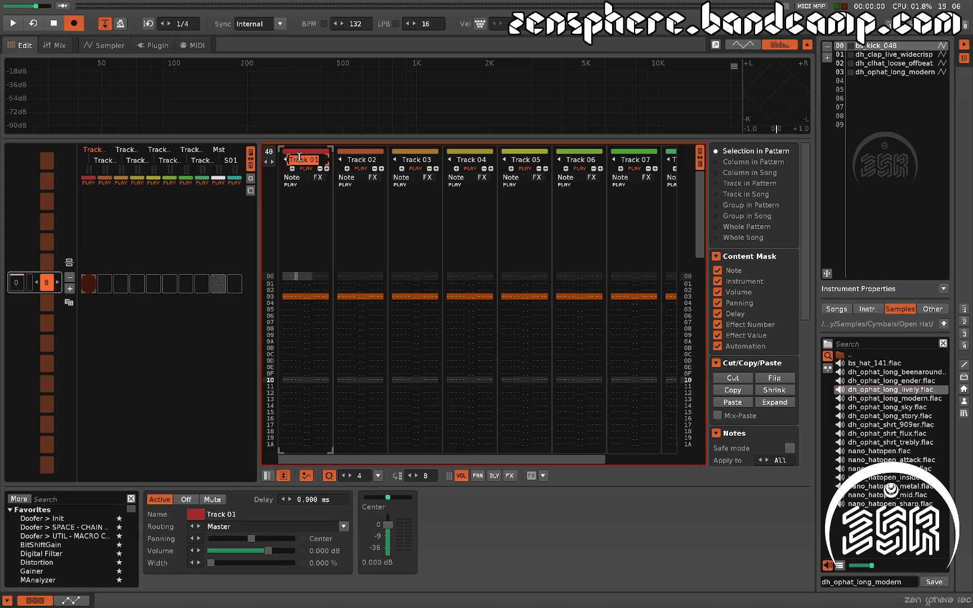
{"action": "type", "text": "kick"}
{"action": "key", "text": "Return"}
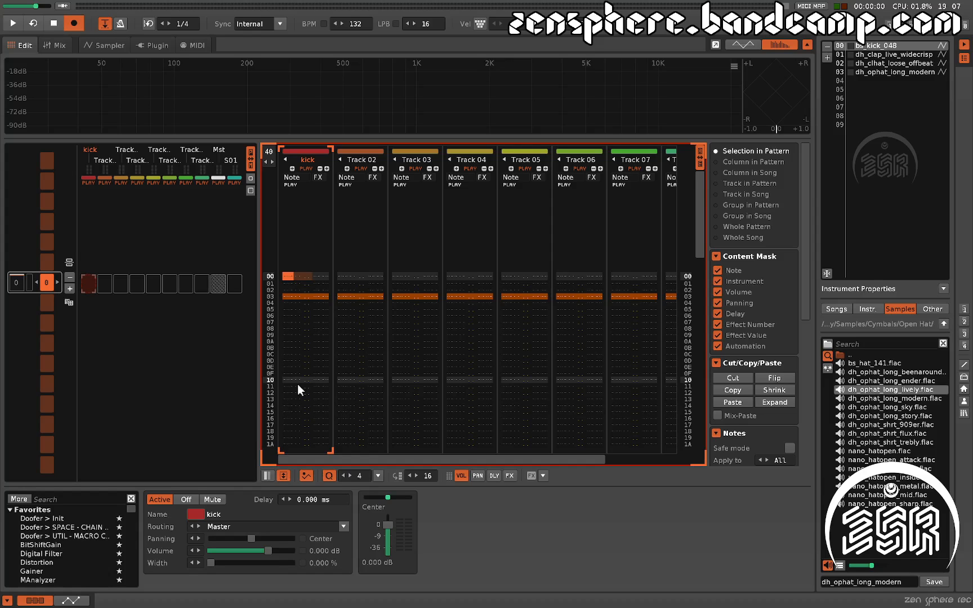
- Set the edit step to 16 and enter C-4 kick notes every 16 lines in the kick track
{"action": "double_click", "coordinate": [428, 476]}
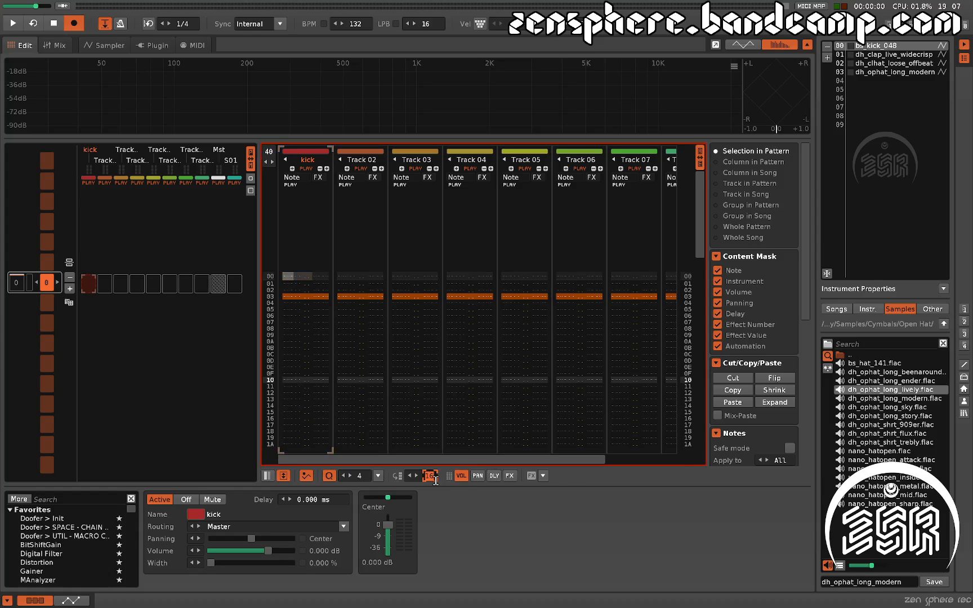
{"action": "key", "text": "Return"}
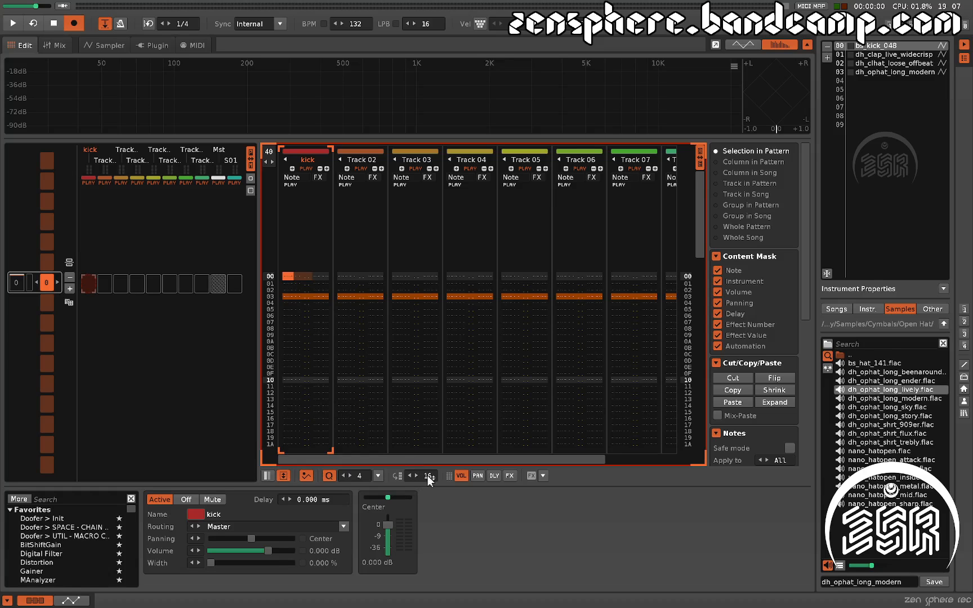
{"action": "left_click_drag", "start_coordinate": [427, 475], "coordinate": [428, 462]}
{"action": "key", "text": "z"}
{"action": "key", "text": "z"}
{"action": "key", "text": "z"}
{"action": "key", "text": "z"}
{"action": "key", "text": "z"}
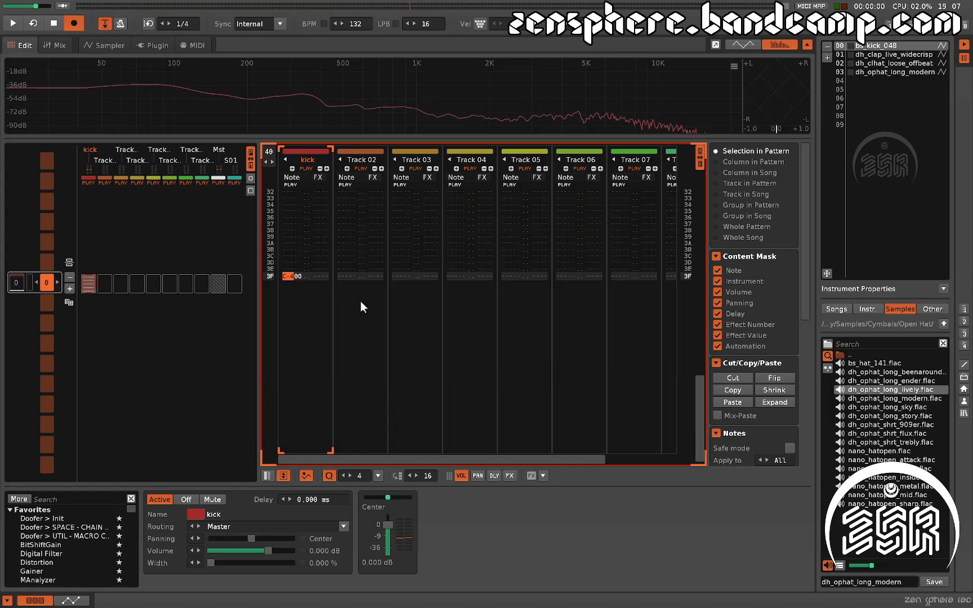
- Play the kick pattern, stop it and move the cursor back up through the kick track
{"action": "key", "text": "space"}
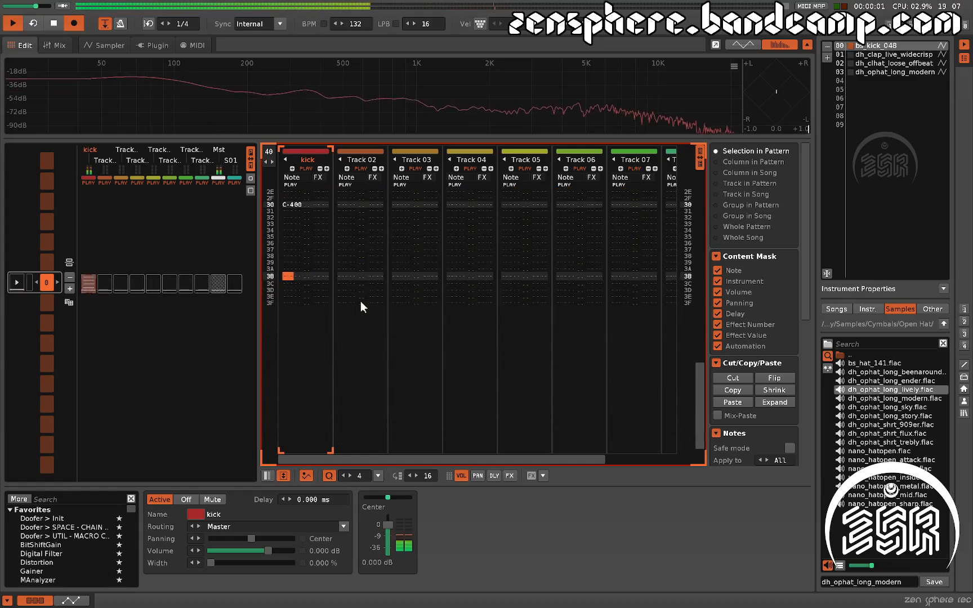
{"action": "key", "text": "space"}
{"action": "key", "text": "Up"}
{"action": "key", "text": "Up"}
{"action": "key", "text": "Up"}
{"action": "key", "text": "Up"}
{"action": "key", "text": "Up"}
{"action": "key", "text": "Up"}
{"action": "key", "text": "Up"}
{"action": "key", "text": "Up"}
{"action": "key", "text": "Up"}
{"action": "key", "text": "Up"}
{"action": "key", "text": "Up"}
{"action": "key", "text": "Up"}
{"action": "key", "text": "Up"}
{"action": "key", "text": "Up"}
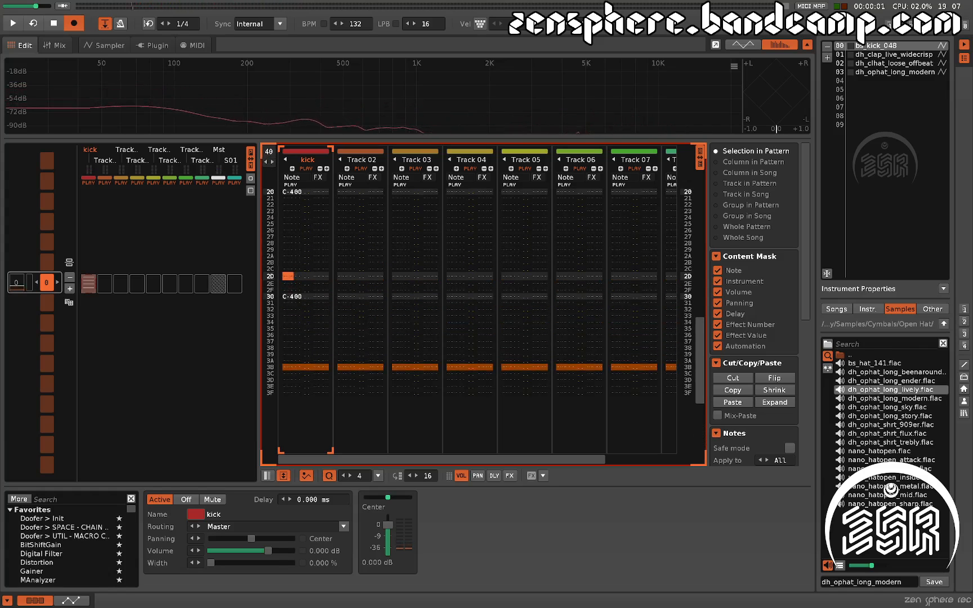
- Set the pattern length to 80 and return to the pattern's first line
{"action": "double_click", "coordinate": [269, 152]}
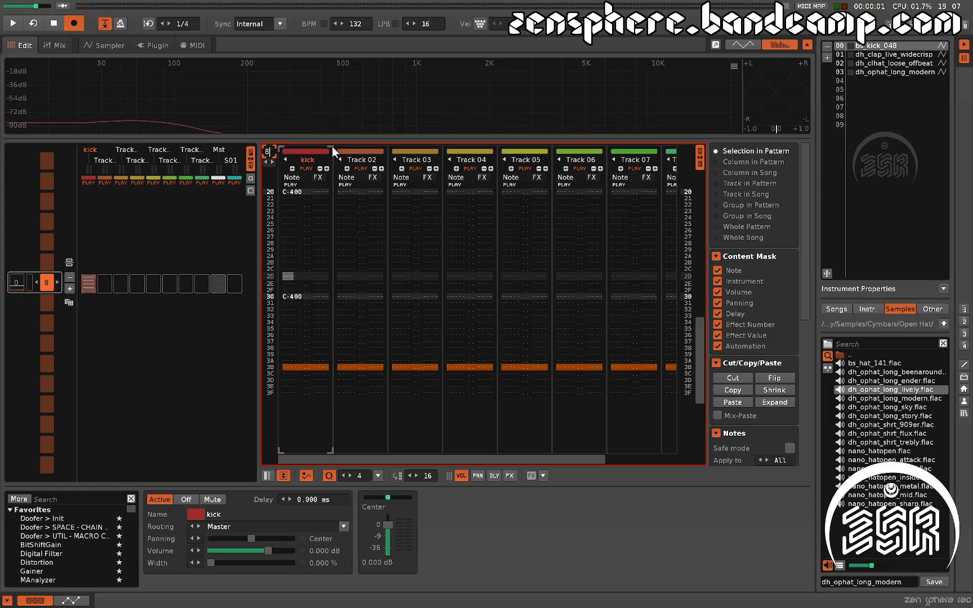
{"action": "type", "text": "80"}
{"action": "key", "text": "Return"}
{"action": "key", "text": "Home"}
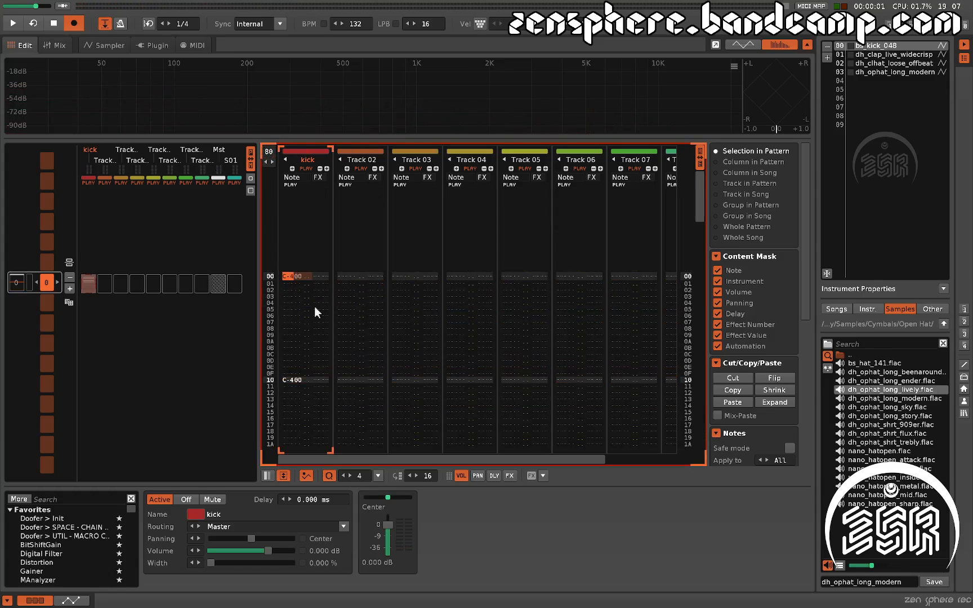
- Enter C-4 kick notes every 16 lines through the whole lengthened pattern and play it back
{"action": "key", "text": "z"}
{"action": "key", "text": "z"}
{"action": "key", "text": "z"}
{"action": "key", "text": "z"}
{"action": "key", "text": "z"}
{"action": "key", "text": "z"}
{"action": "key", "text": "z"}
{"action": "key", "text": "z"}
{"action": "key", "text": "z"}
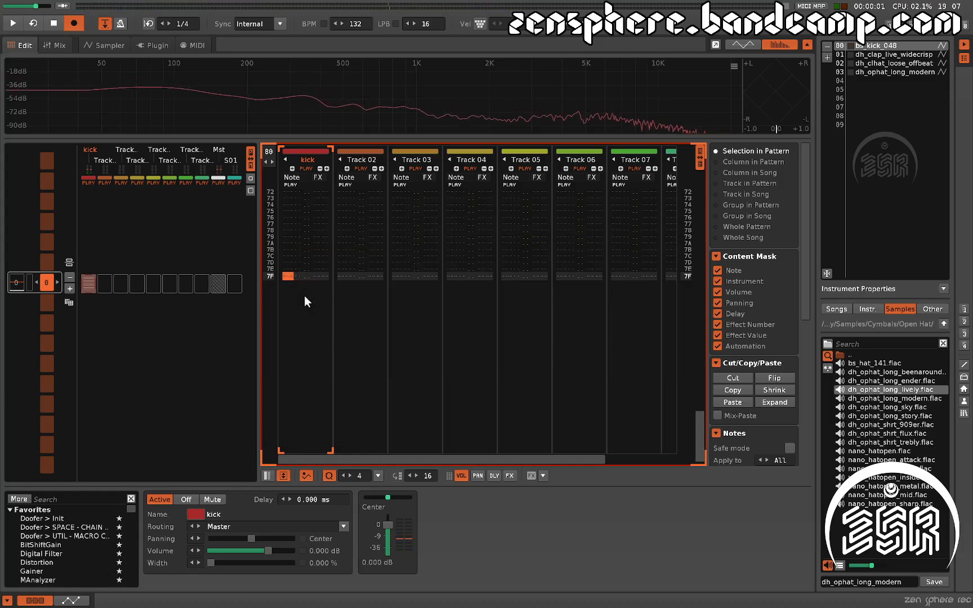
{"action": "key", "text": "space"}
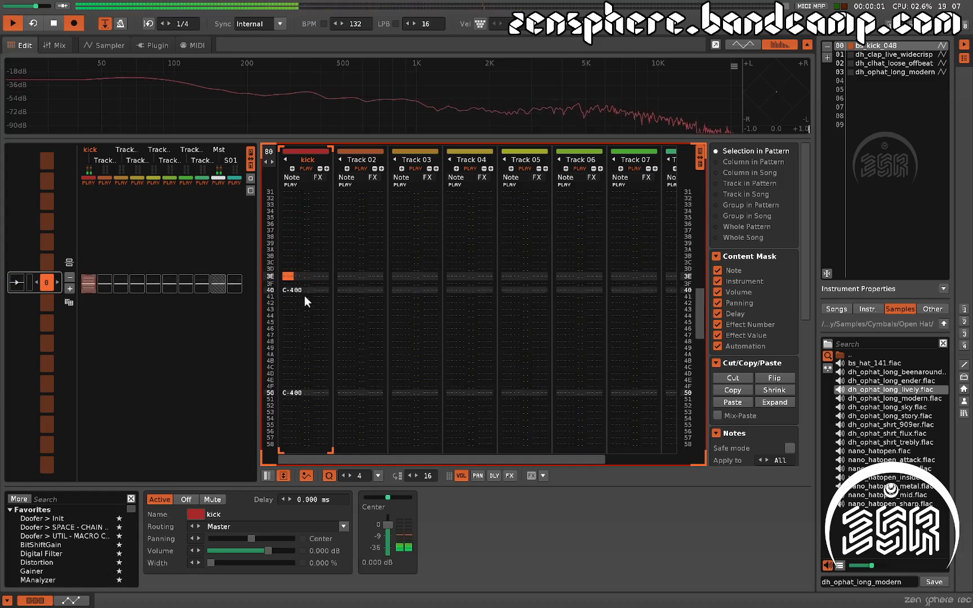
{"action": "key", "text": "space"}
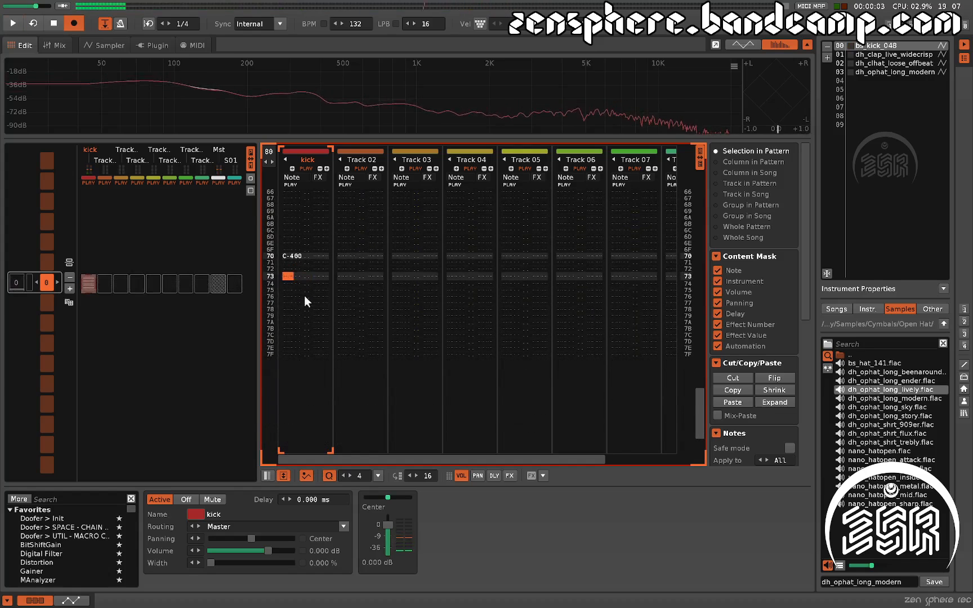
- Move the edit cursor to line 10 in Track 02's note column, briefly playing the pattern on the way
{"action": "key", "text": "Right"}
{"action": "key", "text": "Right"}
{"action": "key", "text": "Right"}
{"action": "key", "text": "Right"}
{"action": "key", "text": "Right"}
{"action": "key", "text": "Right"}
{"action": "key", "text": "Right"}
{"action": "key", "text": "Right"}
{"action": "key", "text": "Right"}
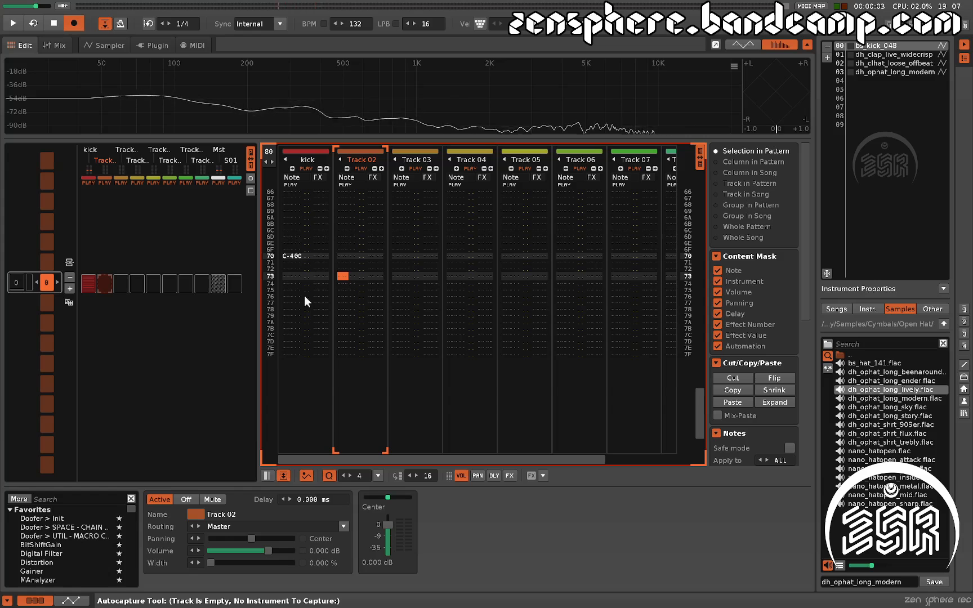
{"action": "key", "text": "space"}
{"action": "key", "text": "space"}
{"action": "key", "text": "Down"}
{"action": "key", "text": "Down"}
{"action": "key", "text": "Down"}
{"action": "key", "text": "Down"}
{"action": "key", "text": "Down"}
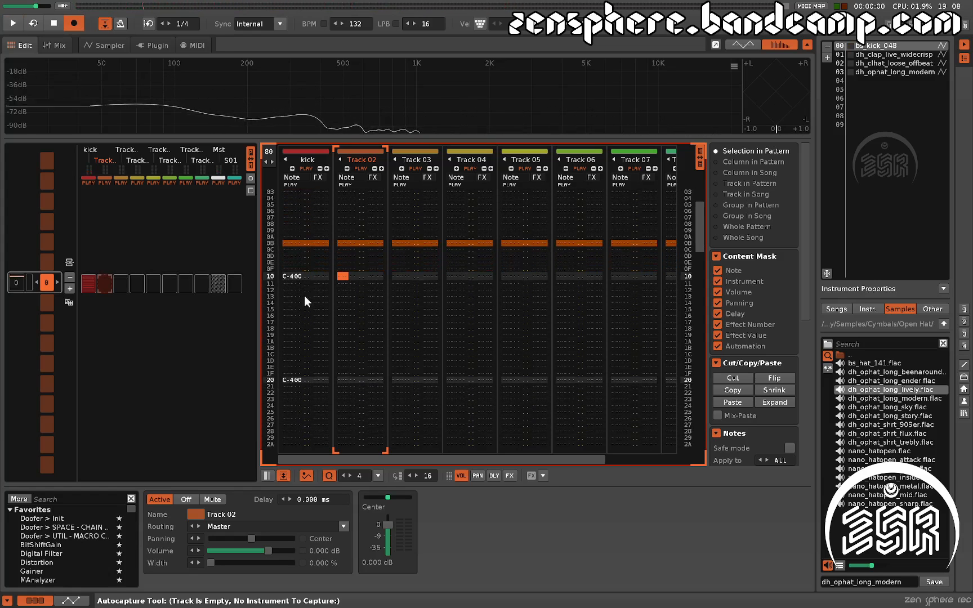
- Select dh_clap_live_widecrisp, set the edit step to 32 and enter C-4 claps in Track 02 from line 10 onward
{"action": "left_click", "coordinate": [880, 55]}
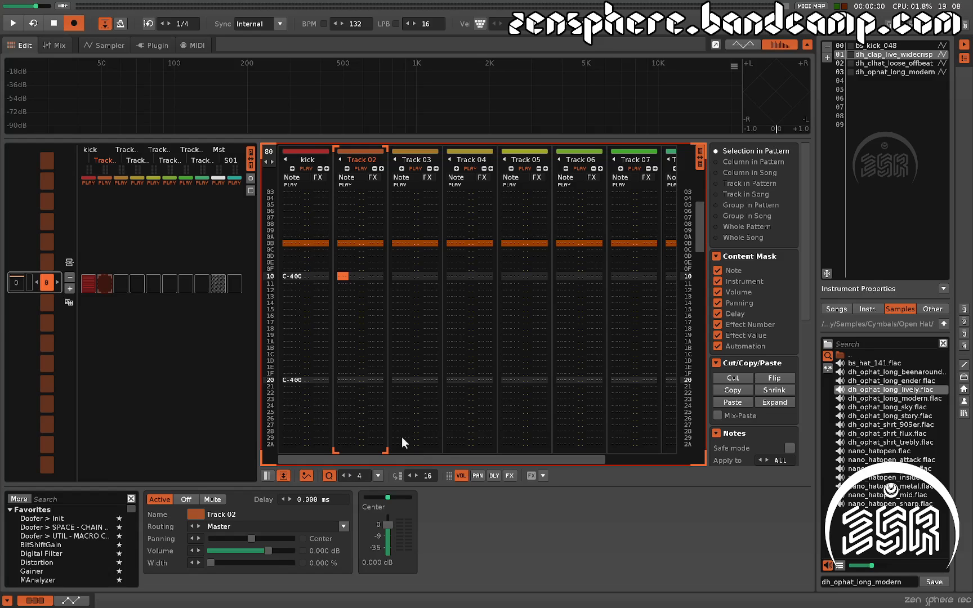
{"action": "key", "text": "ctrl+shift+equal"}
{"action": "key", "text": "z"}
{"action": "key", "text": "z"}
{"action": "key", "text": "z"}
{"action": "key", "text": "z"}
- Play the kick and clap pattern and lower the song tempo to 126 BPM
{"action": "key", "text": "space"}
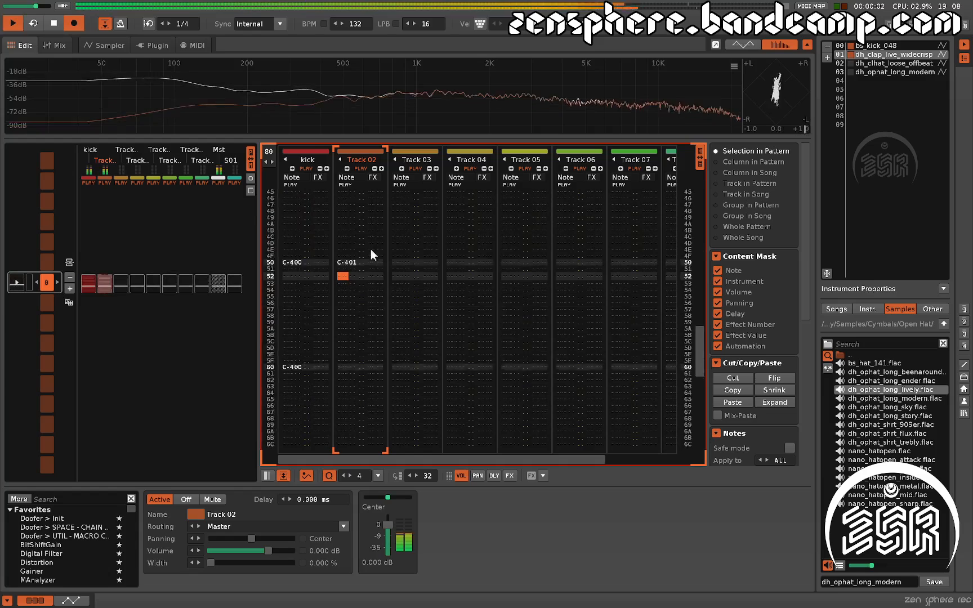
{"action": "key", "text": "space"}
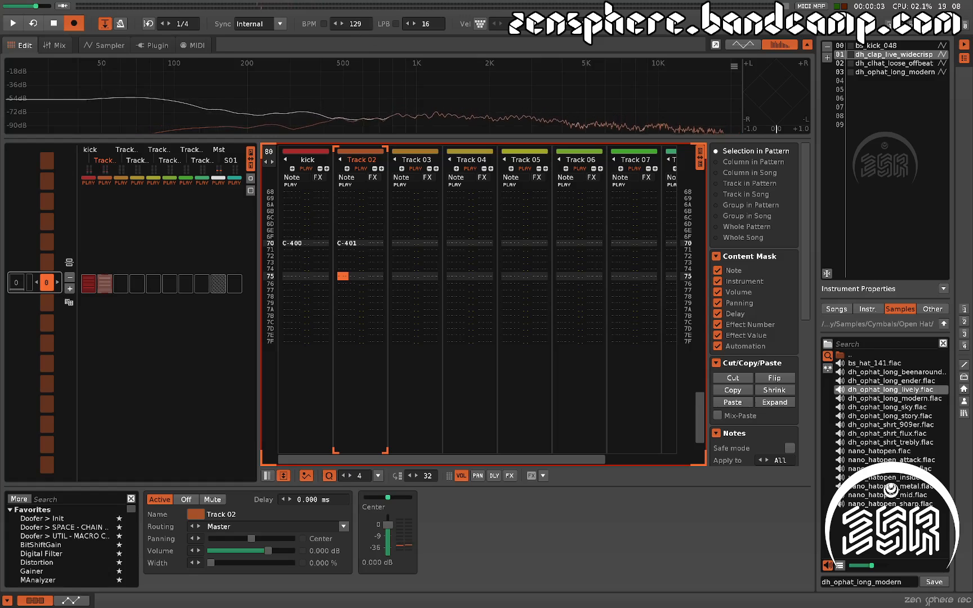
{"action": "scroll", "coordinate": [366, 26], "scroll_direction": "down", "scroll_amount": 6}
{"action": "key", "text": "space"}
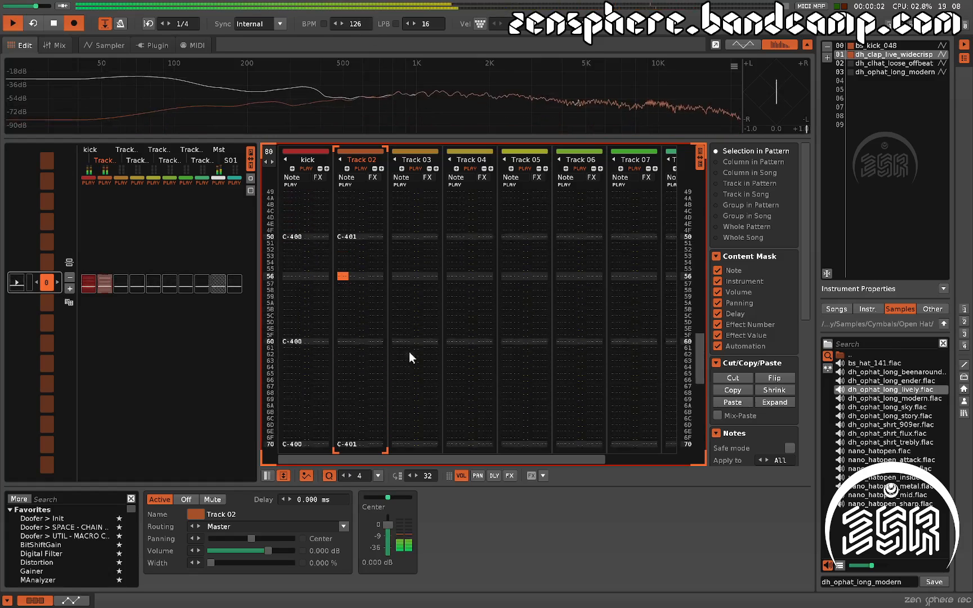
{"action": "key", "text": "space"}
- Rename Track 02 as clap
{"action": "scroll", "coordinate": [398, 324], "scroll_direction": "up", "scroll_amount": 16}
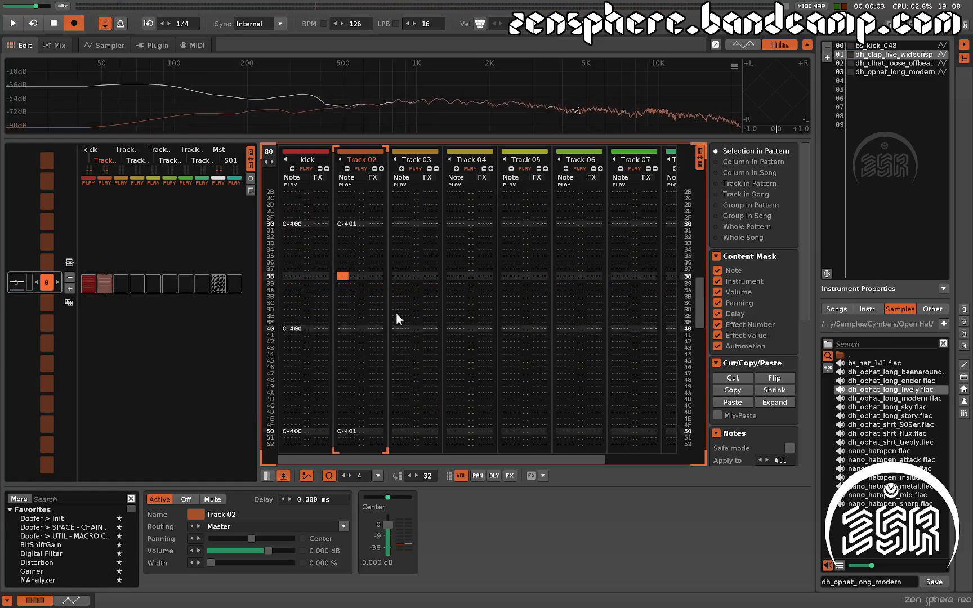
{"action": "double_click", "coordinate": [369, 160]}
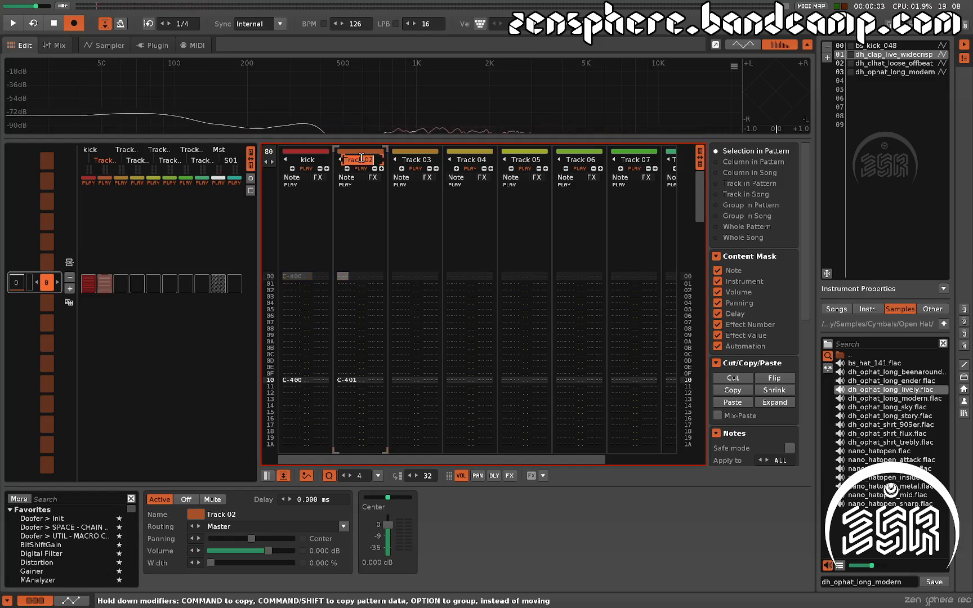
{"action": "type", "text": "clap"}
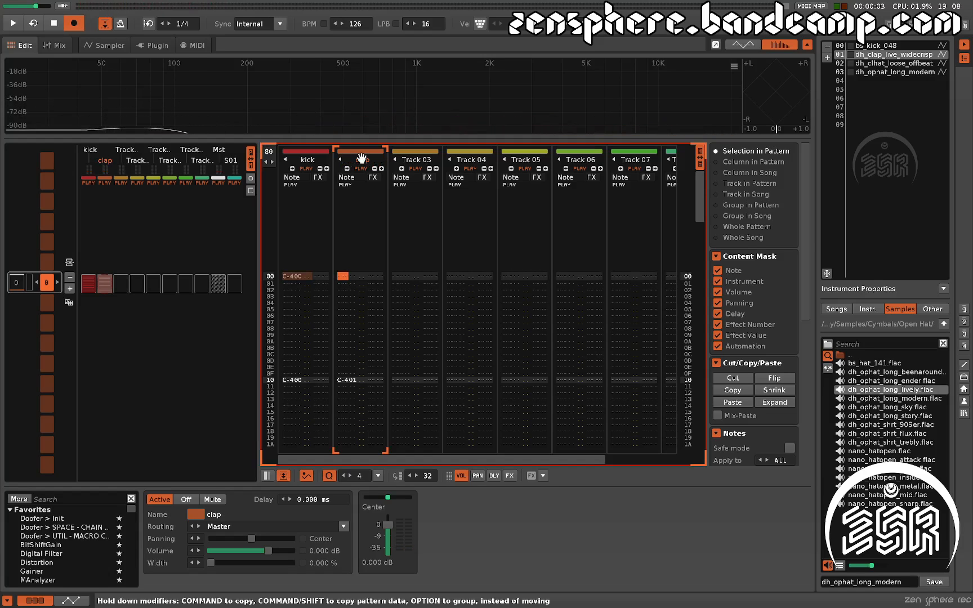
- Rename Track 03 as CL HAT and Track 04 as OP HAT
{"action": "key", "text": "Return"}
{"action": "double_click", "coordinate": [412, 160]}
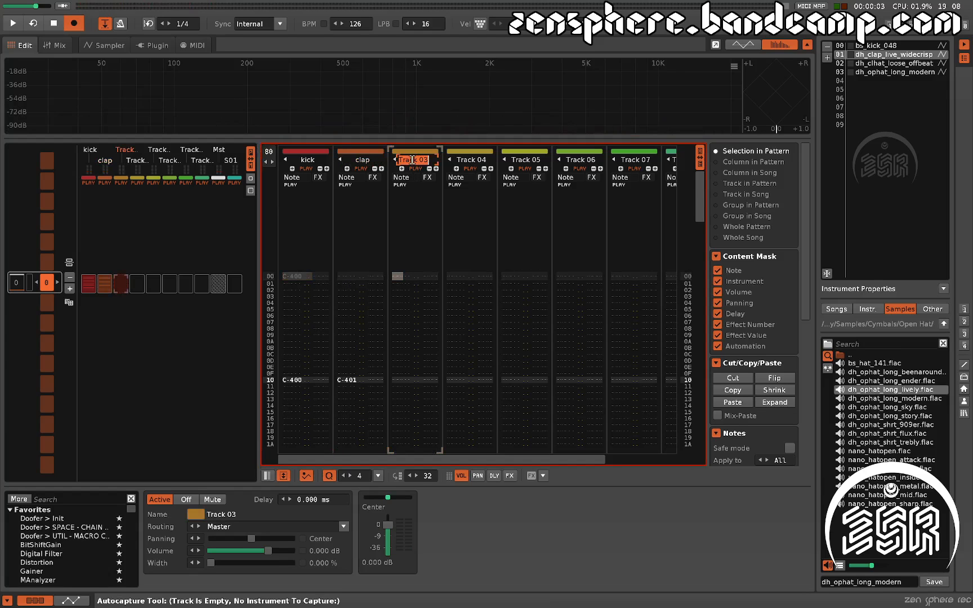
{"action": "type", "text": "cl HAT"}
{"action": "key", "text": "Return"}
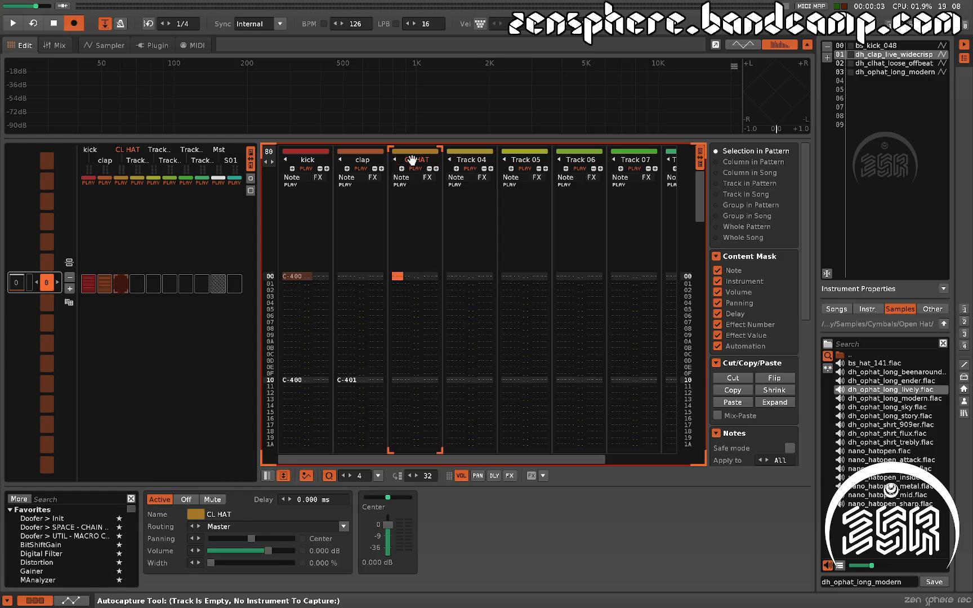
{"action": "double_click", "coordinate": [470, 160]}
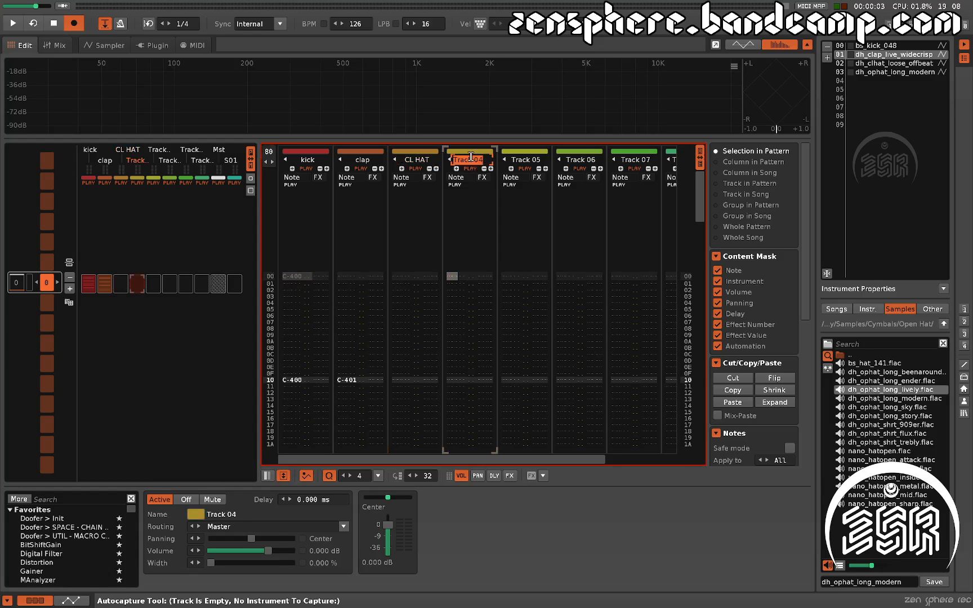
{"action": "type", "text": "OP HAT"}
{"action": "key", "text": "Return"}
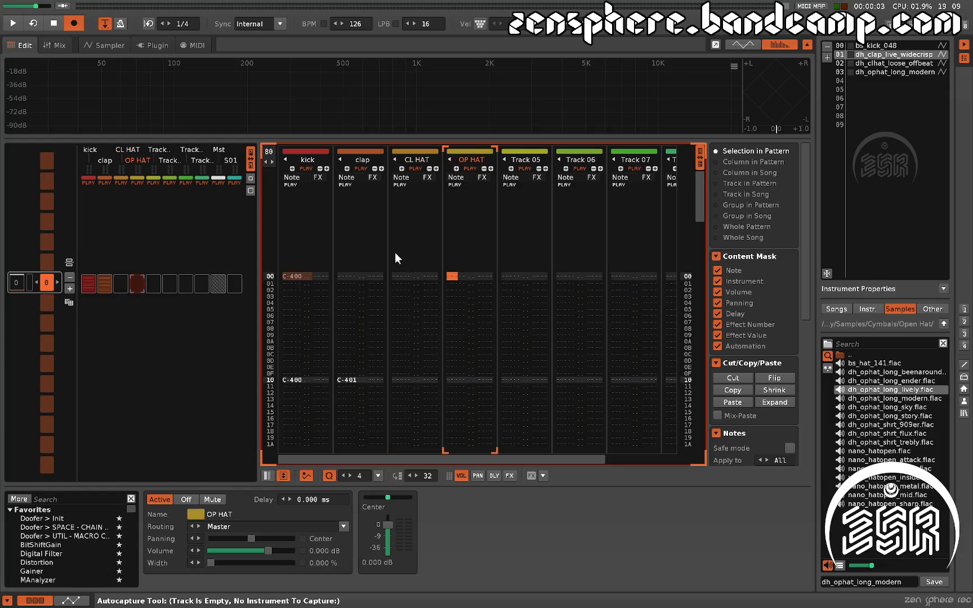
- Select and audition dh_clhat_loose_offbeat in the CL HAT track, returning the edit cursor to line 00
{"action": "left_click", "coordinate": [414, 276]}
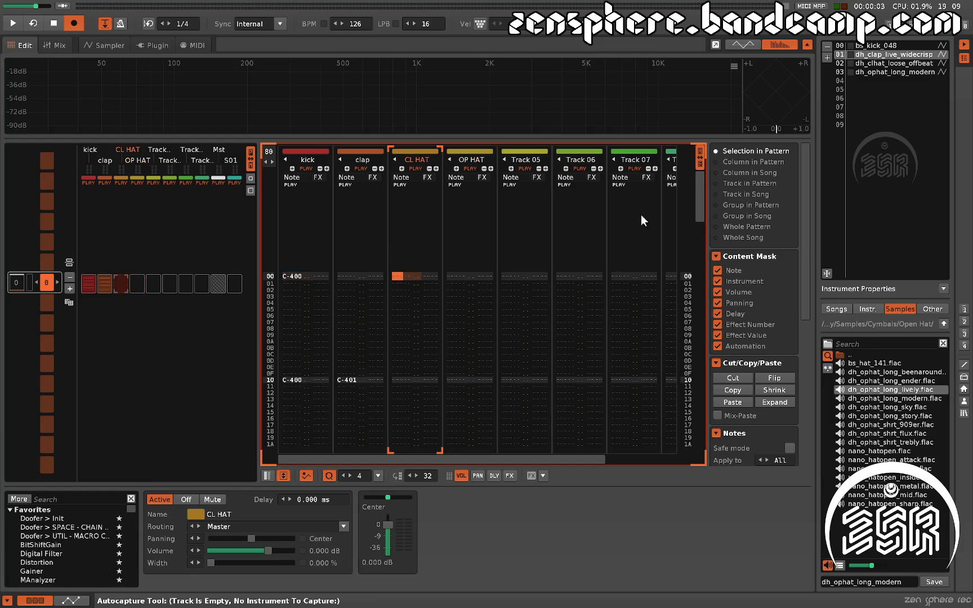
{"action": "scroll", "coordinate": [884, 78], "scroll_direction": "down", "scroll_amount": 1}
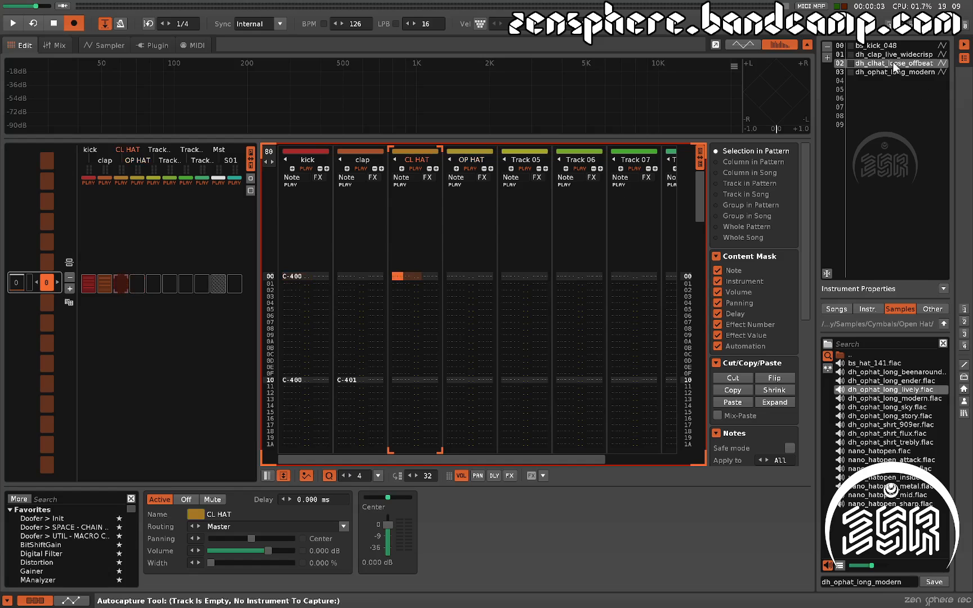
{"action": "key", "text": "x"}
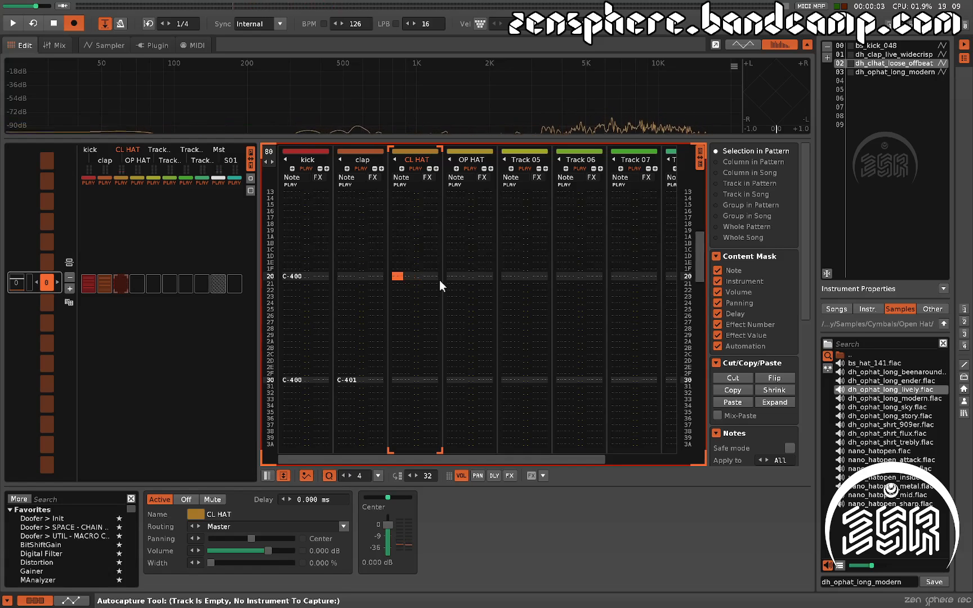
{"action": "key", "text": "Up"}
{"action": "key", "text": "Up"}
{"action": "key", "text": "Up"}
{"action": "key", "text": "Up"}
{"action": "key", "text": "Up"}
{"action": "key", "text": "Up"}
{"action": "key", "text": "Up"}
{"action": "key", "text": "Up"}
{"action": "key", "text": "Up"}
{"action": "key", "text": "Up"}
{"action": "key", "text": "Up"}
{"action": "key", "text": "Up"}
{"action": "key", "text": "Up"}
{"action": "key", "text": "Up"}
{"action": "key", "text": "Up"}
{"action": "key", "text": "Up"}
{"action": "key", "text": "Up"}
{"action": "key", "text": "Up"}
{"action": "key", "text": "Up"}
{"action": "key", "text": "Up"}
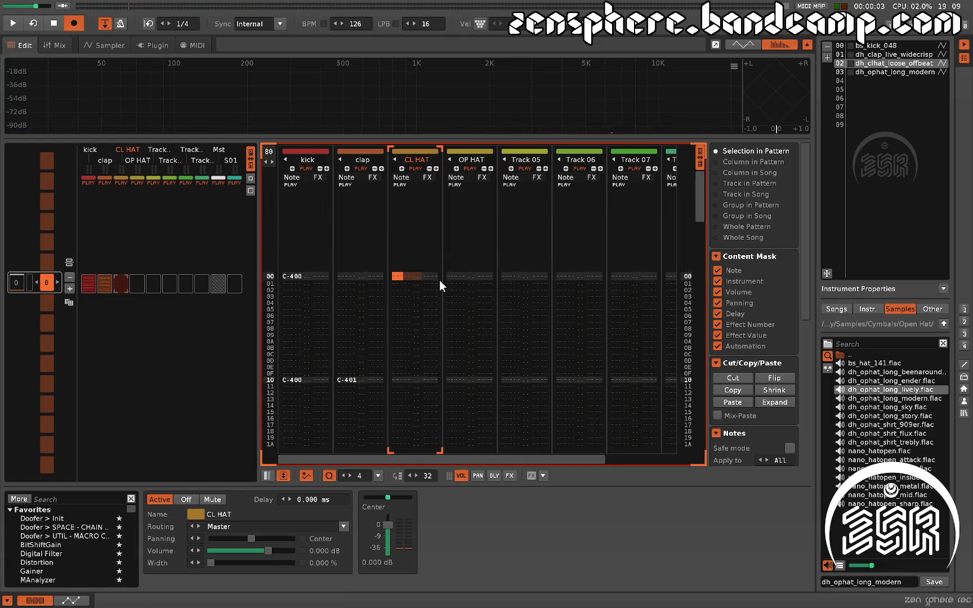
{"action": "key", "text": "Down"}
{"action": "key", "text": "Down"}
{"action": "key", "text": "Down"}
{"action": "key", "text": "Down"}
{"action": "key", "text": "Down"}
{"action": "key", "text": "Down"}
{"action": "key", "text": "Down"}
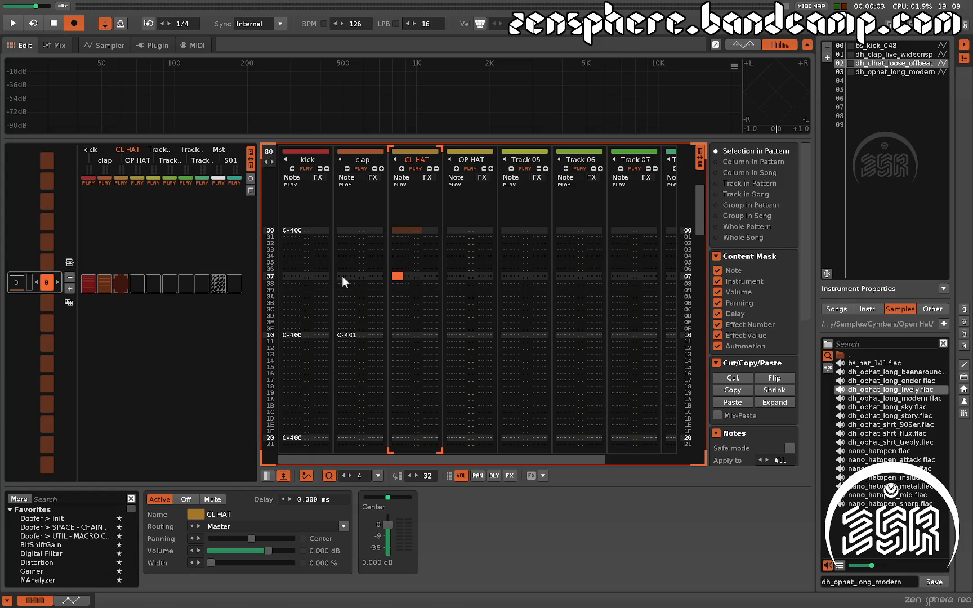
{"action": "key", "text": "Home"}
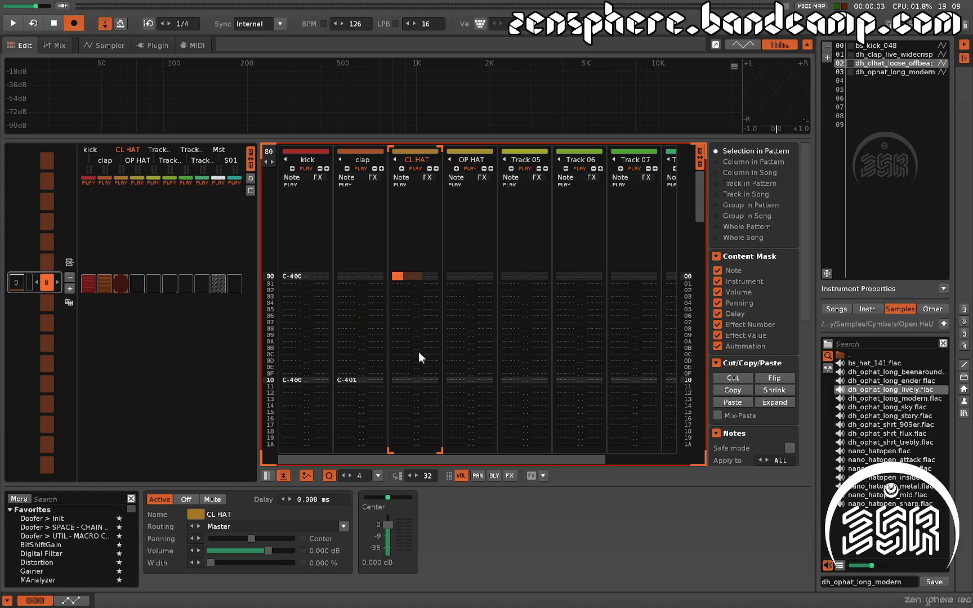
- Set the edit step to 4 and enter C-4 closed hats on lines 00, 04, 08 and 0C of the CL HAT track
{"action": "key", "text": "ctrl+4"}
{"action": "key", "text": "z"}
{"action": "key", "text": "z"}
{"action": "key", "text": "z"}
{"action": "key", "text": "z"}
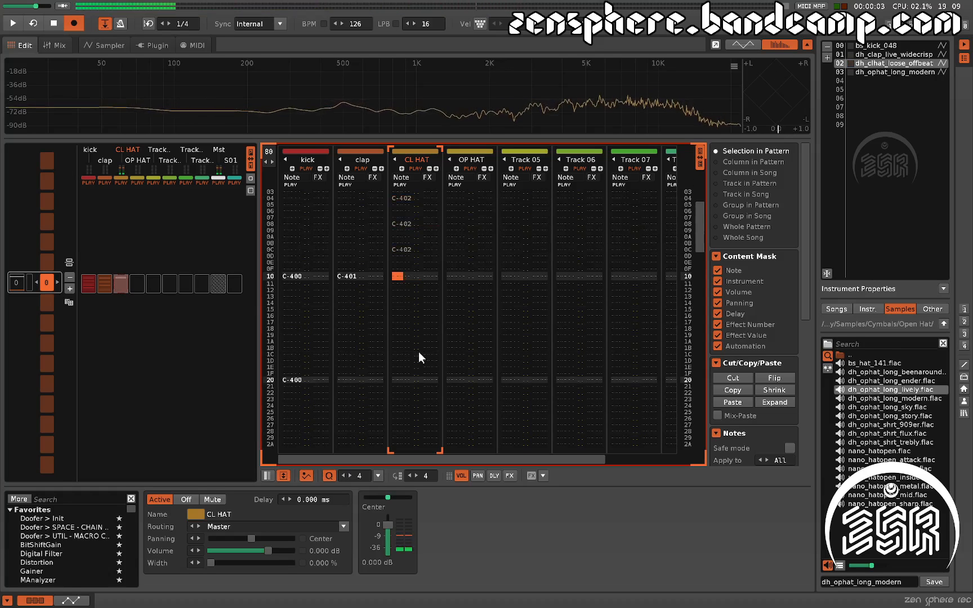
- Select and copy lines 00 to 0F of the CL HAT track's note column, including the instrument numbers
{"action": "key", "text": "Page_Up"}
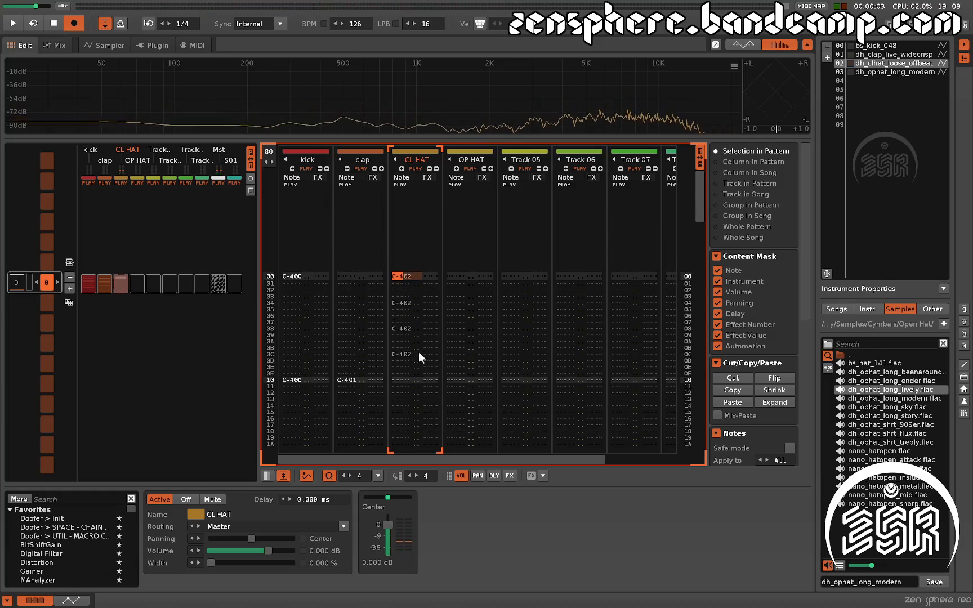
{"action": "key", "text": "Down"}
{"action": "key", "text": "Down"}
{"action": "key", "text": "Down"}
{"action": "key", "text": "Down"}
{"action": "key", "text": "Down"}
{"action": "key", "text": "Down"}
{"action": "key", "text": "Down"}
{"action": "key", "text": "Down"}
{"action": "key", "text": "Down"}
{"action": "key", "text": "Down"}
{"action": "key", "text": "Down"}
{"action": "key", "text": "Down"}
{"action": "key", "text": "Down"}
{"action": "key", "text": "Down"}
{"action": "key", "text": "Down"}
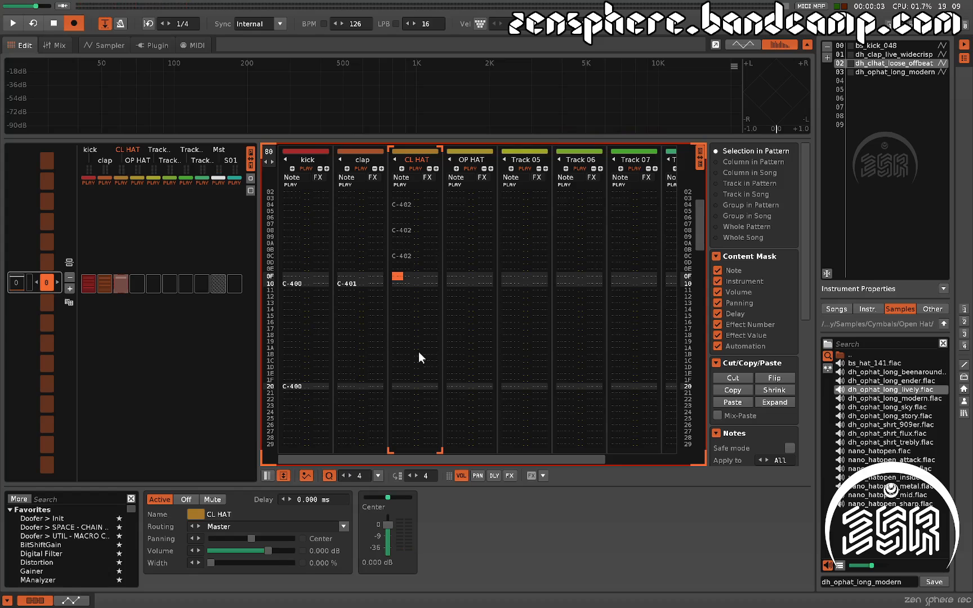
{"action": "key", "text": "Up"}
{"action": "key", "text": "Down"}
{"action": "key", "text": "ctrl+e"}
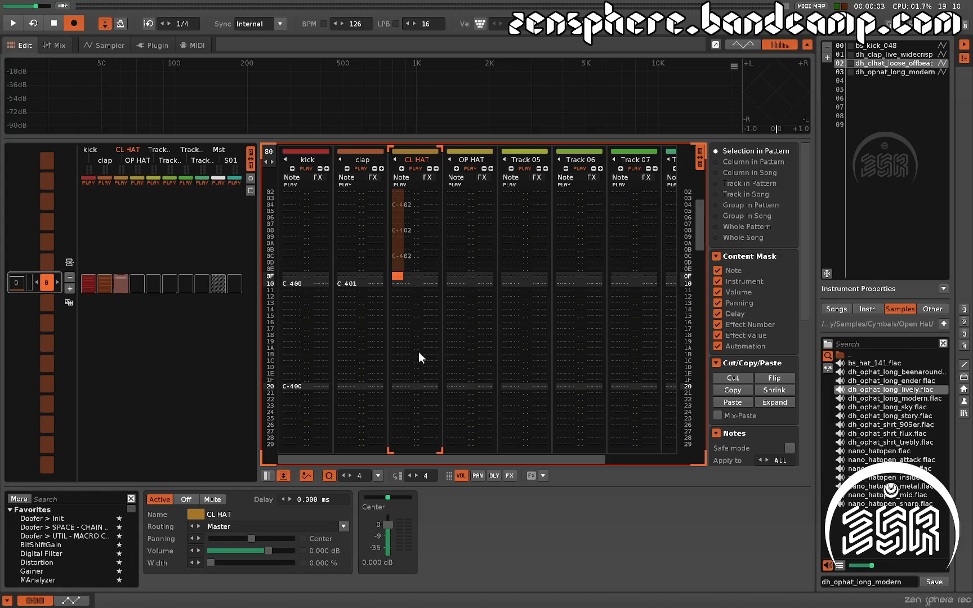
{"action": "key", "text": "ctrl+e"}
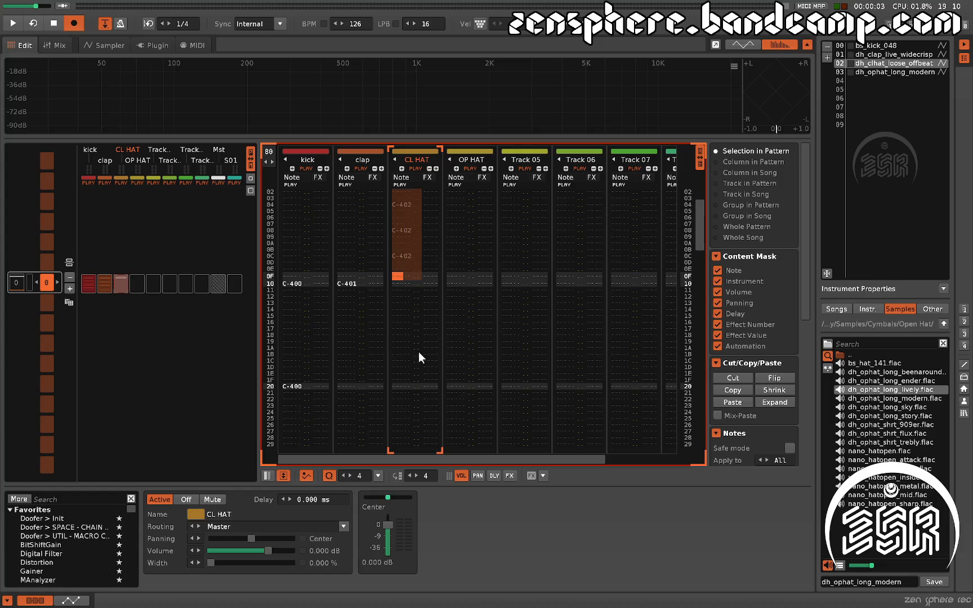
{"action": "key", "text": "ctrl+e"}
{"action": "key", "text": "ctrl+e"}
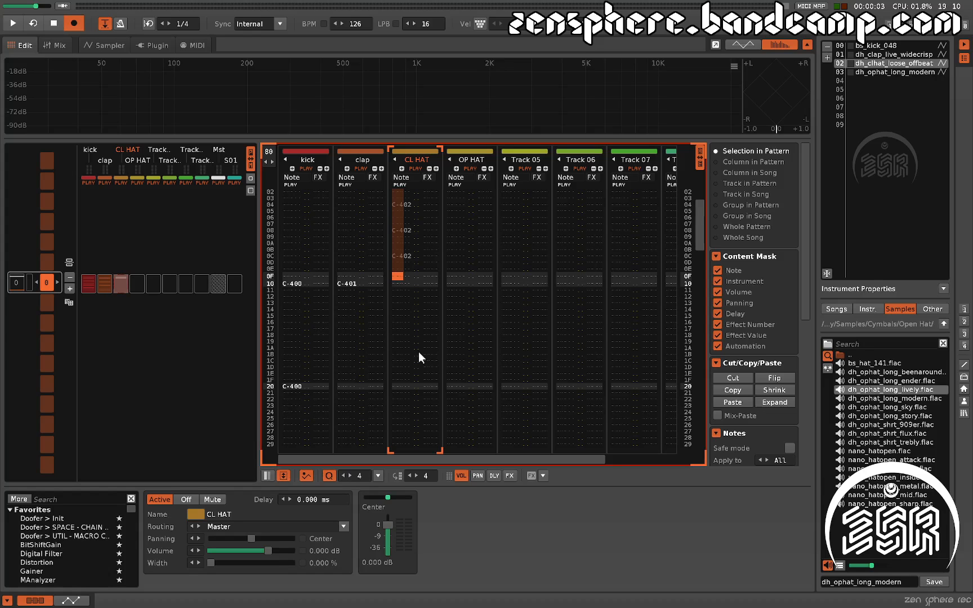
{"action": "key", "text": "shift+End"}
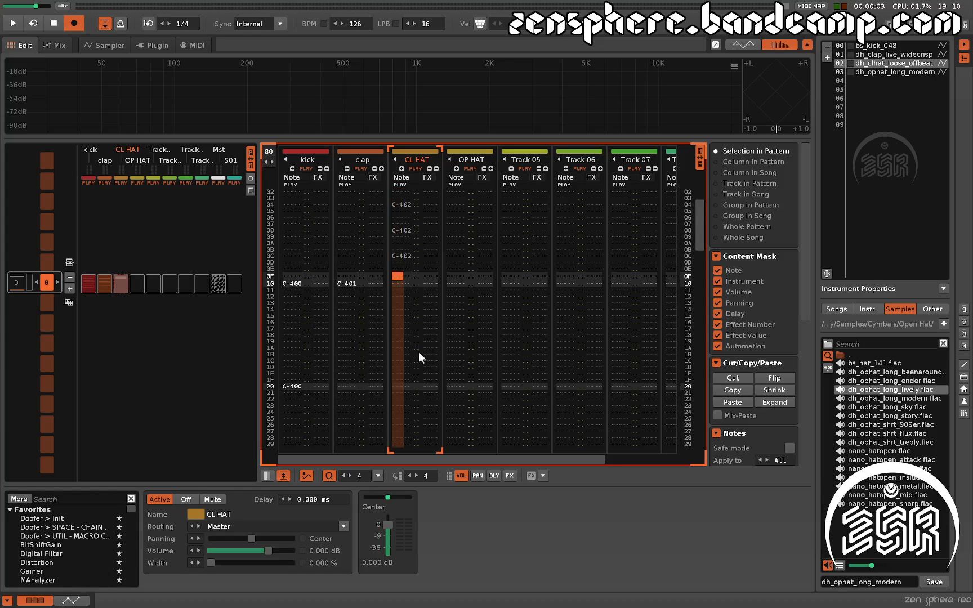
{"action": "key", "text": "shift+Home"}
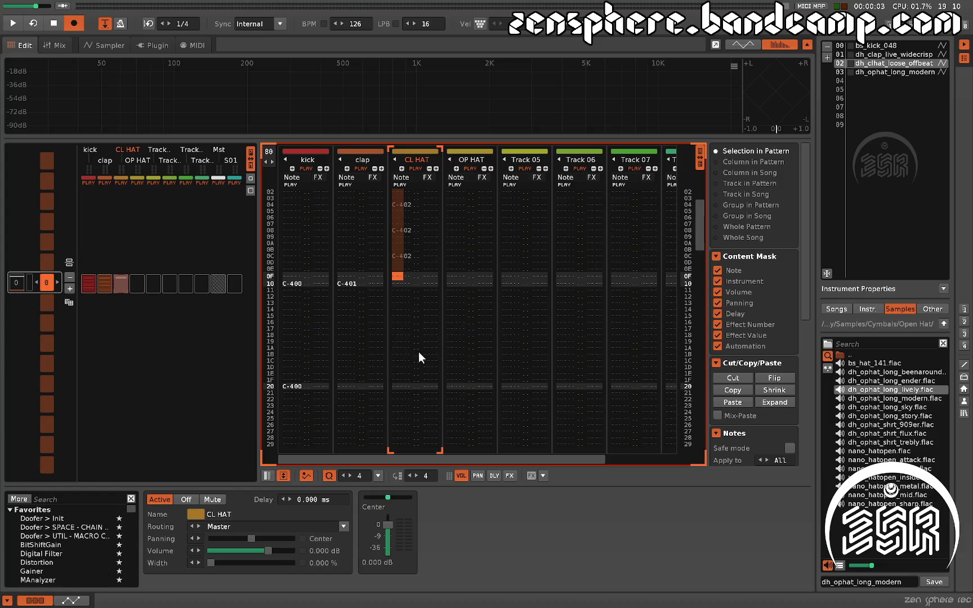
{"action": "key", "text": "shift+Right"}
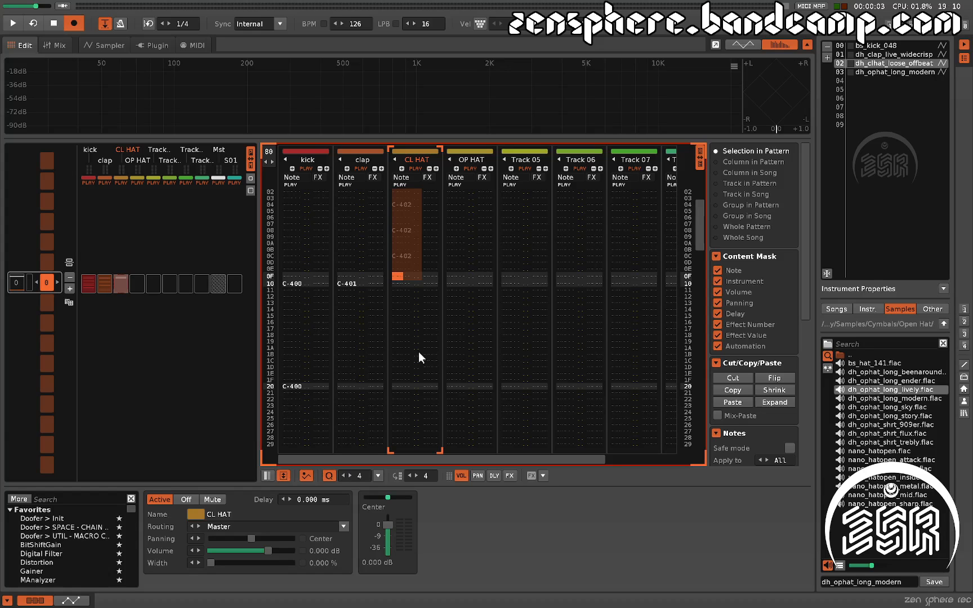
- Paste the copied hat block repeatedly from line 10 through the rest of the pattern and play the result
{"action": "key", "text": "Down"}
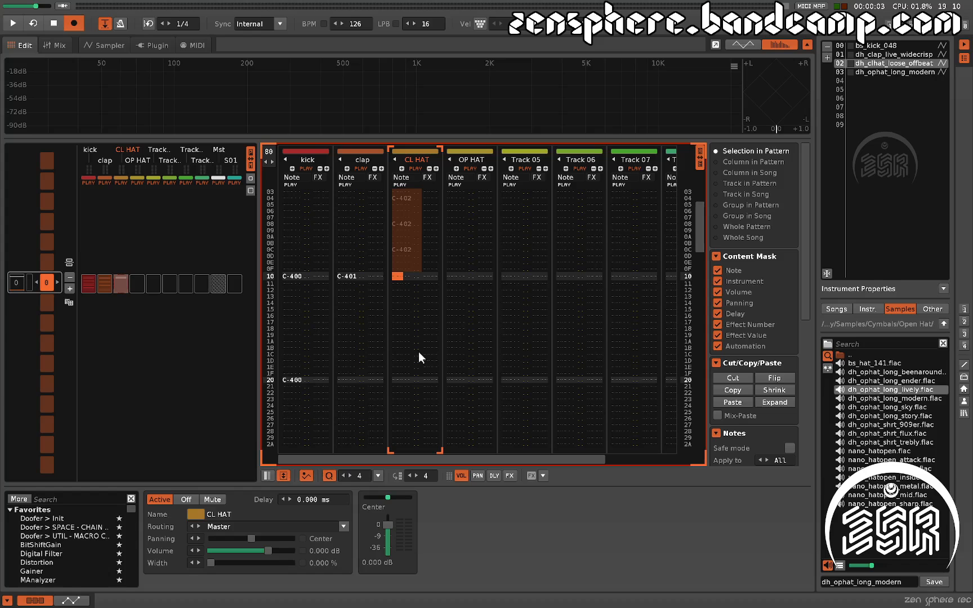
{"action": "key", "text": "ctrl+v"}
{"action": "key", "text": "space"}
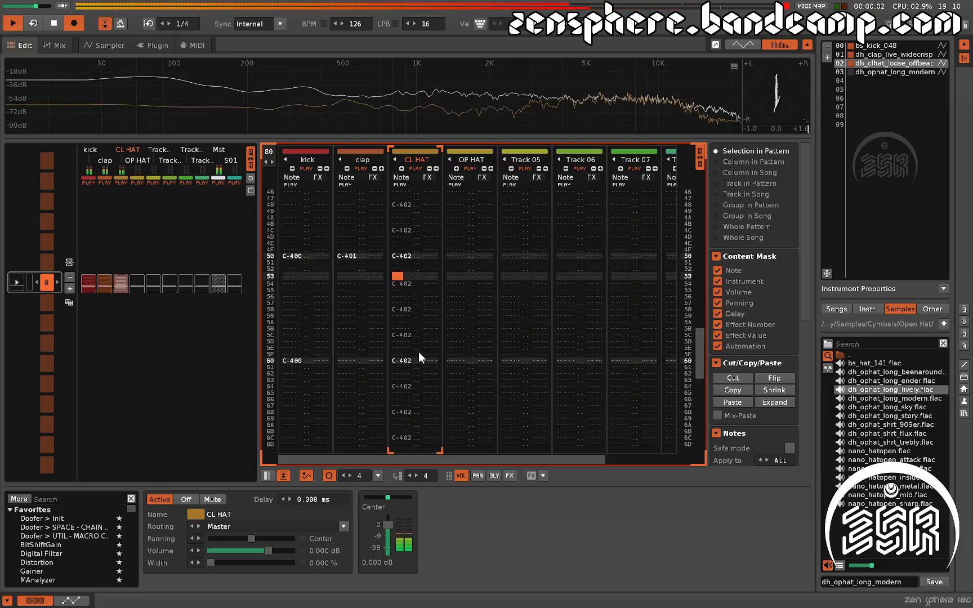
{"action": "key", "text": "space"}
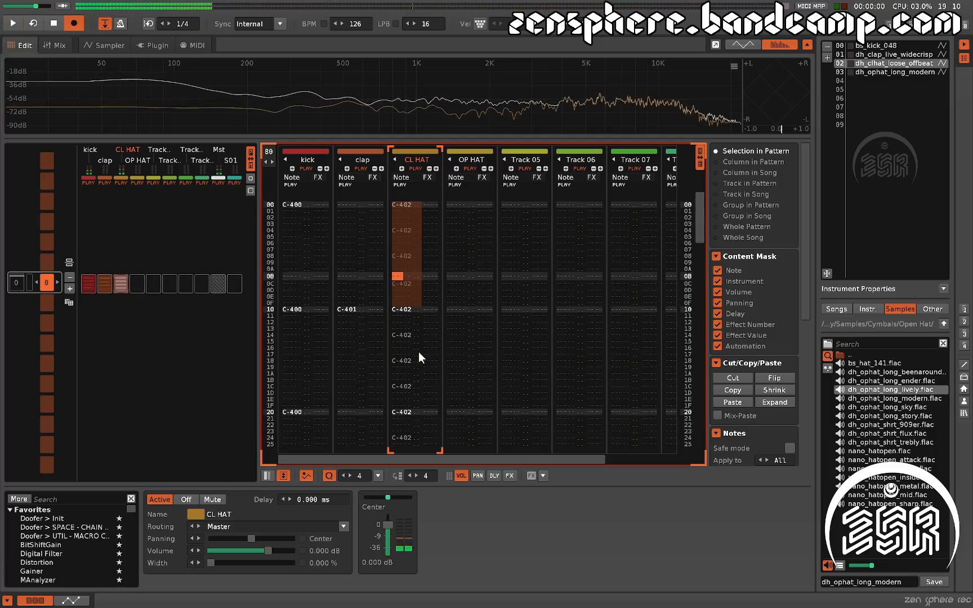
- Move the edit cursor to line 04 and show the delay column of the CL HAT track
{"action": "key", "text": "Up"}
{"action": "key", "text": "Up"}
{"action": "key", "text": "Up"}
{"action": "key", "text": "Up"}
{"action": "key", "text": "Up"}
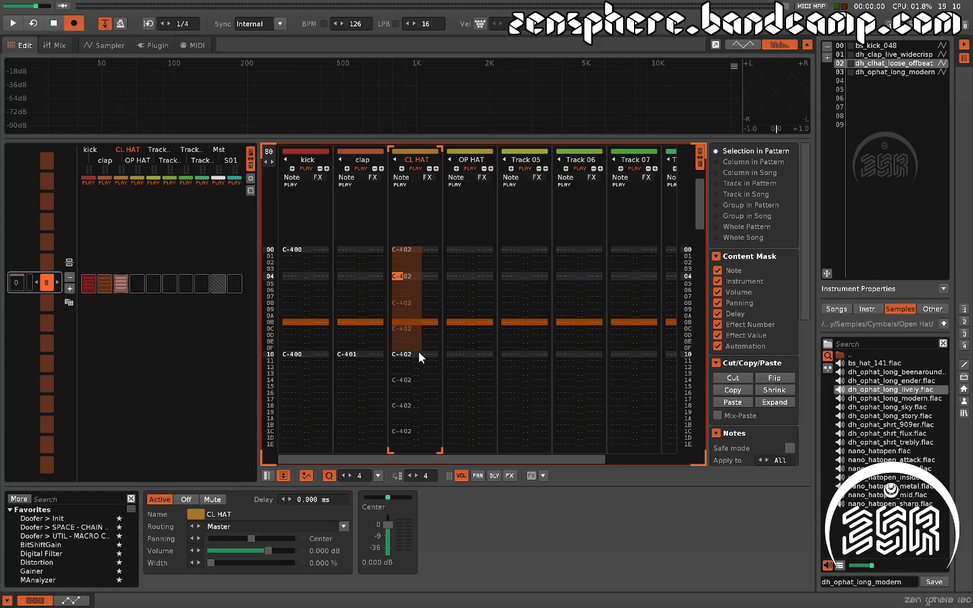
{"action": "key", "text": "ctrl+alt+d"}
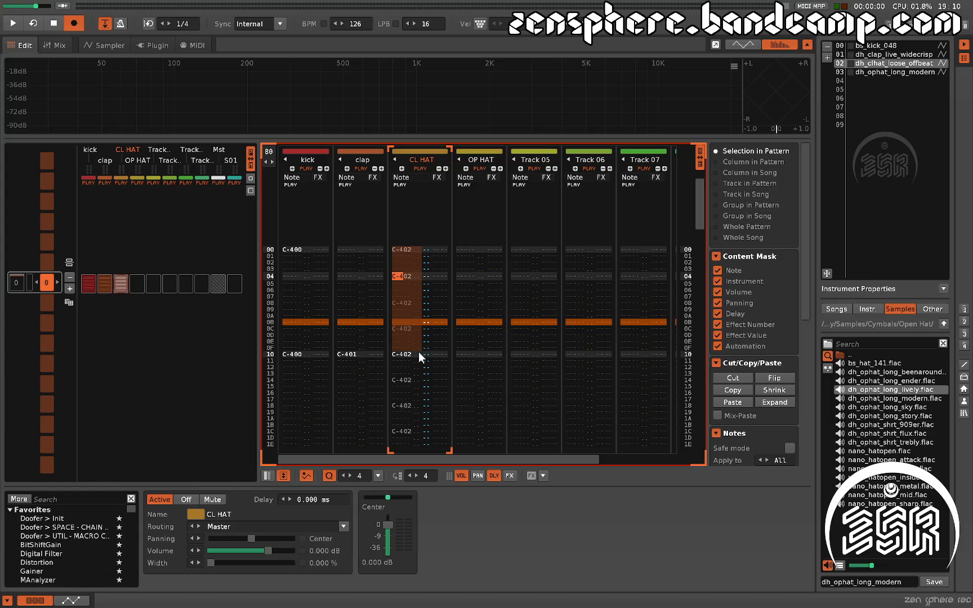
{"action": "left_click", "coordinate": [497, 476]}
{"action": "left_click", "coordinate": [497, 474]}
- Enter a delay of 60 for the closed hats on lines 04 and 0C
{"action": "key", "text": "Right"}
{"action": "key", "text": "Right"}
{"action": "key", "text": "Right"}
{"action": "type", "text": "60"}
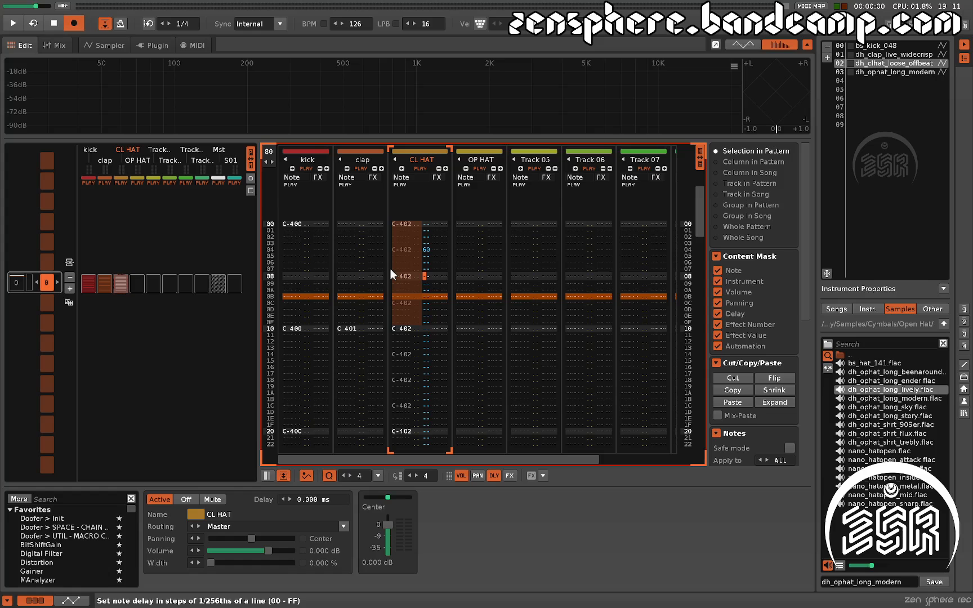
{"action": "scroll", "coordinate": [390, 269], "scroll_direction": "down", "scroll_amount": 1}
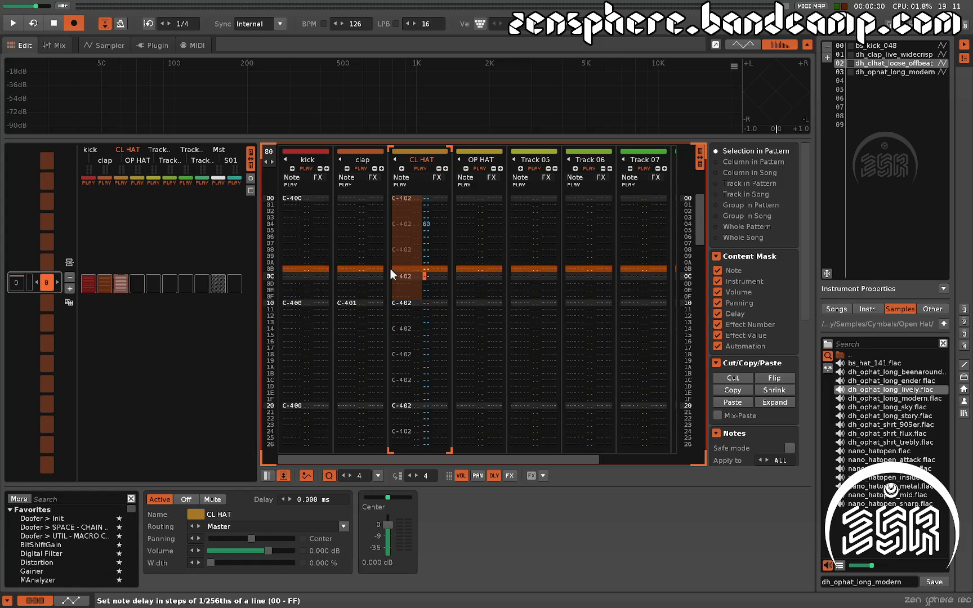
{"action": "type", "text": "60"}
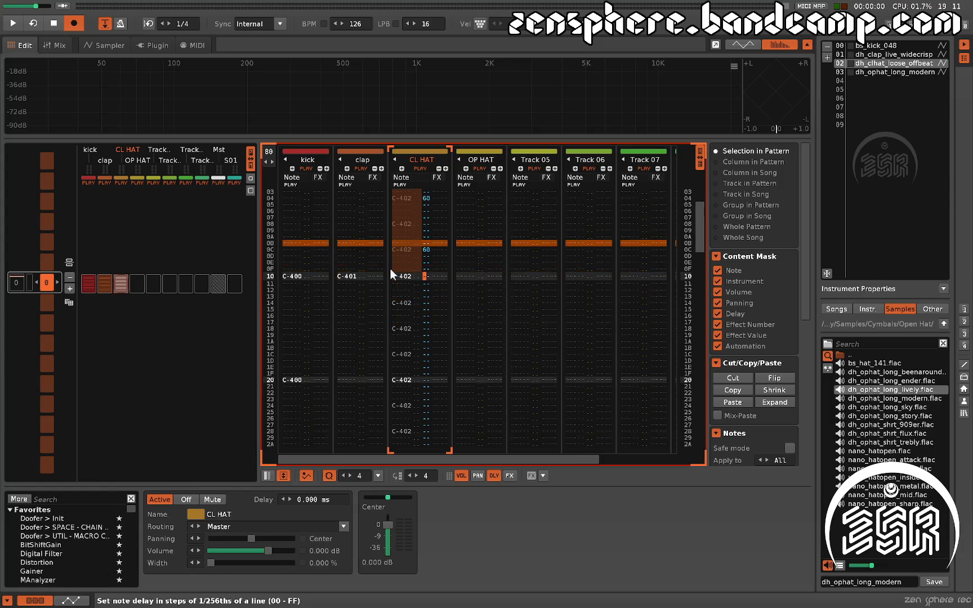
- Return the edit cursor to line 00 and enable the block loop there
{"action": "key", "text": "Up"}
{"action": "key", "text": "Up"}
{"action": "key", "text": "Up"}
{"action": "key", "text": "Up"}
{"action": "key", "text": "Up"}
{"action": "key", "text": "Up"}
{"action": "key", "text": "Up"}
{"action": "key", "text": "Up"}
{"action": "key", "text": "Up"}
{"action": "key", "text": "Up"}
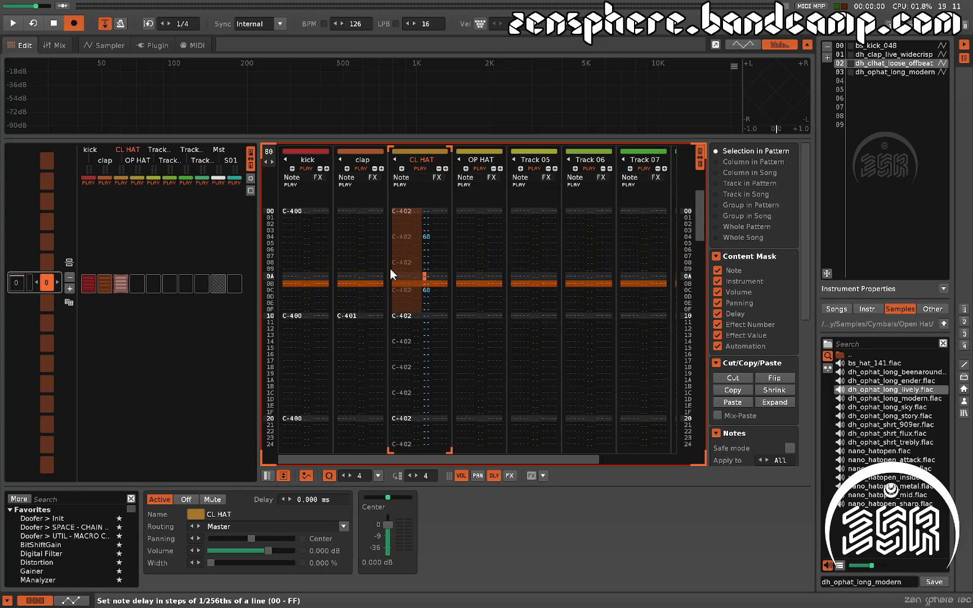
{"action": "key", "text": "Up"}
{"action": "key", "text": "Up"}
{"action": "key", "text": "Up"}
{"action": "key", "text": "Up"}
{"action": "key", "text": "Up"}
{"action": "key", "text": "Up"}
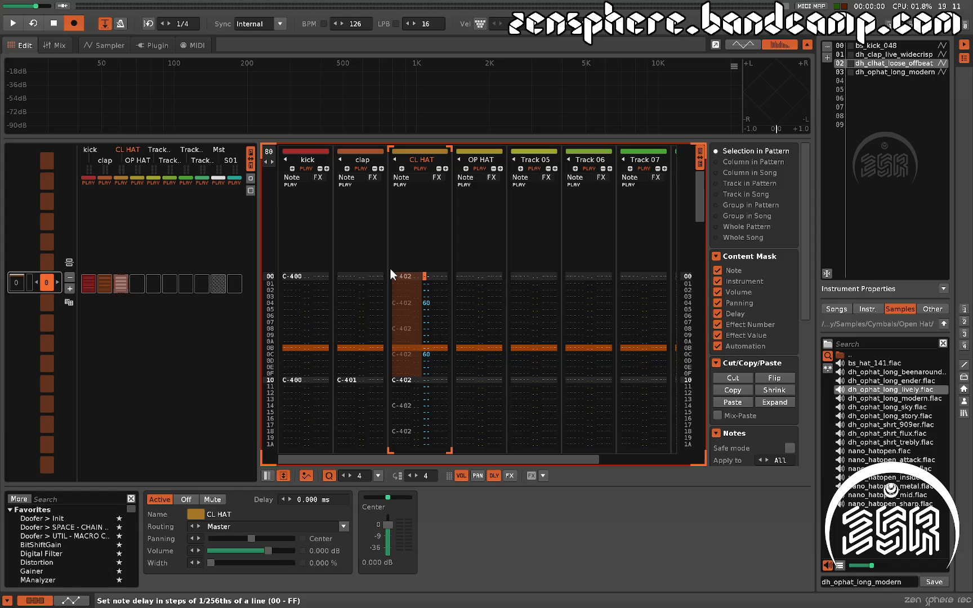
{"action": "key", "text": "KP_Enter"}
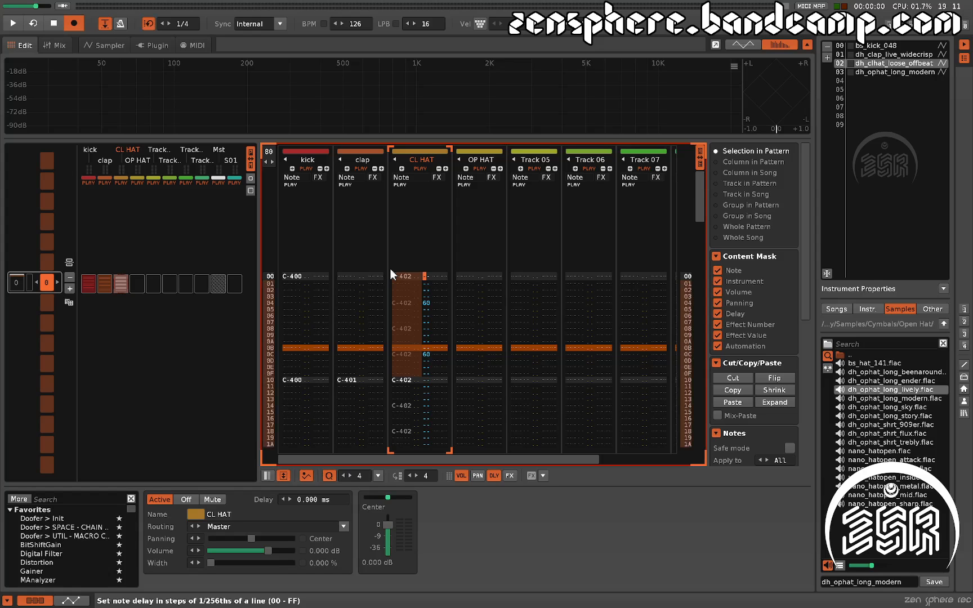
- Set the block loop size to 1/8 of the pattern and play the looped section
{"action": "scroll", "coordinate": [387, 304], "scroll_direction": "down", "scroll_amount": 5}
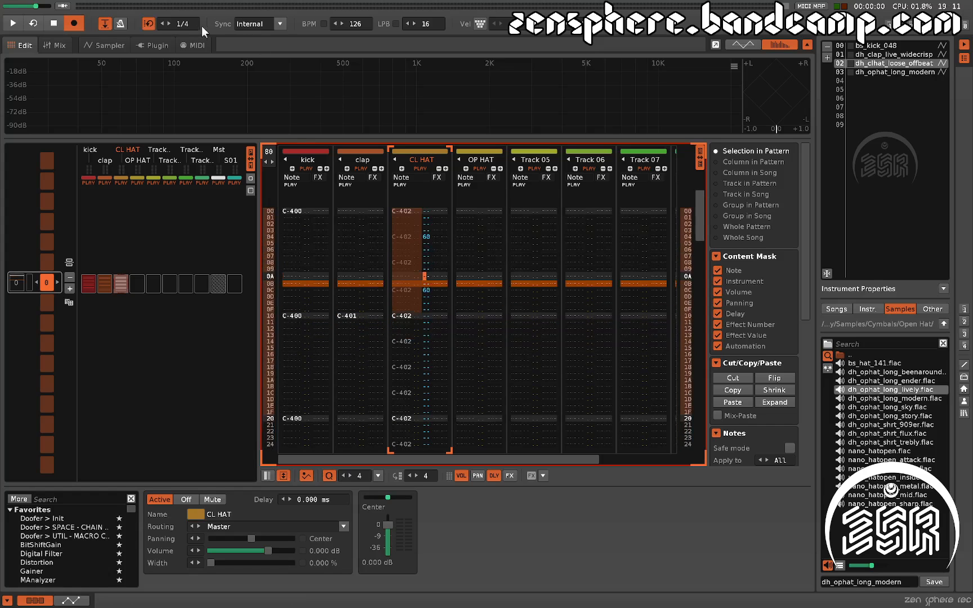
{"action": "key", "text": "shift+KP_Subtract"}
{"action": "key", "text": "shift+KP_Add"}
{"action": "key", "text": "shift+KP_Add"}
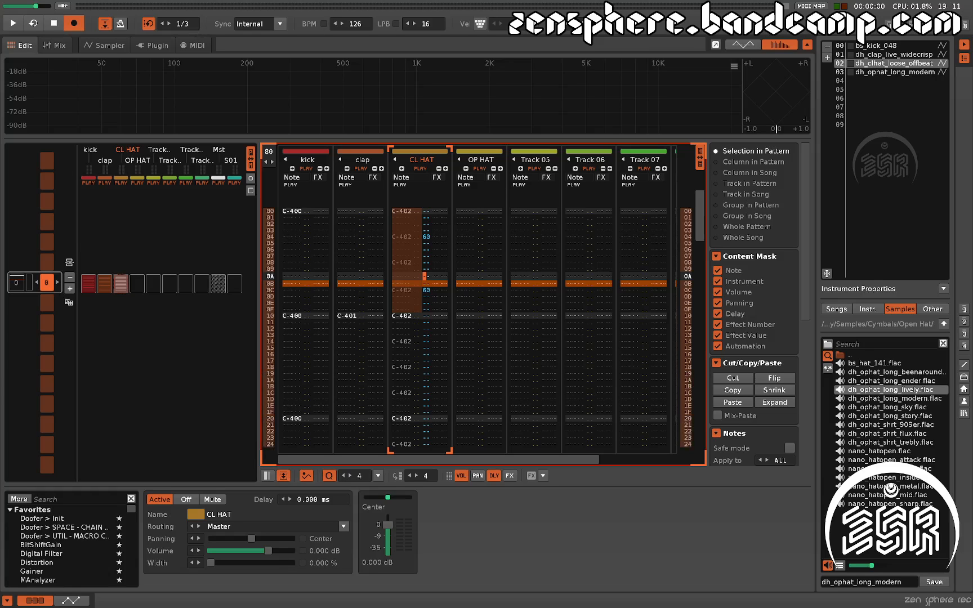
{"action": "key", "text": "shift+KP_Subtract"}
{"action": "key", "text": "shift+KP_Subtract"}
{"action": "key", "text": "shift+KP_Subtract"}
{"action": "key", "text": "shift+KP_Subtract"}
{"action": "key", "text": "shift+KP_Subtract"}
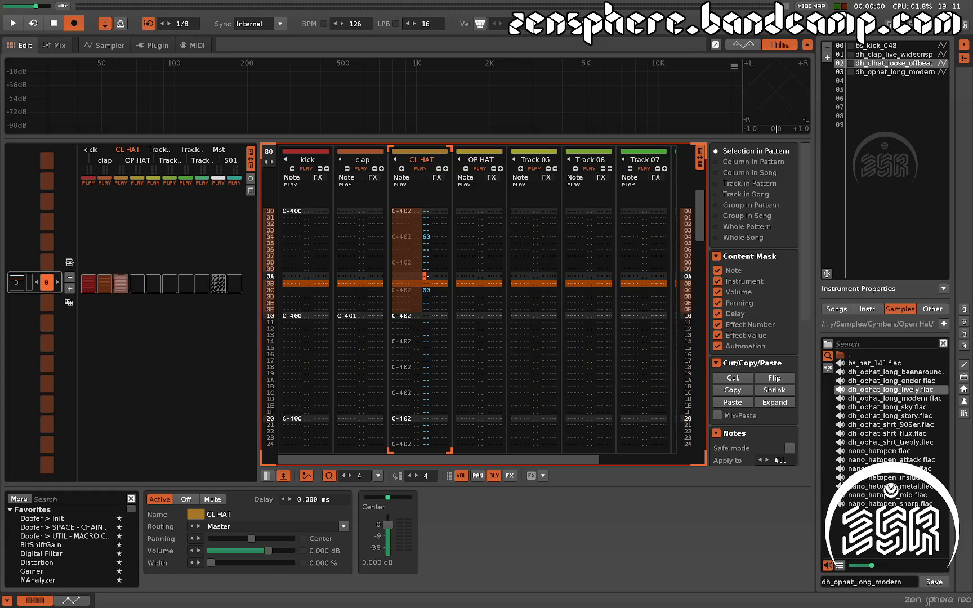
{"action": "scroll", "coordinate": [468, 321], "scroll_direction": "up", "scroll_amount": 4}
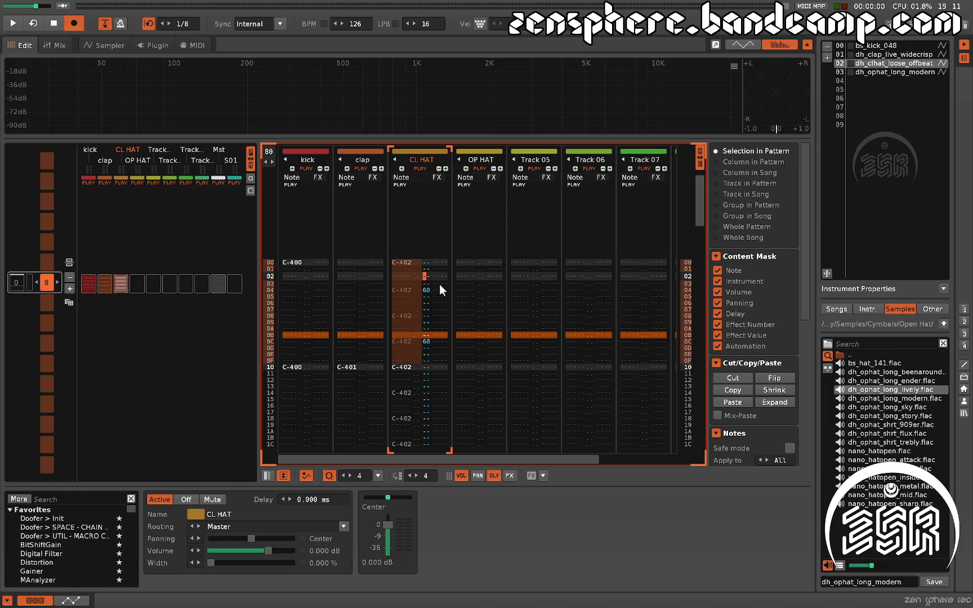
{"action": "key", "text": "space"}
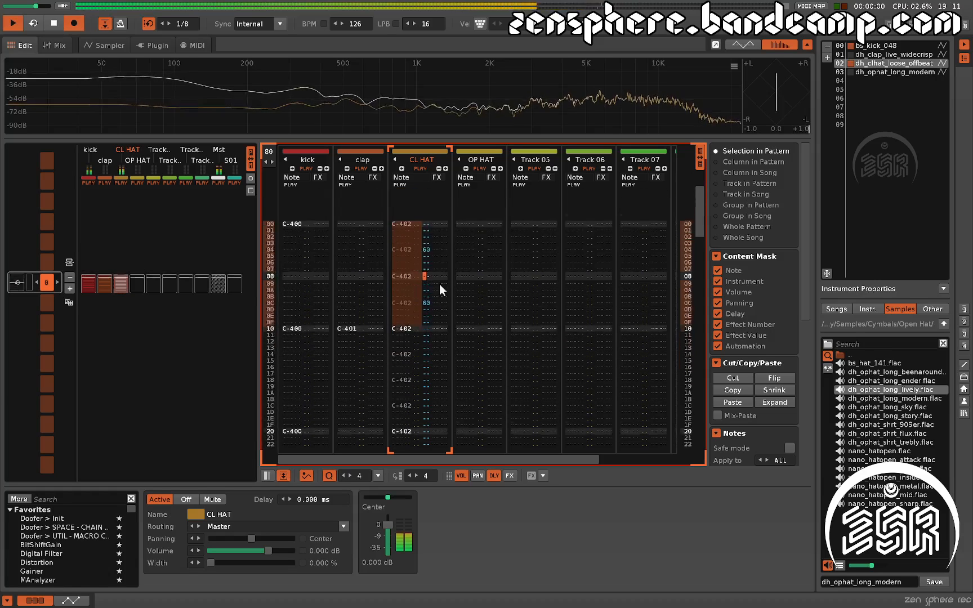
- Set the edit step to 8, change the closed-hat delays on lines 04 and 0C to 80, and audition the loop
{"action": "key", "text": "space"}
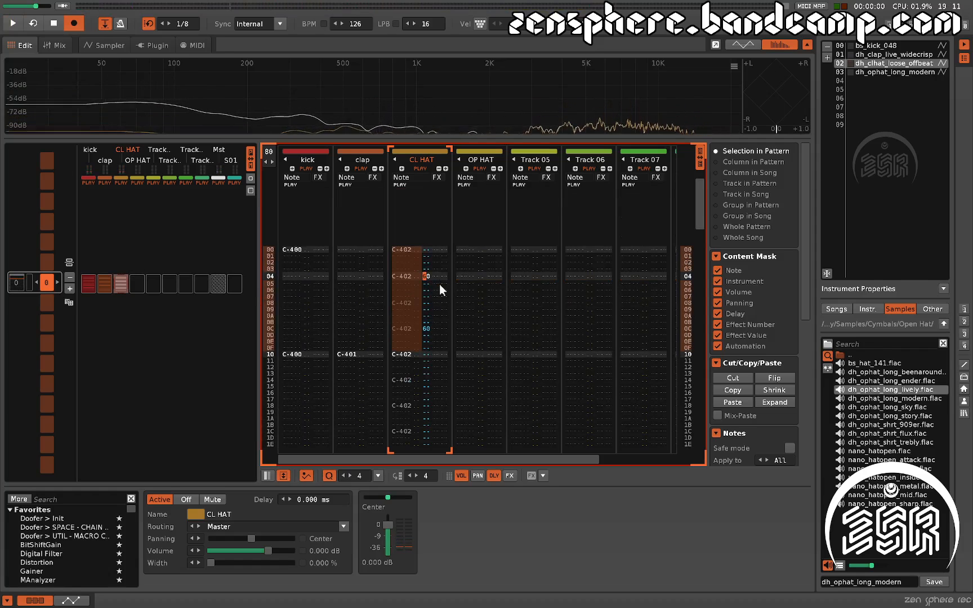
{"action": "key", "text": "ctrl+8"}
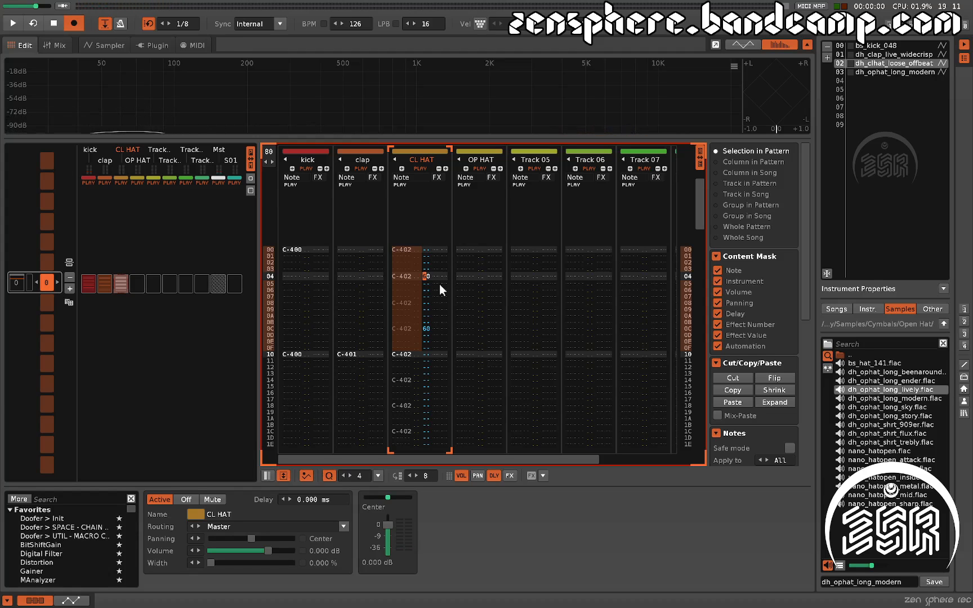
{"action": "type", "text": "8"}
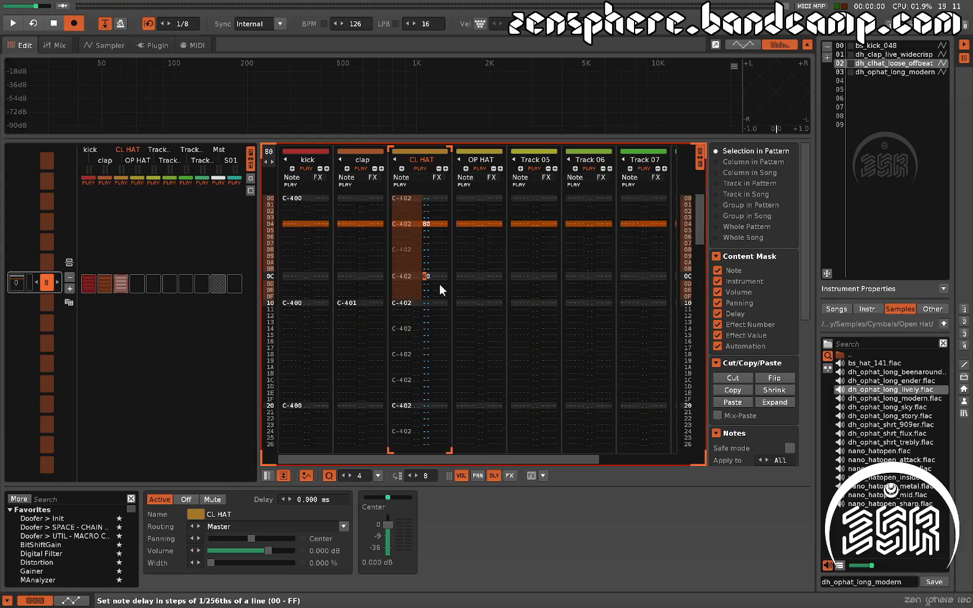
{"action": "type", "text": "8"}
{"action": "key", "text": "space"}
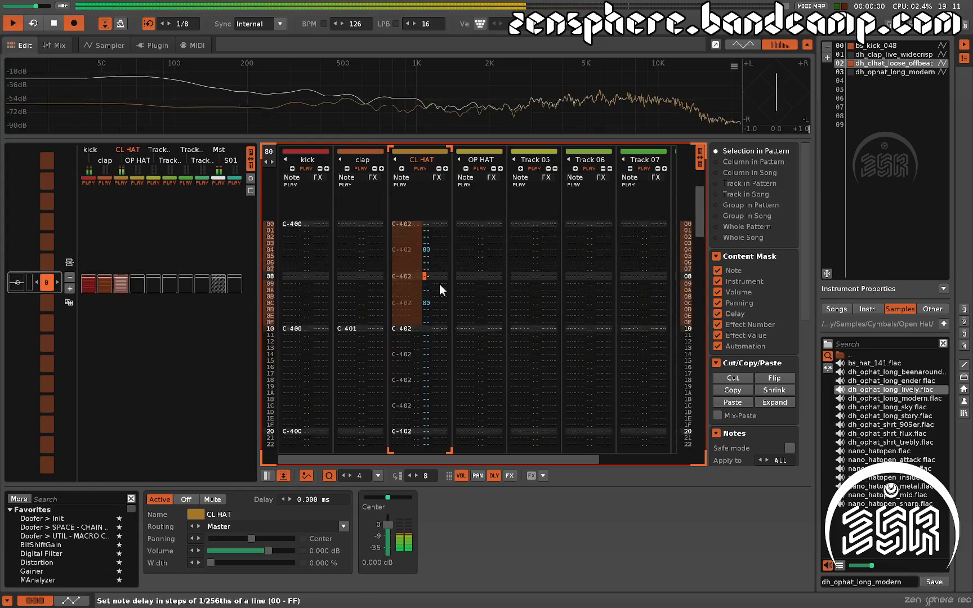
{"action": "key", "text": "space"}
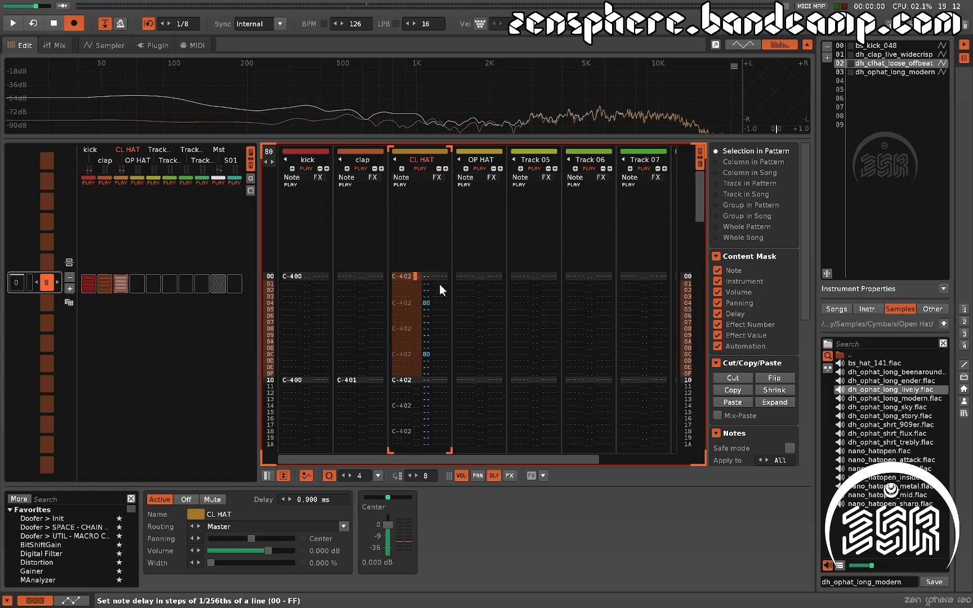
{"action": "key", "text": "Down"}
{"action": "key", "text": "Down"}
{"action": "key", "text": "Down"}
{"action": "key", "text": "Down"}
{"action": "key", "text": "Down"}
{"action": "key", "text": "Down"}
{"action": "key", "text": "Down"}
{"action": "key", "text": "Down"}
{"action": "key", "text": "Down"}
{"action": "key", "text": "Down"}
{"action": "key", "text": "Down"}
{"action": "key", "text": "Down"}
{"action": "key", "text": "Down"}
{"action": "key", "text": "Down"}
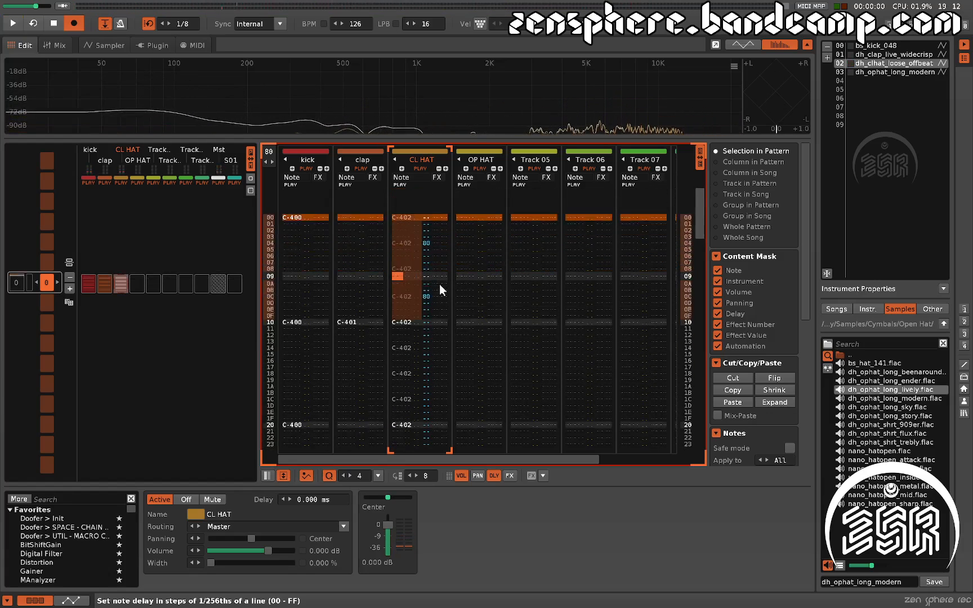
{"action": "key", "text": "Up"}
{"action": "key", "text": "Up"}
{"action": "key", "text": "Up"}
{"action": "key", "text": "Up"}
{"action": "key", "text": "Up"}
{"action": "key", "text": "Up"}
{"action": "key", "text": "Up"}
{"action": "key", "text": "Up"}
{"action": "key", "text": "Up"}
{"action": "key", "text": "Up"}
{"action": "key", "text": "Up"}
{"action": "key", "text": "Up"}
{"action": "key", "text": "Up"}
{"action": "key", "text": "Up"}
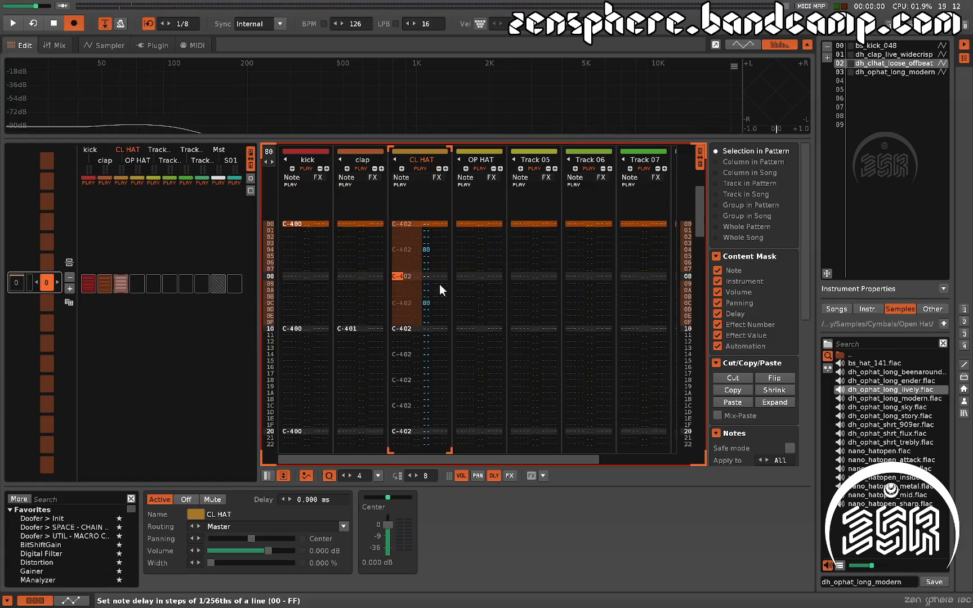
{"action": "key", "text": "Down"}
{"action": "key", "text": "Down"}
{"action": "key", "text": "Down"}
{"action": "key", "text": "Down"}
{"action": "key", "text": "Down"}
{"action": "key", "text": "Down"}
{"action": "key", "text": "Down"}
{"action": "key", "text": "Down"}
{"action": "key", "text": "Down"}
{"action": "key", "text": "Down"}
{"action": "key", "text": "Down"}
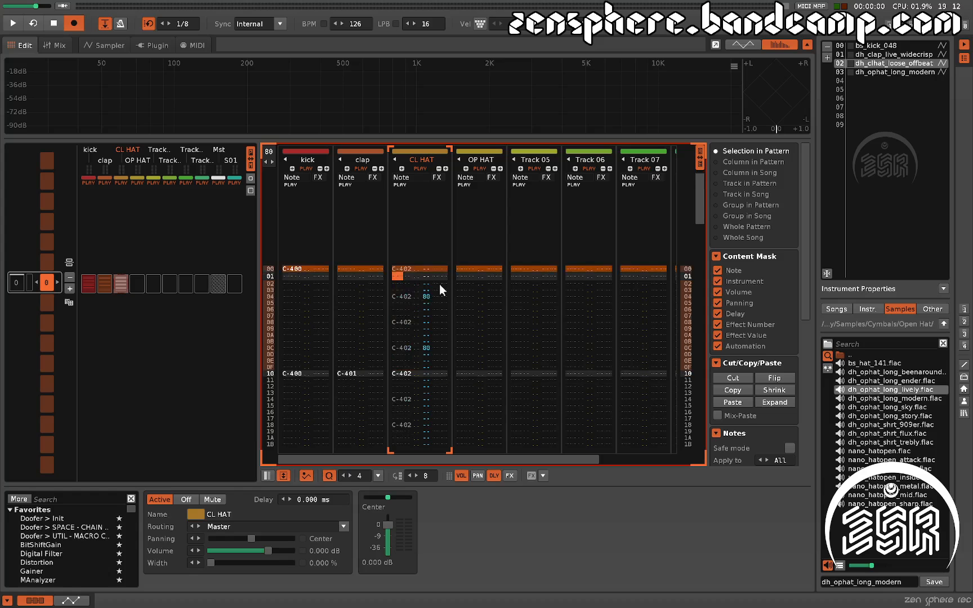
- Try selecting lines 00 to 04 across the CL HAT track, with the edit cursor back on line 00
{"action": "key", "text": "Up"}
{"action": "key", "text": "Up"}
{"action": "key", "text": "Up"}
{"action": "key", "text": "Up"}
{"action": "key", "text": "Up"}
{"action": "key", "text": "Up"}
{"action": "key", "text": "Up"}
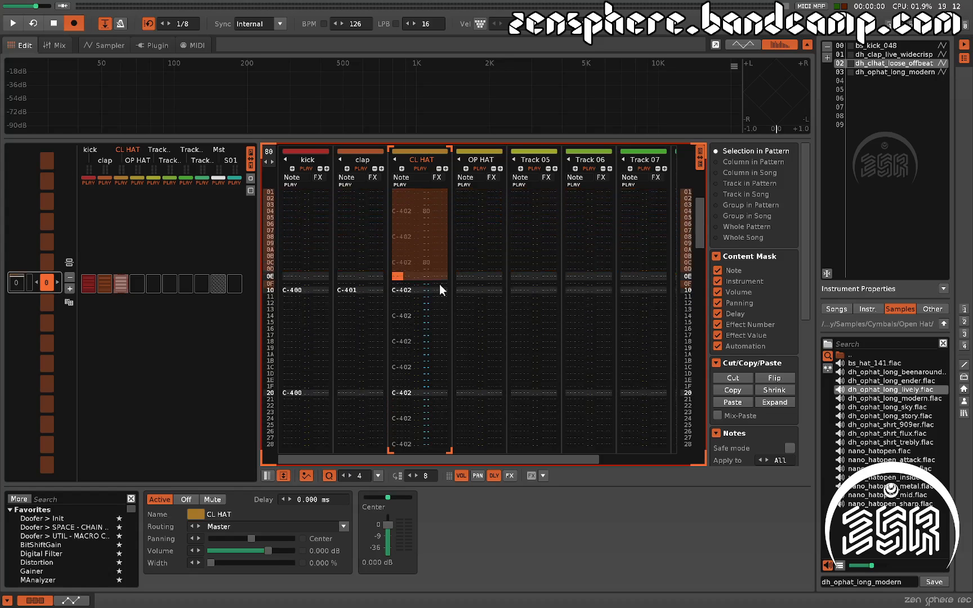
{"action": "key", "text": "Up"}
{"action": "key", "text": "Up"}
{"action": "key", "text": "Up"}
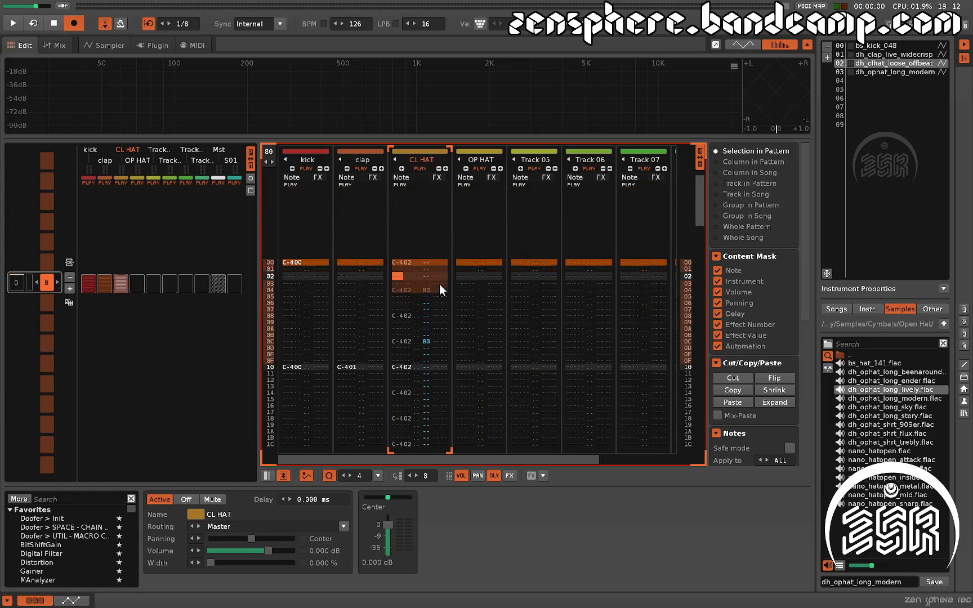
{"action": "key", "text": "Down"}
{"action": "key", "text": "Down"}
{"action": "key", "text": "Down"}
{"action": "key", "text": "Down"}
{"action": "key", "text": "Down"}
{"action": "key", "text": "Down"}
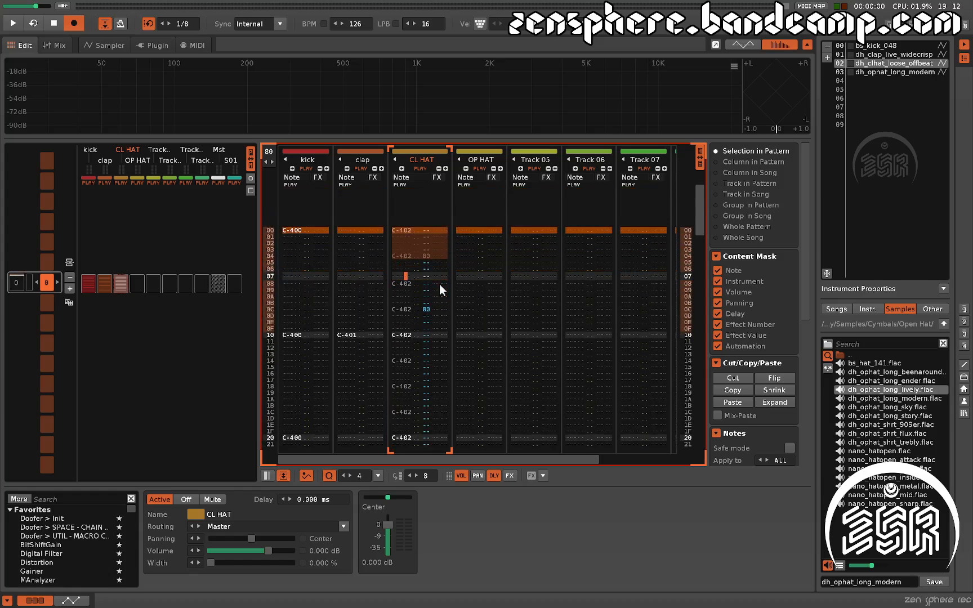
{"action": "key", "text": "Up"}
{"action": "key", "text": "Up"}
{"action": "key", "text": "Up"}
{"action": "key", "text": "Up"}
{"action": "key", "text": "Up"}
{"action": "key", "text": "Up"}
{"action": "key", "text": "Up"}
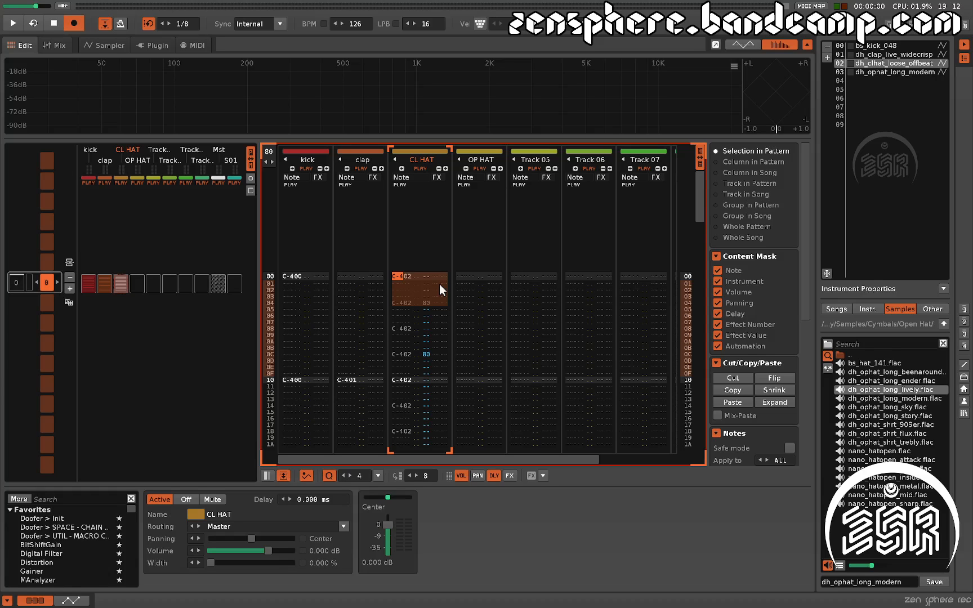
- Select lines 00 to 0F across all columns of the CL HAT track
{"action": "key", "text": "shift+Down"}
{"action": "key", "text": "shift+Down"}
{"action": "key", "text": "shift+Down"}
{"action": "key", "text": "shift+Down"}
{"action": "key", "text": "shift+Down"}
{"action": "key", "text": "shift+Down"}
{"action": "key", "text": "shift+Down"}
{"action": "key", "text": "shift+Down"}
{"action": "key", "text": "shift+Down"}
{"action": "key", "text": "shift+Down"}
{"action": "key", "text": "shift+Down"}
{"action": "key", "text": "shift+Down"}
{"action": "key", "text": "shift+Down"}
{"action": "key", "text": "shift+Down"}
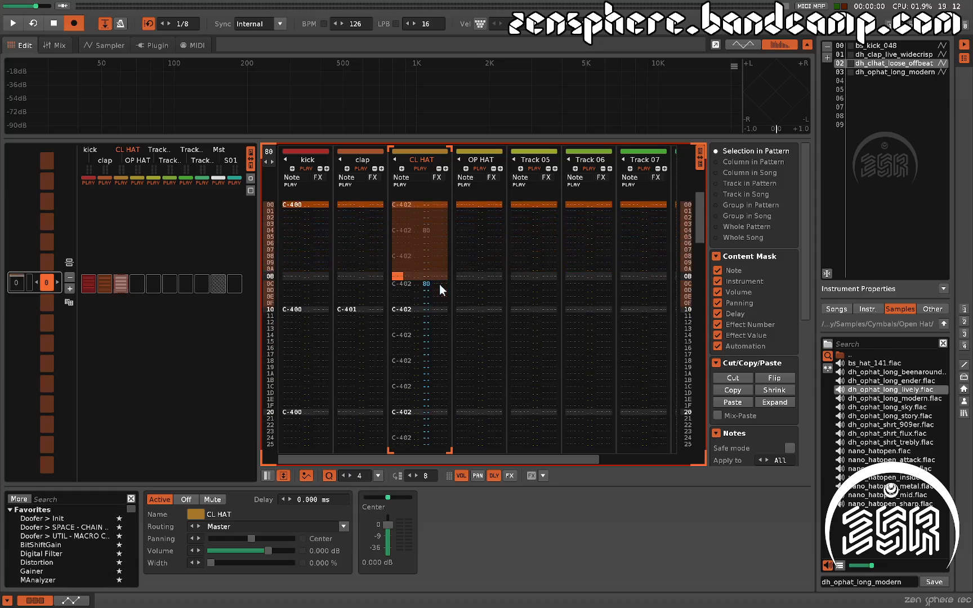
{"action": "key", "text": "shift+Down"}
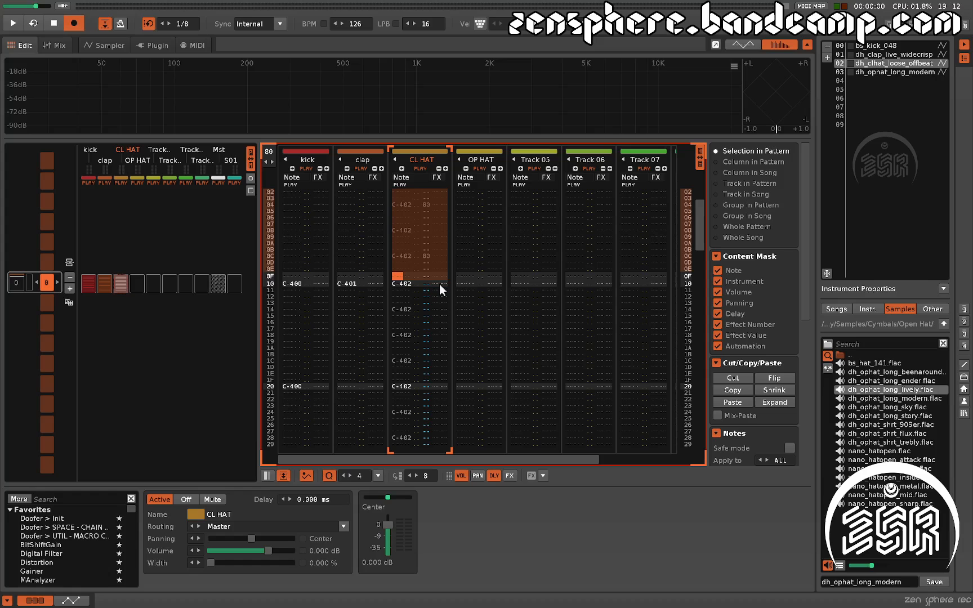
- Mark a block in the CL HAT note column, starting on line 00 and ending on line 0F
{"action": "key", "text": "Up"}
{"action": "key", "text": "Up"}
{"action": "key", "text": "Up"}
{"action": "key", "text": "Up"}
{"action": "key", "text": "Up"}
{"action": "key", "text": "Up"}
{"action": "key", "text": "Up"}
{"action": "key", "text": "Up"}
{"action": "key", "text": "Up"}
{"action": "key", "text": "Up"}
{"action": "key", "text": "Up"}
{"action": "key", "text": "Up"}
{"action": "key", "text": "Up"}
{"action": "key", "text": "Up"}
{"action": "key", "text": "Up"}
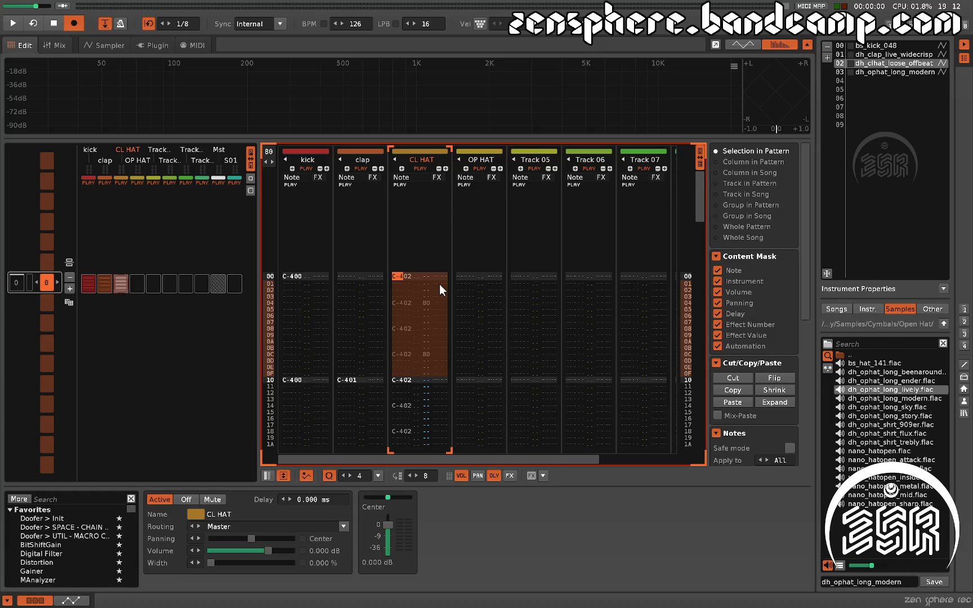
{"action": "key", "text": "ctrl+c"}
{"action": "key", "text": "Down"}
{"action": "key", "text": "Down"}
{"action": "key", "text": "Down"}
{"action": "key", "text": "Down"}
{"action": "key", "text": "Down"}
{"action": "key", "text": "Down"}
{"action": "key", "text": "Down"}
{"action": "key", "text": "Down"}
{"action": "key", "text": "Down"}
{"action": "key", "text": "Down"}
{"action": "key", "text": "Down"}
{"action": "key", "text": "Down"}
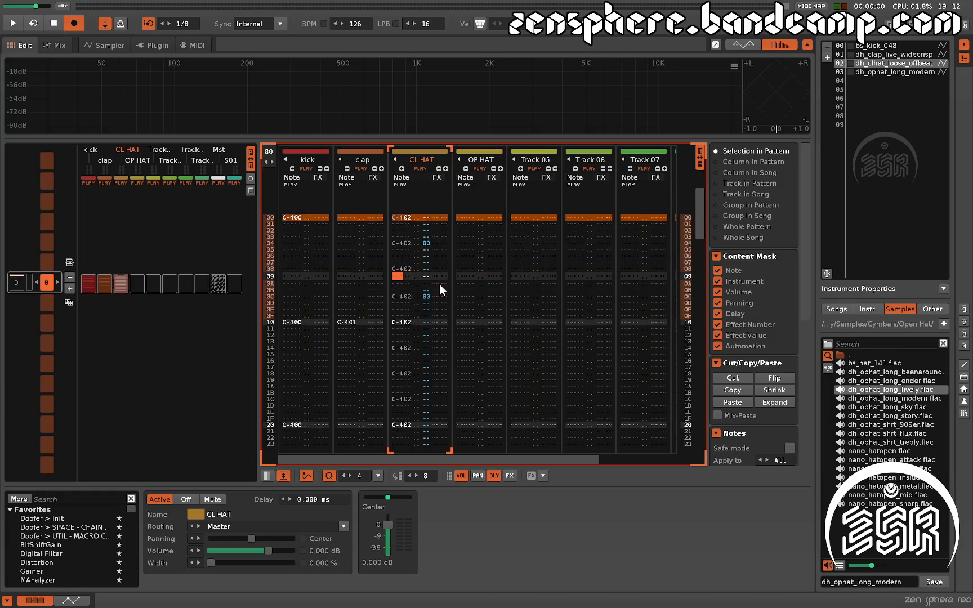
{"action": "key", "text": "Down"}
{"action": "key", "text": "Down"}
{"action": "key", "text": "Down"}
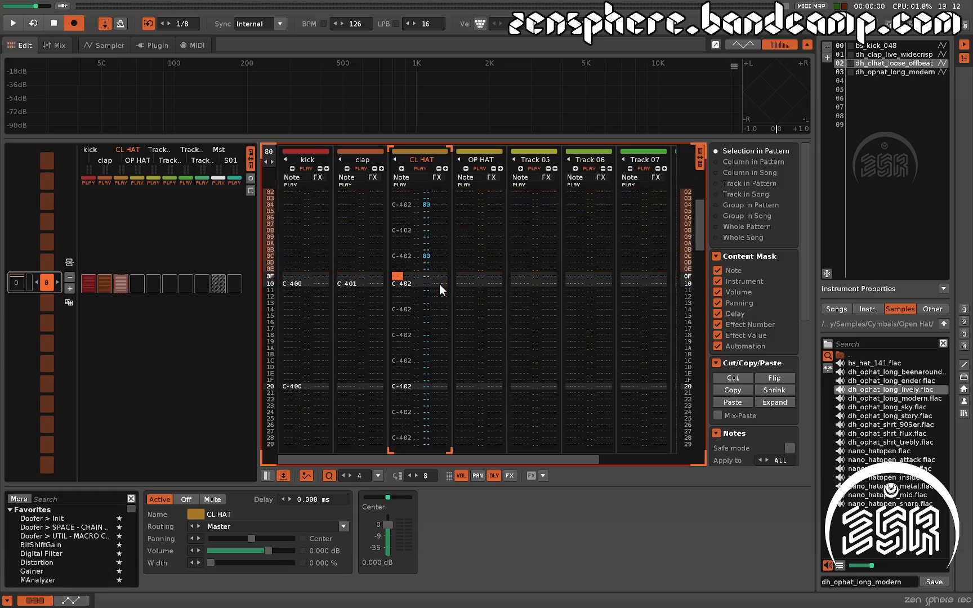
{"action": "key", "text": "ctrl+e"}
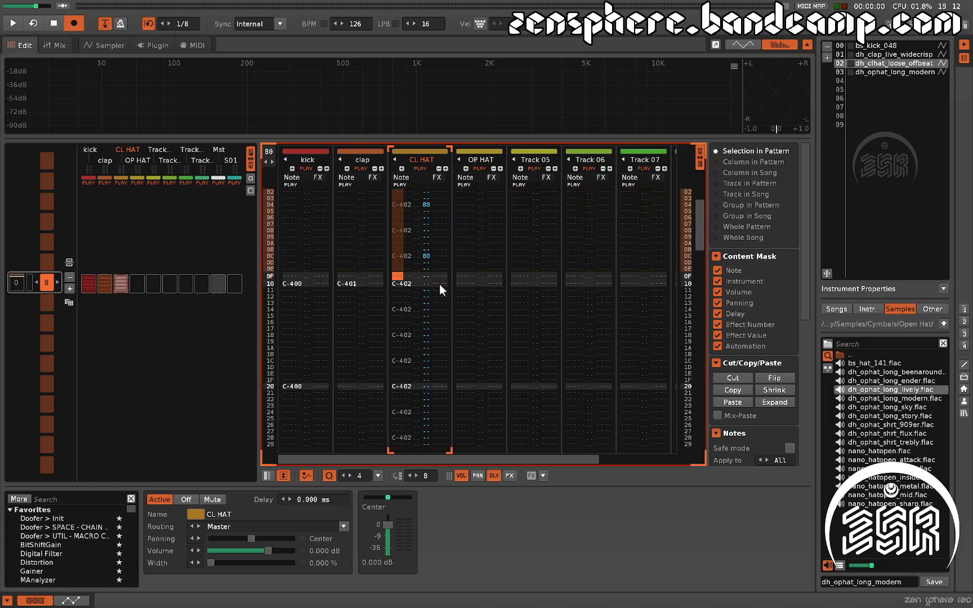
- Extend the marked block on the CL HAT track to end in the delay column on line 0F
{"action": "key", "text": "Up"}
{"action": "key", "text": "Up"}
{"action": "key", "text": "Up"}
{"action": "key", "text": "Up"}
{"action": "key", "text": "Up"}
{"action": "key", "text": "Up"}
{"action": "key", "text": "Up"}
{"action": "key", "text": "Up"}
{"action": "key", "text": "Up"}
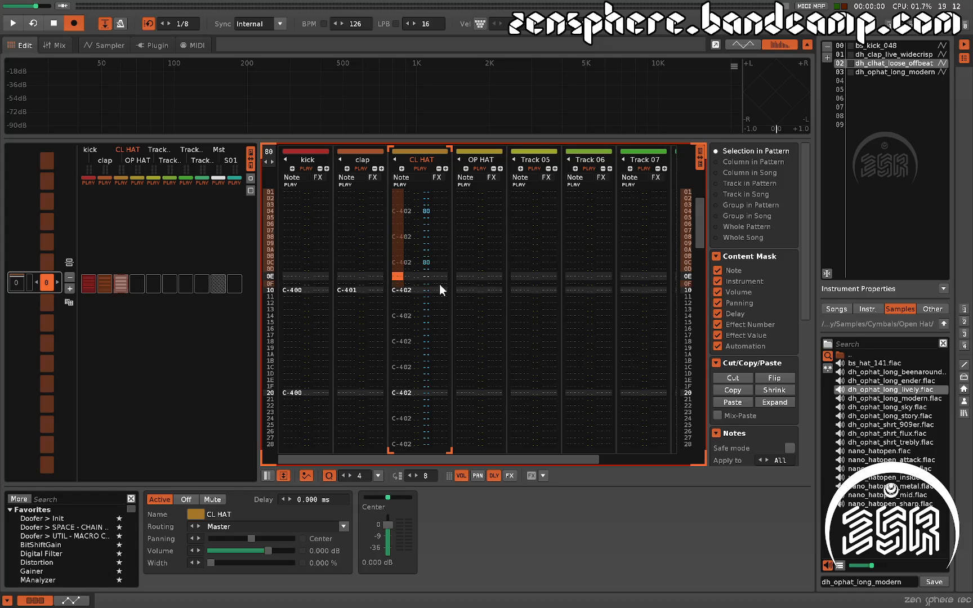
{"action": "key", "text": "Down"}
{"action": "key", "text": "Down"}
{"action": "key", "text": "Down"}
{"action": "key", "text": "Down"}
{"action": "key", "text": "Down"}
{"action": "key", "text": "Down"}
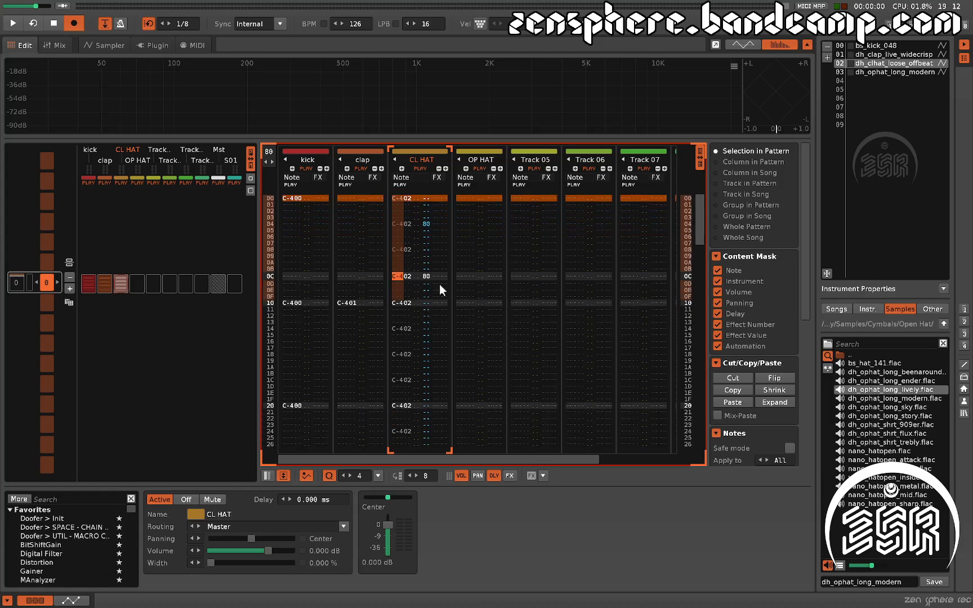
{"action": "key", "text": "Right"}
{"action": "key", "text": "Right"}
{"action": "key", "text": "Right"}
{"action": "key", "text": "Down"}
{"action": "key", "text": "Down"}
{"action": "key", "text": "Down"}
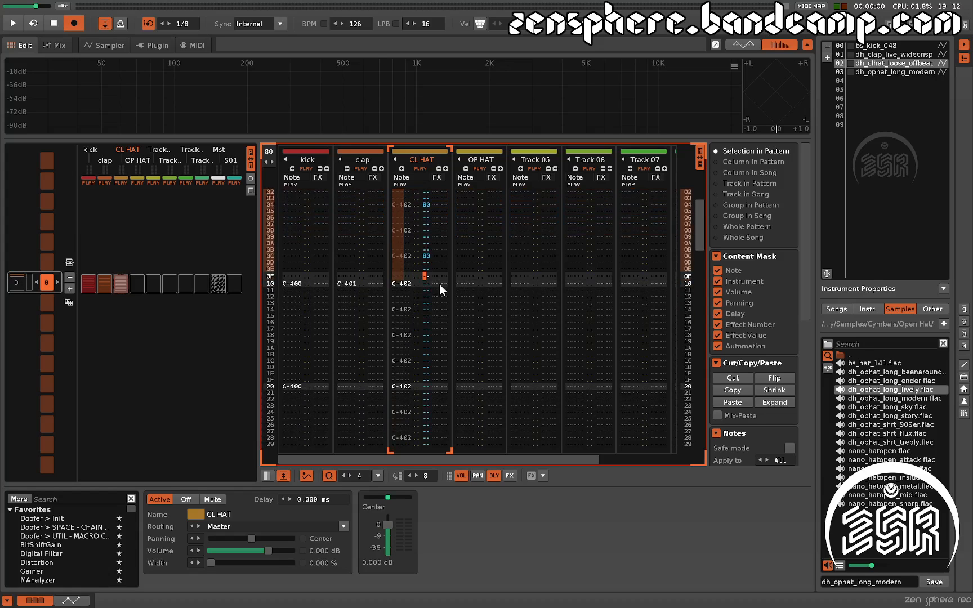
{"action": "key", "text": "ctrl+e"}
{"action": "key", "text": "Up"}
{"action": "key", "text": "Up"}
{"action": "key", "text": "Up"}
{"action": "key", "text": "Up"}
{"action": "key", "text": "Up"}
{"action": "key", "text": "Up"}
{"action": "key", "text": "Up"}
{"action": "key", "text": "Up"}
{"action": "key", "text": "Up"}
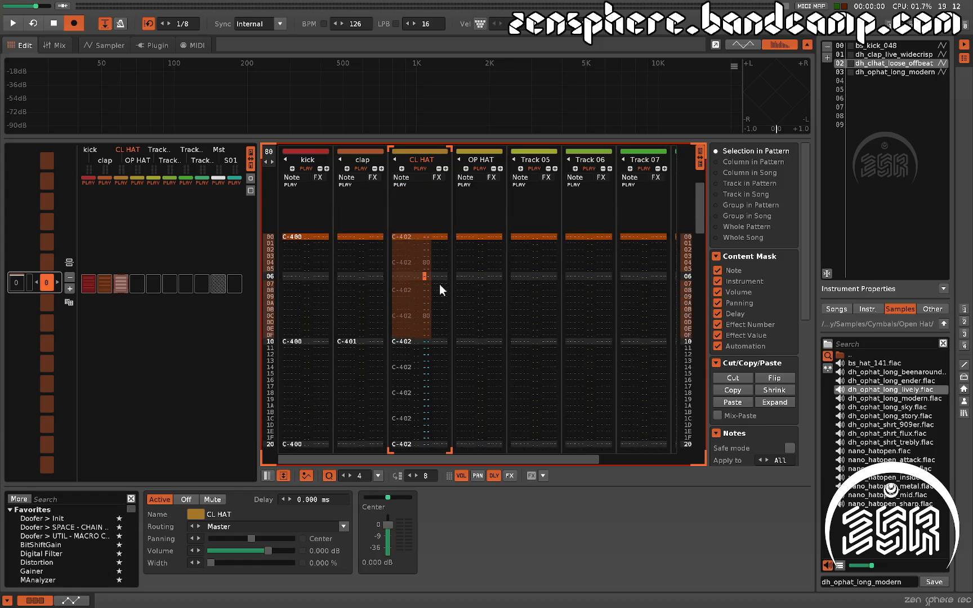
{"action": "key", "text": "Up"}
{"action": "key", "text": "Up"}
{"action": "key", "text": "Up"}
{"action": "key", "text": "Up"}
{"action": "key", "text": "Up"}
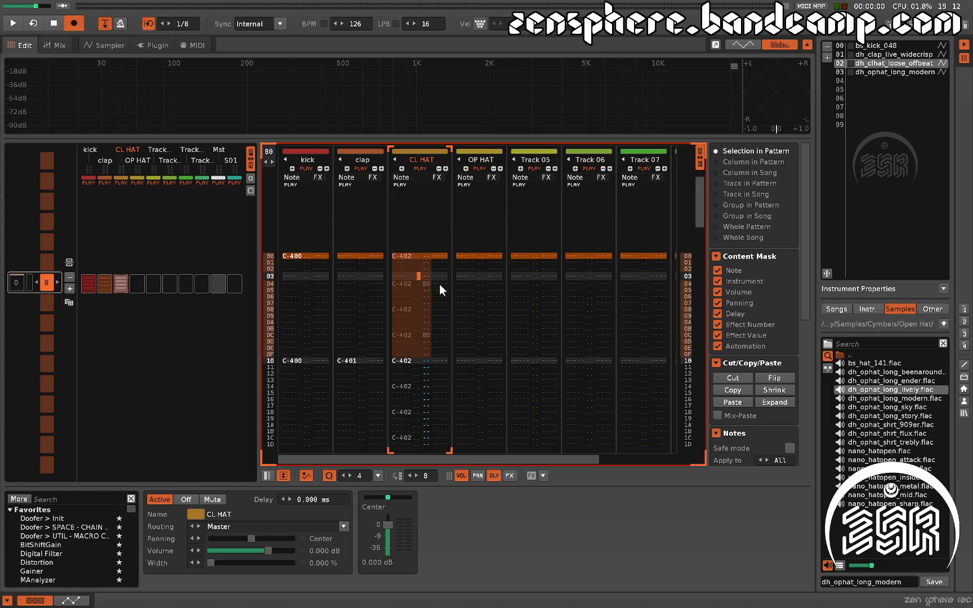
- From the note column on line 0F, mark lines 00 to 0F of the CL HAT track through the delay and effect columns
{"action": "key", "text": "Left"}
{"action": "key", "text": "Left"}
{"action": "key", "text": "Down"}
{"action": "key", "text": "Down"}
{"action": "key", "text": "Down"}
{"action": "key", "text": "Down"}
{"action": "key", "text": "Down"}
{"action": "key", "text": "Down"}
{"action": "key", "text": "Down"}
{"action": "key", "text": "Down"}
{"action": "key", "text": "Down"}
{"action": "key", "text": "Down"}
{"action": "key", "text": "Down"}
{"action": "key", "text": "Down"}
{"action": "key", "text": "Down"}
{"action": "key", "text": "Down"}
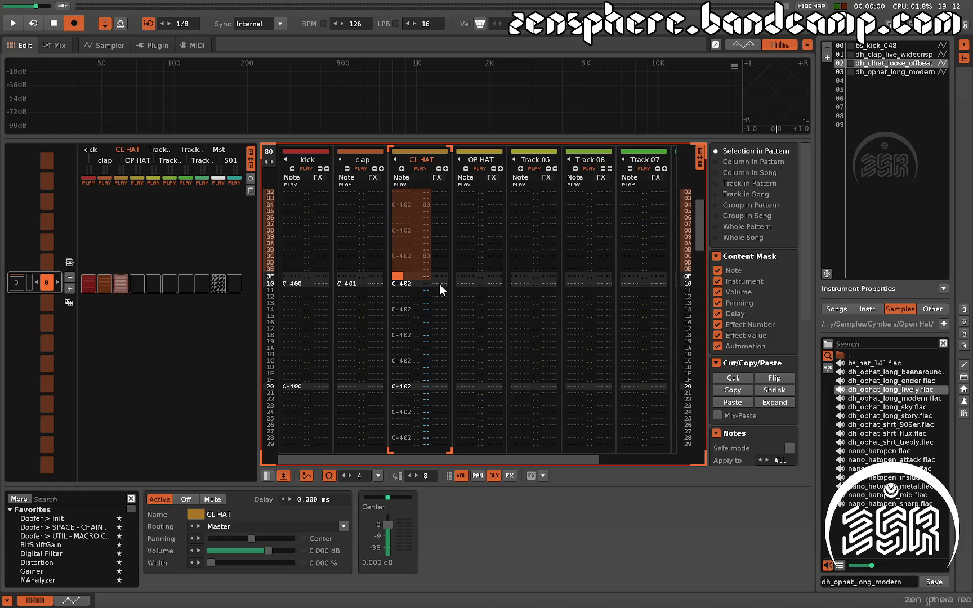
{"action": "key", "text": "ctrl+b"}
{"action": "key", "text": "ctrl+b"}
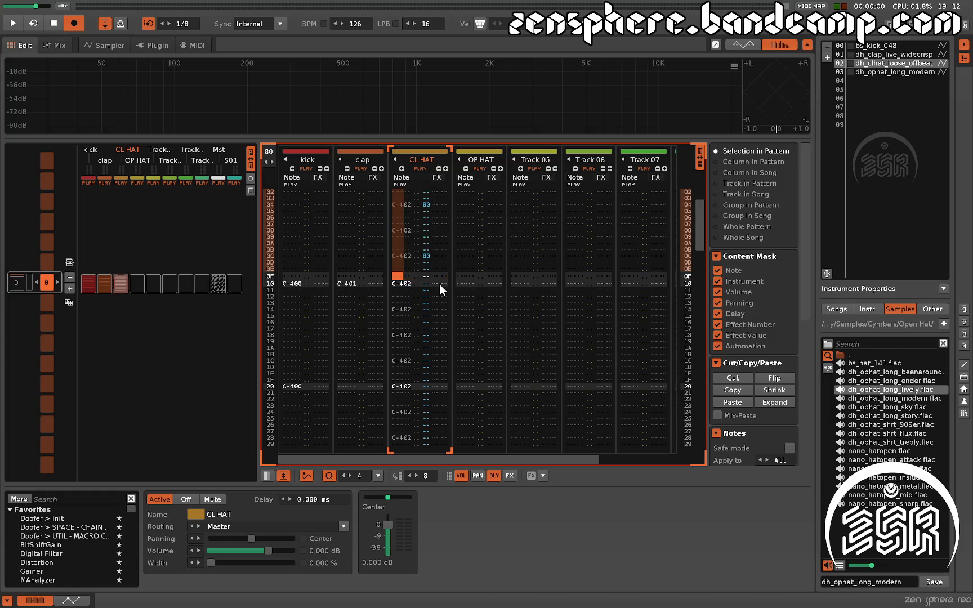
{"action": "key", "text": "shift+Right"}
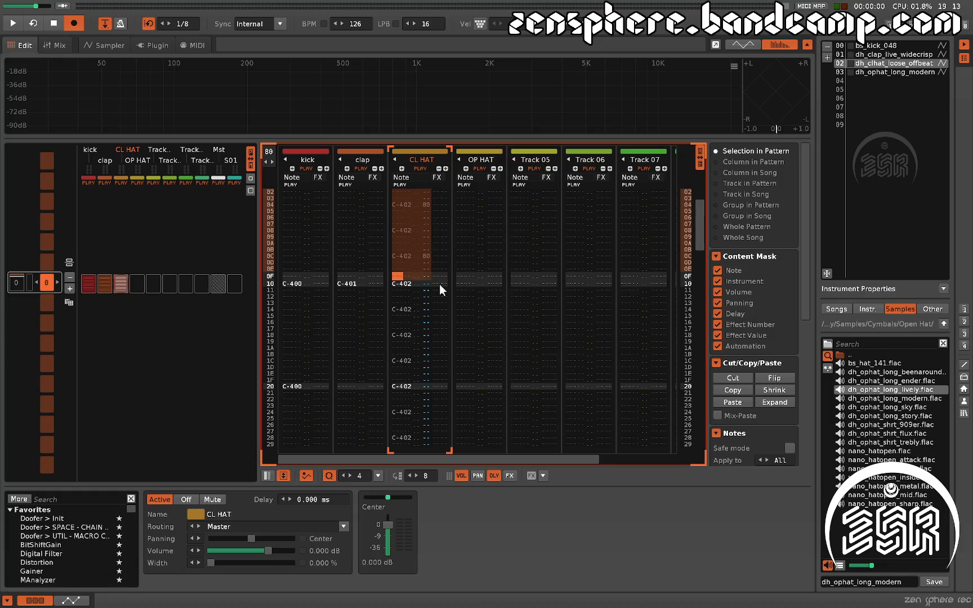
{"action": "key", "text": "shift+Right"}
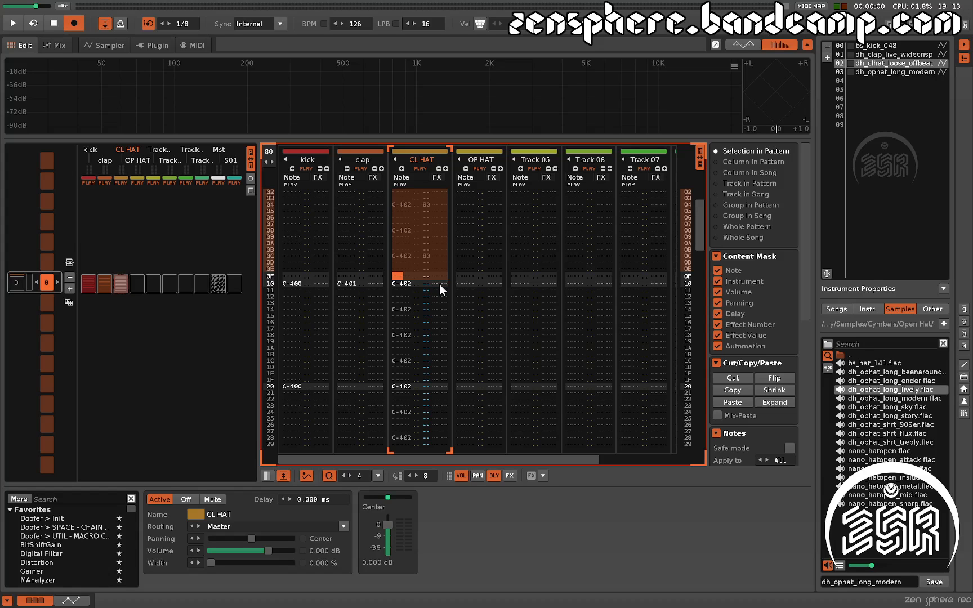
- Paste the swung closed-hat block repeatedly from line 10 down through the rest of the CL HAT track
{"action": "key", "text": "Down"}
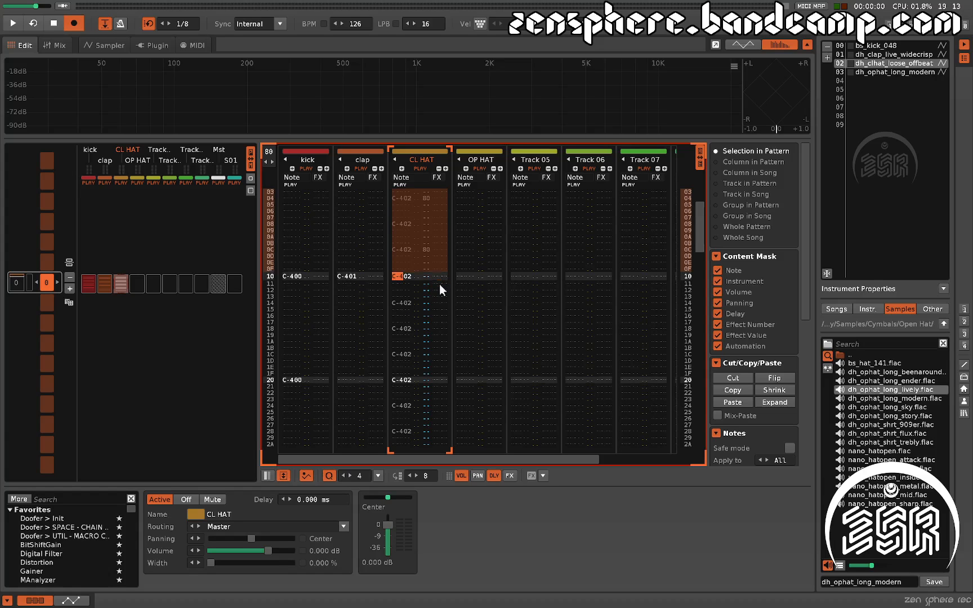
{"action": "key", "text": "ctrl+v"}
{"action": "key", "text": "space"}
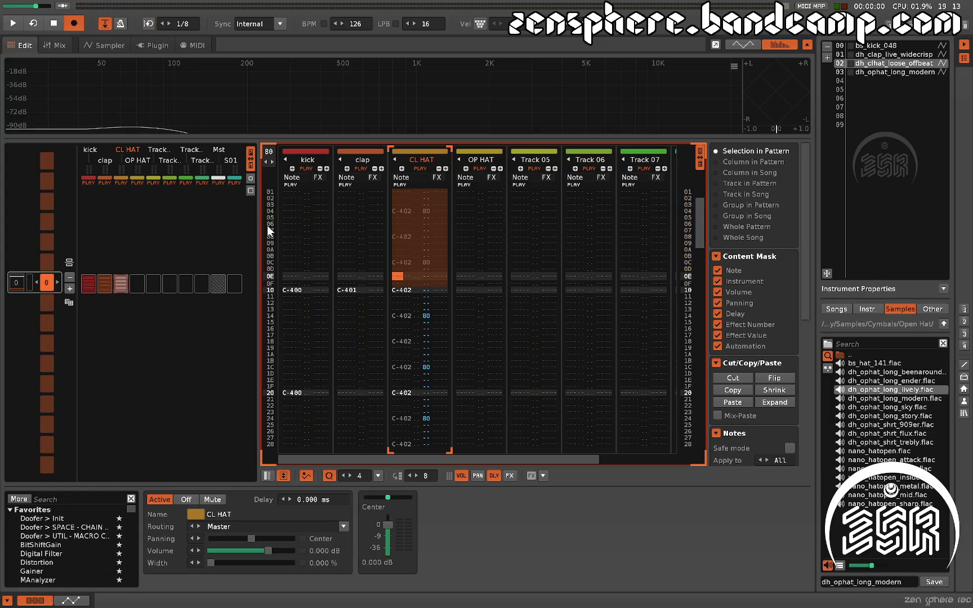
- Set the tempo to 122 BPM while the pattern plays, and stop playback
{"action": "key", "text": "space"}
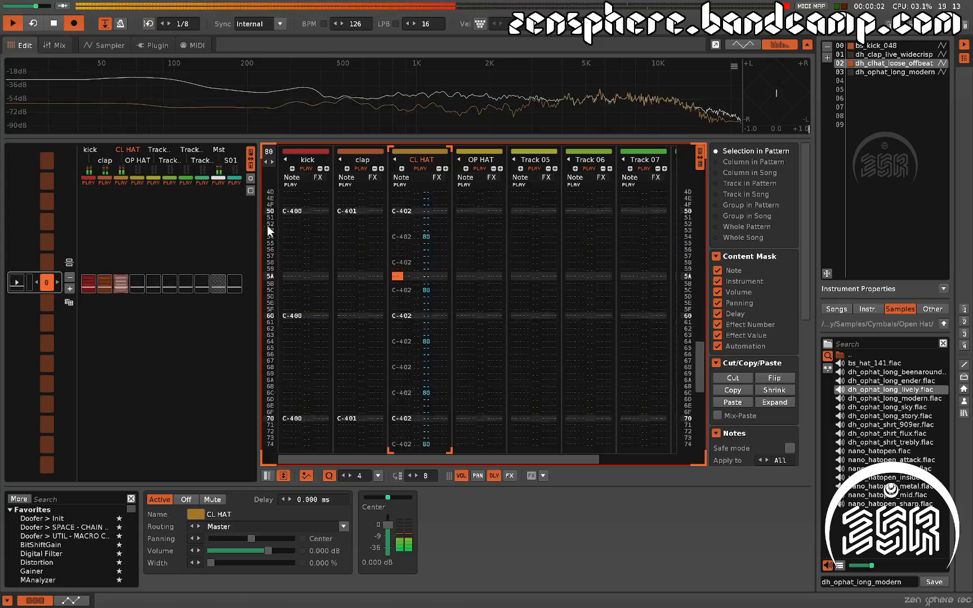
{"action": "left_click_drag", "start_coordinate": [365, 24], "coordinate": [365, 27]}
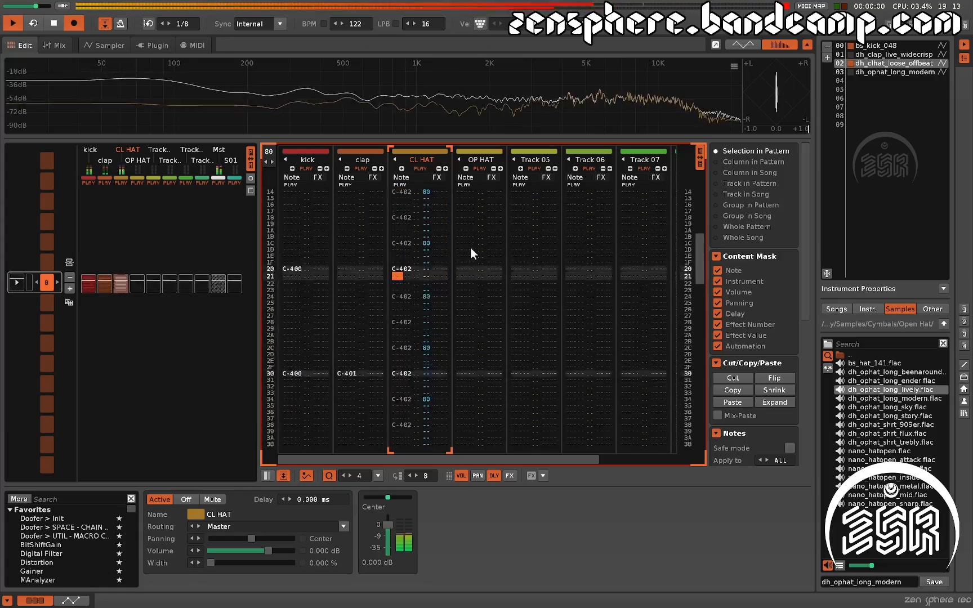
{"action": "key", "text": "space"}
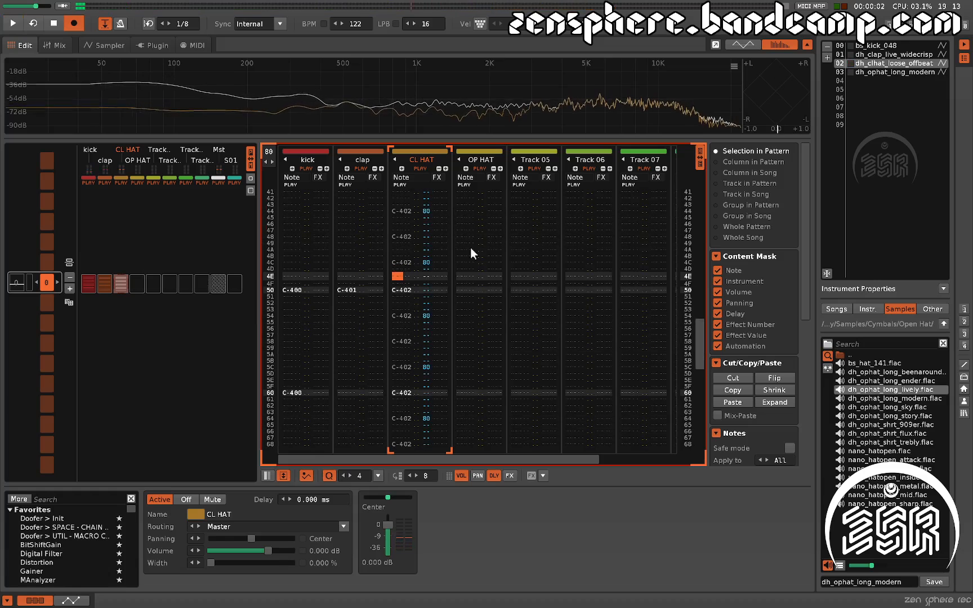
- Enter C-4 open-hat notes with dh_ophat_long_modern on the OP HAT track from line 08, using an edit step of 16
{"action": "left_click", "coordinate": [504, 277]}
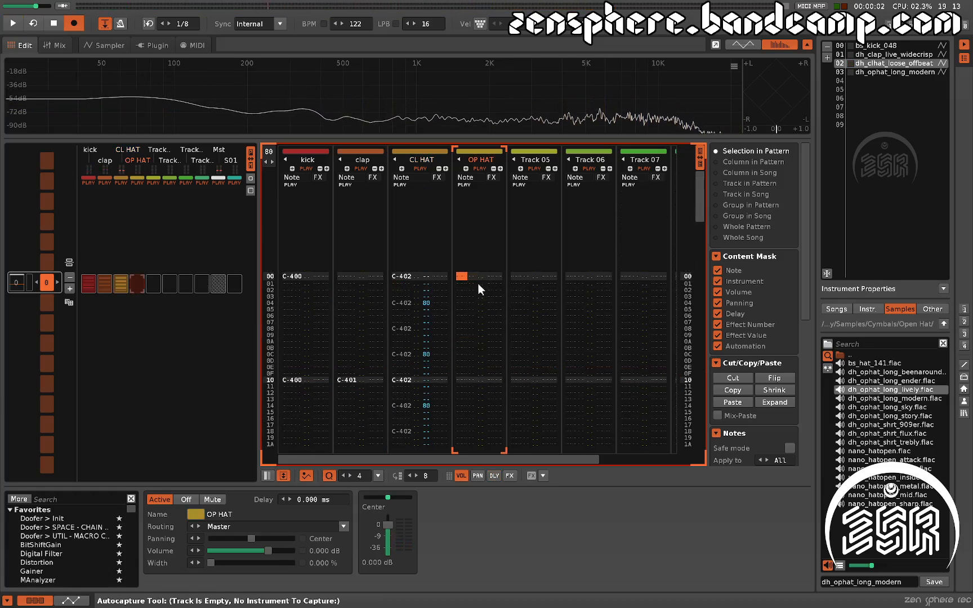
{"action": "key", "text": "Home"}
{"action": "scroll", "coordinate": [885, 99], "scroll_direction": "down", "scroll_amount": 1}
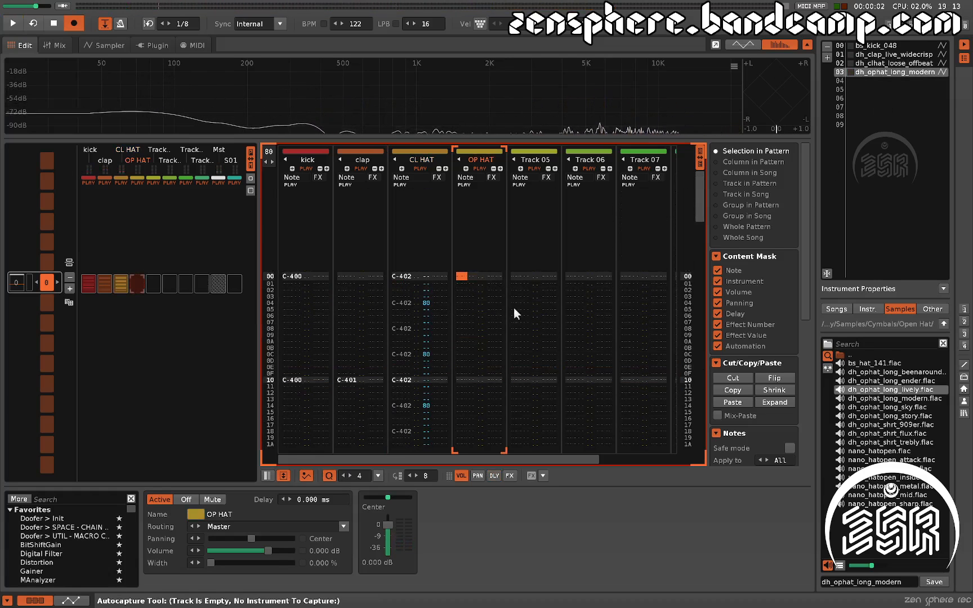
{"action": "scroll", "coordinate": [460, 324], "scroll_direction": "down", "scroll_amount": 3}
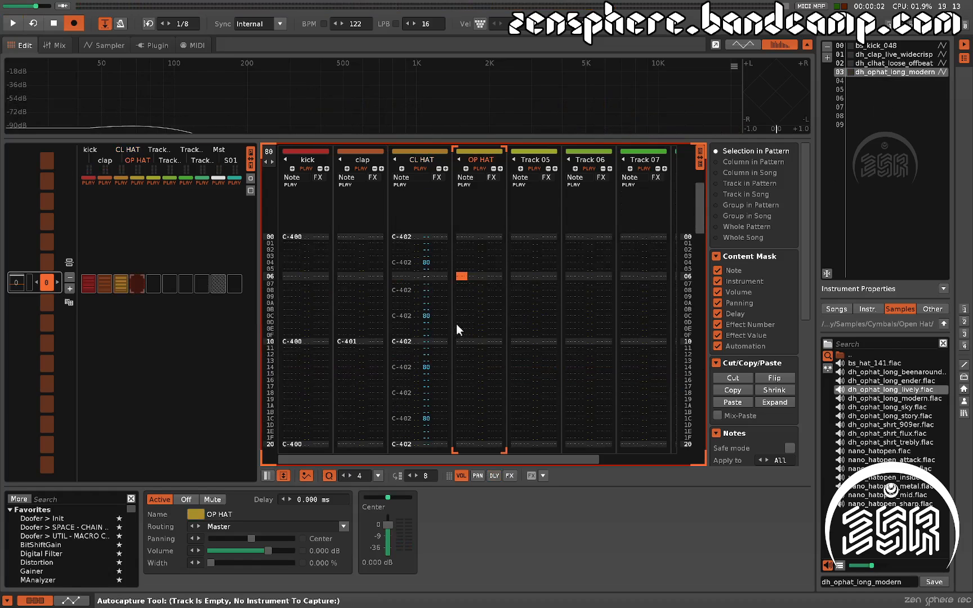
{"action": "scroll", "coordinate": [456, 324], "scroll_direction": "down", "scroll_amount": 2}
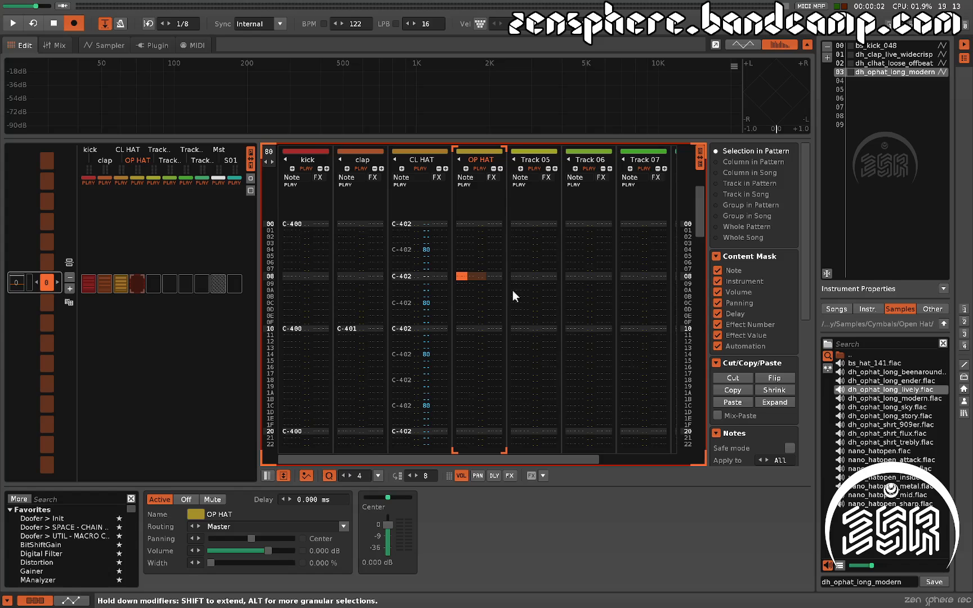
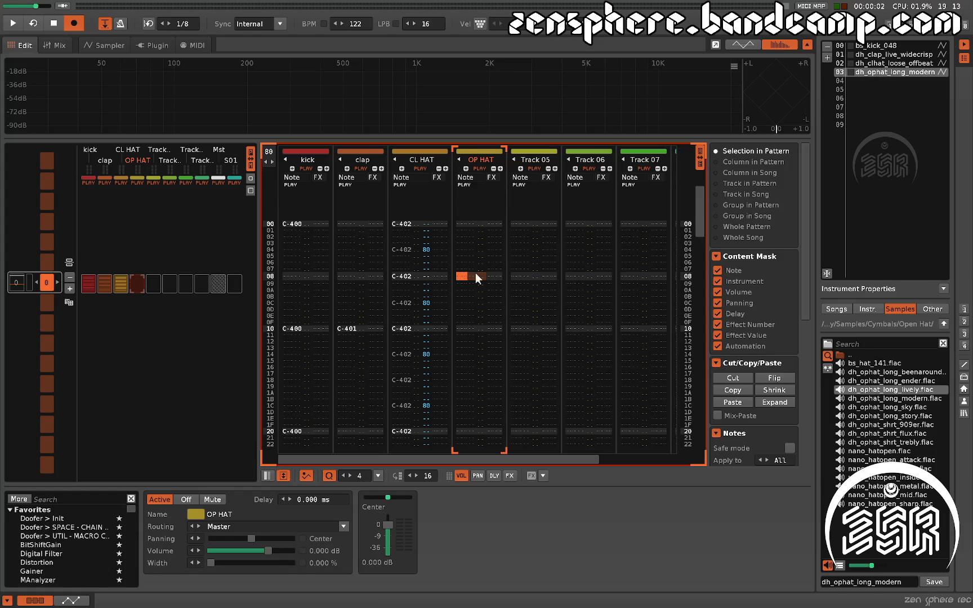
{"action": "key", "text": "space"}
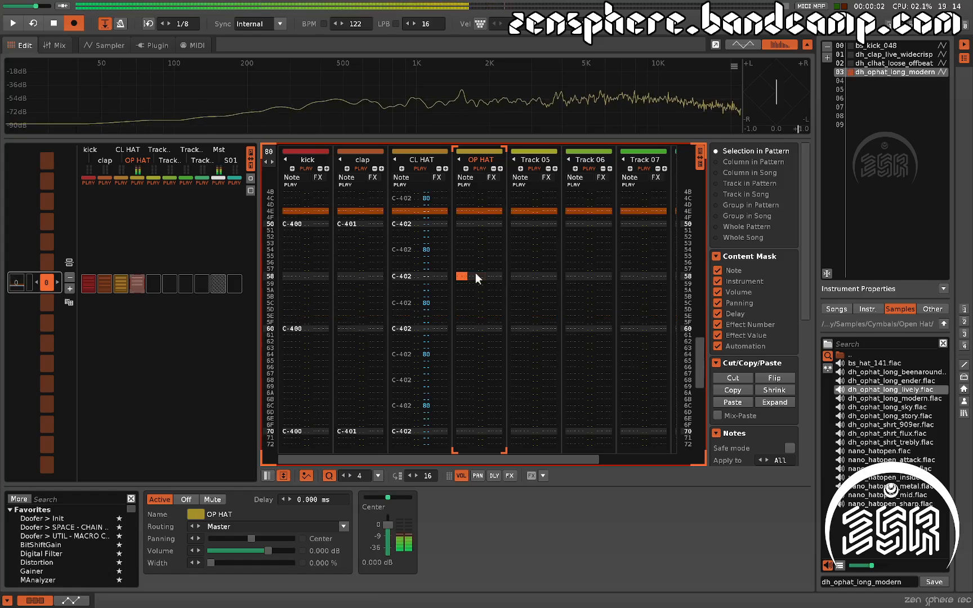
{"action": "key", "text": "z"}
{"action": "key", "text": "z"}
{"action": "key", "text": "z"}
- Play the pattern to listen to the open hats with the rest of the beat, and stop playback
{"action": "key", "text": "space"}
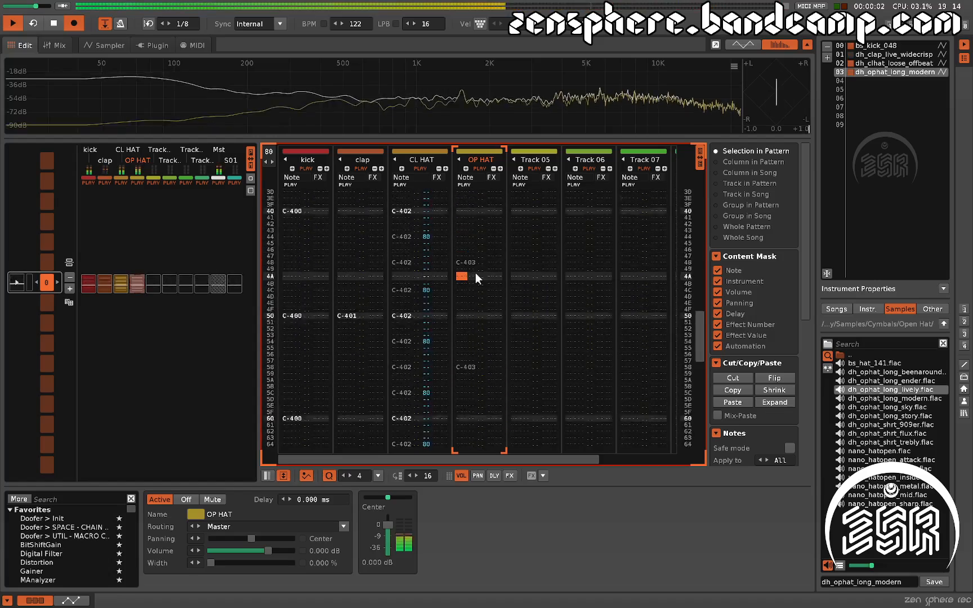
{"action": "key", "text": "space"}
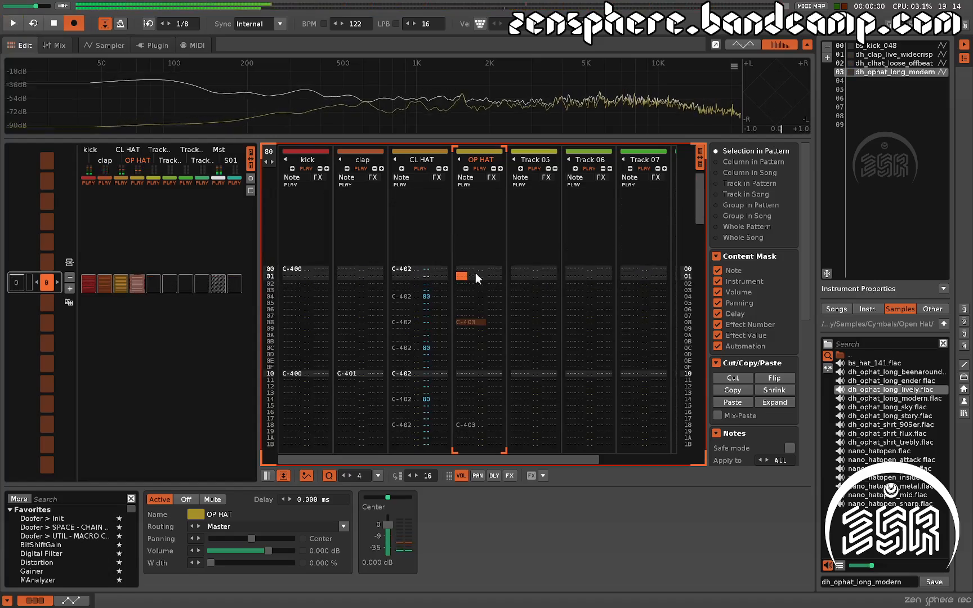
{"action": "key", "text": "space"}
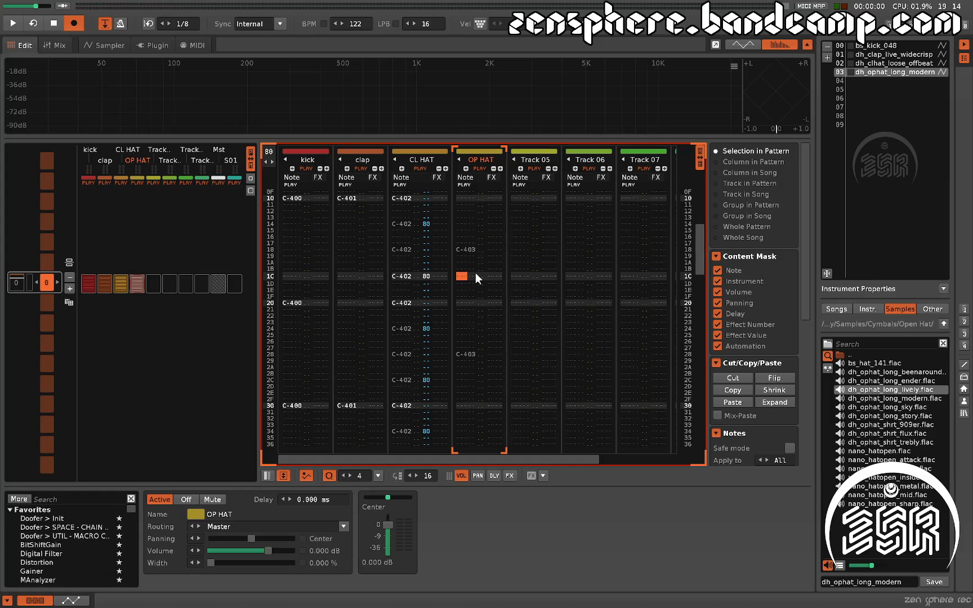
- Enter note-offs on lines 1B and 0C of the OP HAT track to cut the open hats short
{"action": "key", "text": "Up"}
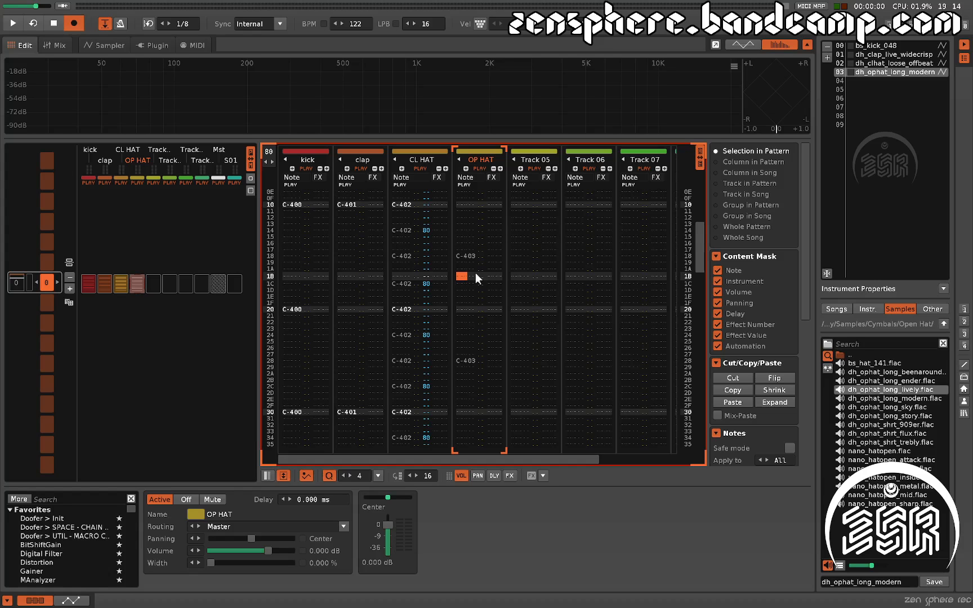
{"action": "key", "text": "Page_Down"}
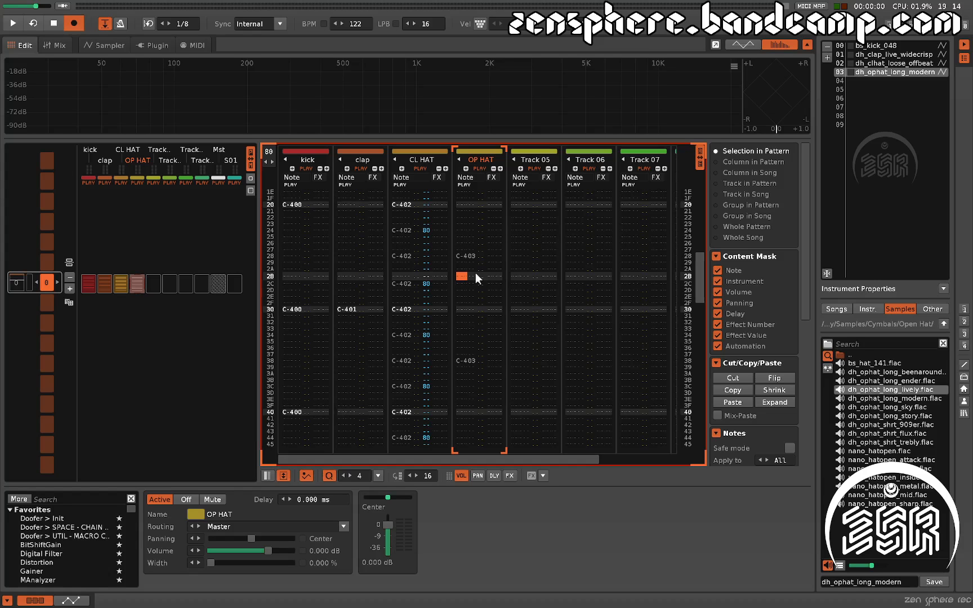
{"action": "key", "text": "Up"}
{"action": "key", "text": "Up"}
{"action": "key", "text": "Up"}
{"action": "key", "text": "Up"}
{"action": "key", "text": "Up"}
{"action": "key", "text": "Up"}
{"action": "key", "text": "Up"}
{"action": "key", "text": "Up"}
{"action": "key", "text": "Up"}
{"action": "key", "text": "Up"}
{"action": "key", "text": "Up"}
{"action": "key", "text": "Up"}
{"action": "key", "text": "Up"}
{"action": "key", "text": "Up"}
{"action": "key", "text": "Up"}
{"action": "key", "text": "Up"}
{"action": "key", "text": "Up"}
{"action": "key", "text": "Up"}
{"action": "key", "text": "Up"}
{"action": "key", "text": "Up"}
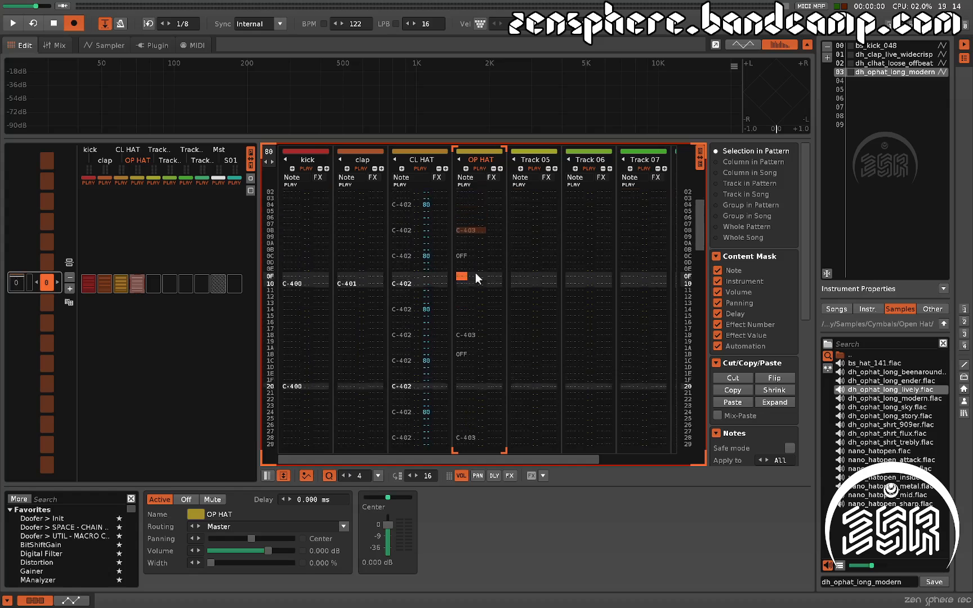
- Set the edit step to 1 and delete the note-off on line 0C of the OP HAT track
{"action": "key", "text": "Up"}
{"action": "key", "text": "Up"}
{"action": "key", "text": "Up"}
{"action": "key", "text": "Up"}
{"action": "key", "text": "Up"}
{"action": "key", "text": "Up"}
{"action": "key", "text": "Up"}
{"action": "key", "text": "Up"}
{"action": "key", "text": "Up"}
{"action": "key", "text": "Up"}
{"action": "key", "text": "Up"}
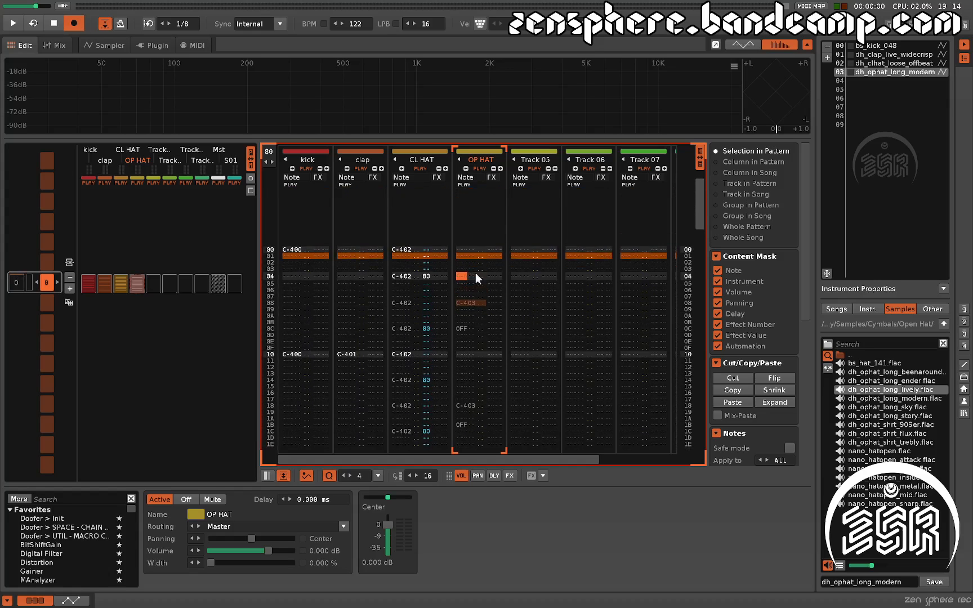
{"action": "key", "text": "Down"}
{"action": "key", "text": "Down"}
{"action": "key", "text": "Down"}
{"action": "key", "text": "Down"}
{"action": "key", "text": "Down"}
{"action": "key", "text": "Down"}
{"action": "key", "text": "Down"}
{"action": "key", "text": "Down"}
{"action": "key", "text": "ctrl+1"}
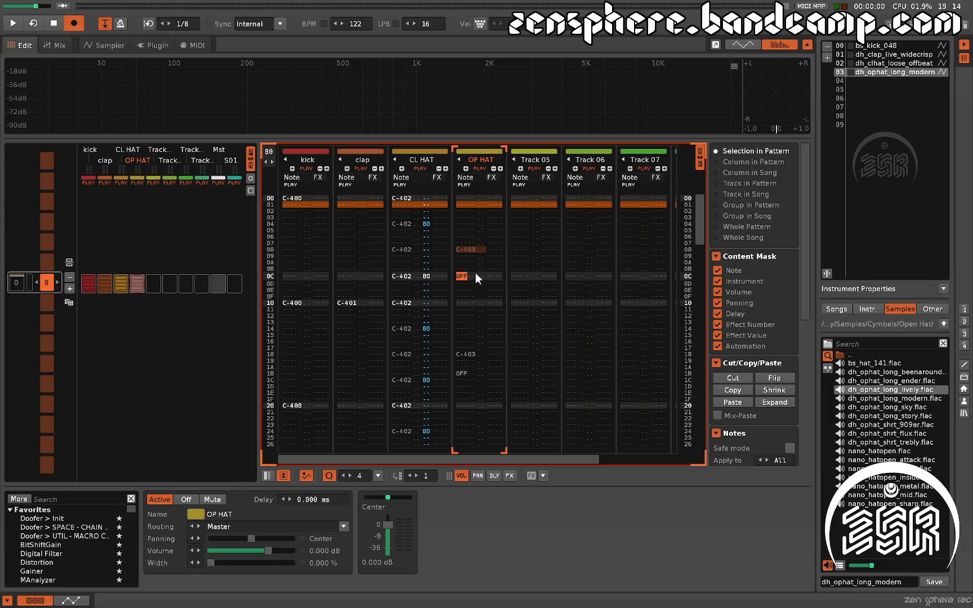
{"action": "key", "text": "Up"}
{"action": "key", "text": "Down"}
{"action": "key", "text": "Delete"}
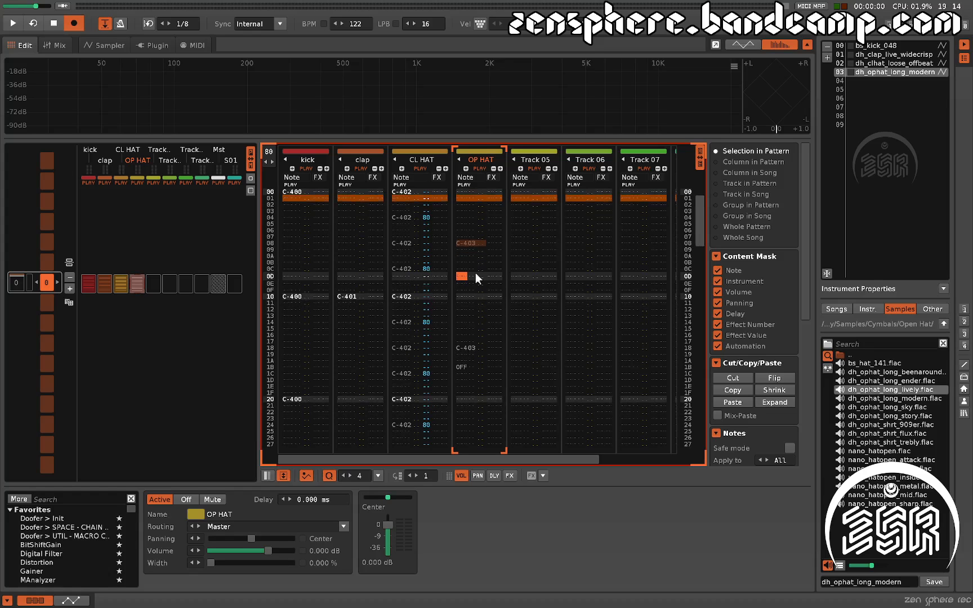
- Delete the note-off on line 1B of the OP HAT track
{"action": "key", "text": "Caps_Lock"}
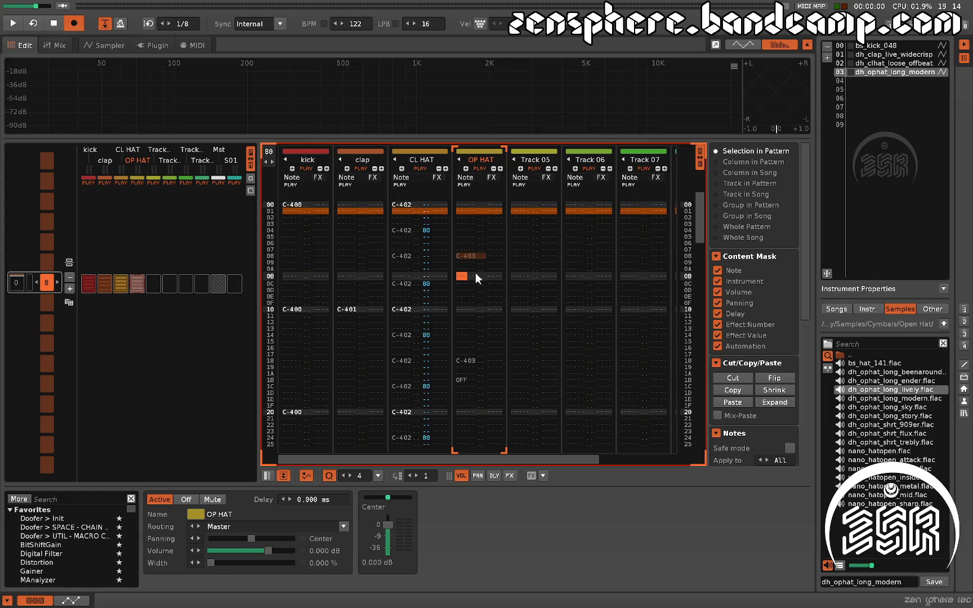
{"action": "key", "text": "Down"}
{"action": "key", "text": "Down"}
{"action": "key", "text": "Down"}
{"action": "key", "text": "Down"}
{"action": "key", "text": "Down"}
{"action": "key", "text": "Down"}
{"action": "key", "text": "Down"}
{"action": "key", "text": "Down"}
{"action": "key", "text": "Down"}
{"action": "key", "text": "Down"}
{"action": "key", "text": "Down"}
{"action": "key", "text": "Down"}
{"action": "key", "text": "Down"}
{"action": "key", "text": "Down"}
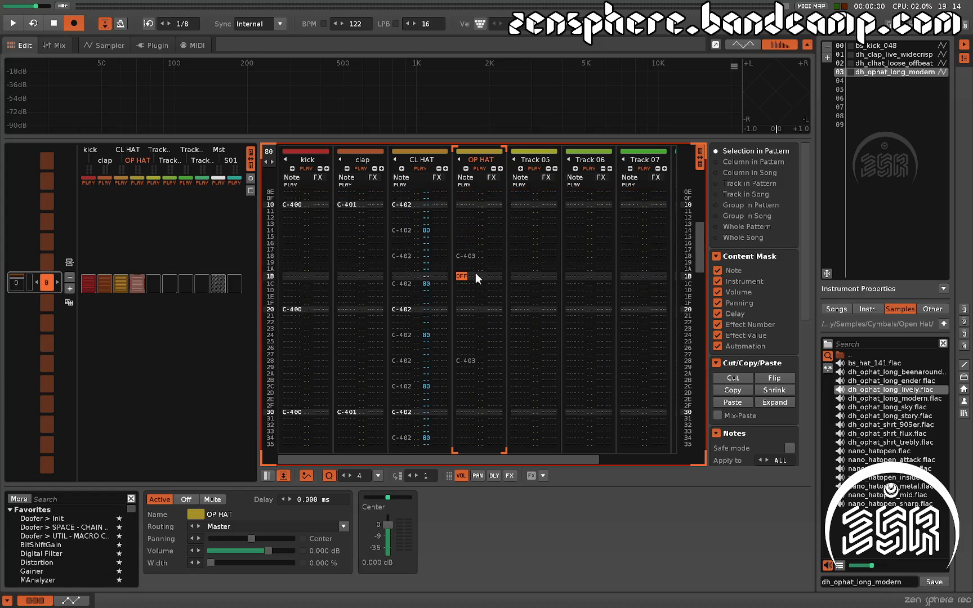
{"action": "key", "text": "Delete"}
- Try a note-off on line 20 of the OP HAT track
{"action": "key", "text": "Down"}
{"action": "key", "text": "Down"}
{"action": "key", "text": "Down"}
{"action": "key", "text": "Down"}
{"action": "key", "text": "Down"}
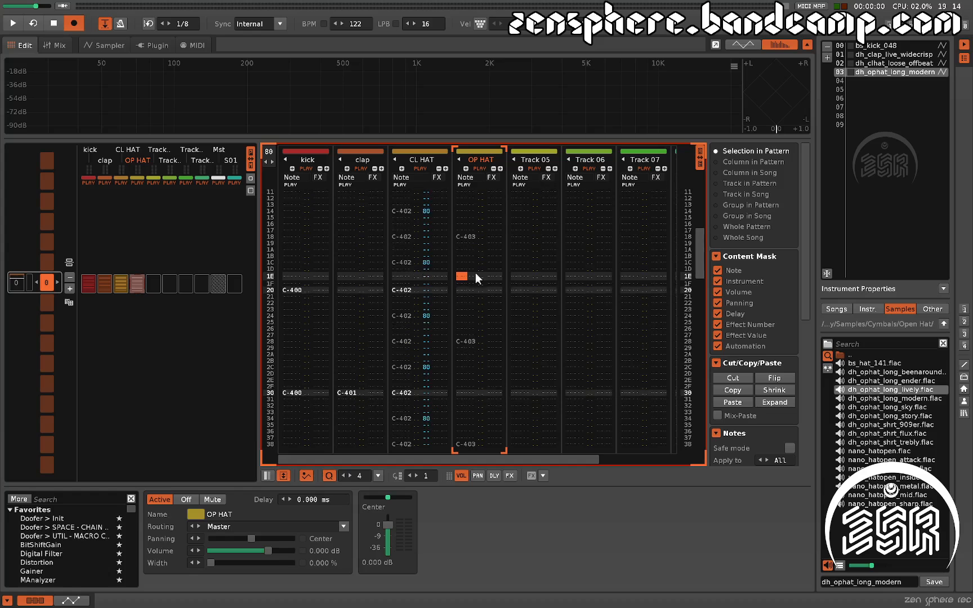
{"action": "key", "text": "Caps_Lock"}
{"action": "key", "text": "Down"}
{"action": "key", "text": "Down"}
{"action": "key", "text": "Down"}
{"action": "key", "text": "Down"}
{"action": "key", "text": "Down"}
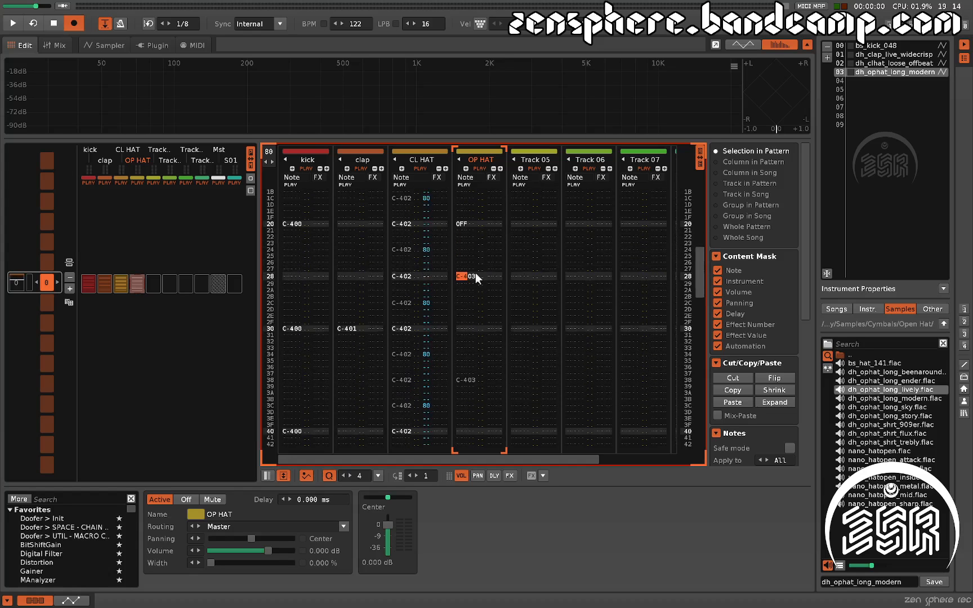
- Replace the note-off on line 20 of the OP HAT track with one on line 1D
{"action": "key", "text": "Up"}
{"action": "key", "text": "Up"}
{"action": "key", "text": "Up"}
{"action": "key", "text": "Up"}
{"action": "key", "text": "Up"}
{"action": "key", "text": "Up"}
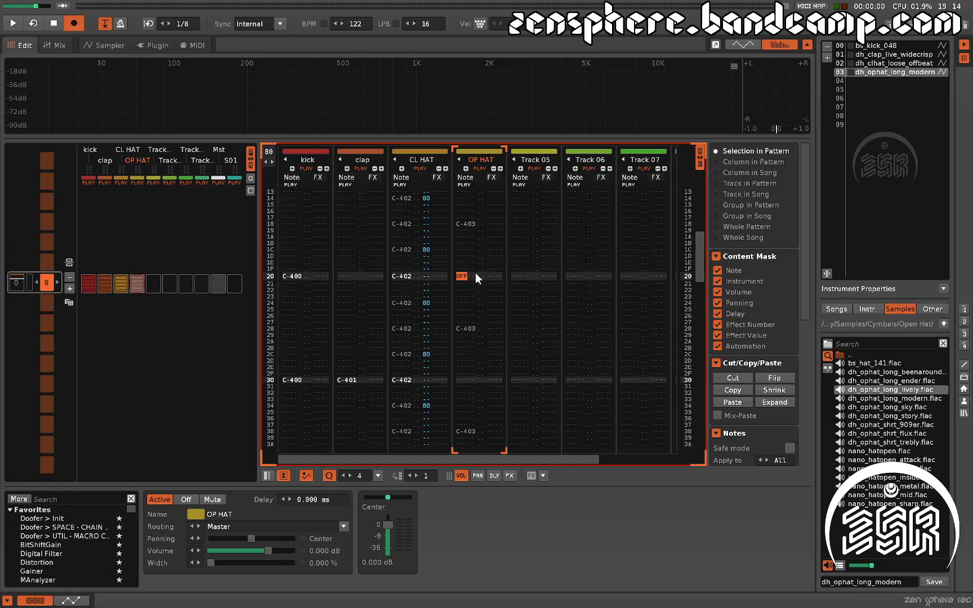
{"action": "key", "text": "Up"}
{"action": "key", "text": "Up"}
{"action": "key", "text": "Up"}
{"action": "key", "text": "Up"}
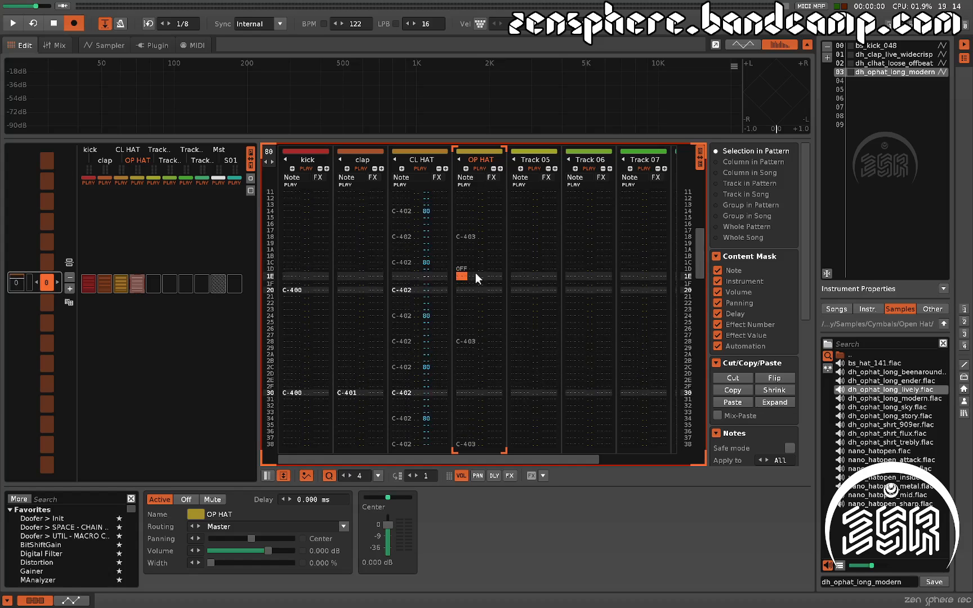
- Shift the OP HAT note-off from line 1D to line 1E
{"action": "key", "text": "Down"}
{"action": "key", "text": "Delete"}
{"action": "key", "text": "Down"}
{"action": "key", "text": "Down"}
{"action": "key", "text": "Down"}
{"action": "key", "text": "Down"}
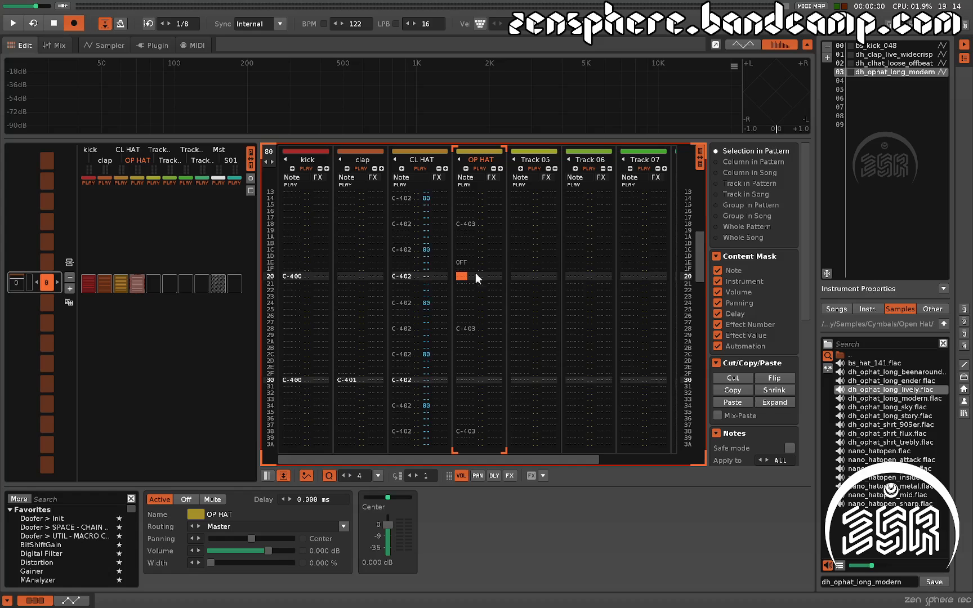
- Try a note-off on line 26 of the OP HAT track, and undo the recent note-off edits back to the one on line 1B
{"action": "key", "text": "Caps_Lock"}
{"action": "key", "text": "Down"}
{"action": "key", "text": "Down"}
{"action": "key", "text": "Down"}
{"action": "key", "text": "Caps_Lock"}
{"action": "key", "text": "ctrl+z"}
{"action": "key", "text": "ctrl+z"}
{"action": "key", "text": "ctrl+z"}
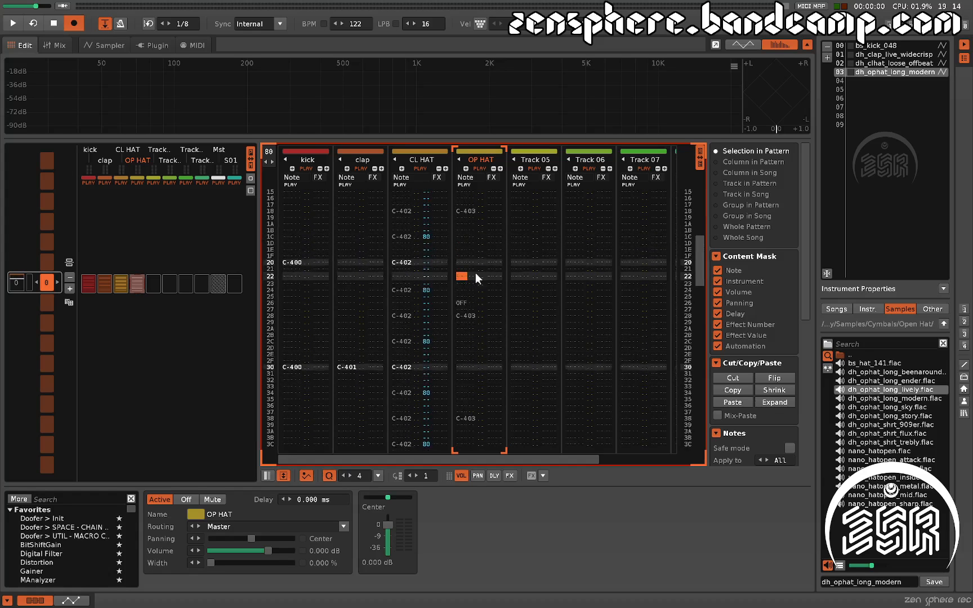
{"action": "key", "text": "Down"}
{"action": "key", "text": "Down"}
{"action": "key", "text": "Down"}
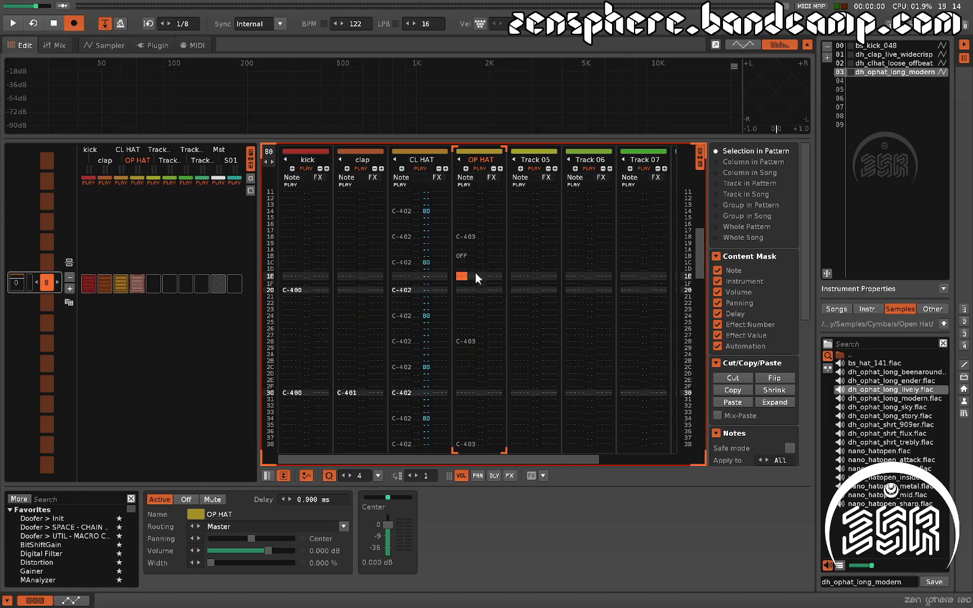
- Move the OP HAT note-off from line 1B to line 1F
{"action": "key", "text": "Up"}
{"action": "key", "text": "Caps_Lock"}
{"action": "key", "text": "Up"}
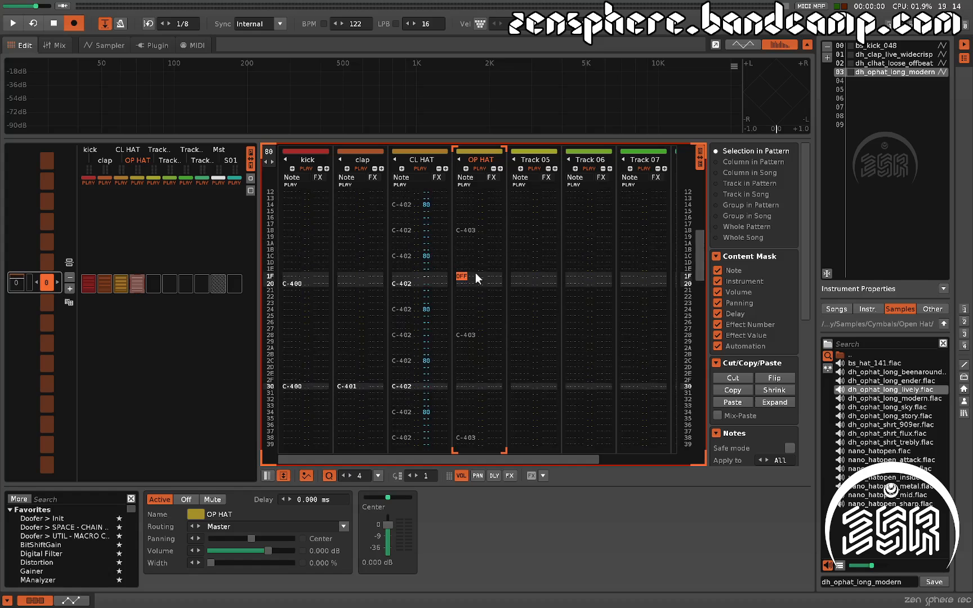
{"action": "key", "text": "Up"}
{"action": "key", "text": "Delete"}
{"action": "key", "text": "Up"}
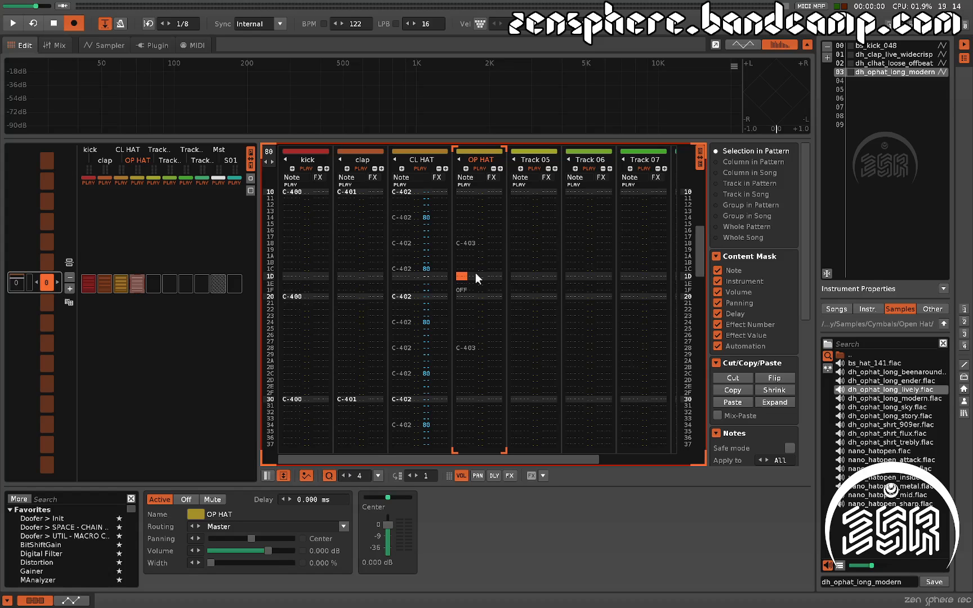
- Try extra consecutive note-offs on lines 0D, 0E and 0F of the OP HAT track
{"action": "key", "text": "Up"}
{"action": "key", "text": "Up"}
{"action": "key", "text": "Up"}
{"action": "key", "text": "Up"}
{"action": "key", "text": "Up"}
{"action": "key", "text": "Up"}
{"action": "key", "text": "Up"}
{"action": "key", "text": "Up"}
{"action": "key", "text": "Up"}
{"action": "key", "text": "Up"}
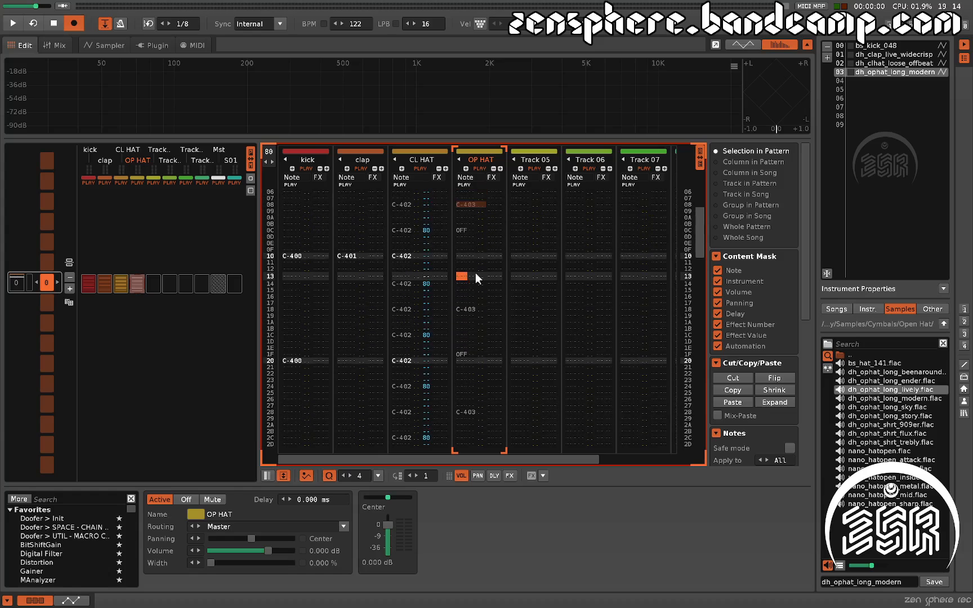
{"action": "key", "text": "Up"}
{"action": "key", "text": "Up"}
{"action": "key", "text": "Up"}
{"action": "key", "text": "Up"}
{"action": "key", "text": "Up"}
{"action": "key", "text": "Up"}
{"action": "key", "text": "Up"}
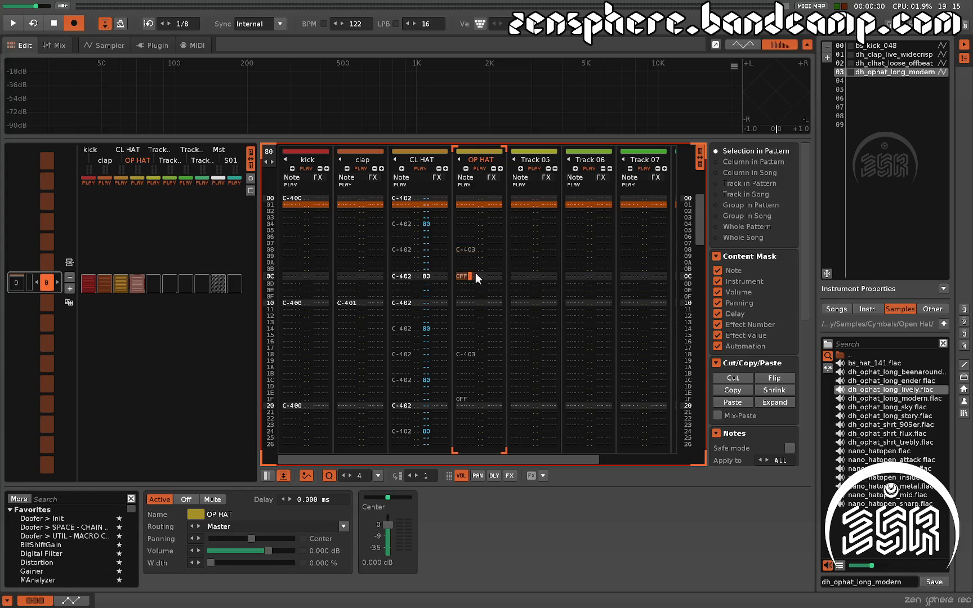
{"action": "key", "text": "Down"}
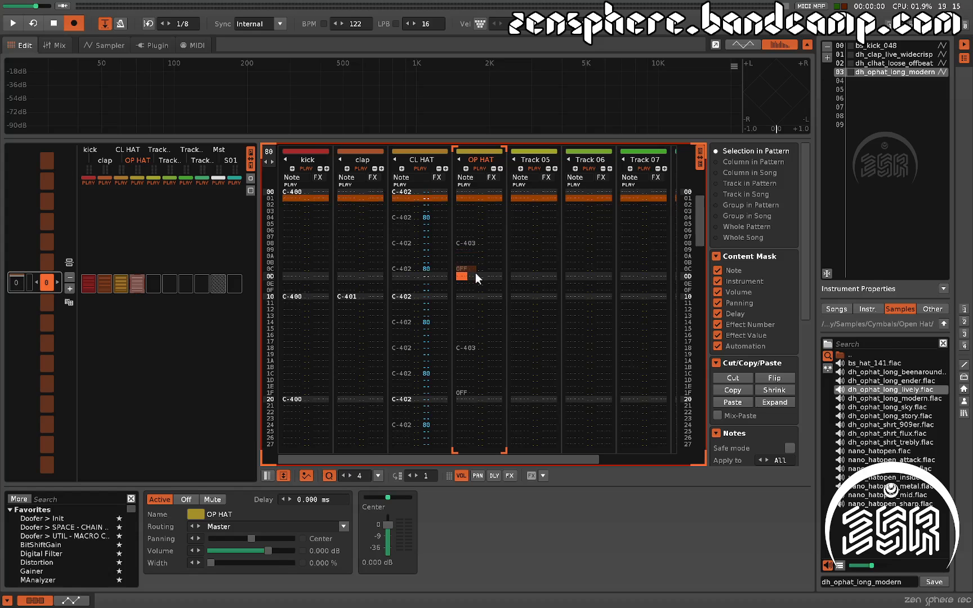
{"action": "key", "text": "Caps_Lock"}
{"action": "key", "text": "Caps_Lock"}
{"action": "key", "text": "Caps_Lock"}
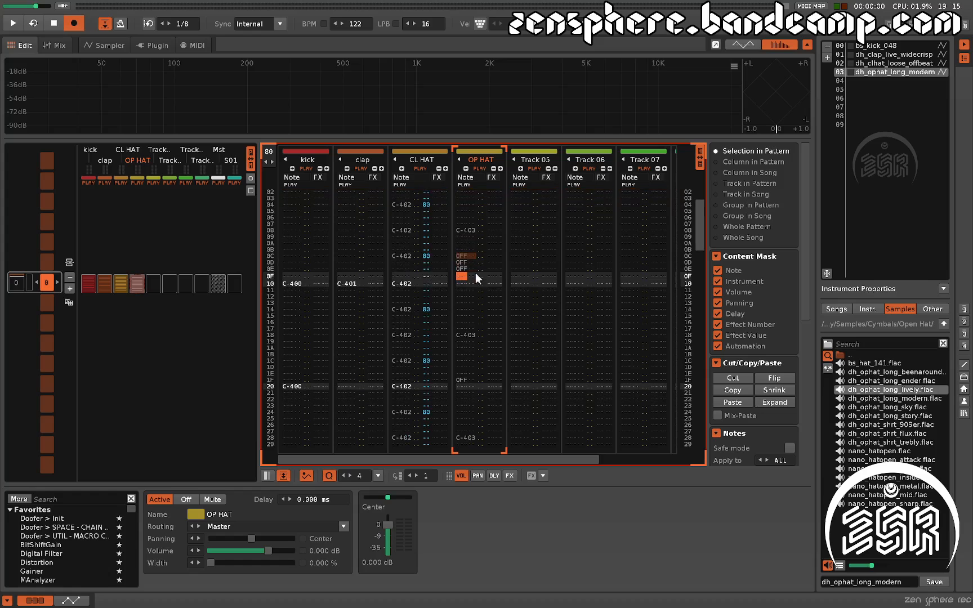
- Delete the extra note-offs on lines 0D to 0F of the OP HAT track
{"action": "key", "text": "Up"}
{"action": "key", "text": "Up"}
{"action": "key", "text": "Up"}
{"action": "key", "text": "Up"}
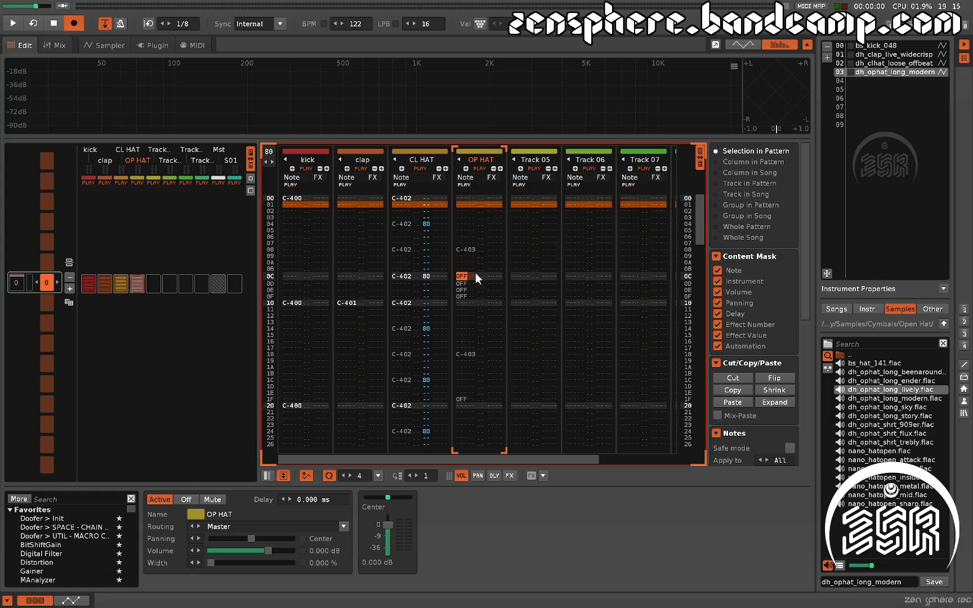
{"action": "key", "text": "Down"}
{"action": "key", "text": "Down"}
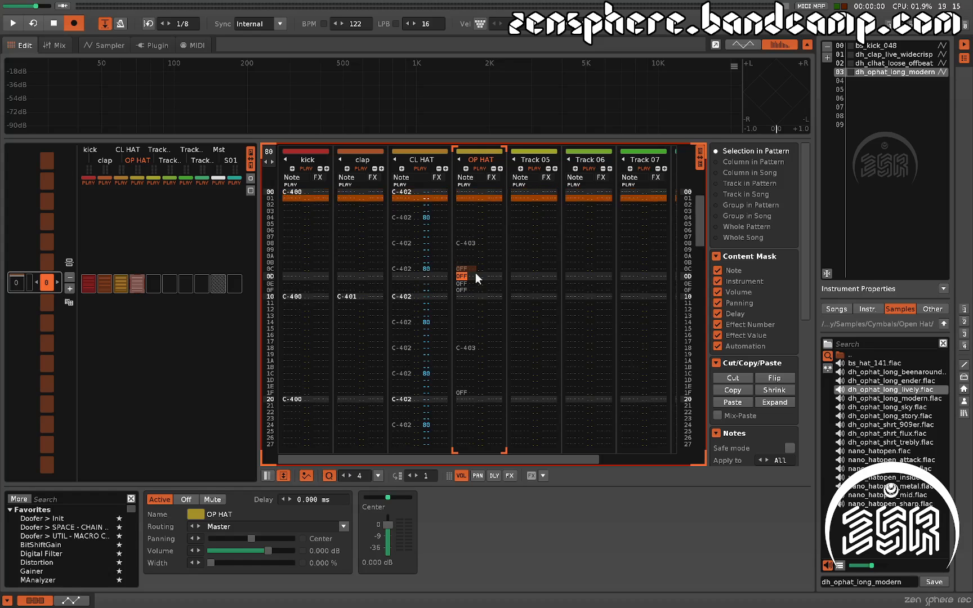
{"action": "key", "text": "shift+Down"}
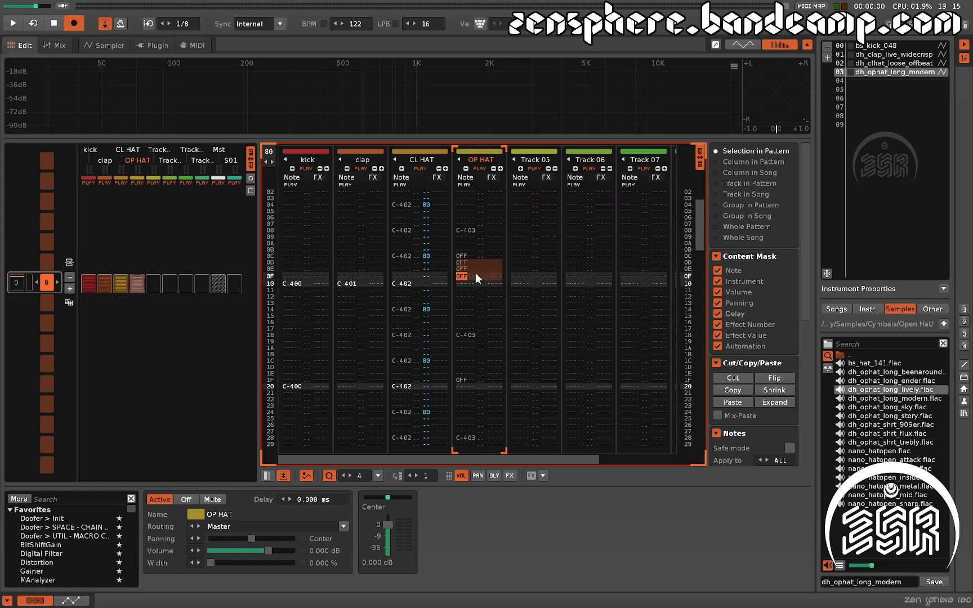
{"action": "key", "text": "Delete"}
- Play the beat to hear the open hats cut by the note-offs on lines 0C and 1F
{"action": "key", "text": "Up"}
{"action": "key", "text": "Up"}
{"action": "key", "text": "Up"}
{"action": "key", "text": "Up"}
{"action": "key", "text": "Up"}
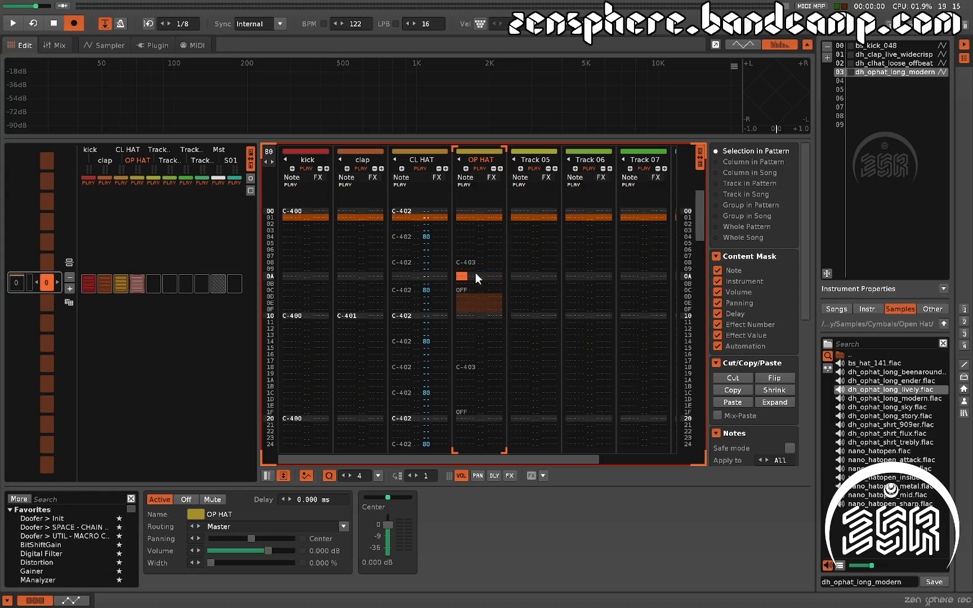
{"action": "key", "text": "space"}
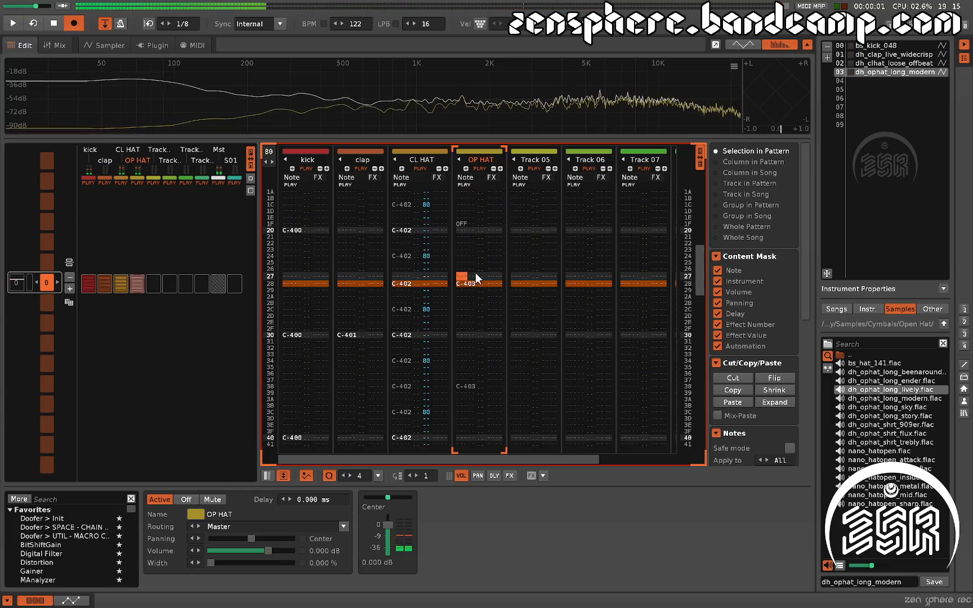
- Copy lines 00 to 1F of the OP HAT track, paste them repeatedly from line 20 onward, and play the pattern
{"action": "key", "text": "Up"}
{"action": "key", "text": "Up"}
{"action": "key", "text": "Up"}
{"action": "key", "text": "Up"}
{"action": "key", "text": "Up"}
{"action": "key", "text": "Up"}
{"action": "key", "text": "Up"}
{"action": "key", "text": "Up"}
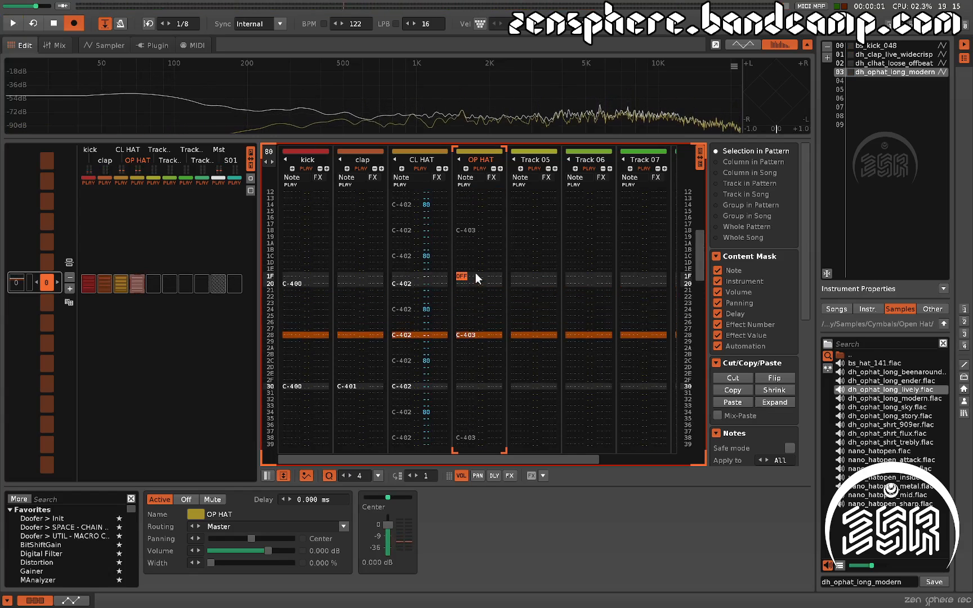
{"action": "key", "text": "shift+Up"}
{"action": "key", "text": "shift+Up"}
{"action": "key", "text": "shift+Up"}
{"action": "key", "text": "shift+Up"}
{"action": "key", "text": "shift+Up"}
{"action": "key", "text": "shift+Up"}
{"action": "key", "text": "shift+Up"}
{"action": "key", "text": "shift+Up"}
{"action": "key", "text": "shift+Up"}
{"action": "key", "text": "shift+Up"}
{"action": "key", "text": "shift+Up"}
{"action": "key", "text": "shift+Up"}
{"action": "key", "text": "shift+Up"}
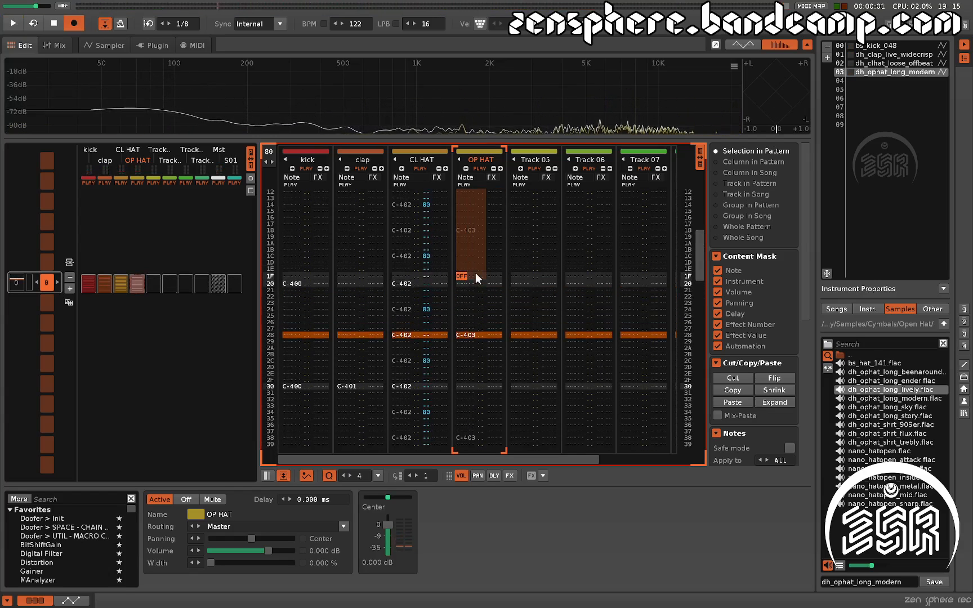
{"action": "key", "text": "ctrl+c"}
{"action": "key", "text": "Down"}
{"action": "key", "text": "ctrl+v"}
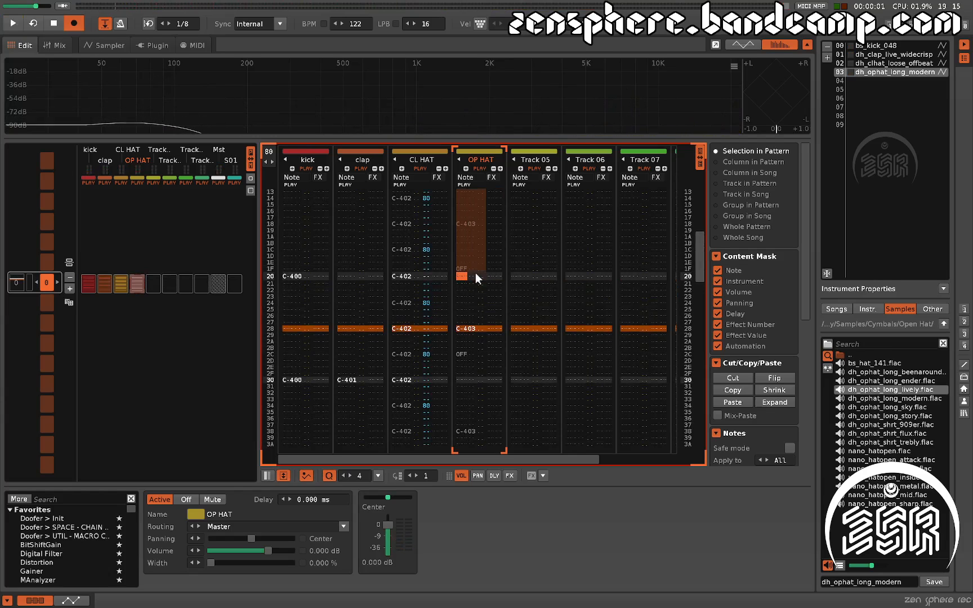
{"action": "key", "text": "space"}
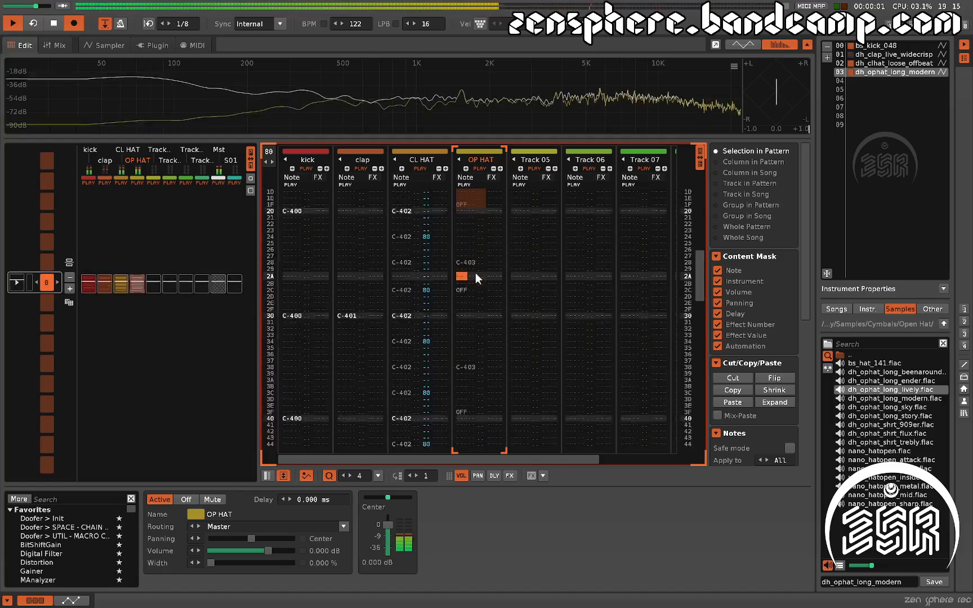
{"action": "key", "text": "space"}
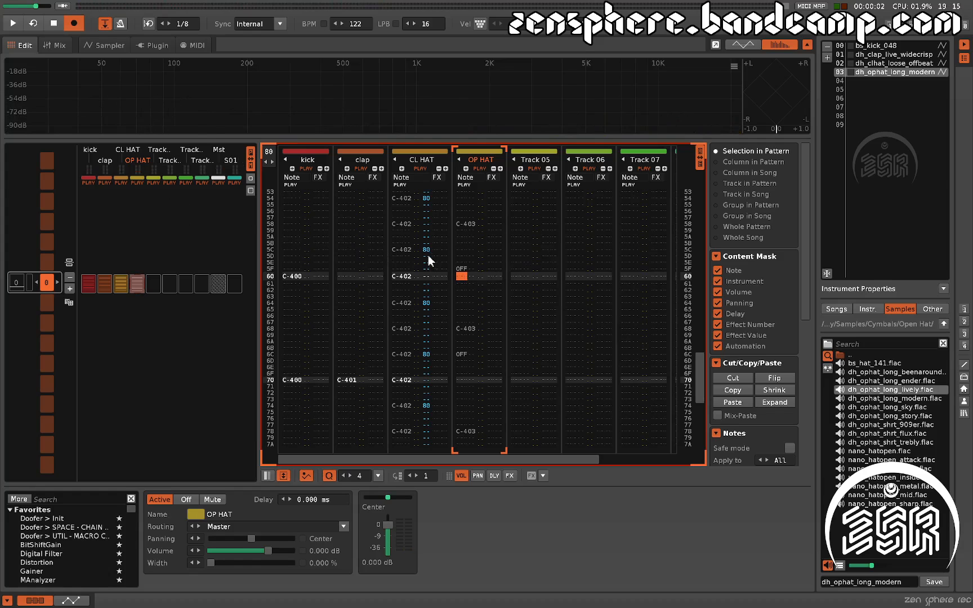
- Balance the mixer volumes during playback: kick -0.001 dB, clap 0.145 dB, CL HAT -0.347 dB and OP HAT -0.941 dB
{"action": "key", "text": "F3"}
{"action": "key", "text": "space"}
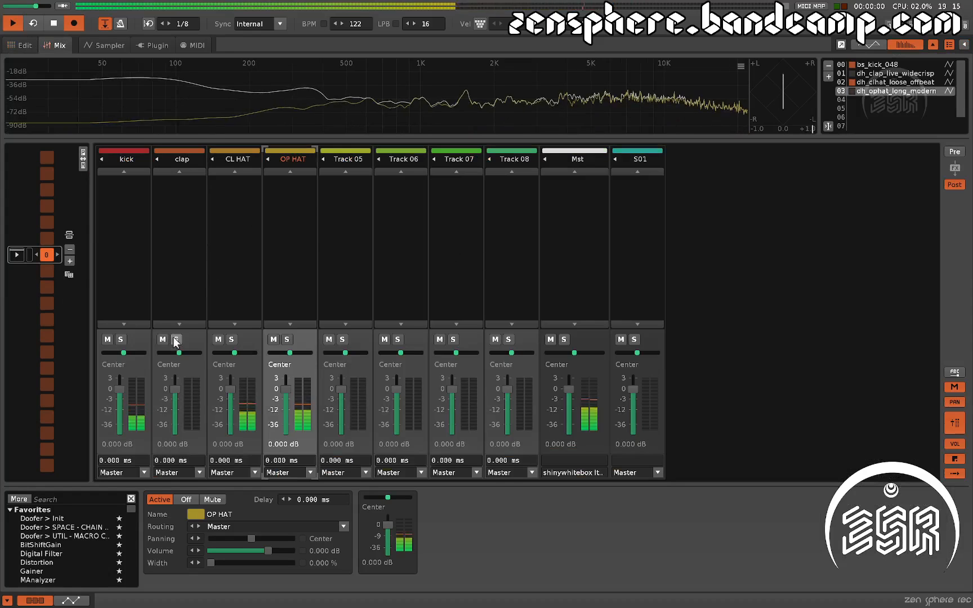
{"action": "left_click_drag", "start_coordinate": [230, 390], "coordinate": [178, 388]}
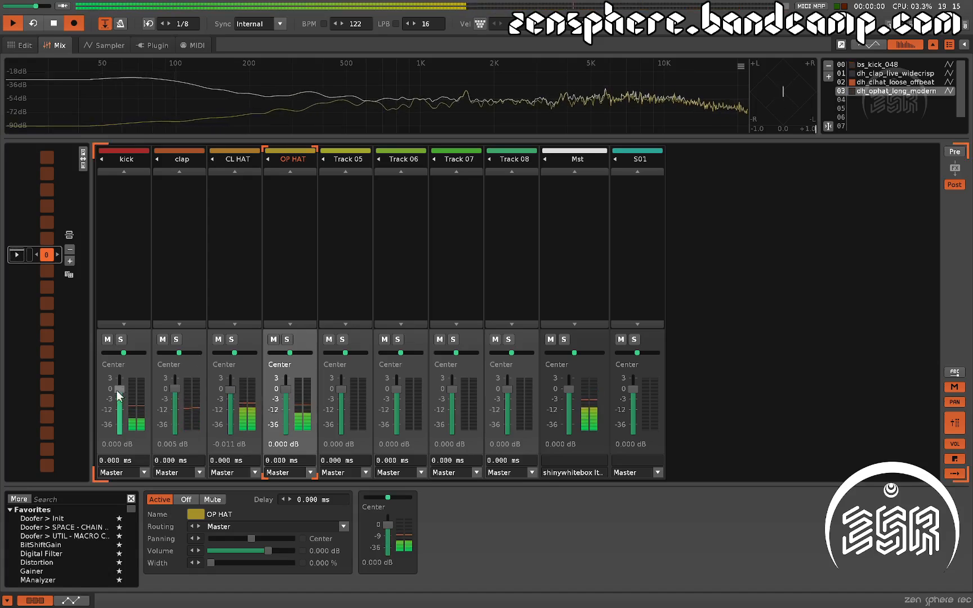
{"action": "left_click_drag", "start_coordinate": [120, 387], "coordinate": [120, 388]}
{"action": "mouse_move", "coordinate": [283, 391]}
{"action": "left_mouse_down"}
{"action": "mouse_move", "coordinate": [230, 393]}
{"action": "mouse_move", "coordinate": [287, 399]}
{"action": "left_mouse_up"}
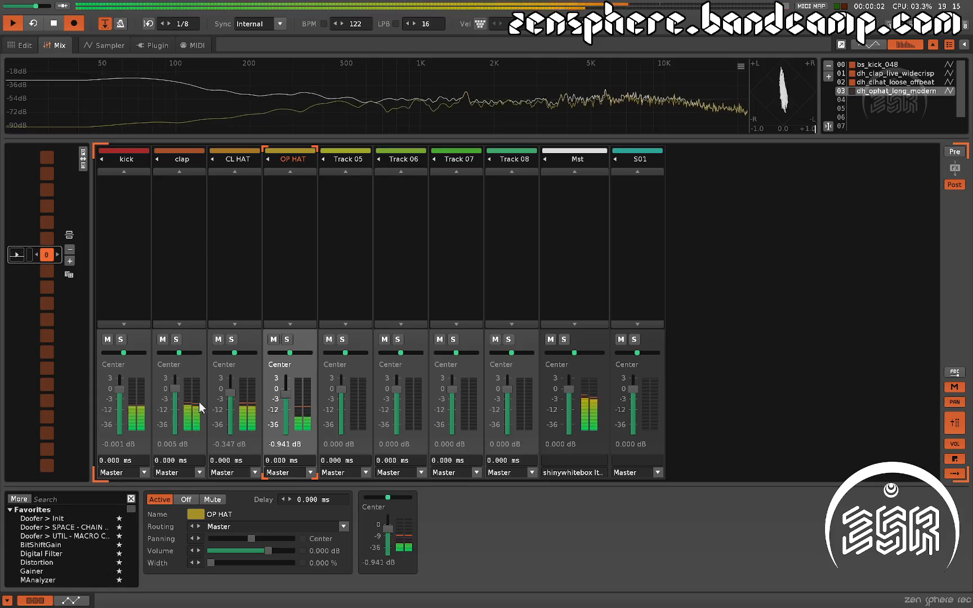
{"action": "left_click_drag", "start_coordinate": [175, 387], "coordinate": [175, 386]}
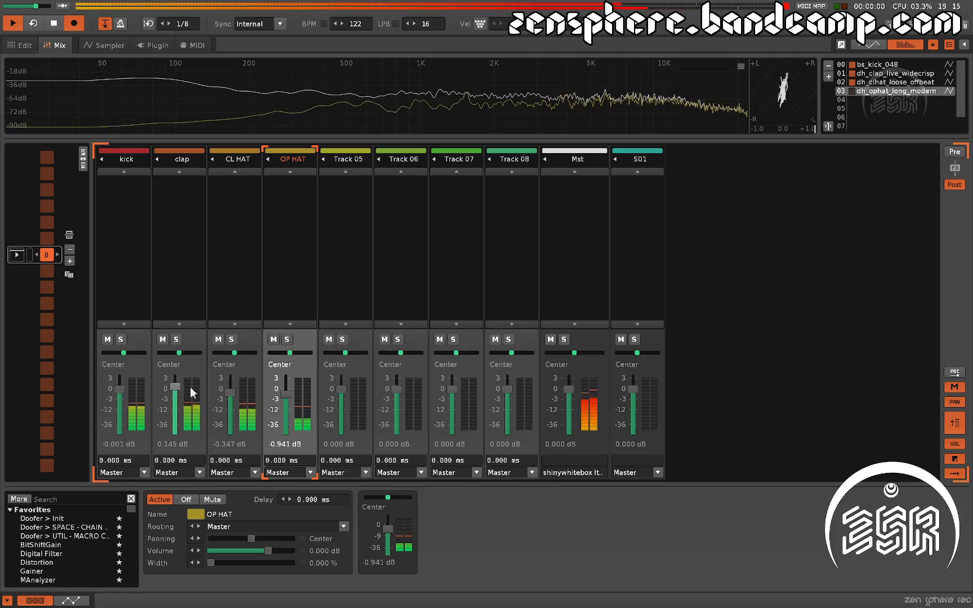
{"action": "key", "text": "space"}
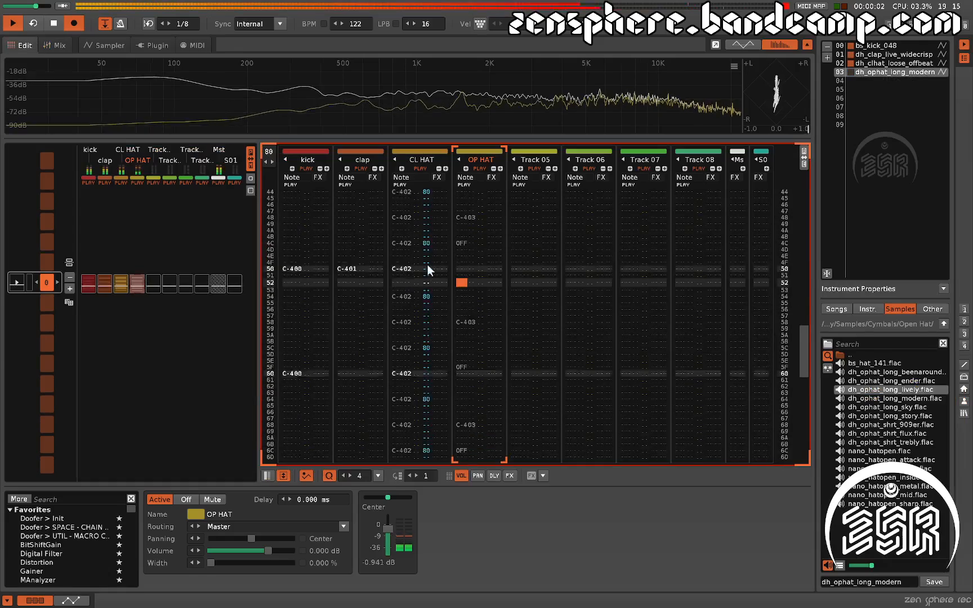
- Place the cursor on line 00 of Track 05, open the Bass instrument library folder, and select empty instrument slot 04
{"action": "scroll", "coordinate": [487, 357], "scroll_direction": "up", "scroll_amount": 10}
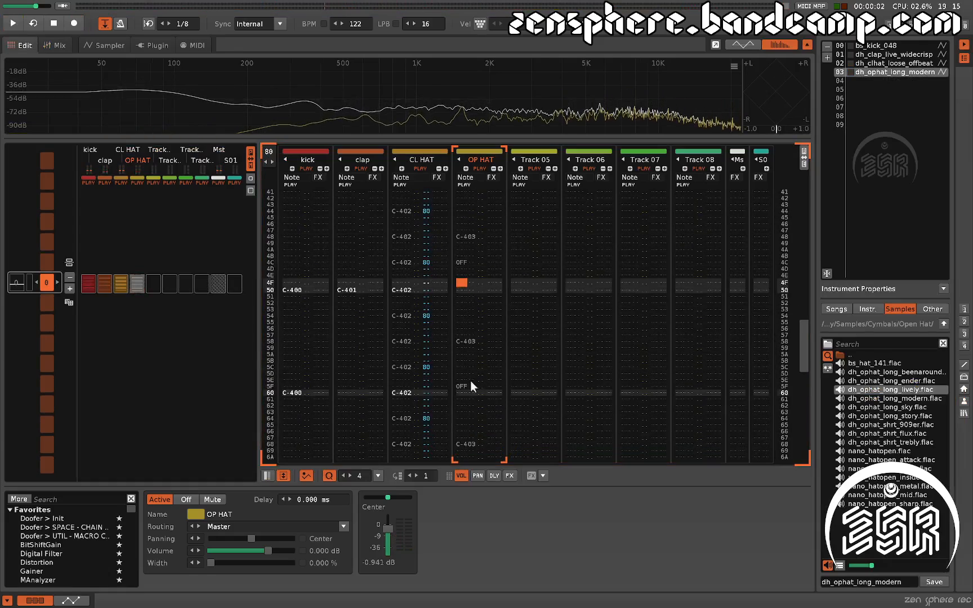
{"action": "scroll", "coordinate": [387, 348], "scroll_direction": "up", "scroll_amount": 20}
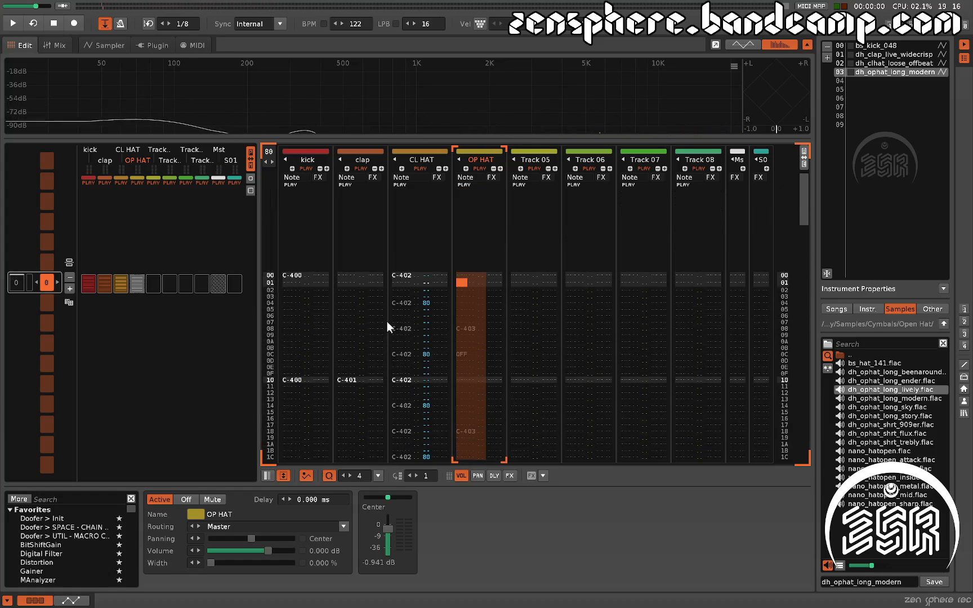
{"action": "scroll", "coordinate": [388, 319], "scroll_direction": "up", "scroll_amount": 1}
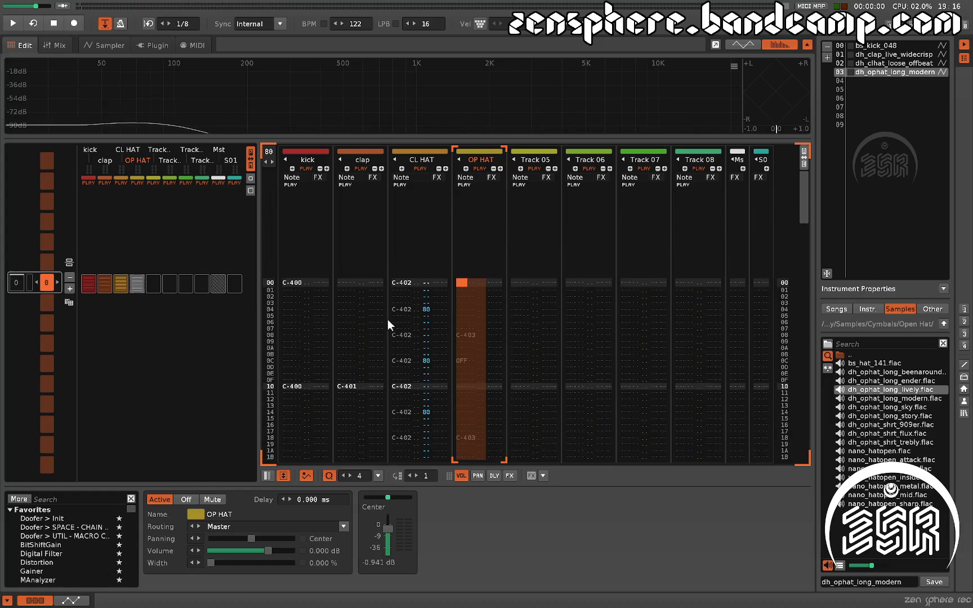
{"action": "left_click", "coordinate": [517, 284]}
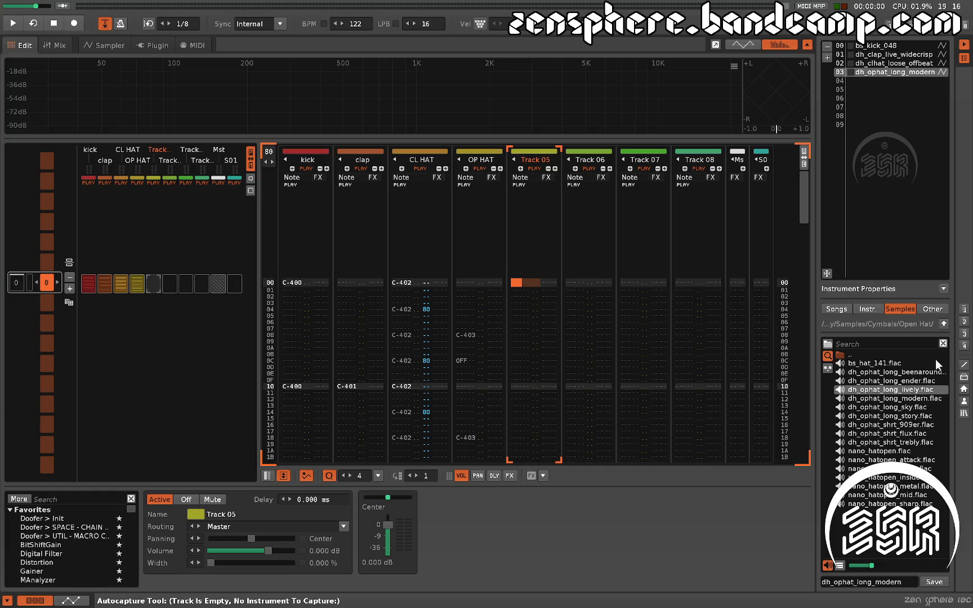
{"action": "left_click", "coordinate": [867, 310]}
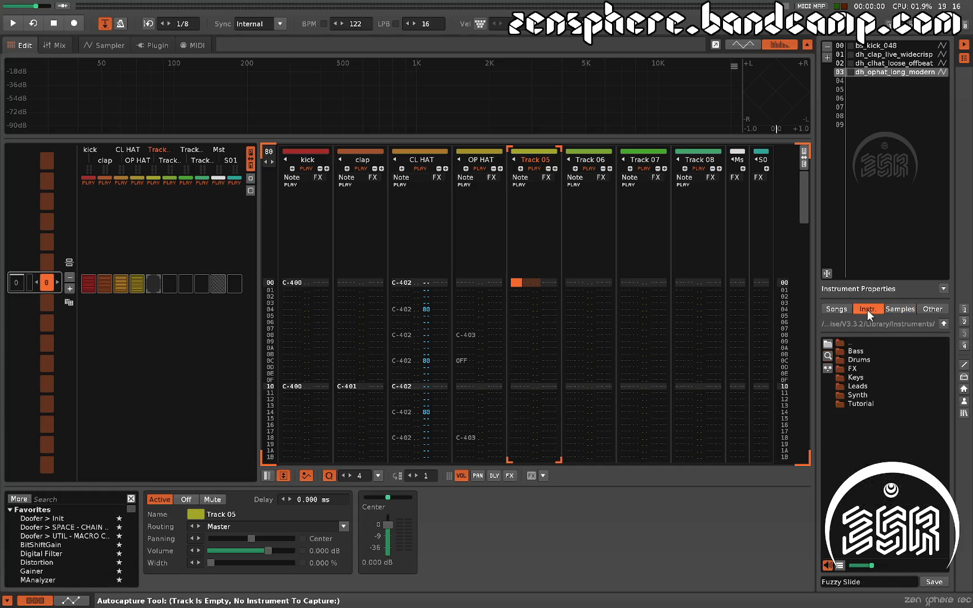
{"action": "double_click", "coordinate": [857, 351]}
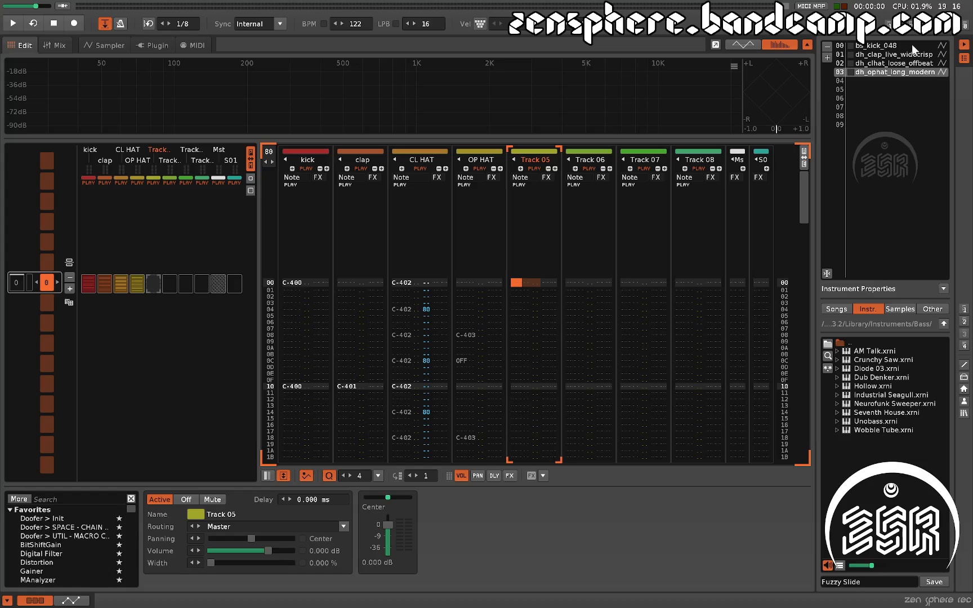
{"action": "left_click", "coordinate": [889, 81]}
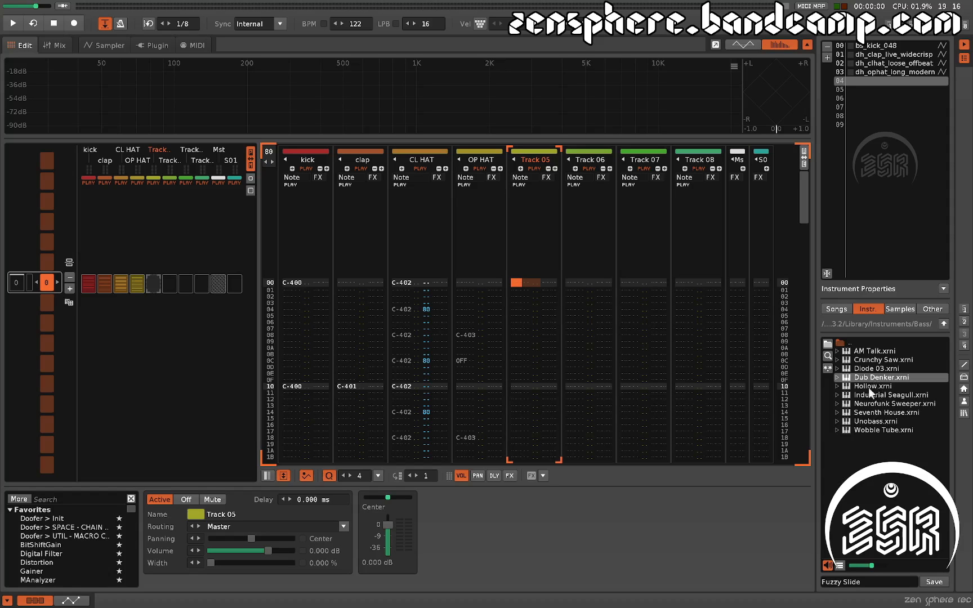
- Audition the AM Talk, Crunchy Saw, Diode 03 and Dub Denker bass instruments in slot 04
{"action": "double_click", "coordinate": [872, 354]}
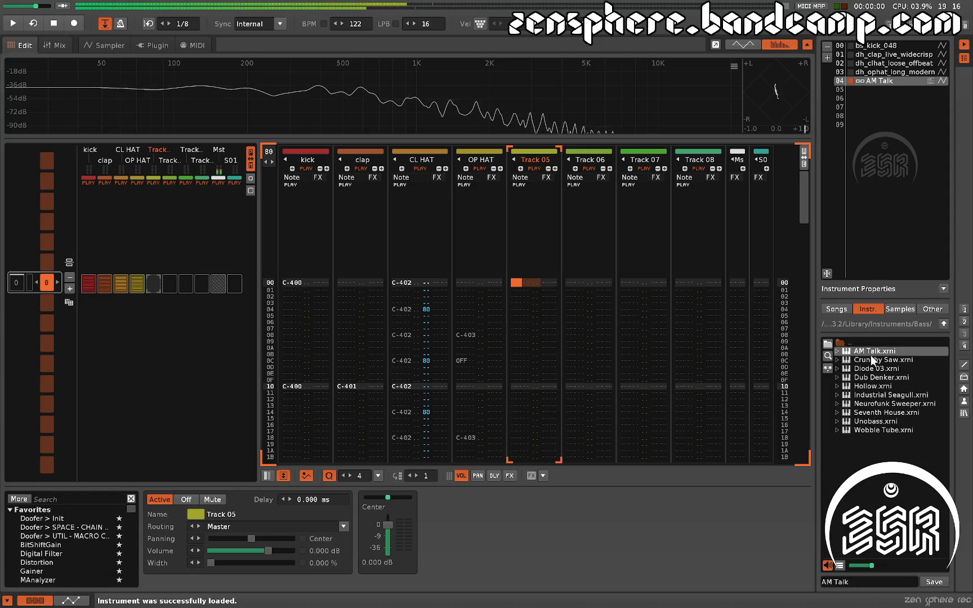
{"action": "double_click", "coordinate": [870, 361]}
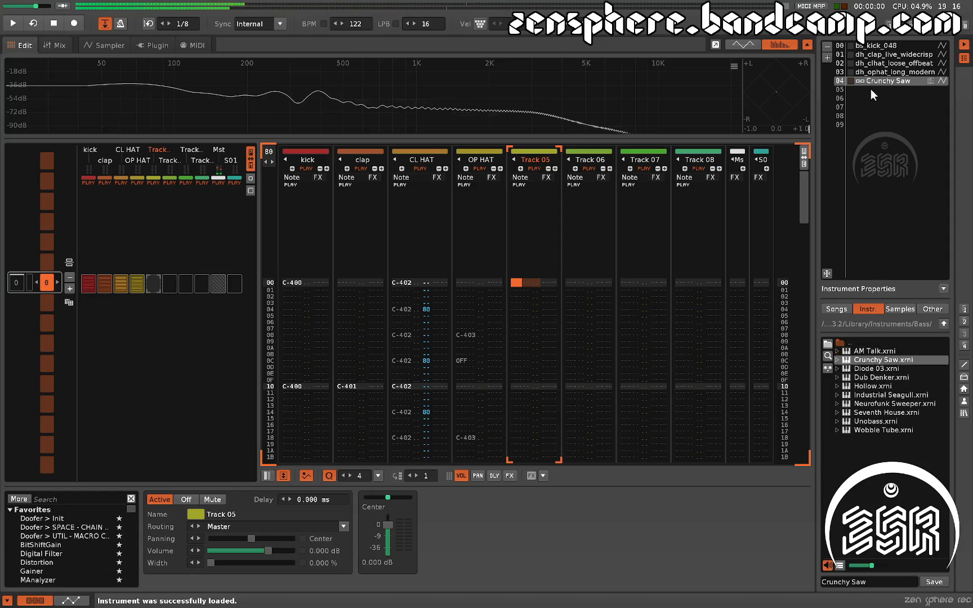
{"action": "double_click", "coordinate": [870, 370]}
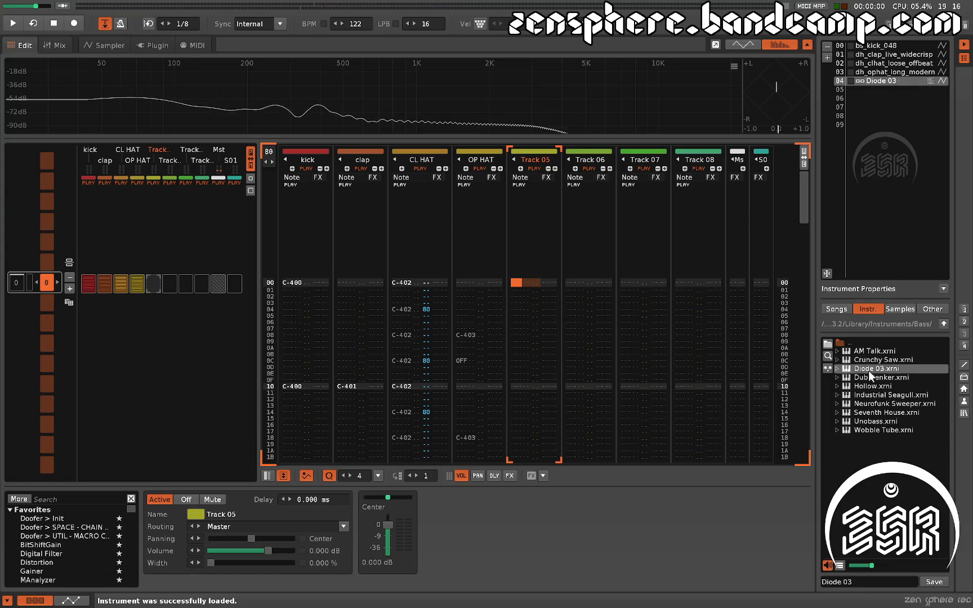
{"action": "double_click", "coordinate": [871, 378]}
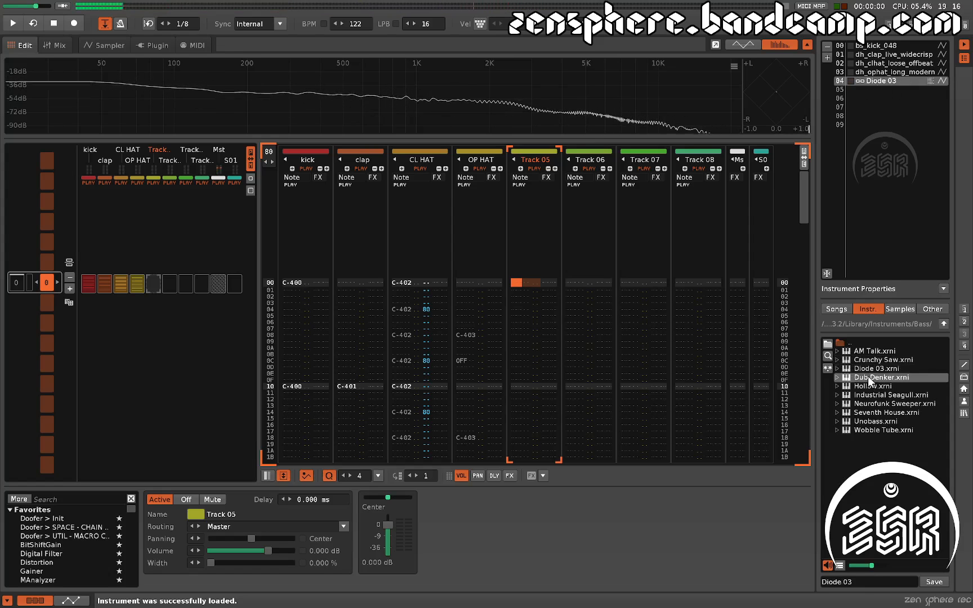
- Audition Hollow and Industrial Seagull in slot 04, and load Neurofunk Sweeper there
{"action": "left_click", "coordinate": [869, 387]}
{"action": "double_click", "coordinate": [869, 386]}
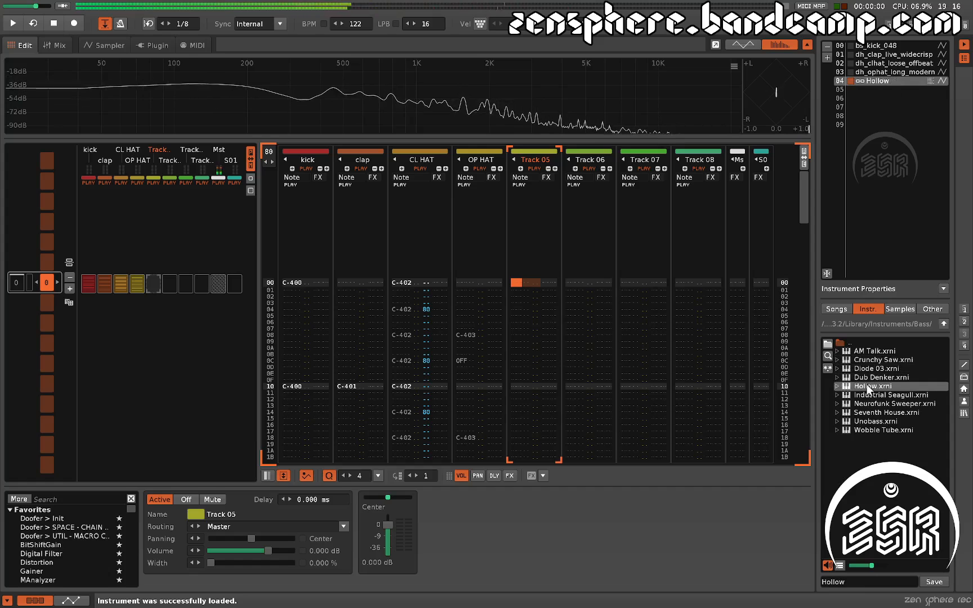
{"action": "left_click", "coordinate": [870, 396]}
{"action": "double_click", "coordinate": [870, 396]}
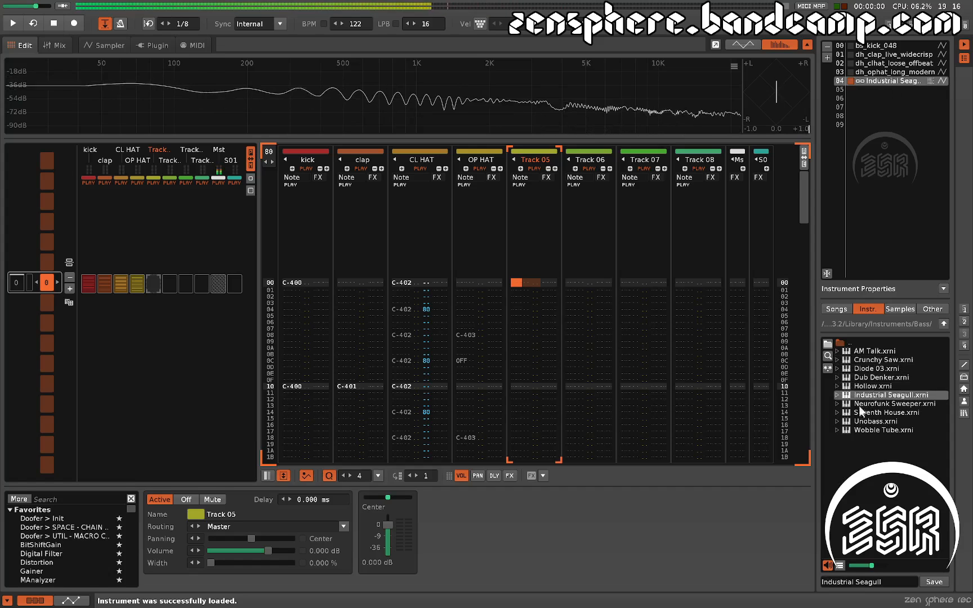
{"action": "double_click", "coordinate": [864, 403]}
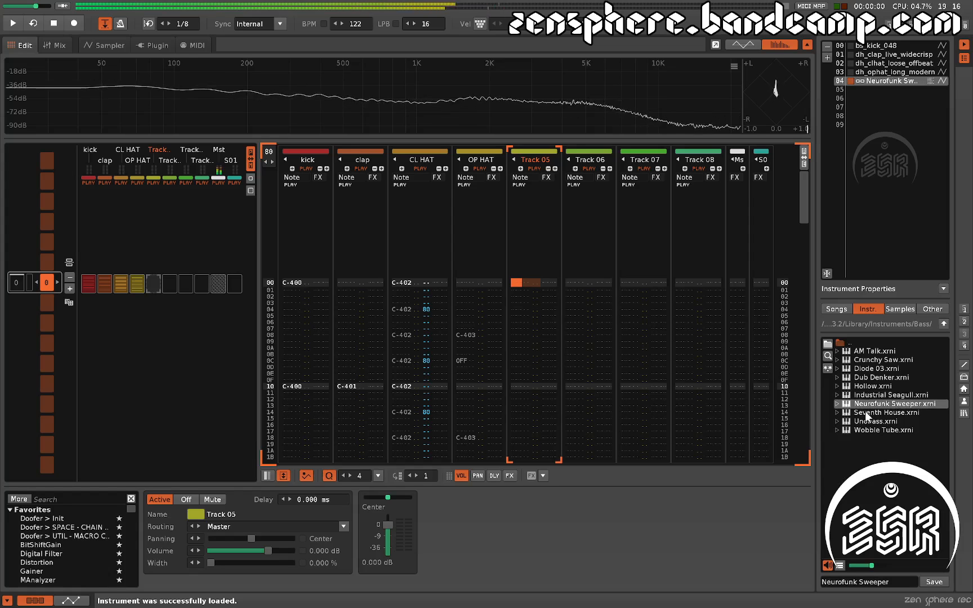
- Audition the Seventh House, Unobass and Wobble Tube bass instruments in slot 04, and load Seventh House there
{"action": "double_click", "coordinate": [865, 412]}
{"action": "double_click", "coordinate": [864, 422]}
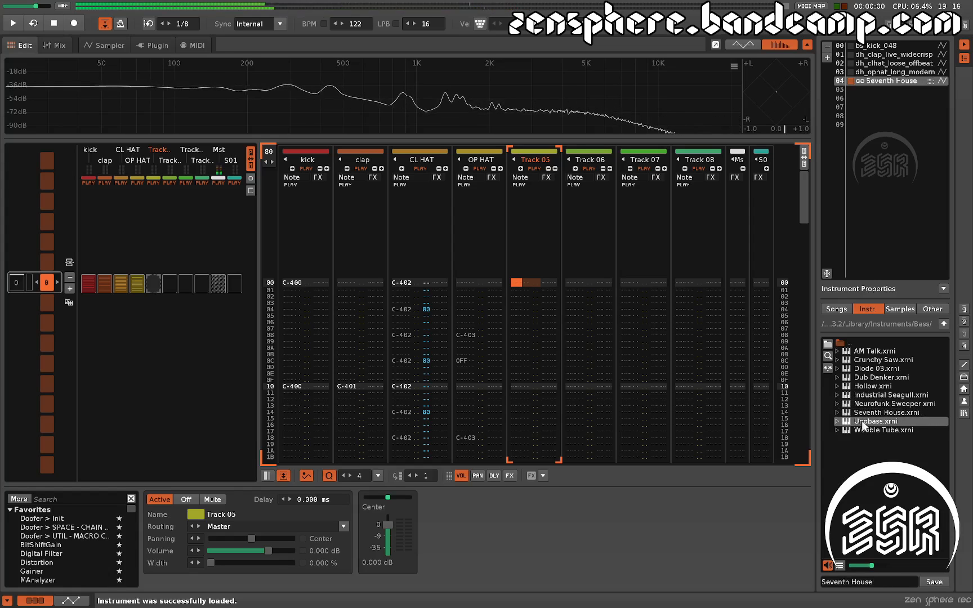
{"action": "left_click", "coordinate": [862, 430]}
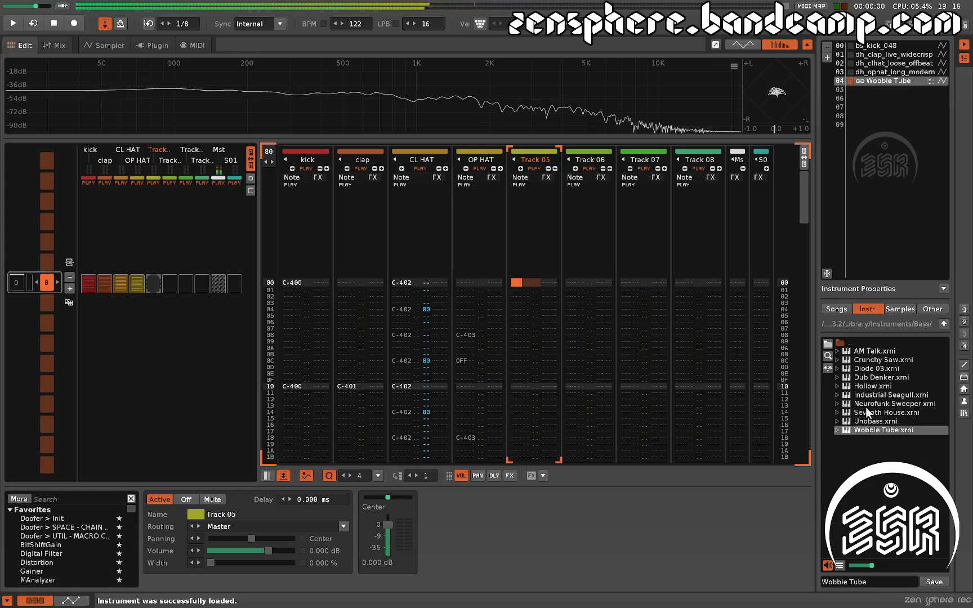
{"action": "left_click", "coordinate": [866, 406]}
{"action": "double_click", "coordinate": [866, 411]}
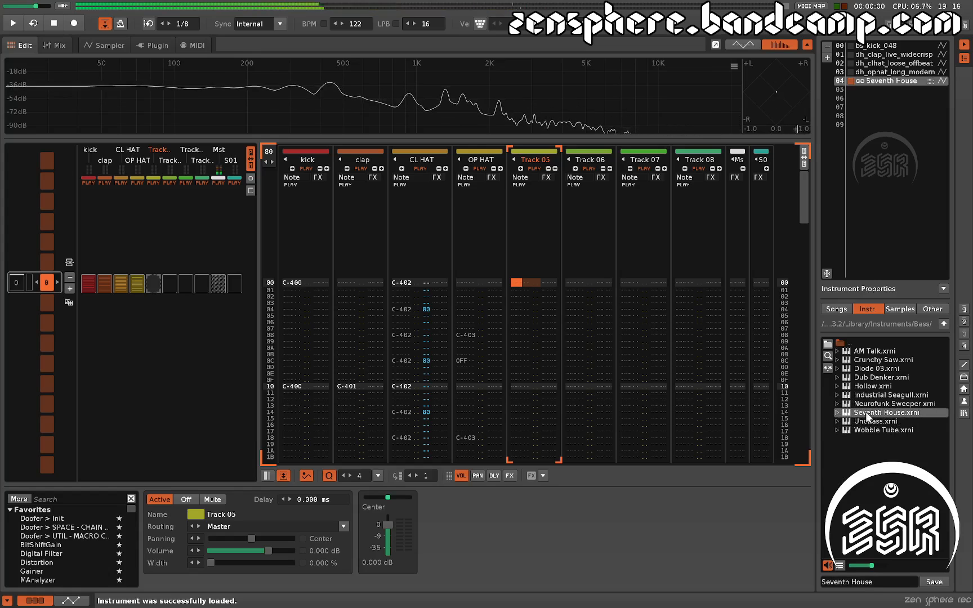
- Turn off phrase playback for the Seventh House instrument in slot 04, keep it selected, and return to the pattern editor
{"action": "double_click", "coordinate": [904, 82]}
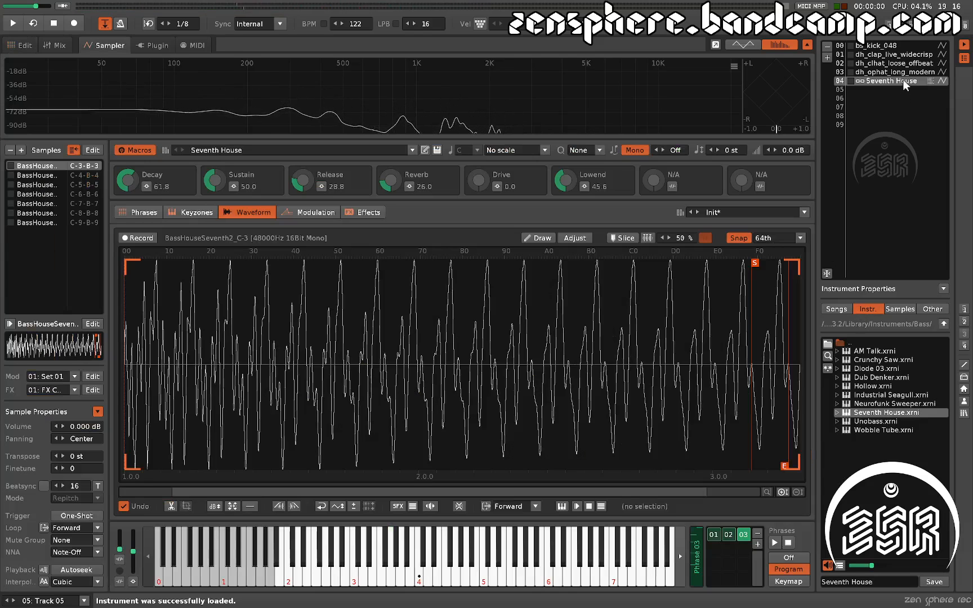
{"action": "double_click", "coordinate": [743, 535]}
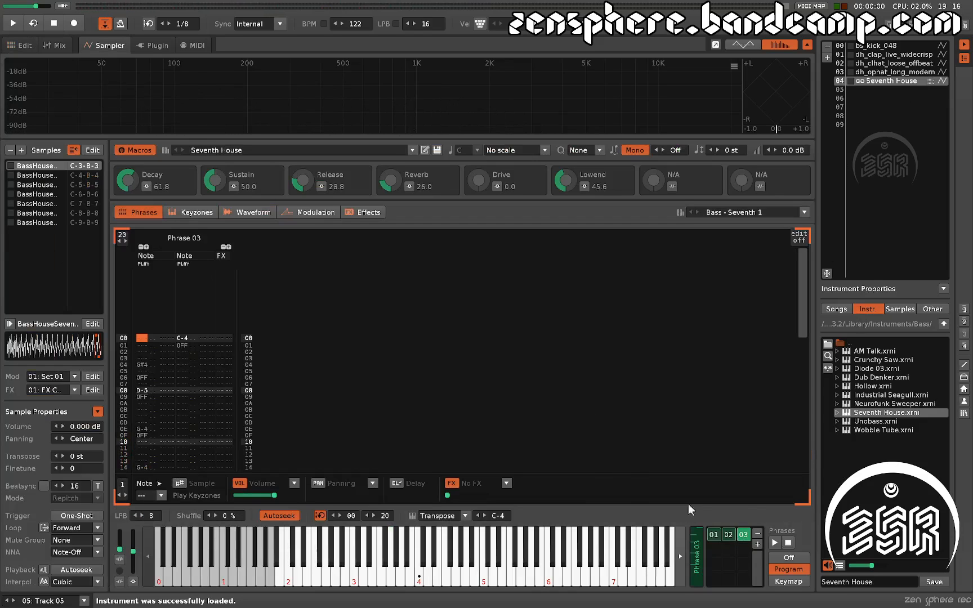
{"action": "left_click", "coordinate": [789, 558]}
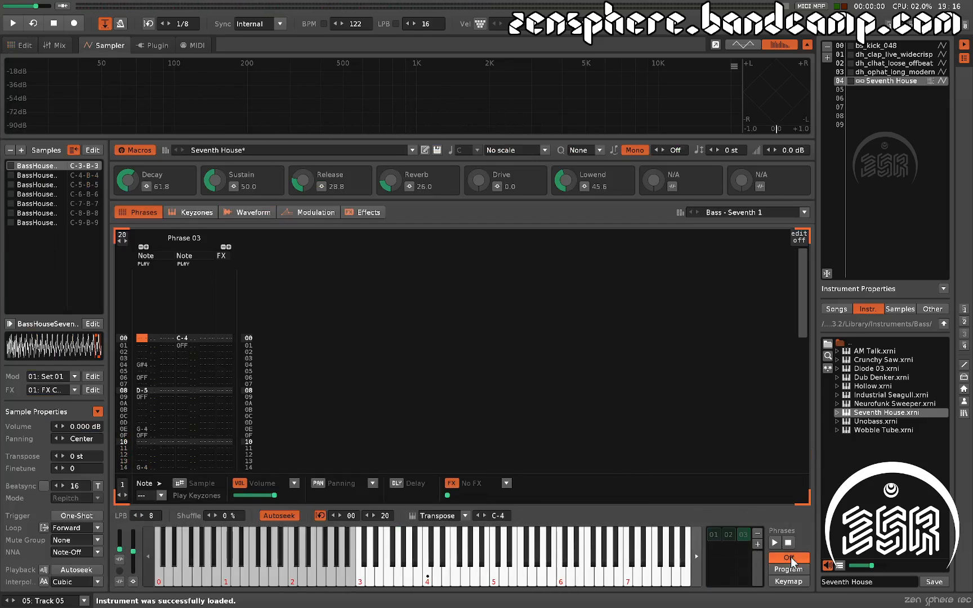
{"action": "left_click", "coordinate": [893, 72]}
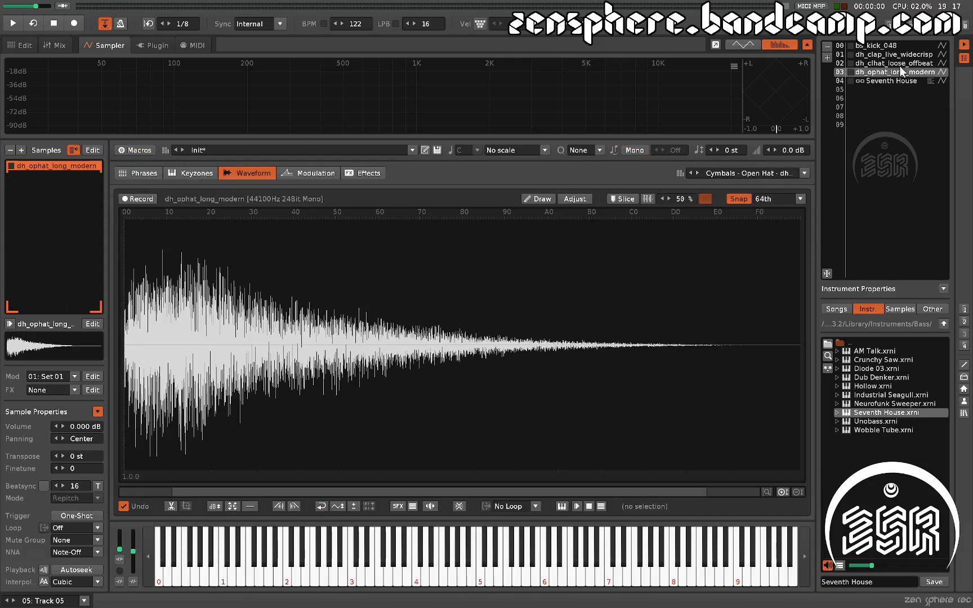
{"action": "left_click", "coordinate": [897, 81]}
{"action": "key", "text": "F1"}
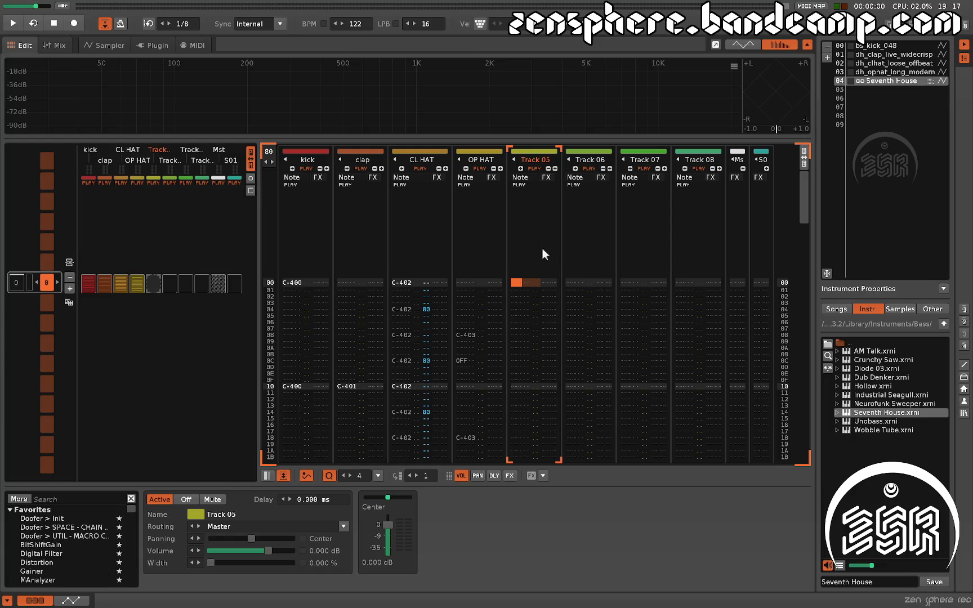
{"action": "left_click", "coordinate": [109, 44]}
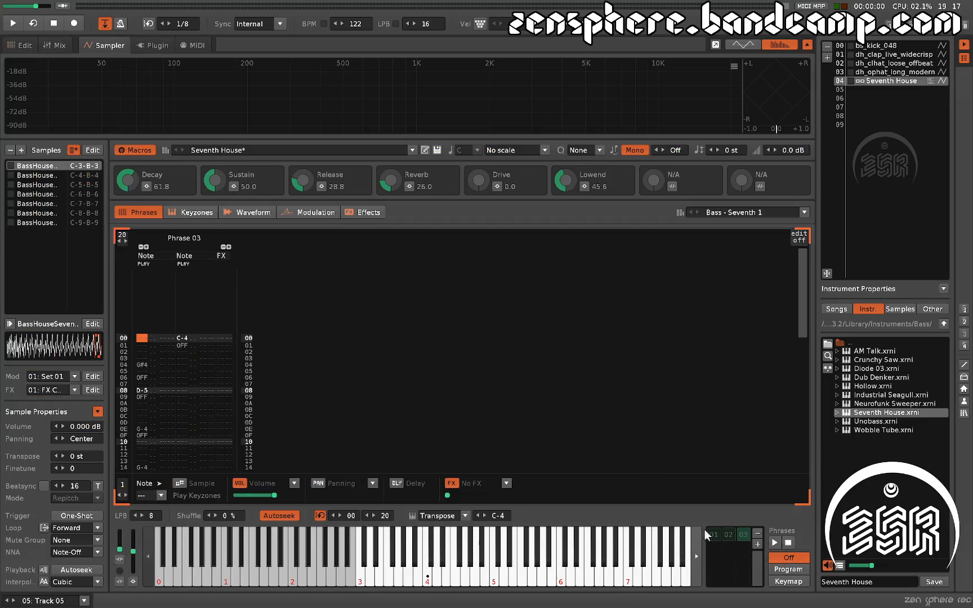
{"action": "left_click", "coordinate": [25, 45]}
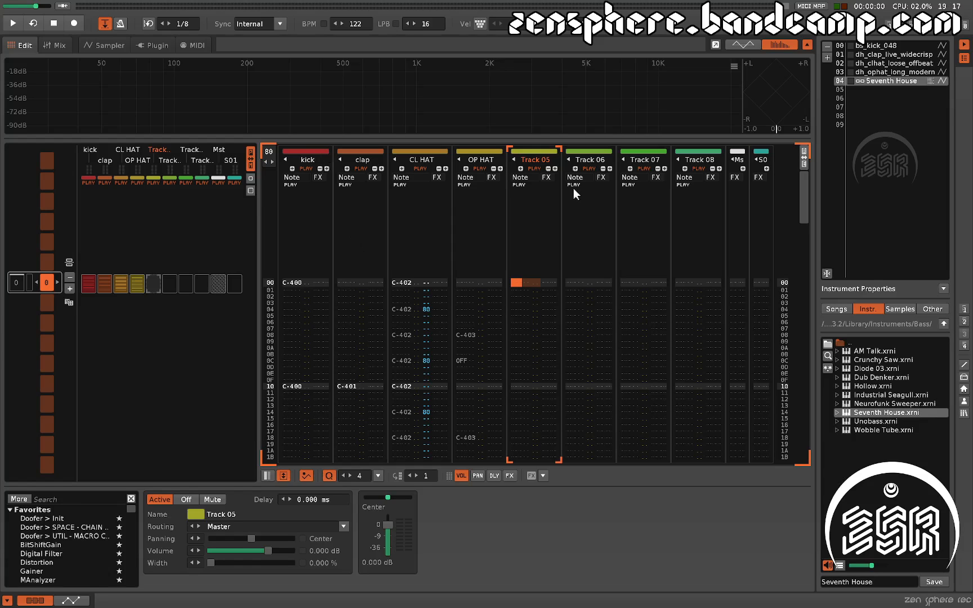
- Audition the Seventh House bass at line 08 of Track 05 and turn on pattern edit mode
{"action": "key", "text": "Down"}
{"action": "key", "text": "Down"}
{"action": "key", "text": "Down"}
{"action": "key", "text": "Down"}
{"action": "key", "text": "Down"}
{"action": "key", "text": "Down"}
{"action": "key", "text": "Down"}
{"action": "key", "text": "Down"}
{"action": "key", "text": "Down"}
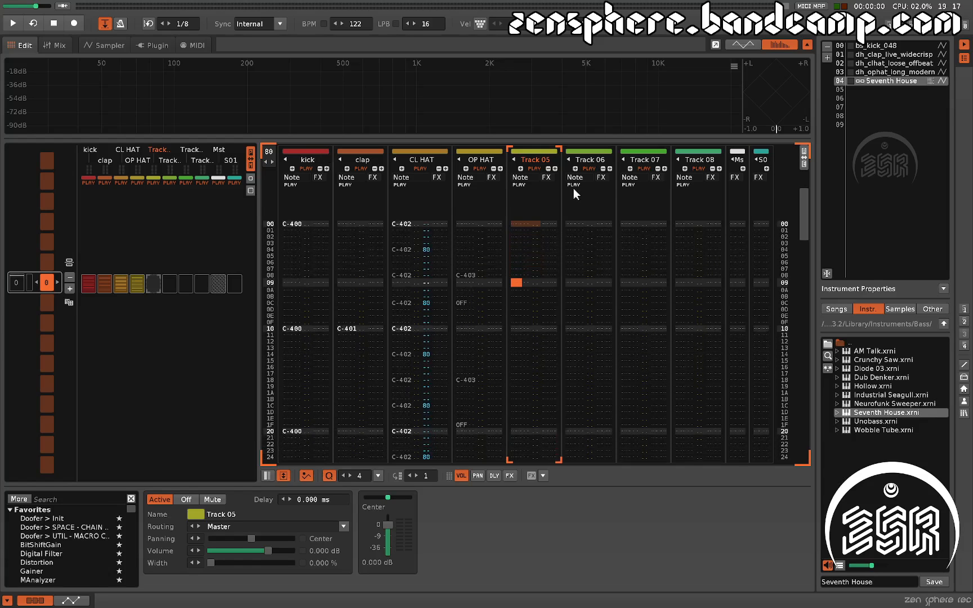
{"action": "key", "text": "Up"}
{"action": "key", "text": "z"}
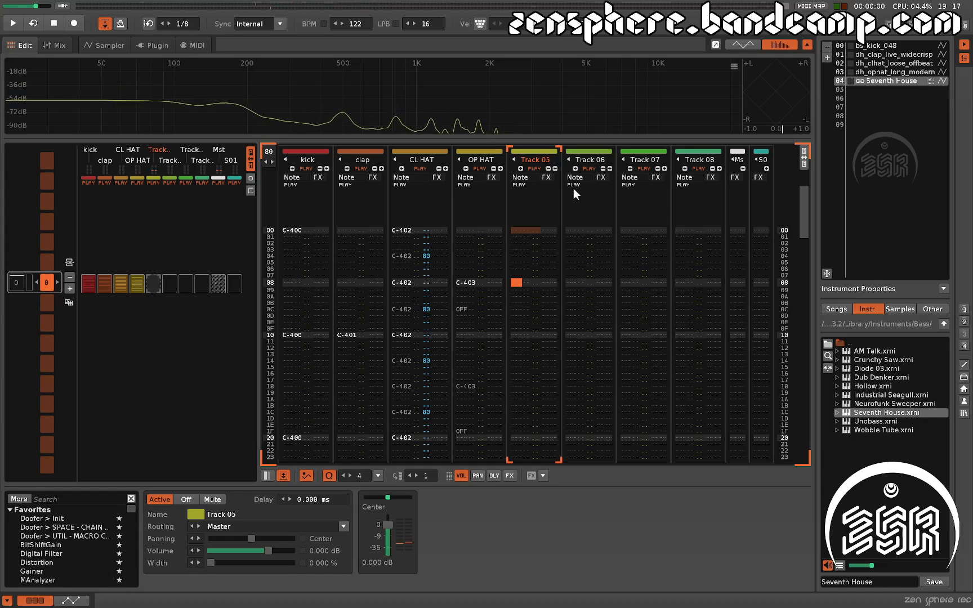
{"action": "key", "text": "z"}
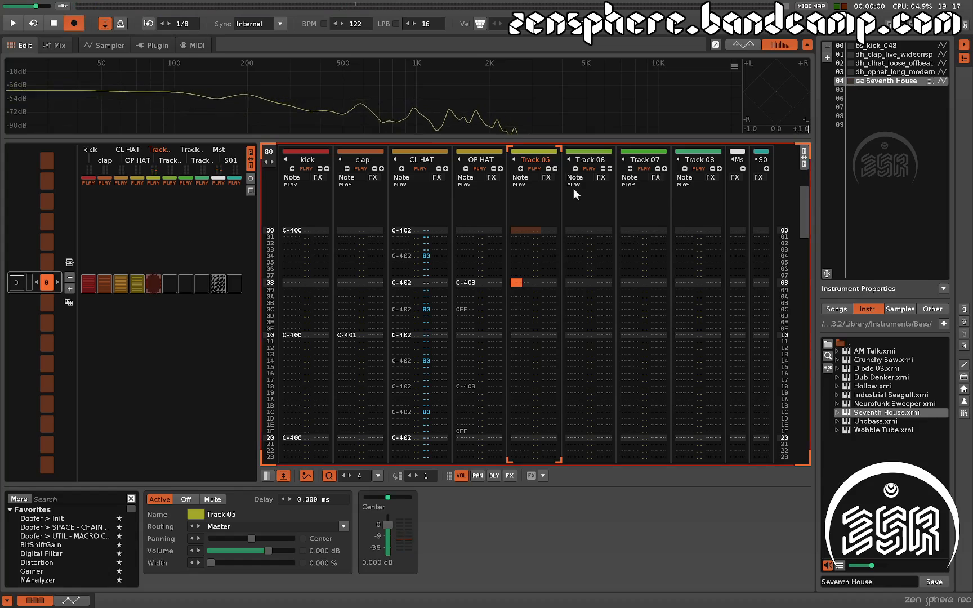
- Enter Seventh House A-3 notes every 16 lines from line 08 to 78 in Track 05, clearing the extra note on line 7F
{"action": "key", "text": "n"}
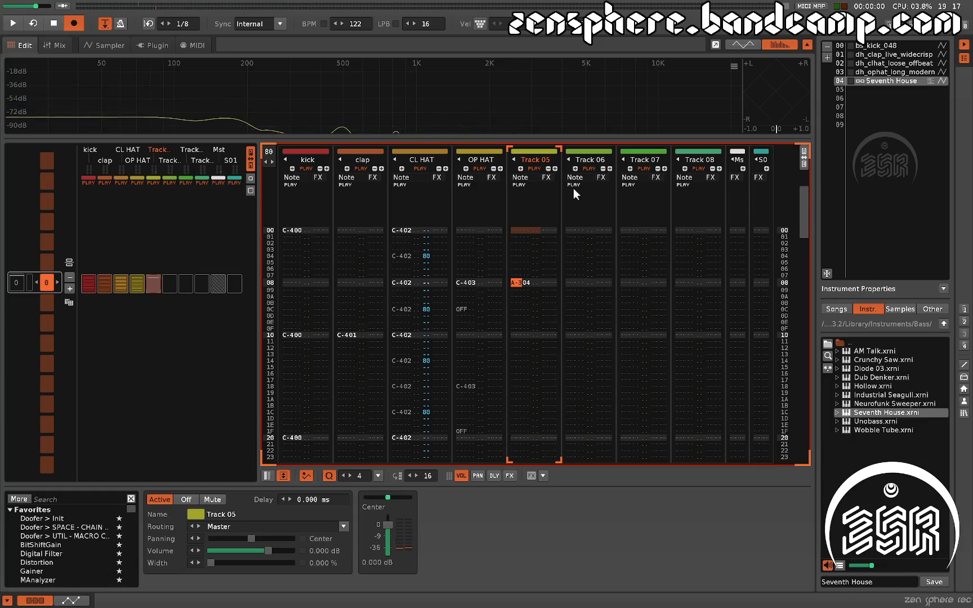
{"action": "key", "text": "space"}
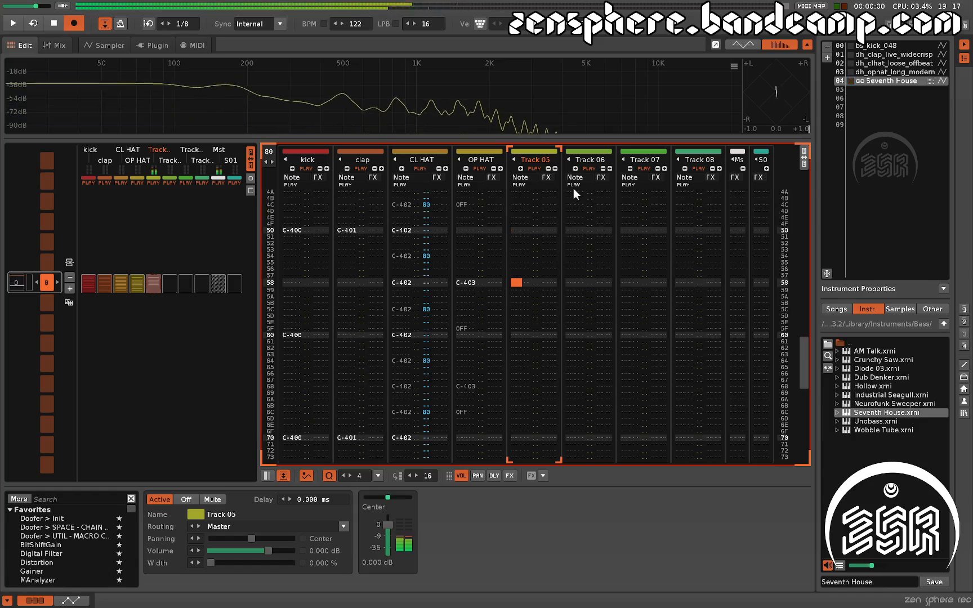
{"action": "key", "text": "n"}
{"action": "key", "text": "n"}
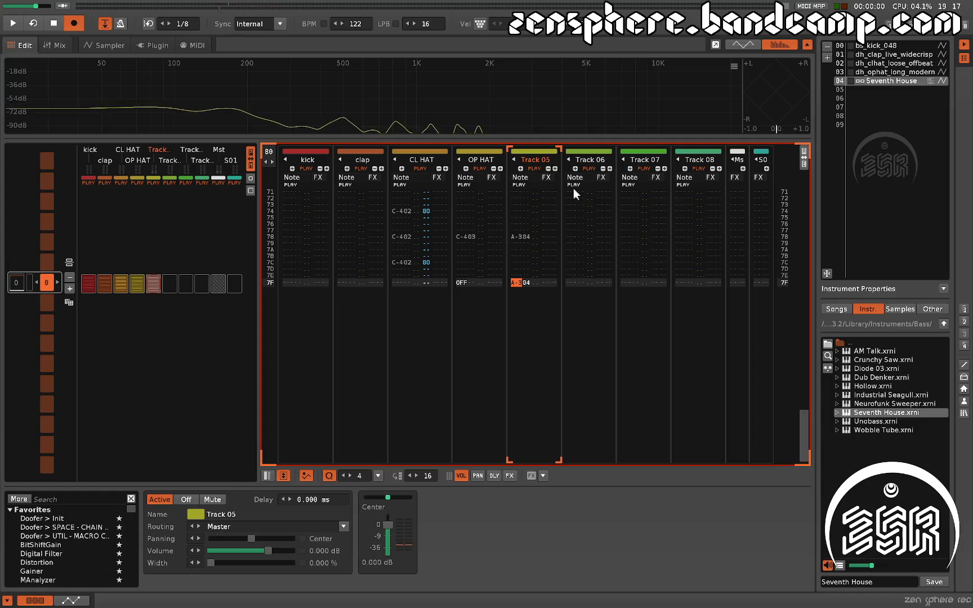
{"action": "key", "text": "Delete"}
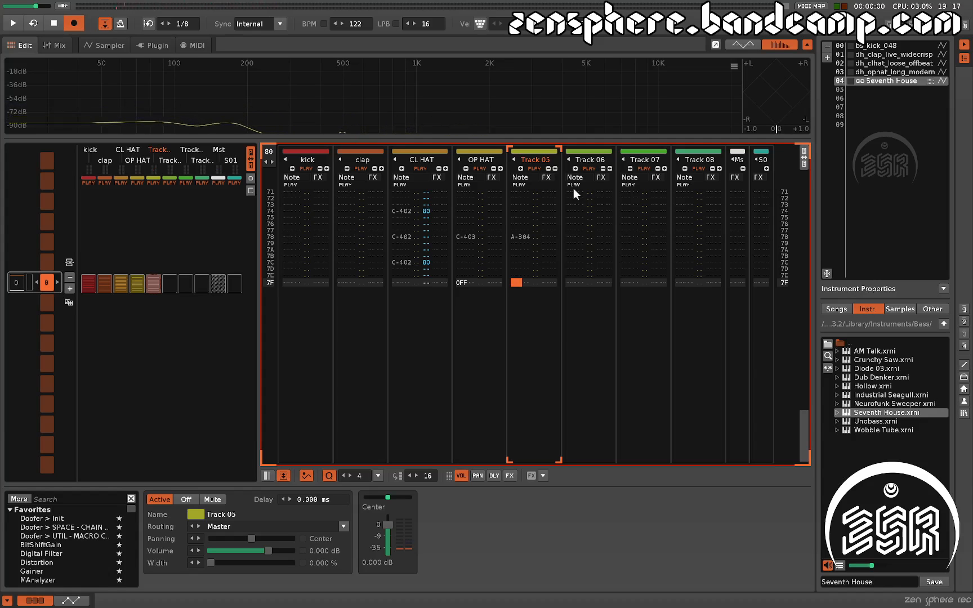
- Add a note-off on line 0D of Track 05 to shorten the first bass note, playing the pattern to judge its length
{"action": "key", "text": "space"}
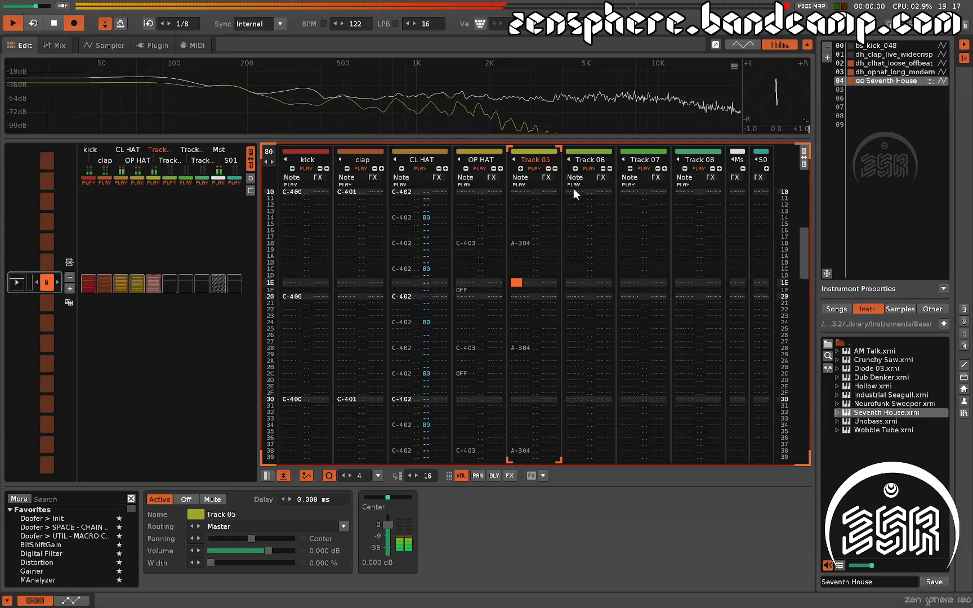
{"action": "key", "text": "space"}
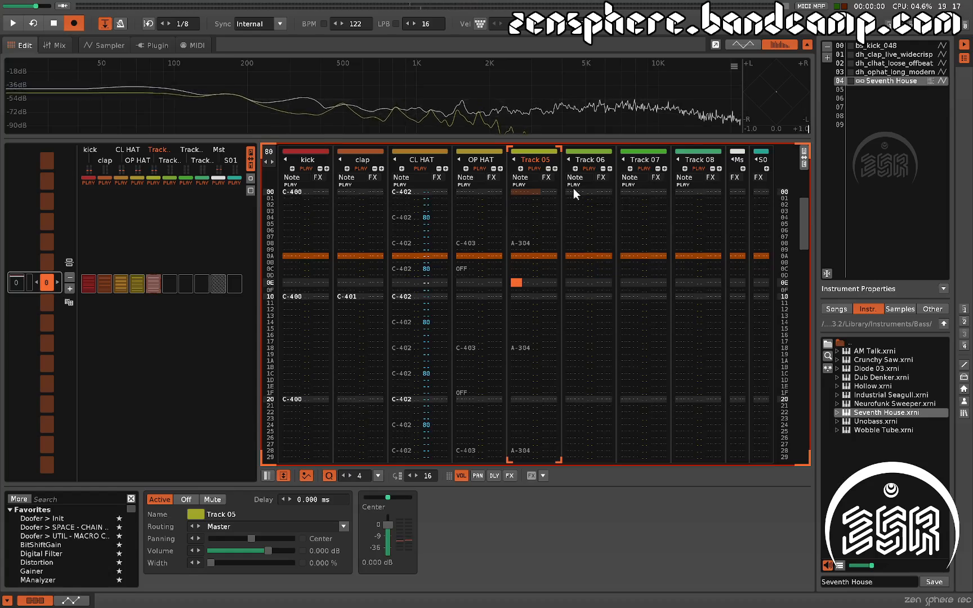
{"action": "key", "text": "space"}
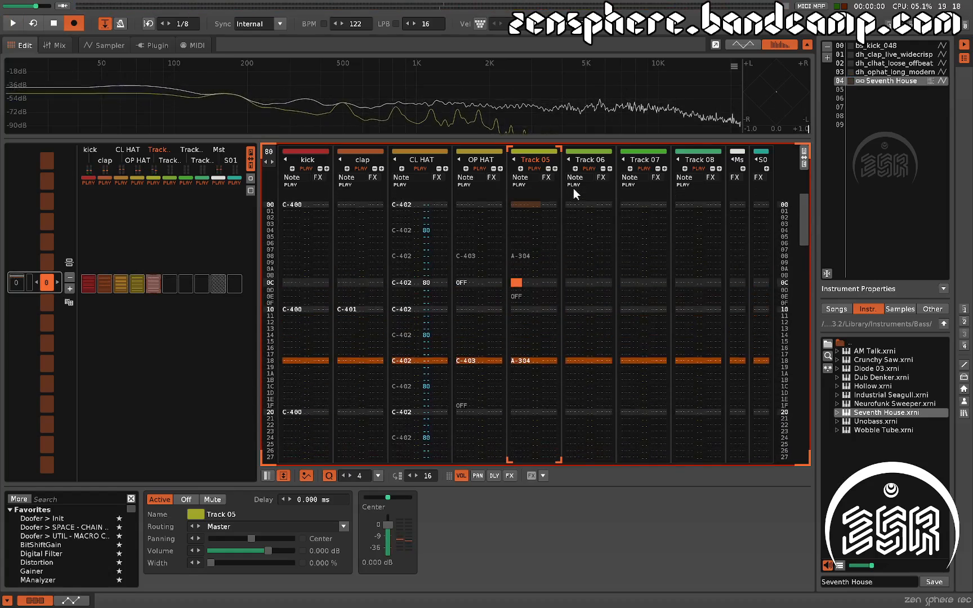
{"action": "key", "text": "space"}
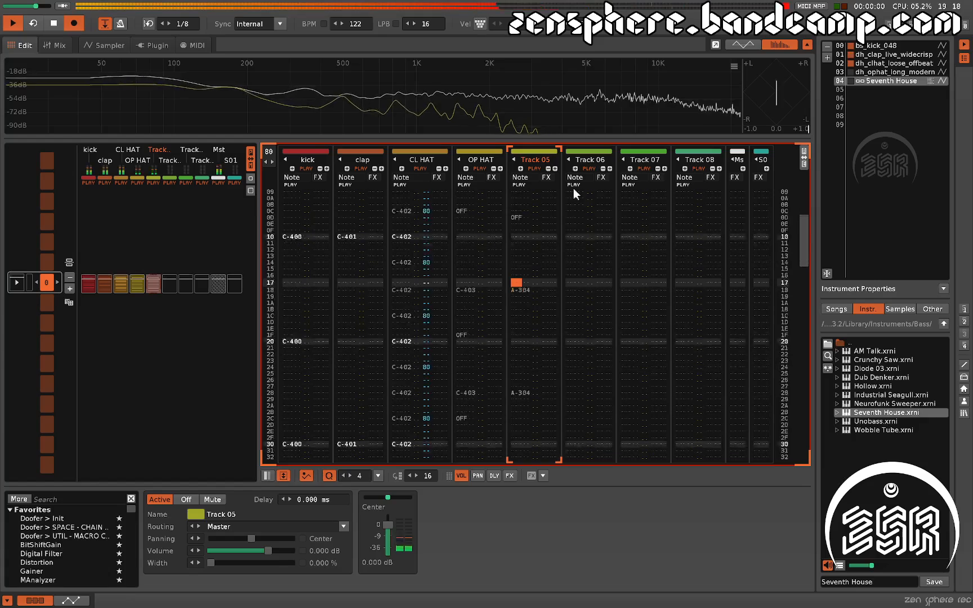
{"action": "key", "text": "space"}
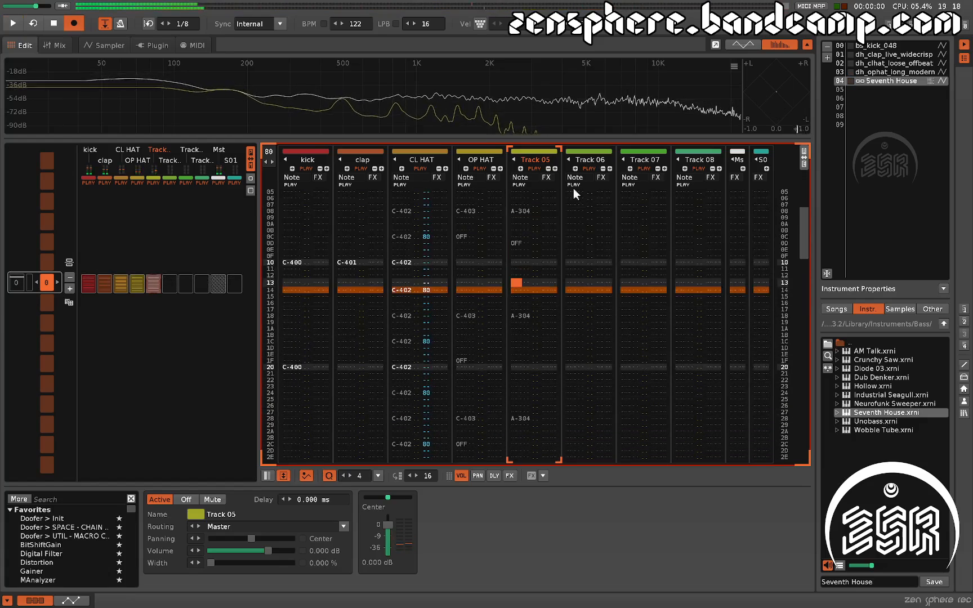
- Copy lines 00 to 0F of Track 05, repeat them every 16 lines through the pattern, and play it back
{"action": "key", "text": "Up"}
{"action": "key", "text": "Up"}
{"action": "key", "text": "Up"}
{"action": "key", "text": "Up"}
{"action": "key", "text": "ctrl+e"}
{"action": "key", "text": "ctrl+e"}
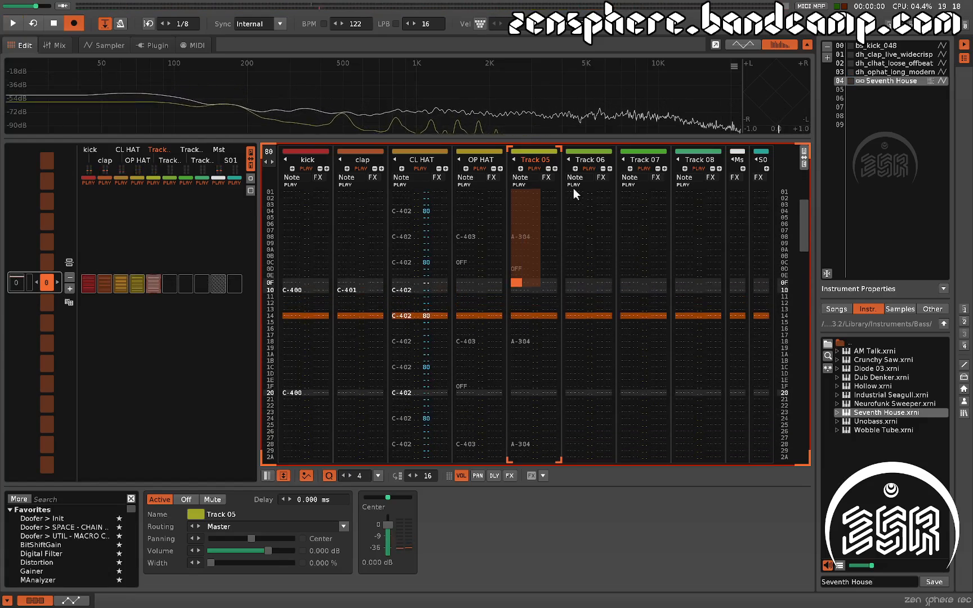
{"action": "key", "text": "Down"}
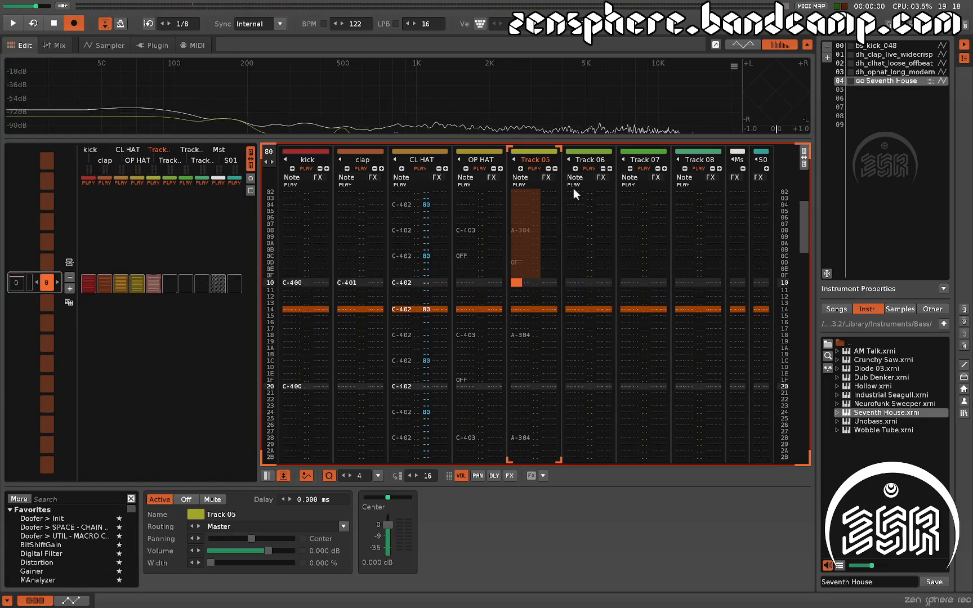
{"action": "key", "text": "space"}
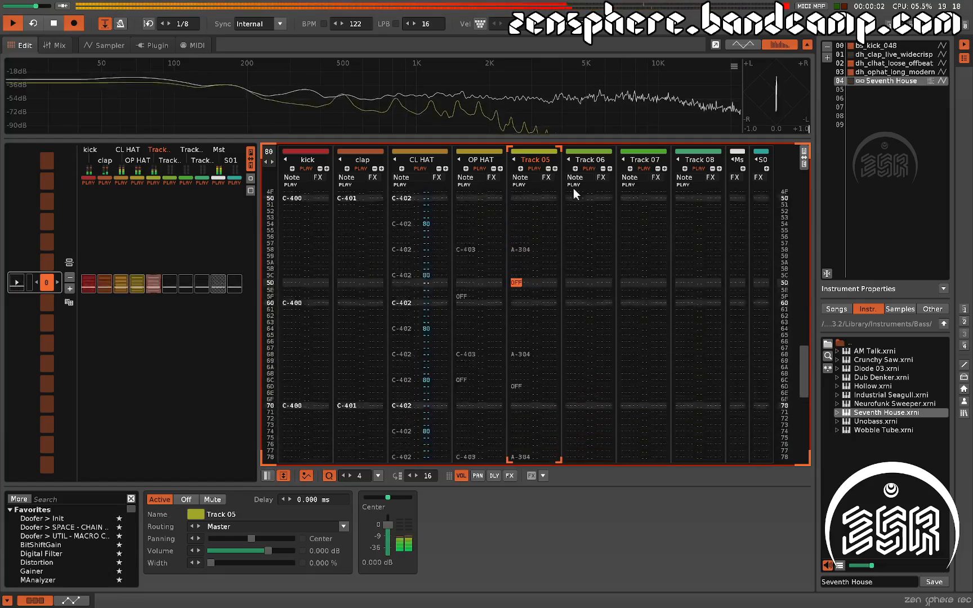
{"action": "key", "text": "space"}
- Set the edit step to 2 and move the Track 05 note-off from line 5D to line 5A
{"action": "key", "text": "Up"}
{"action": "key", "text": "Up"}
{"action": "key", "text": "Up"}
{"action": "key", "text": "Up"}
{"action": "key", "text": "Up"}
{"action": "key", "text": "Up"}
{"action": "key", "text": "Up"}
{"action": "key", "text": "Up"}
{"action": "key", "text": "Up"}
{"action": "key", "text": "Up"}
{"action": "key", "text": "Up"}
{"action": "key", "text": "Up"}
{"action": "key", "text": "Up"}
{"action": "key", "text": "Up"}
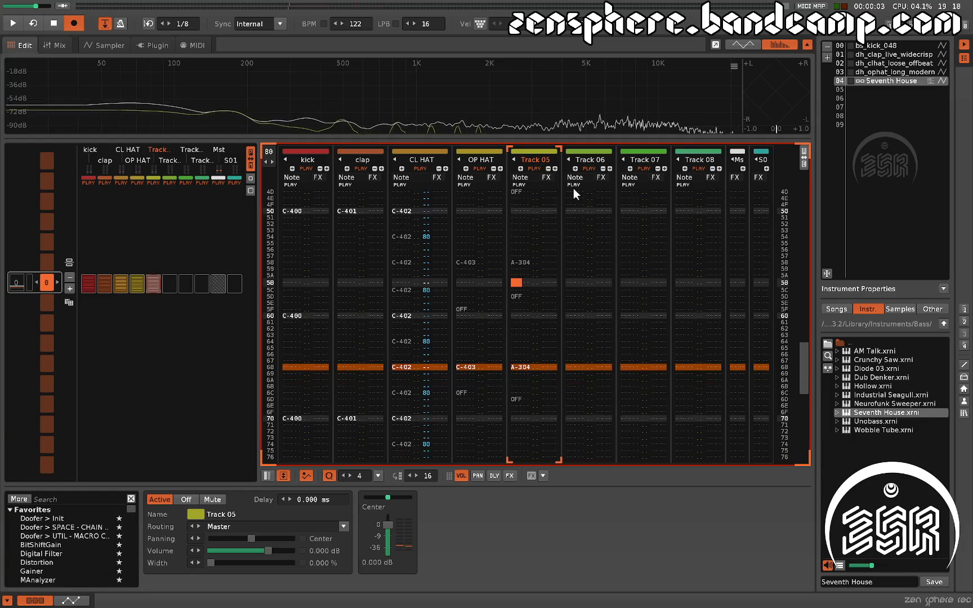
{"action": "key", "text": "Down"}
{"action": "key", "text": "Down"}
{"action": "key", "text": "Down"}
{"action": "key", "text": "Down"}
{"action": "key", "text": "Down"}
{"action": "key", "text": "Down"}
{"action": "key", "text": "Down"}
{"action": "key", "text": "Down"}
{"action": "key", "text": "Down"}
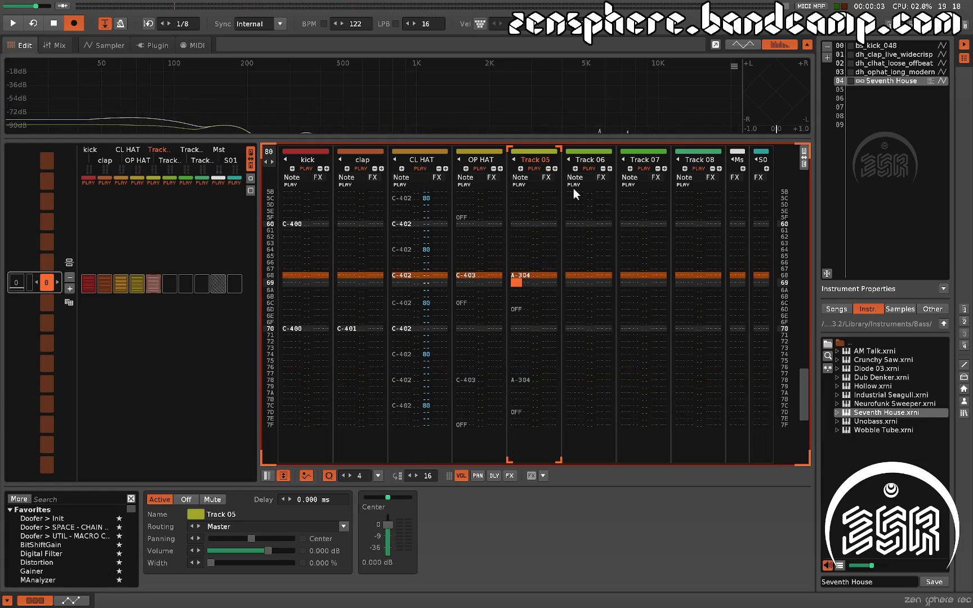
{"action": "key", "text": "Up"}
{"action": "key", "text": "Up"}
{"action": "key", "text": "Up"}
{"action": "key", "text": "Up"}
{"action": "key", "text": "Up"}
{"action": "key", "text": "Up"}
{"action": "key", "text": "Up"}
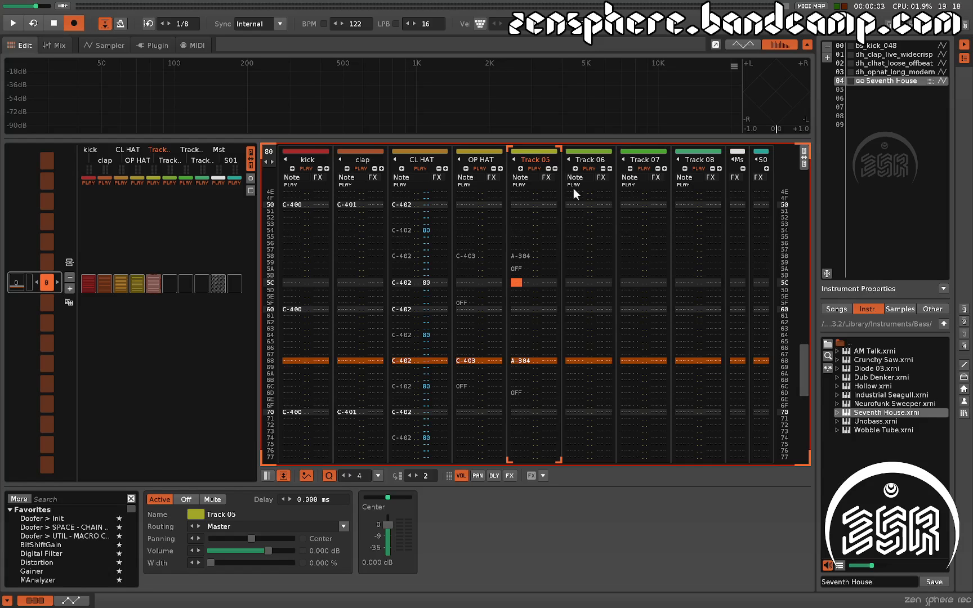
- Enter a C-4 bass note on line 5C and a note-off on line 5F of Track 05, and play the pattern
{"action": "key", "text": "z"}
{"action": "key", "text": "Down"}
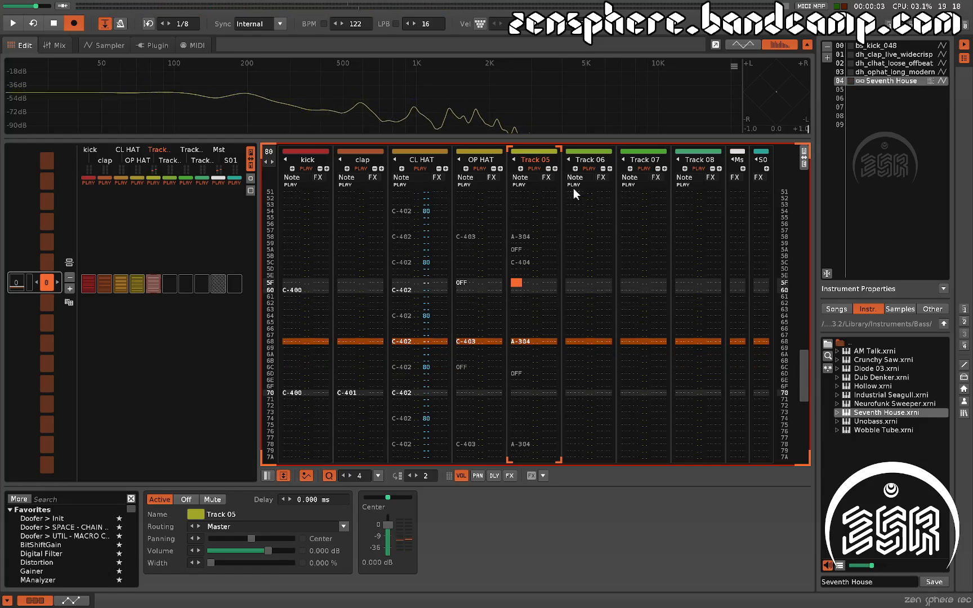
{"action": "key", "text": "space"}
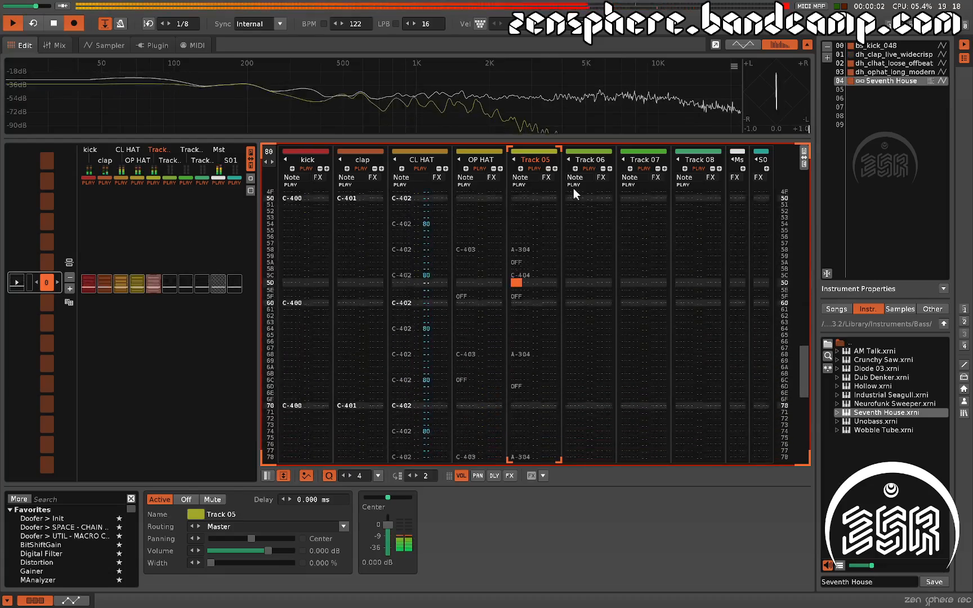
{"action": "key", "text": "space"}
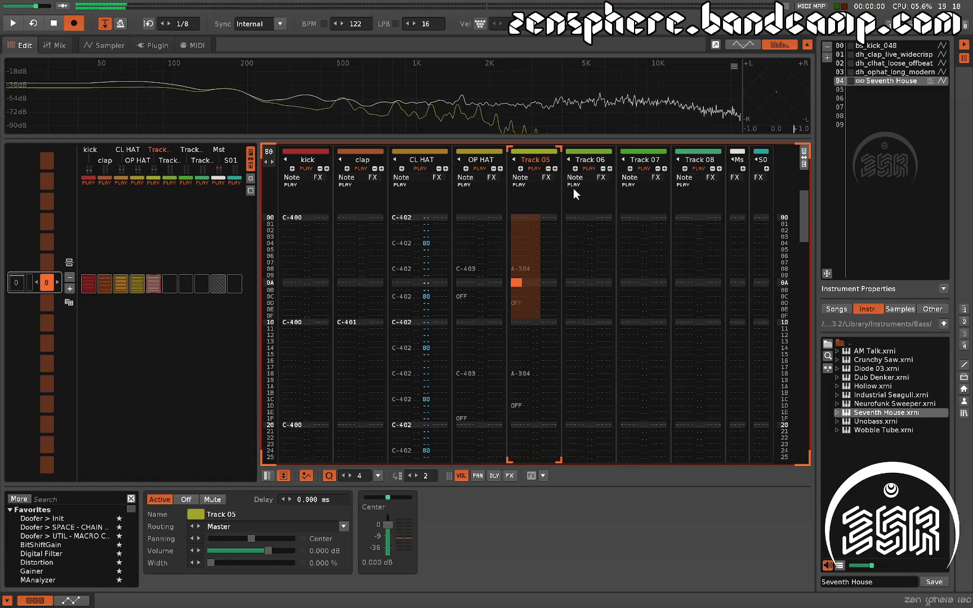
- Play the pattern from line 40 to listen to the bass variation in Track 05
{"action": "key", "text": "Down"}
{"action": "key", "text": "Down"}
{"action": "key", "text": "Down"}
{"action": "key", "text": "Down"}
{"action": "key", "text": "Down"}
{"action": "key", "text": "Down"}
{"action": "key", "text": "Down"}
{"action": "key", "text": "Down"}
{"action": "key", "text": "Down"}
{"action": "key", "text": "Down"}
{"action": "key", "text": "Down"}
{"action": "key", "text": "Down"}
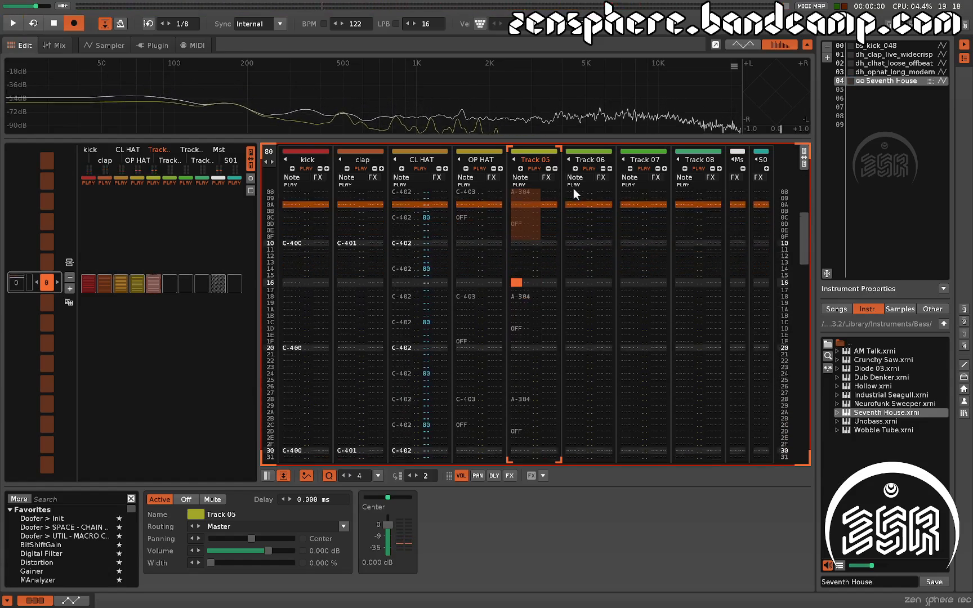
{"action": "key", "text": "Down"}
{"action": "key", "text": "Down"}
{"action": "key", "text": "Down"}
{"action": "key", "text": "Down"}
{"action": "key", "text": "Down"}
{"action": "key", "text": "Down"}
{"action": "key", "text": "Down"}
{"action": "key", "text": "Down"}
{"action": "key", "text": "Down"}
{"action": "key", "text": "Down"}
{"action": "key", "text": "Down"}
{"action": "key", "text": "Down"}
{"action": "key", "text": "Down"}
{"action": "key", "text": "Down"}
{"action": "key", "text": "Down"}
{"action": "key", "text": "Down"}
{"action": "key", "text": "Down"}
{"action": "key", "text": "Down"}
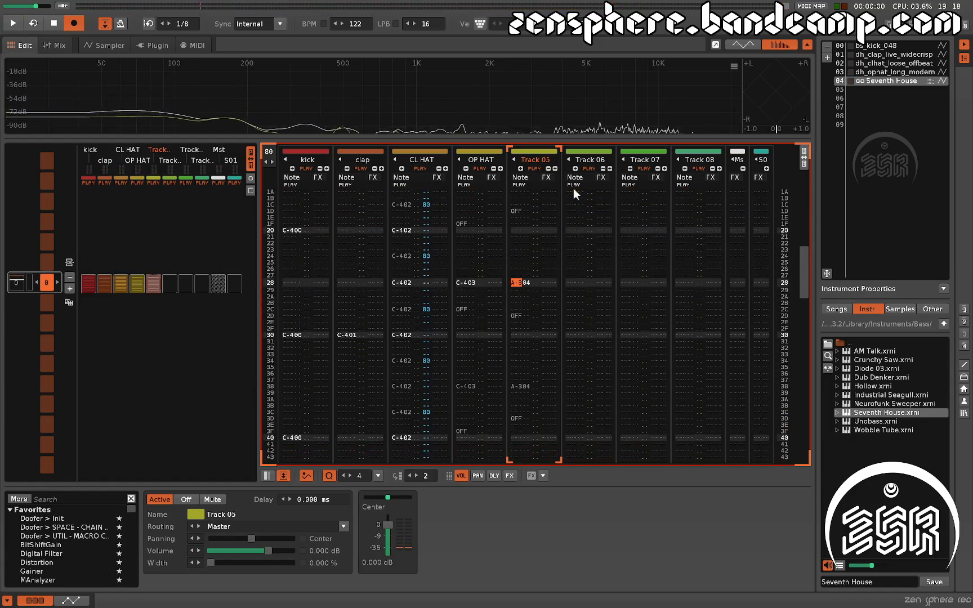
{"action": "key", "text": "Down"}
{"action": "key", "text": "Down"}
{"action": "key", "text": "Down"}
{"action": "key", "text": "Down"}
{"action": "key", "text": "Down"}
{"action": "key", "text": "Down"}
{"action": "key", "text": "Down"}
{"action": "key", "text": "Down"}
{"action": "key", "text": "Down"}
{"action": "key", "text": "Down"}
{"action": "key", "text": "Down"}
{"action": "key", "text": "Down"}
{"action": "key", "text": "Down"}
{"action": "key", "text": "Down"}
{"action": "key", "text": "Down"}
{"action": "key", "text": "Down"}
{"action": "key", "text": "Down"}
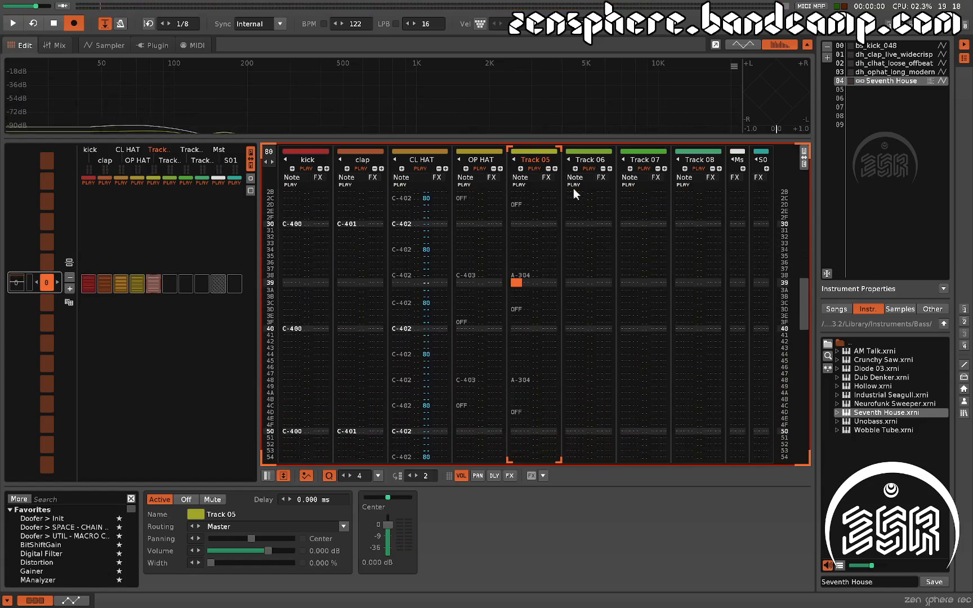
{"action": "key", "text": "Down"}
{"action": "key", "text": "Down"}
{"action": "key", "text": "Down"}
{"action": "key", "text": "Down"}
{"action": "key", "text": "Down"}
{"action": "key", "text": "Down"}
{"action": "key", "text": "Down"}
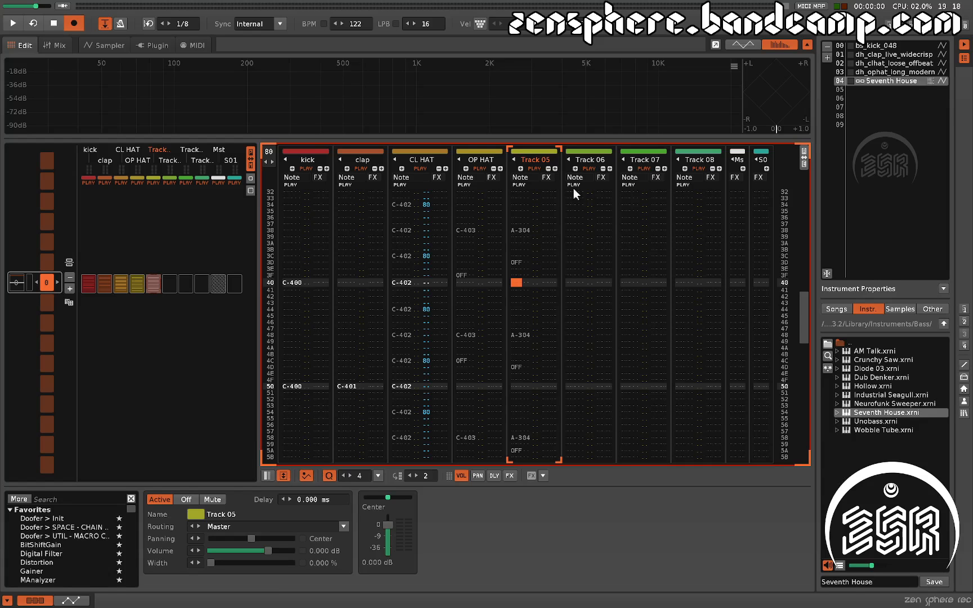
{"action": "key", "text": "space"}
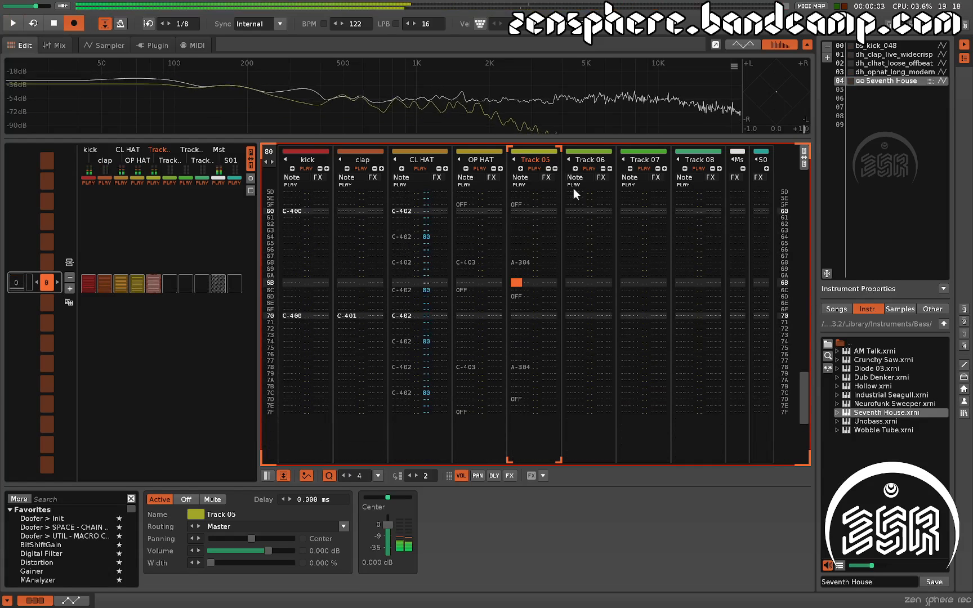
- Review the closing bass notes of Track 05 between lines 62 and 75
{"action": "key", "text": "Up"}
{"action": "key", "text": "Up"}
{"action": "key", "text": "Up"}
{"action": "key", "text": "Up"}
{"action": "key", "text": "Up"}
{"action": "key", "text": "Up"}
{"action": "key", "text": "Up"}
{"action": "key", "text": "Up"}
{"action": "key", "text": "Up"}
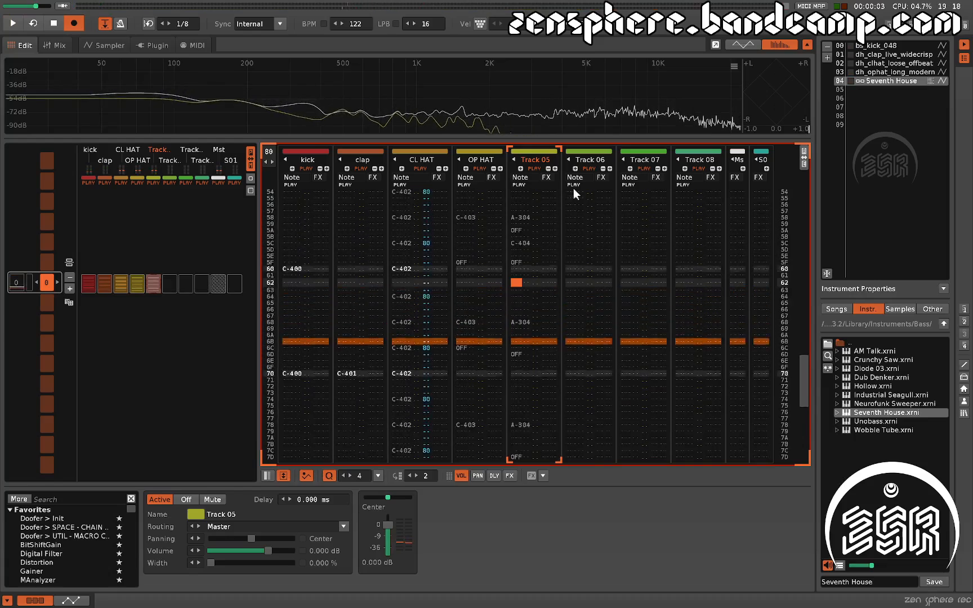
{"action": "key", "text": "Down"}
{"action": "key", "text": "Down"}
{"action": "key", "text": "Down"}
{"action": "key", "text": "Down"}
{"action": "key", "text": "Down"}
{"action": "key", "text": "Down"}
{"action": "key", "text": "Down"}
{"action": "key", "text": "Down"}
{"action": "key", "text": "Down"}
{"action": "key", "text": "Down"}
{"action": "key", "text": "Down"}
{"action": "key", "text": "Down"}
{"action": "key", "text": "Down"}
{"action": "key", "text": "Down"}
{"action": "key", "text": "Down"}
{"action": "key", "text": "Down"}
{"action": "key", "text": "Down"}
{"action": "key", "text": "Down"}
{"action": "key", "text": "Down"}
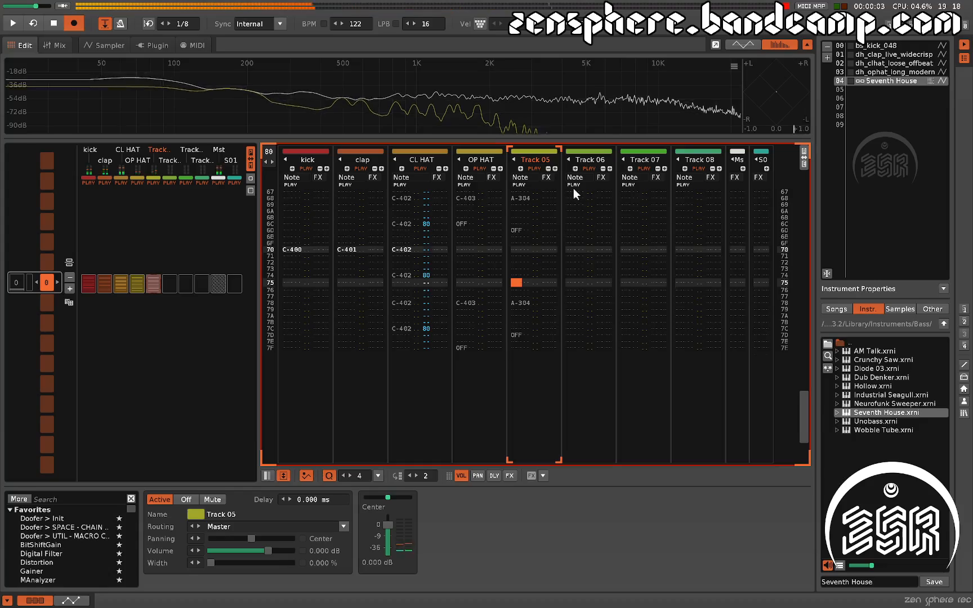
- Play the pattern from line 57 to listen to the bass variation in Track 05
{"action": "key", "text": "Up"}
{"action": "key", "text": "Up"}
{"action": "key", "text": "Up"}
{"action": "key", "text": "Up"}
{"action": "key", "text": "Up"}
{"action": "key", "text": "Up"}
{"action": "key", "text": "Up"}
{"action": "key", "text": "Up"}
{"action": "key", "text": "Up"}
{"action": "key", "text": "Up"}
{"action": "key", "text": "Up"}
{"action": "key", "text": "Up"}
{"action": "key", "text": "Up"}
{"action": "key", "text": "Up"}
{"action": "key", "text": "Up"}
{"action": "key", "text": "Up"}
{"action": "key", "text": "Up"}
{"action": "key", "text": "Up"}
{"action": "key", "text": "Up"}
{"action": "key", "text": "Up"}
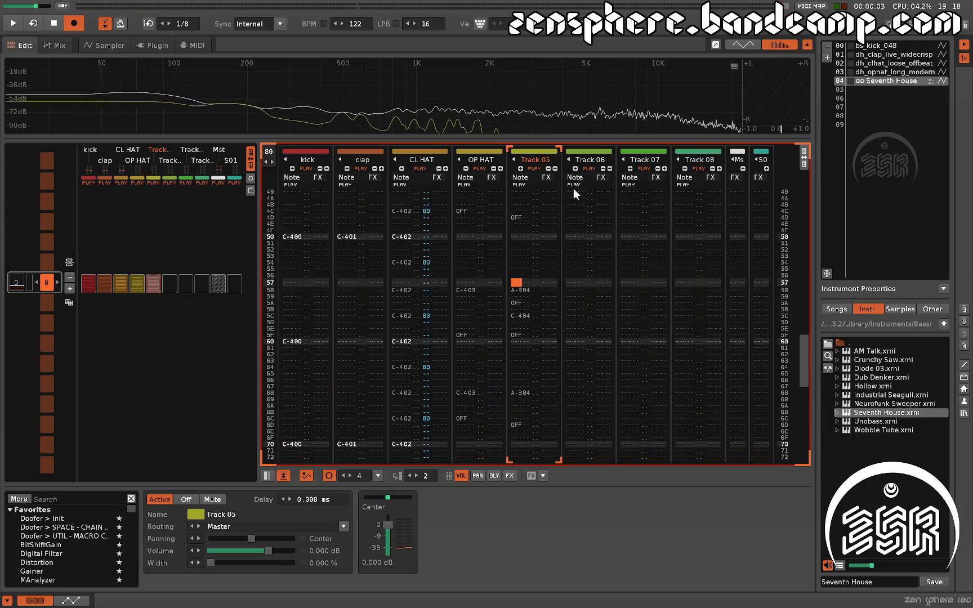
{"action": "key", "text": "space"}
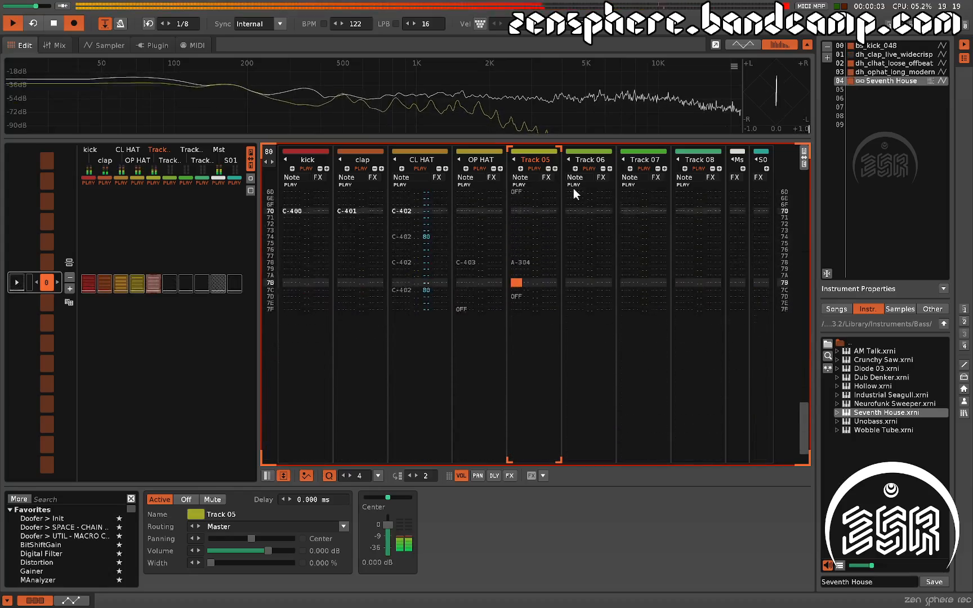
{"action": "key", "text": "space"}
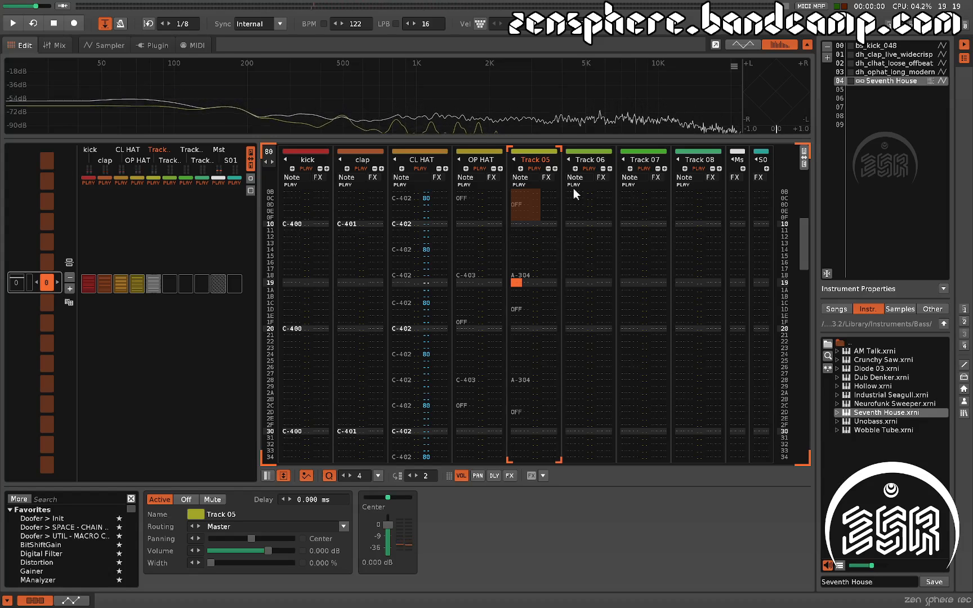
- Rename Track 05 as BASS
{"action": "double_click", "coordinate": [533, 158]}
{"action": "type", "text": "B"}
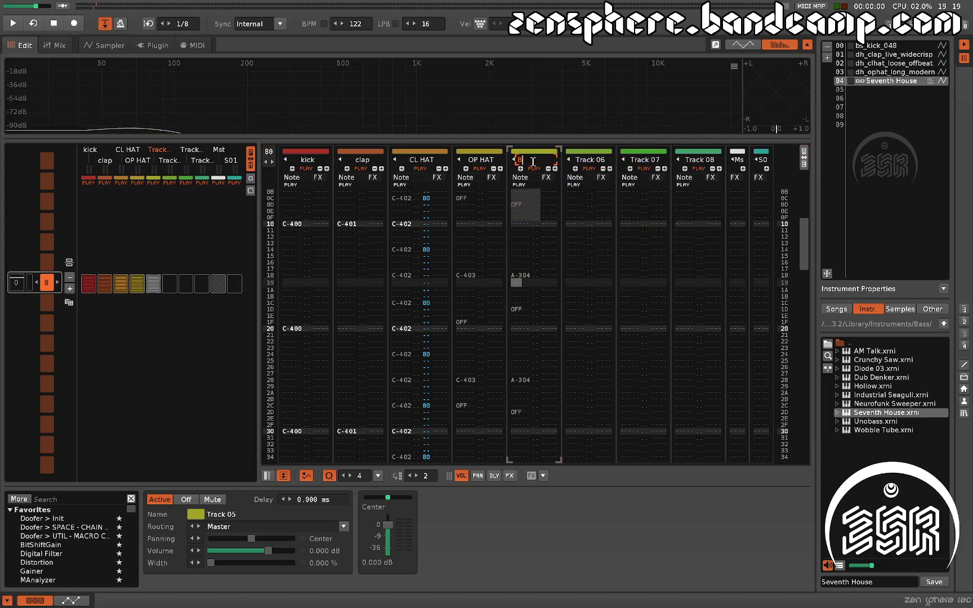
{"action": "type", "text": "ASS"}
{"action": "key", "text": "Return"}
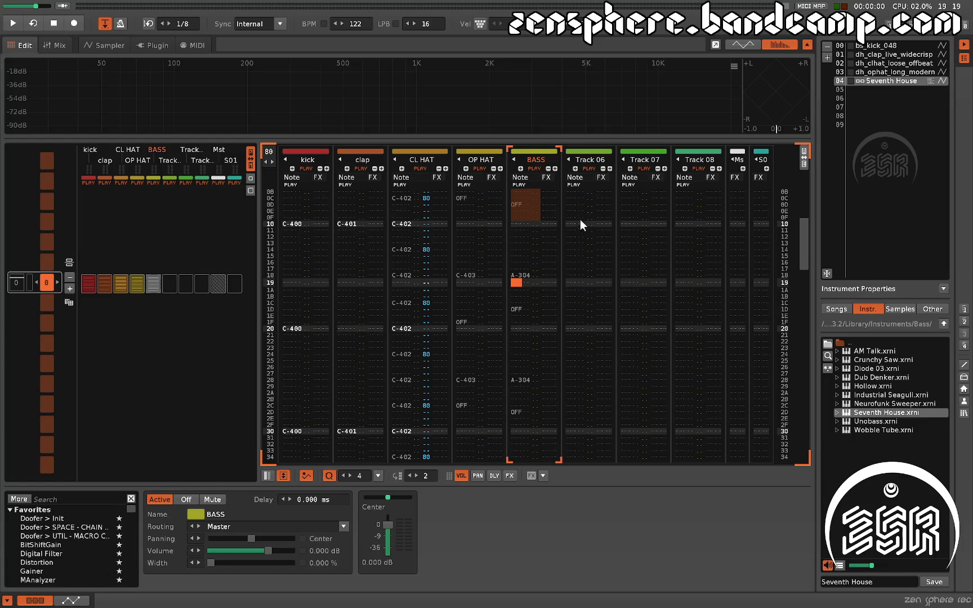
- Load Fuzzy Slide.xrni from the Leads instrument library into empty instrument slot 05
{"action": "double_click", "coordinate": [905, 90]}
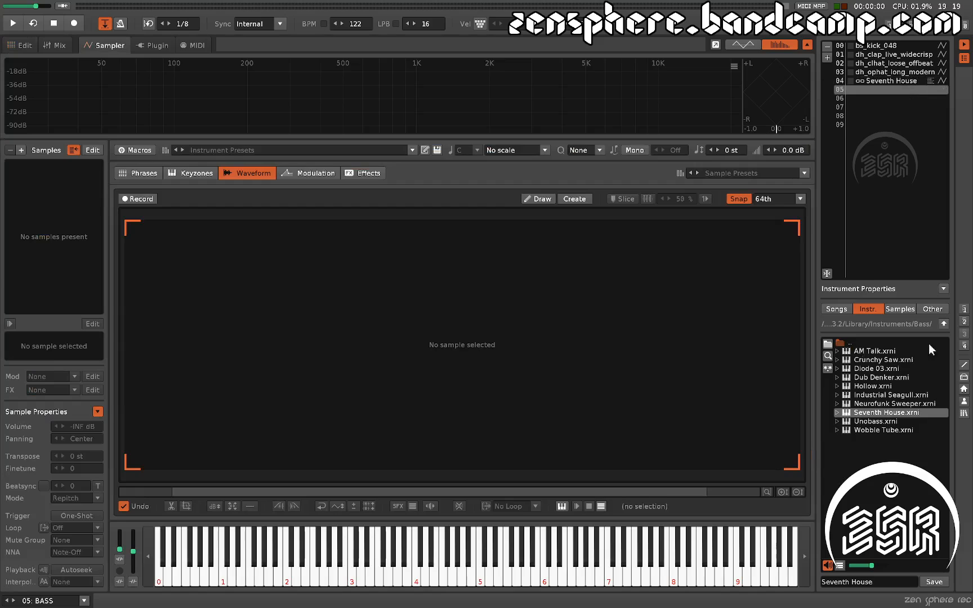
{"action": "left_click", "coordinate": [944, 325]}
{"action": "left_click", "coordinate": [864, 386]}
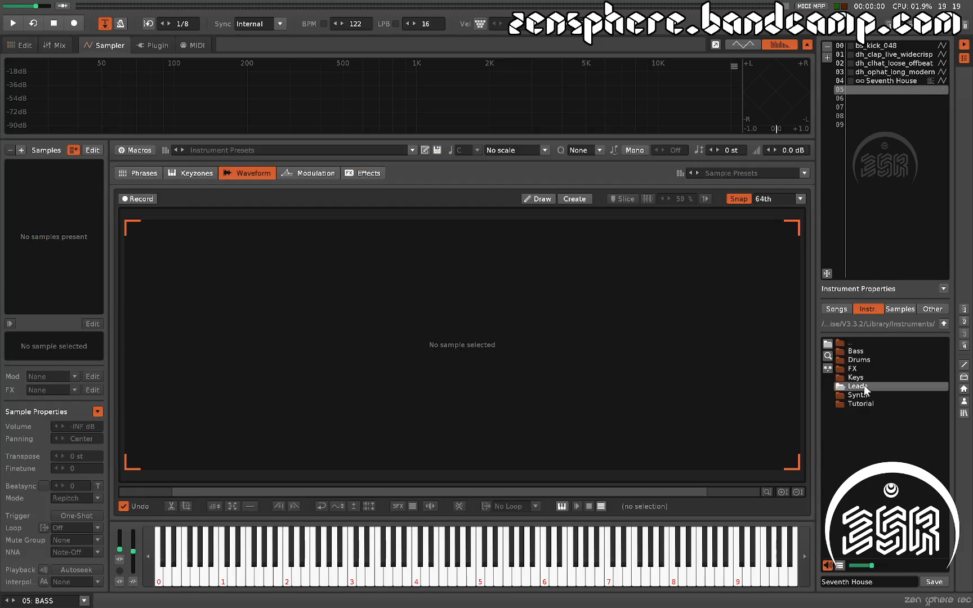
{"action": "double_click", "coordinate": [862, 386]}
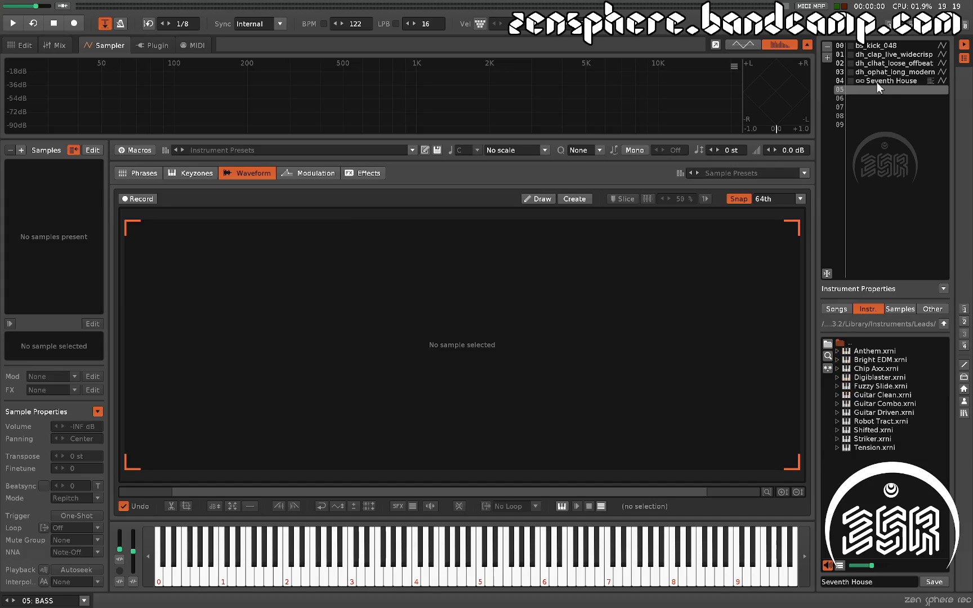
{"action": "double_click", "coordinate": [874, 386]}
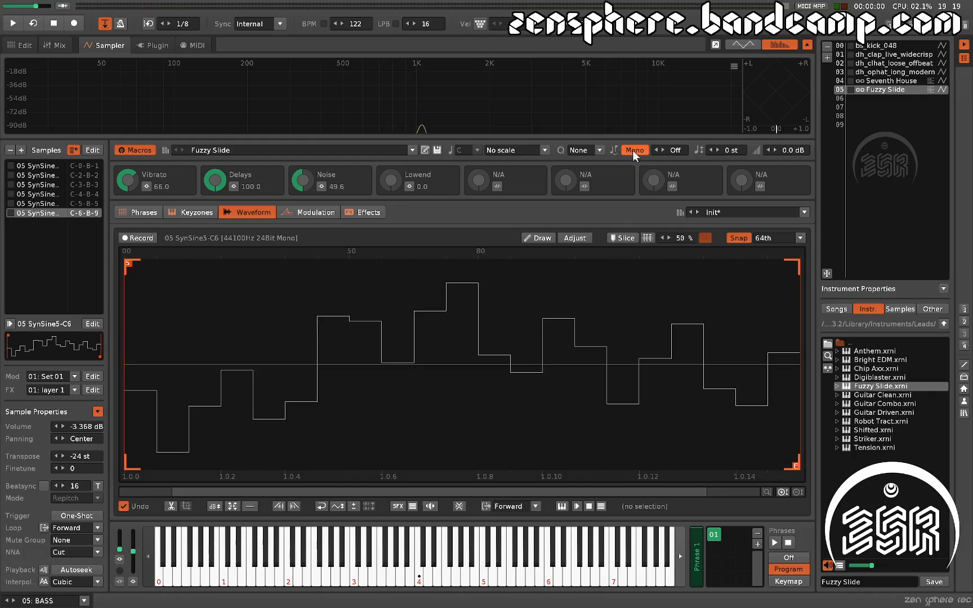
- Turn off phrase playback for the Fuzzy Slide instrument and return to the pattern editor
{"action": "left_click", "coordinate": [714, 537]}
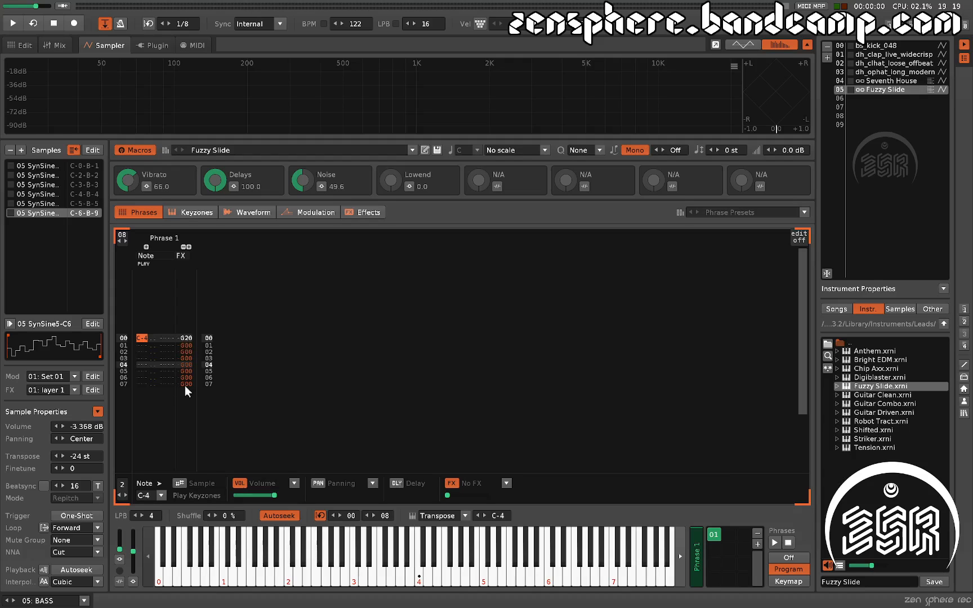
{"action": "left_click", "coordinate": [792, 558]}
{"action": "key", "text": "F2"}
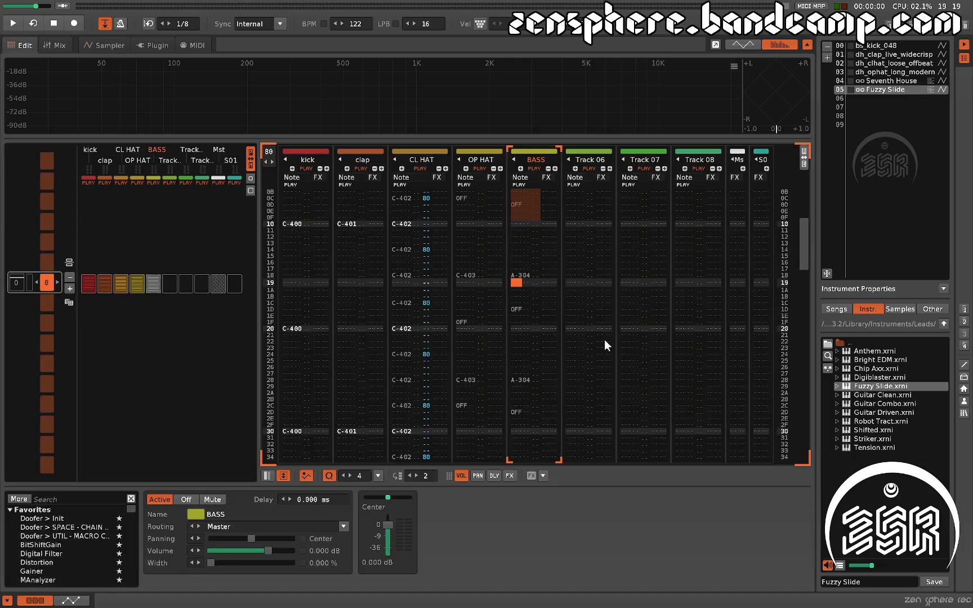
- Rename Track 06 as melodic
{"action": "left_click", "coordinate": [593, 229]}
{"action": "scroll", "coordinate": [581, 335], "scroll_direction": "up", "scroll_amount": 5}
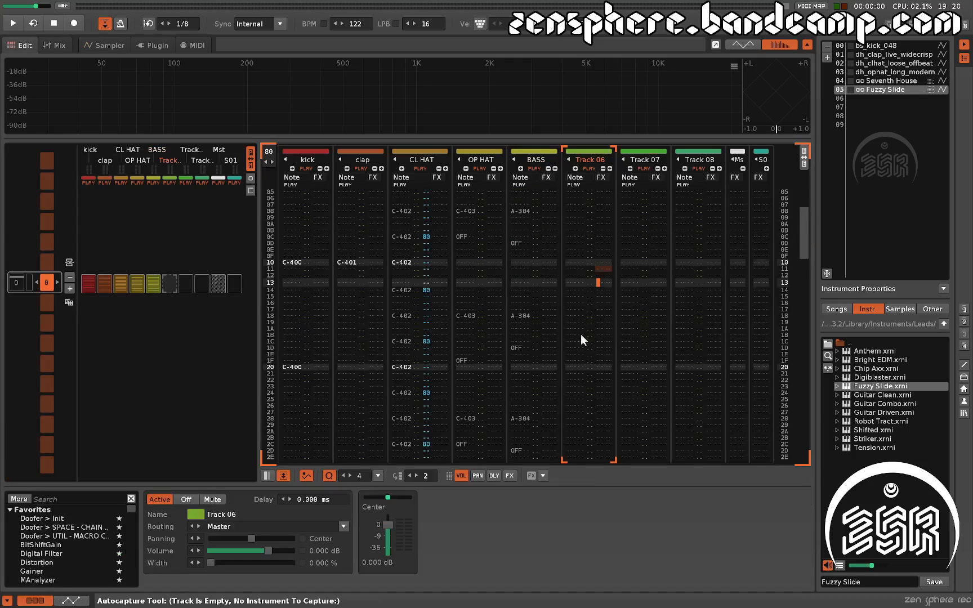
{"action": "scroll", "coordinate": [581, 332], "scroll_direction": "up", "scroll_amount": 3}
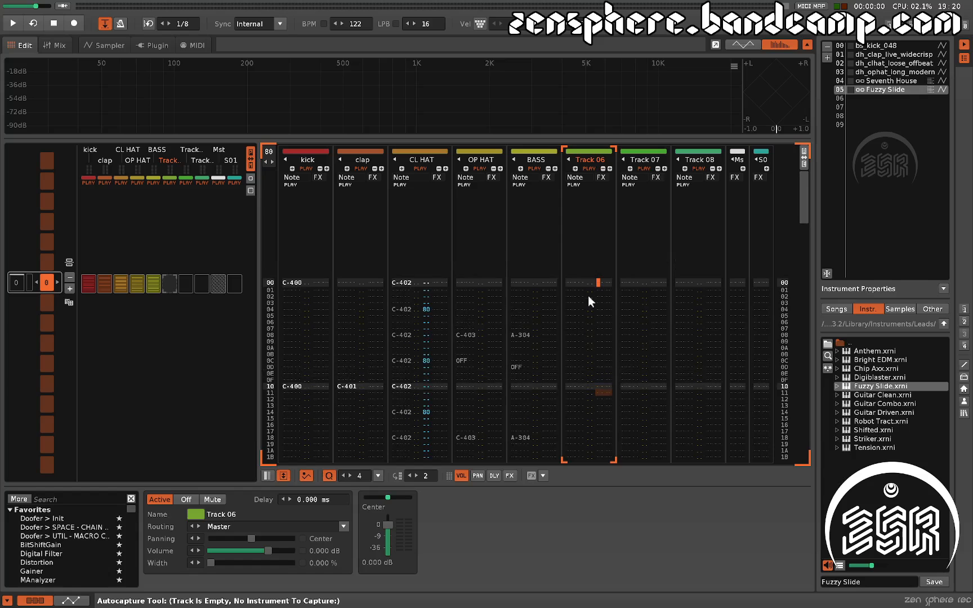
{"action": "double_click", "coordinate": [591, 159]}
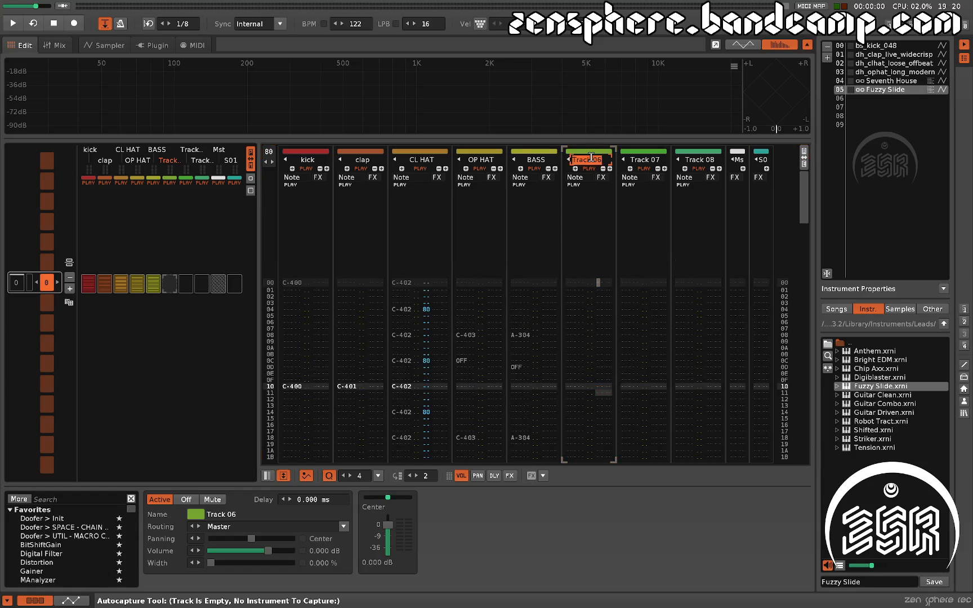
{"action": "type", "text": "melodic"}
{"action": "key", "text": "Return"}
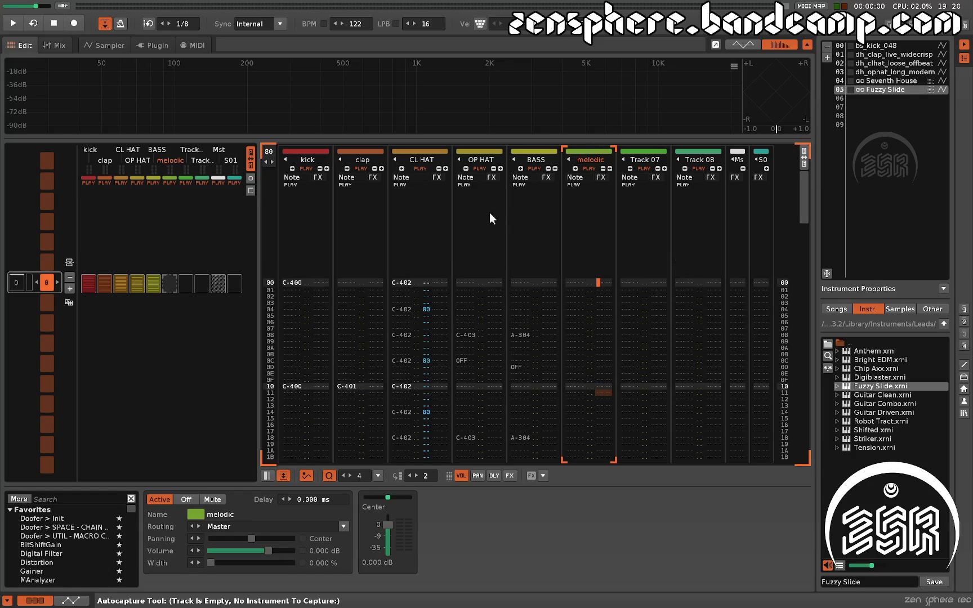
- Enter an A-3, C-4 and E-4 chord with Fuzzy Slide across three note columns on line 00 of the melodic track
{"action": "left_click", "coordinate": [578, 285]}
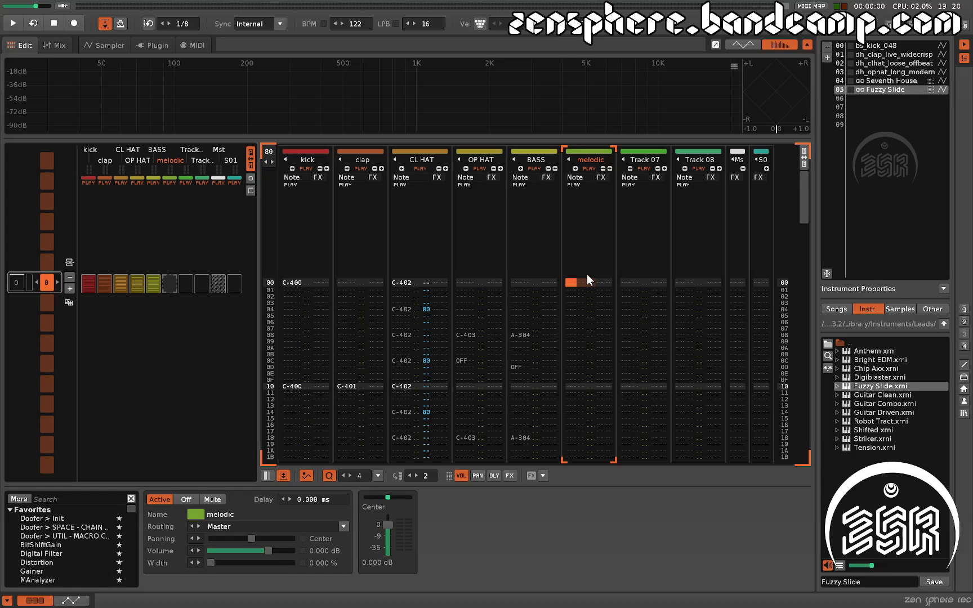
{"action": "key", "text": "Escape"}
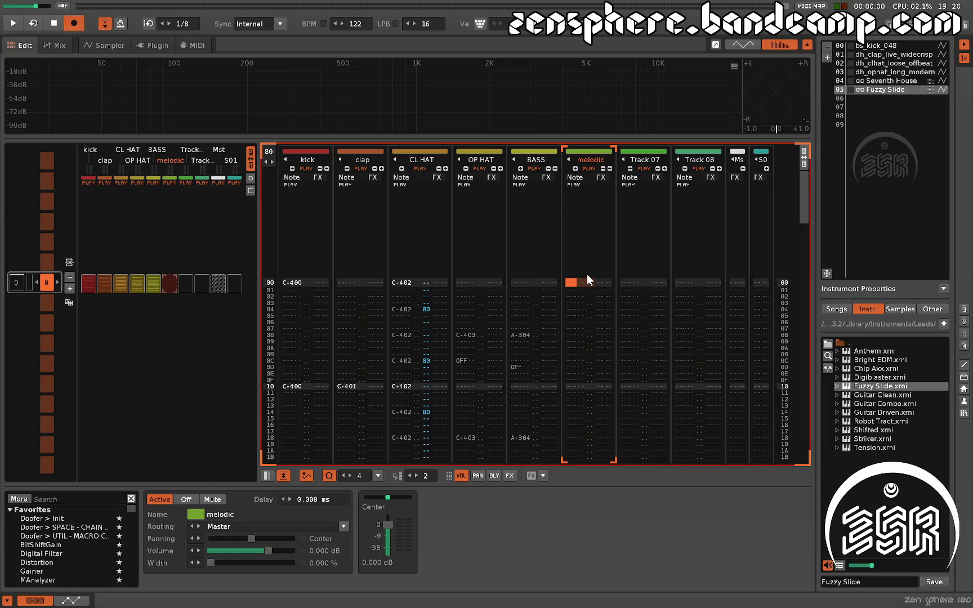
{"action": "key", "text": "shift+n"}
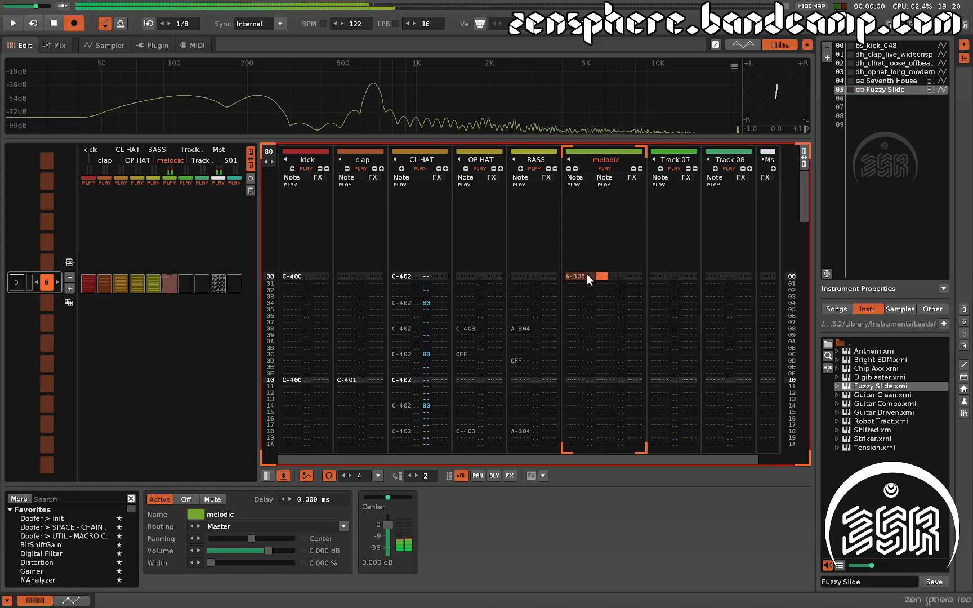
{"action": "key", "text": "shift+q"}
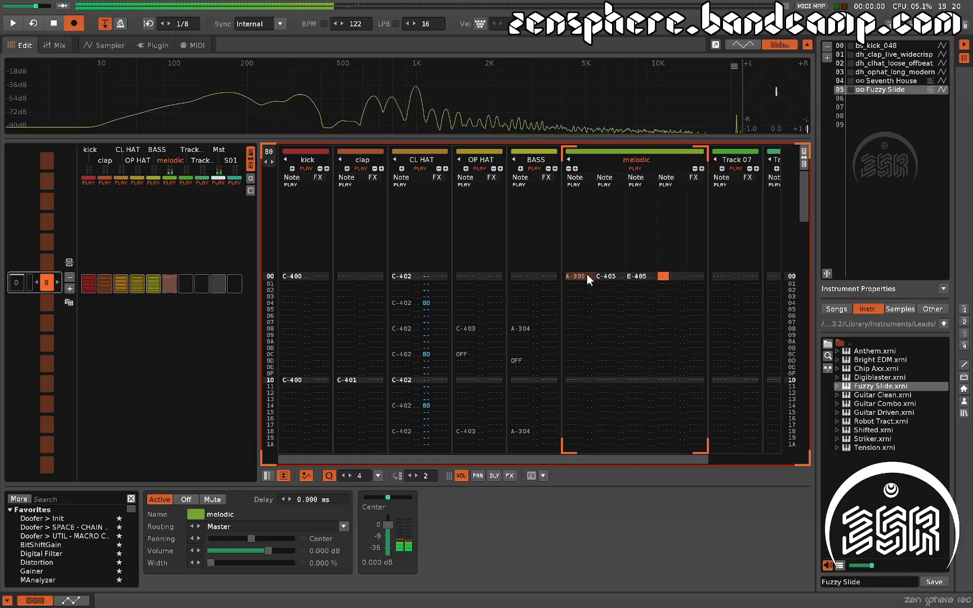
{"action": "key", "text": "e"}
- Add a D-4, F-4 and A-4 chord on line 60 of the melodic track and play the pattern to check it
{"action": "key", "text": "space"}
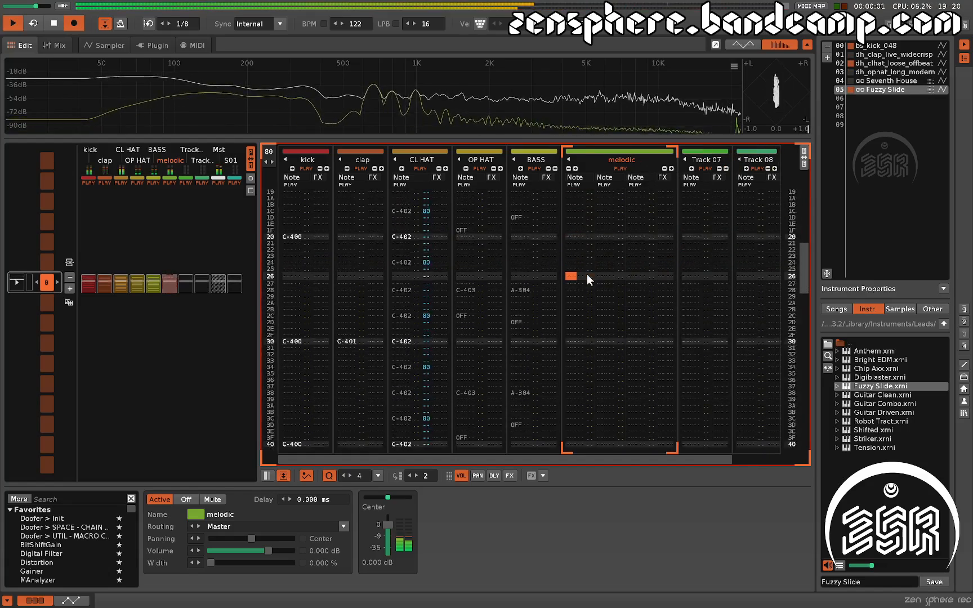
{"action": "key", "text": "space"}
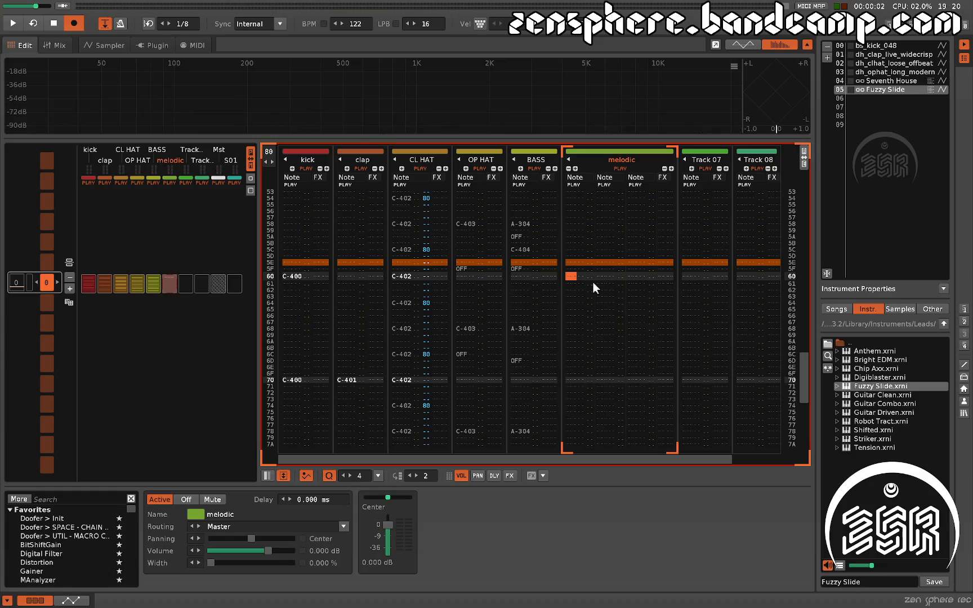
{"action": "key", "text": "space"}
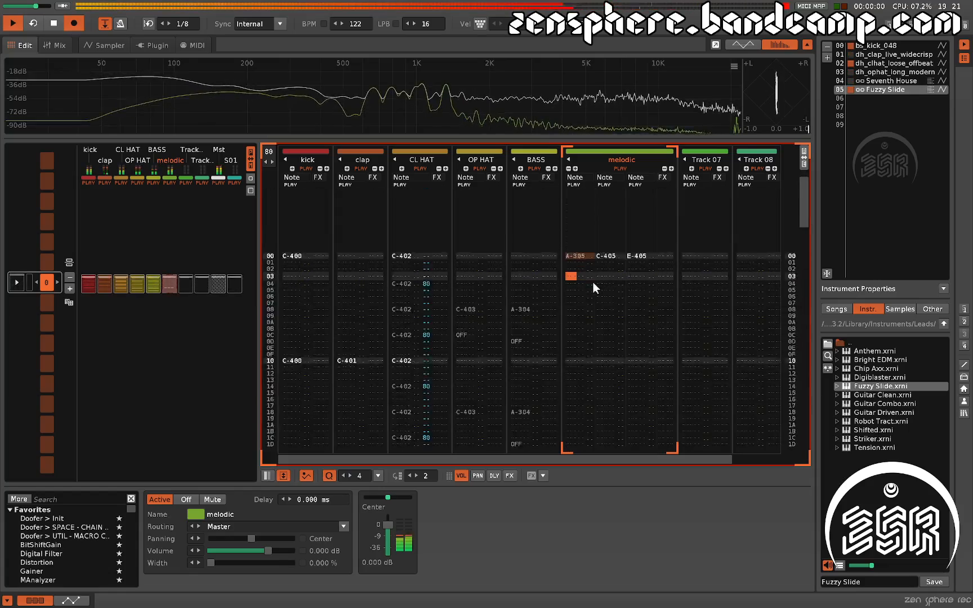
{"action": "key", "text": "space"}
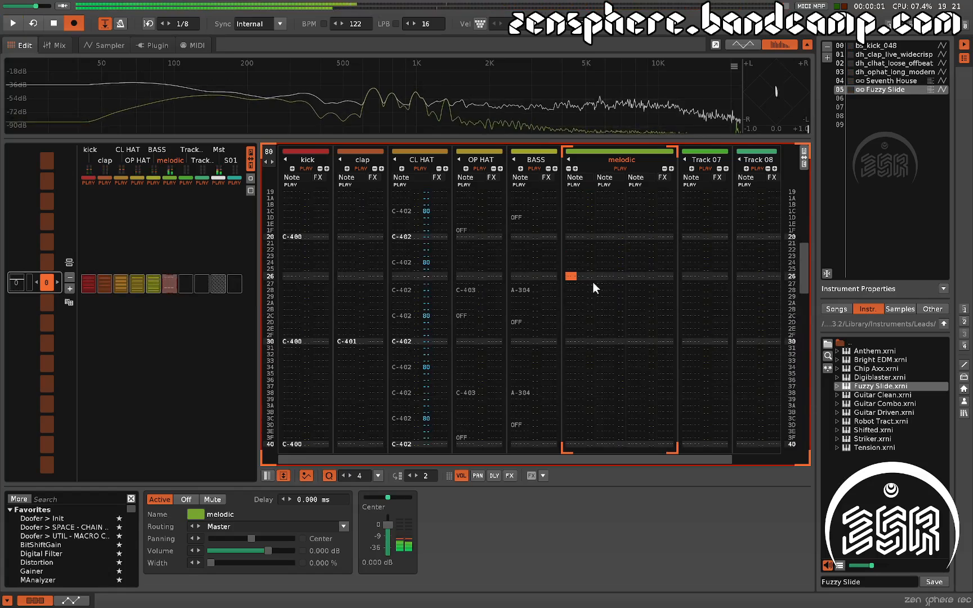
- Enter note-offs on line 58 in all three note columns of the melodic track
{"action": "scroll", "coordinate": [602, 287], "scroll_direction": "up", "scroll_amount": 19}
{"action": "scroll", "coordinate": [609, 330], "scroll_direction": "down", "scroll_amount": 10}
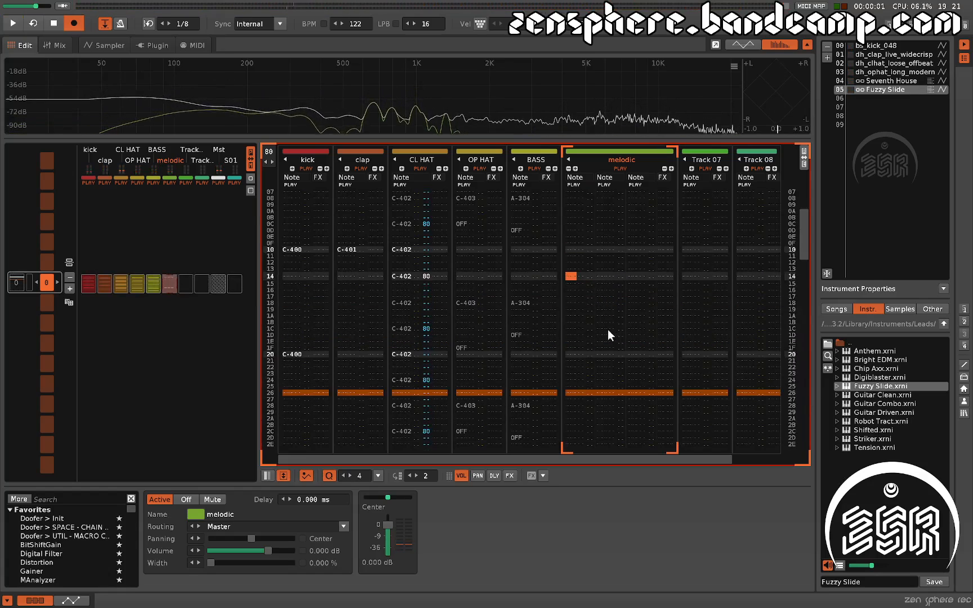
{"action": "scroll", "coordinate": [606, 330], "scroll_direction": "up", "scroll_amount": 10}
{"action": "scroll", "coordinate": [601, 324], "scroll_direction": "down", "scroll_amount": 20}
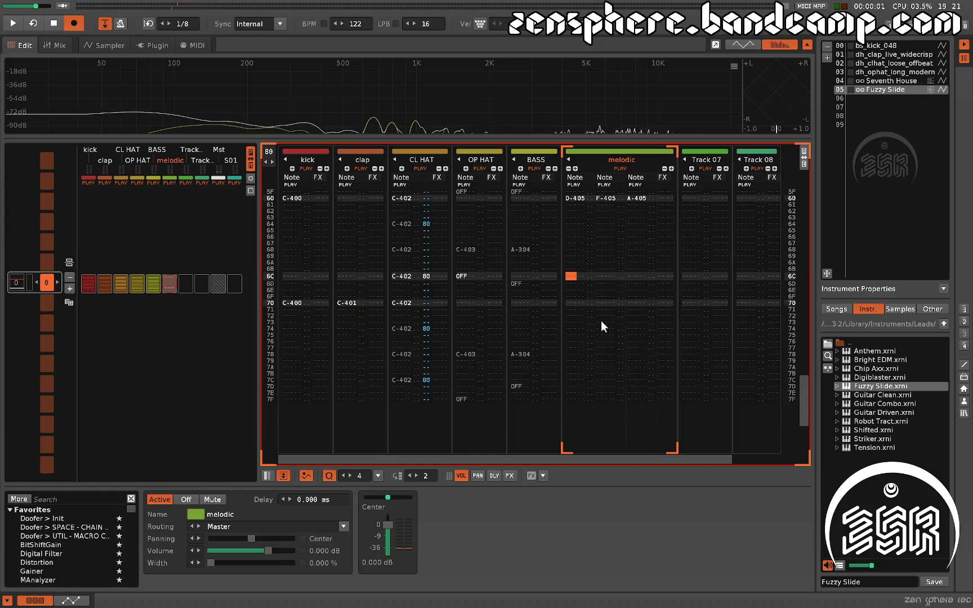
{"action": "scroll", "coordinate": [598, 321], "scroll_direction": "down", "scroll_amount": 18}
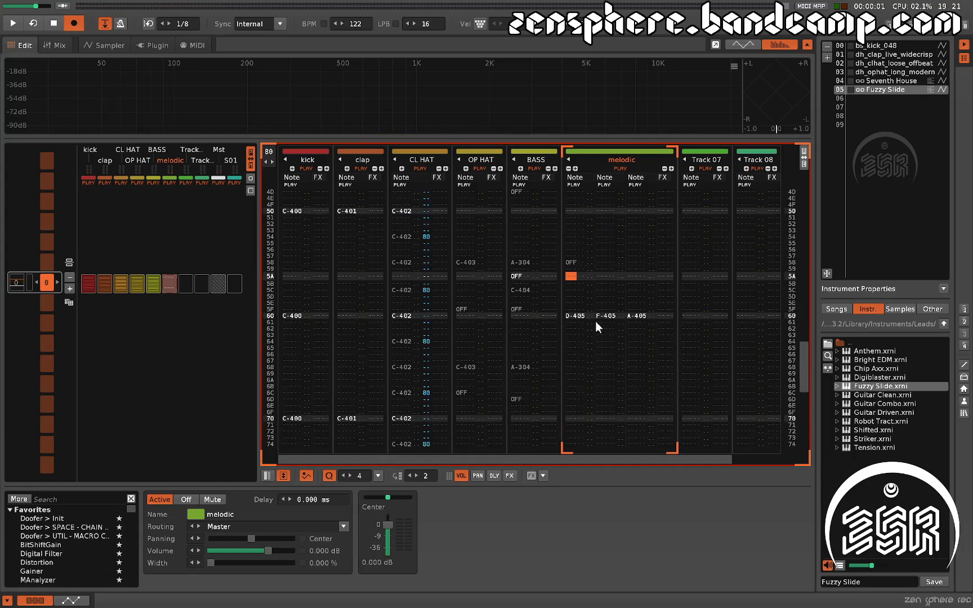
{"action": "key", "text": "Caps_Lock"}
{"action": "key", "text": "Right"}
{"action": "key", "text": "Right"}
{"action": "key", "text": "Right"}
{"action": "key", "text": "Right"}
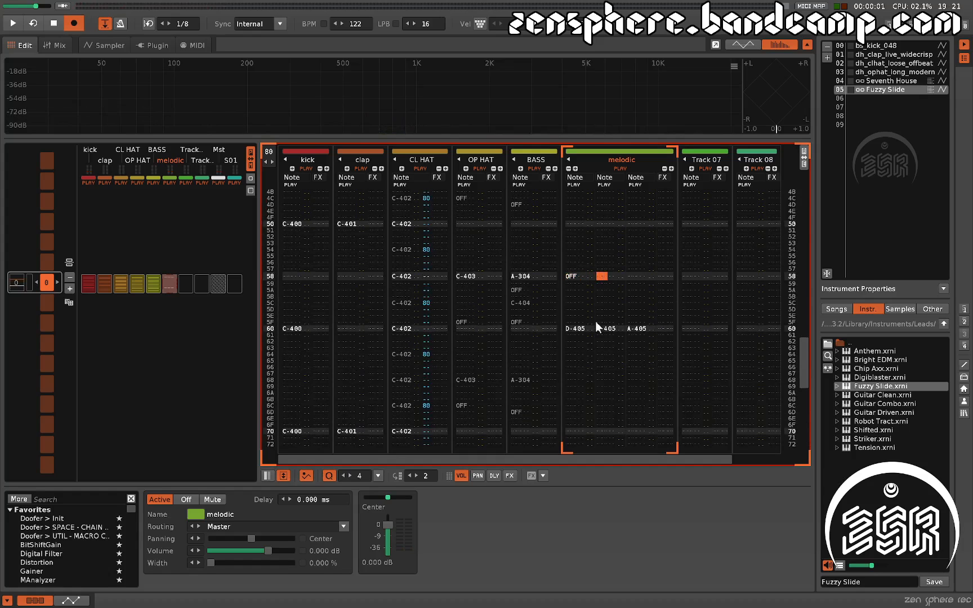
{"action": "key", "text": "Caps_Lock"}
{"action": "key", "text": "Right"}
{"action": "key", "text": "Up"}
{"action": "key", "text": "Up"}
{"action": "key", "text": "Right"}
{"action": "key", "text": "Right"}
{"action": "key", "text": "Right"}
{"action": "key", "text": "Right"}
- Set the edit step to 0 and enter note-offs on line 7D in all three note columns of the melodic track
{"action": "key", "text": "Down"}
{"action": "key", "text": "Down"}
{"action": "key", "text": "Down"}
{"action": "key", "text": "Down"}
{"action": "key", "text": "Down"}
{"action": "key", "text": "Down"}
{"action": "key", "text": "Down"}
{"action": "key", "text": "Down"}
{"action": "key", "text": "Down"}
{"action": "key", "text": "Down"}
{"action": "key", "text": "Down"}
{"action": "key", "text": "Down"}
{"action": "key", "text": "Down"}
{"action": "key", "text": "Down"}
{"action": "key", "text": "Down"}
{"action": "key", "text": "Down"}
{"action": "key", "text": "Down"}
{"action": "key", "text": "Down"}
{"action": "key", "text": "Down"}
{"action": "key", "text": "Down"}
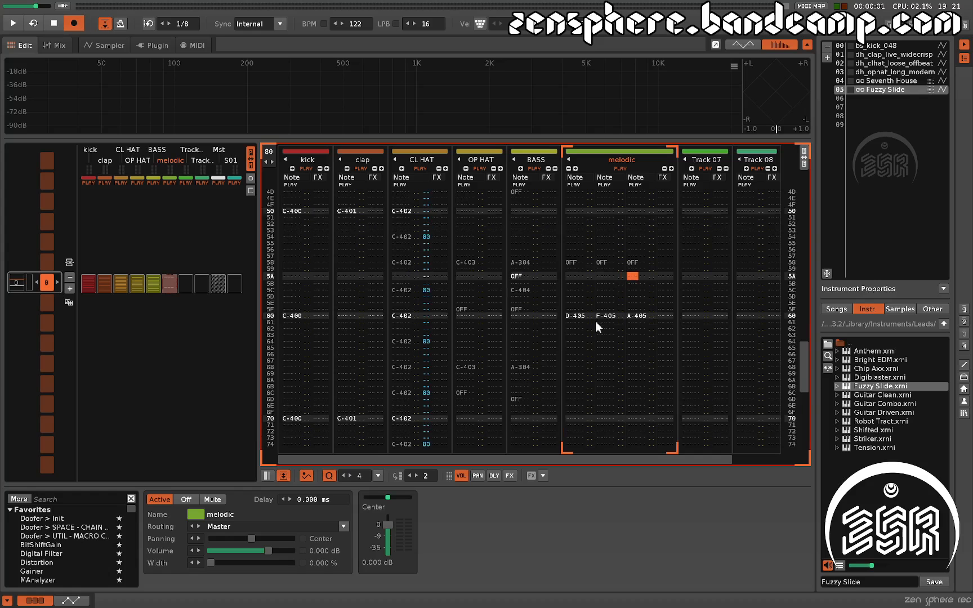
{"action": "key", "text": "Down"}
{"action": "key", "text": "Down"}
{"action": "key", "text": "Down"}
{"action": "key", "text": "Down"}
{"action": "key", "text": "Down"}
{"action": "key", "text": "Down"}
{"action": "key", "text": "Down"}
{"action": "key", "text": "Down"}
{"action": "key", "text": "Down"}
{"action": "key", "text": "Down"}
{"action": "key", "text": "Down"}
{"action": "key", "text": "Down"}
{"action": "key", "text": "Down"}
{"action": "key", "text": "Down"}
{"action": "key", "text": "Down"}
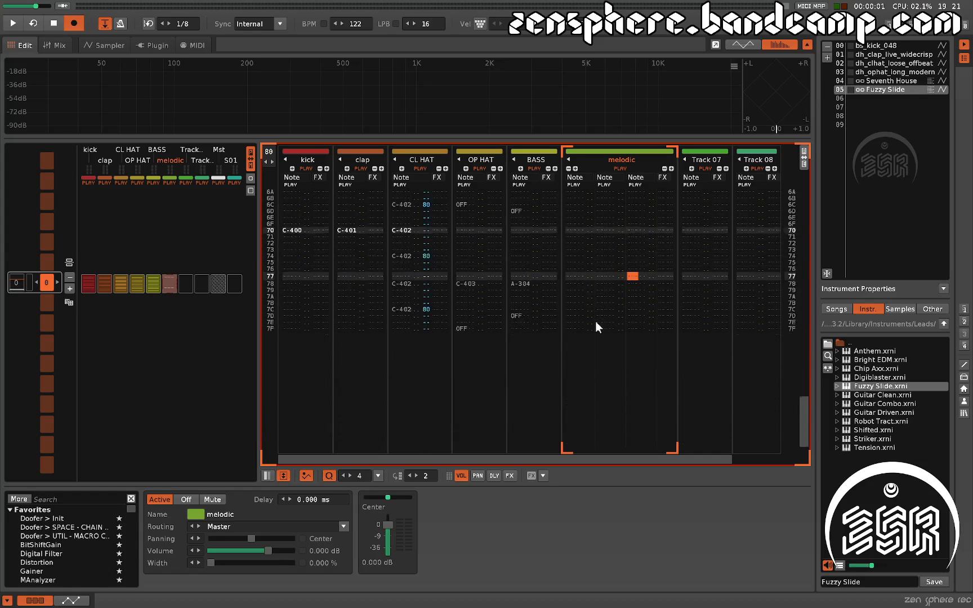
{"action": "key", "text": "Left"}
{"action": "key", "text": "Left"}
{"action": "key", "text": "Left"}
{"action": "key", "text": "Left"}
{"action": "key", "text": "Left"}
{"action": "key", "text": "Down"}
{"action": "key", "text": "Down"}
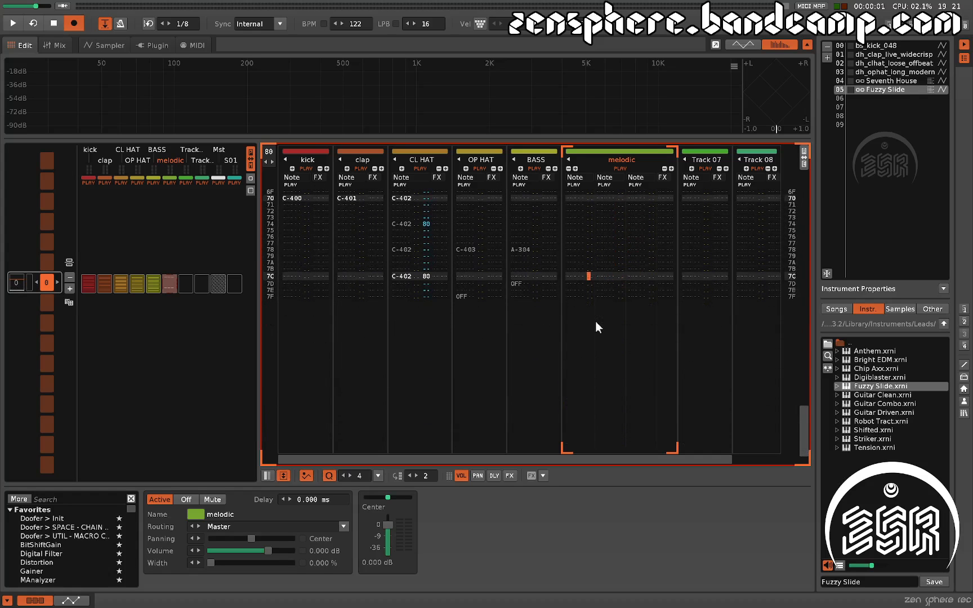
{"action": "key", "text": "Left"}
{"action": "key", "text": "Left"}
{"action": "key", "text": "Left"}
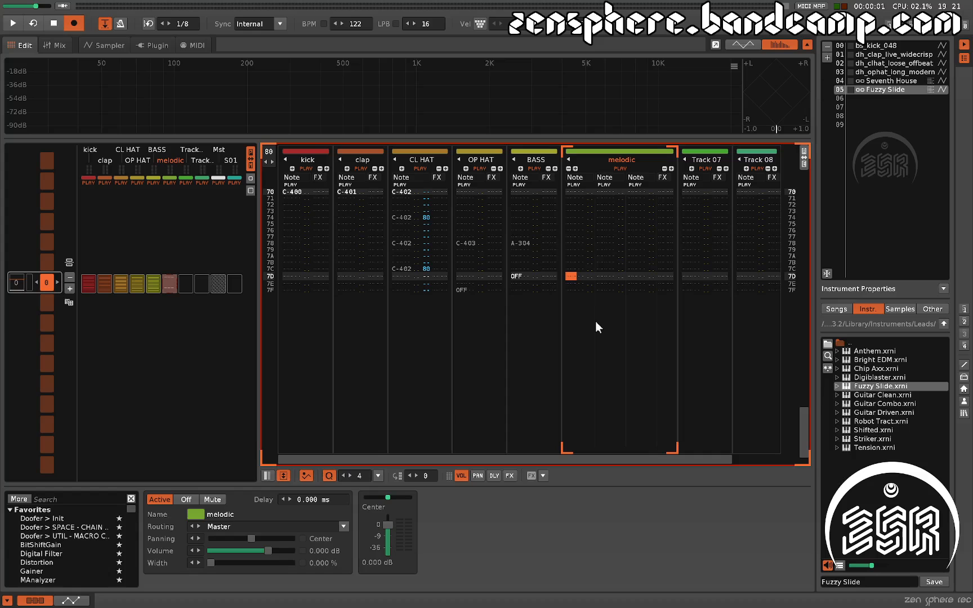
{"action": "key", "text": "Caps_Lock"}
{"action": "key", "text": "Right"}
{"action": "key", "text": "Right"}
{"action": "key", "text": "Right"}
{"action": "key", "text": "Right"}
{"action": "key", "text": "Caps_Lock"}
{"action": "key", "text": "Right"}
{"action": "key", "text": "Right"}
{"action": "key", "text": "Right"}
{"action": "key", "text": "Right"}
{"action": "key", "text": "Caps_Lock"}
- Play the pattern to listen to the melodic chords with their note-offs
{"action": "key", "text": "Up"}
{"action": "key", "text": "Up"}
{"action": "key", "text": "Up"}
{"action": "key", "text": "Up"}
{"action": "key", "text": "Up"}
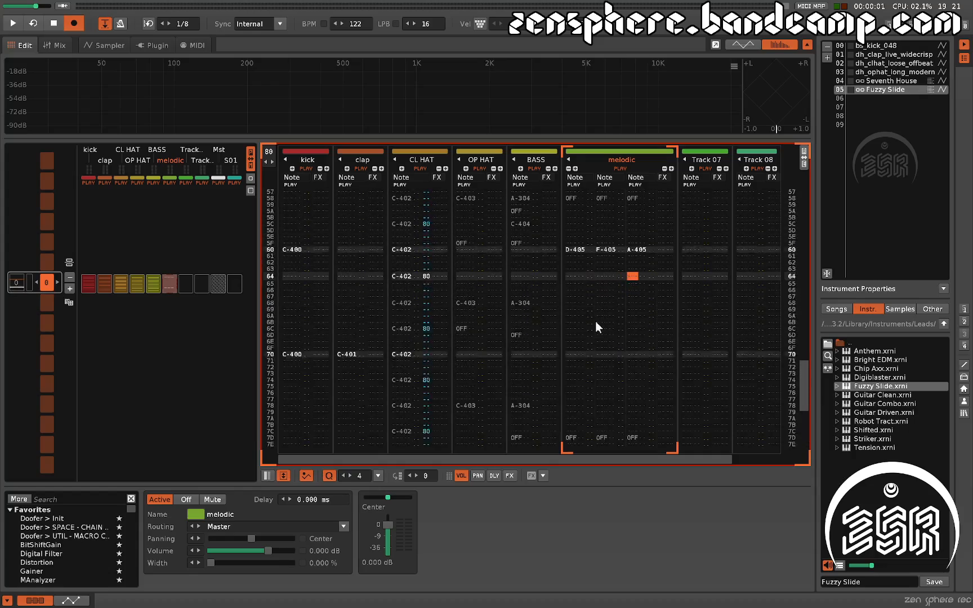
{"action": "key", "text": "space"}
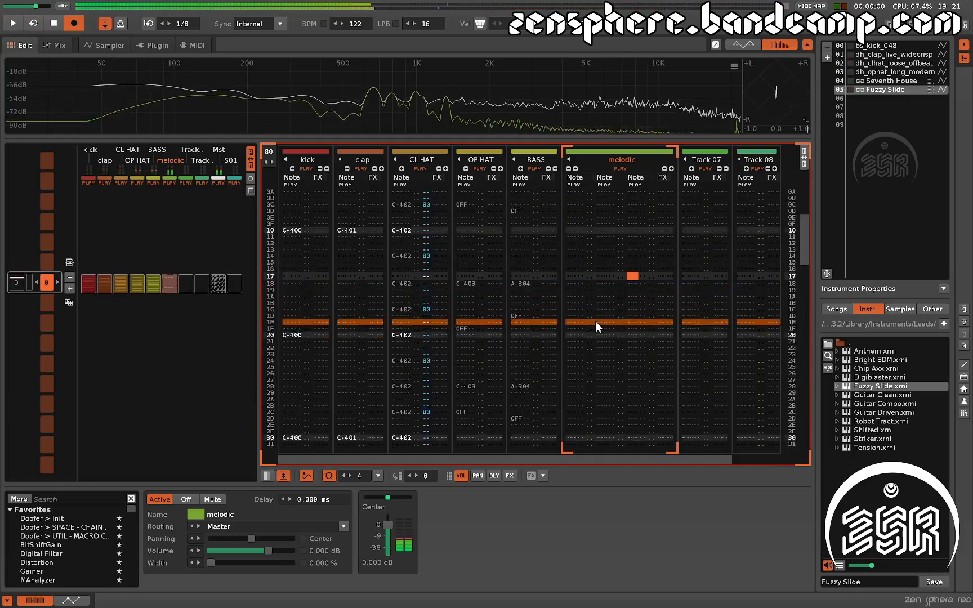
{"action": "key", "text": "space"}
- With an edit step of 4, enter volumes 80, 00, 80, 00 from line 00 in the melodic track's first note column and play the pattern
{"action": "key", "text": "Up"}
{"action": "key", "text": "Up"}
{"action": "key", "text": "Up"}
{"action": "key", "text": "Left"}
{"action": "key", "text": "Left"}
{"action": "key", "text": "Left"}
{"action": "key", "text": "Left"}
{"action": "key", "text": "Left"}
{"action": "key", "text": "Left"}
{"action": "key", "text": "Left"}
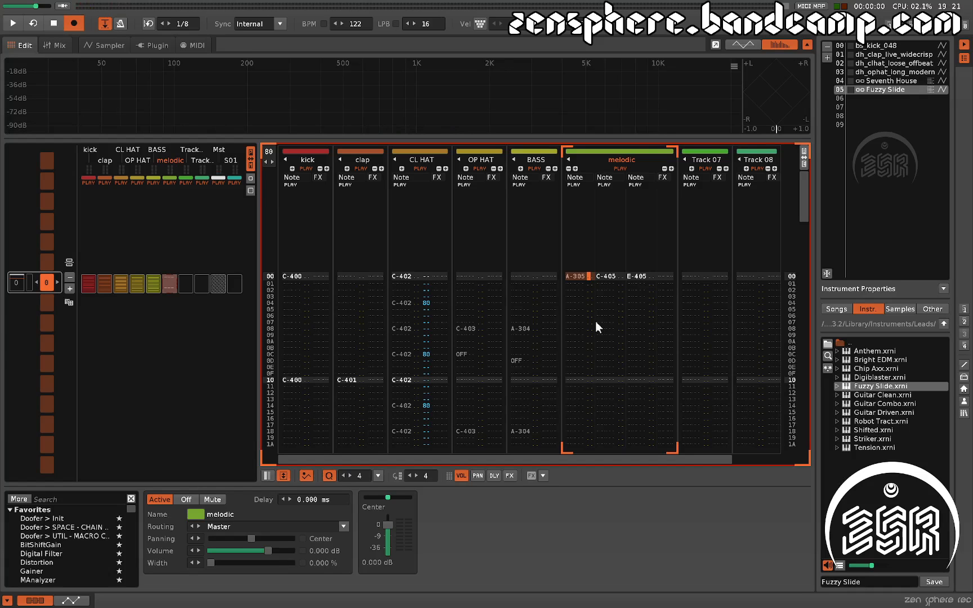
{"action": "type", "text": "8000"}
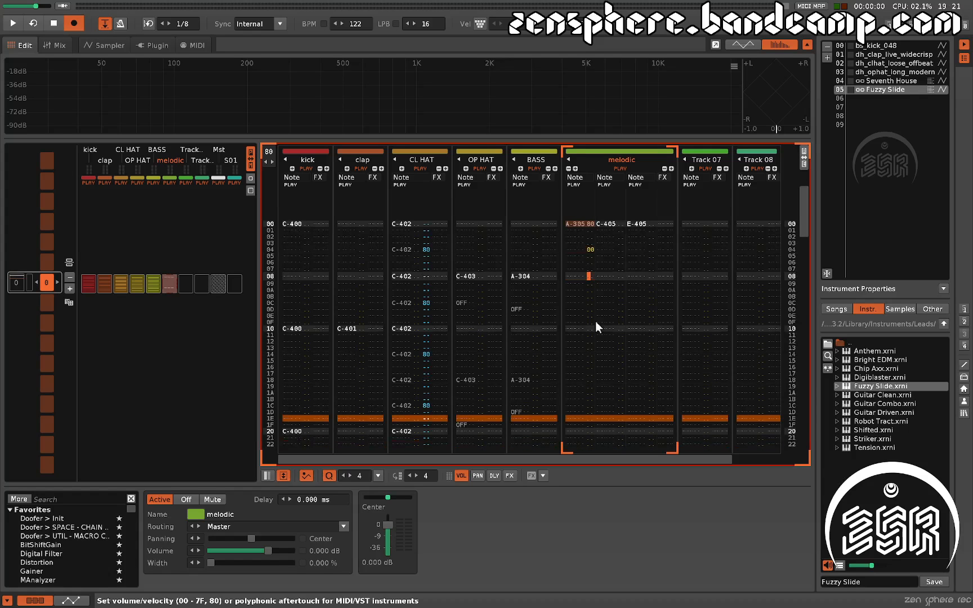
{"action": "type", "text": "8000"}
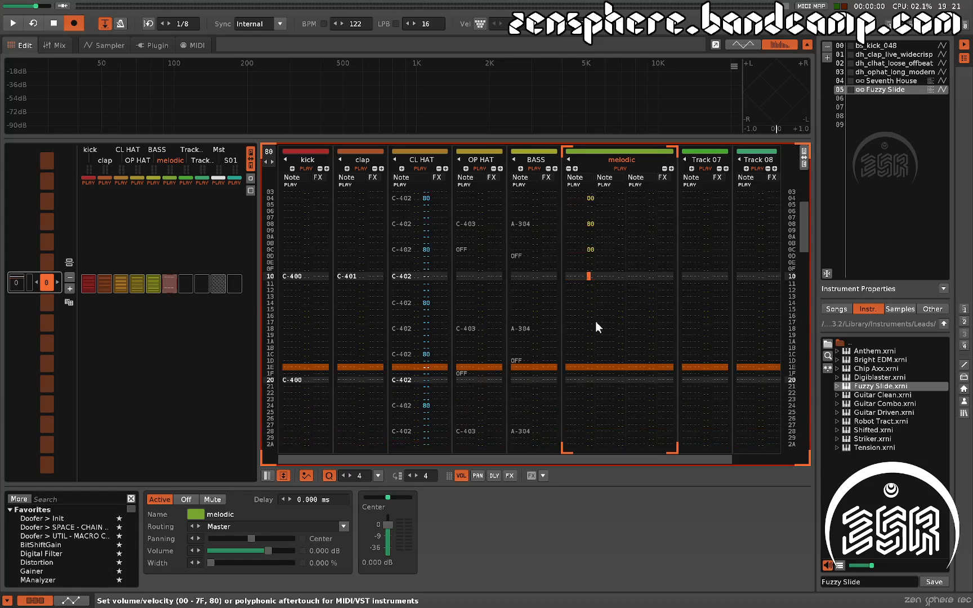
{"action": "key", "text": "space"}
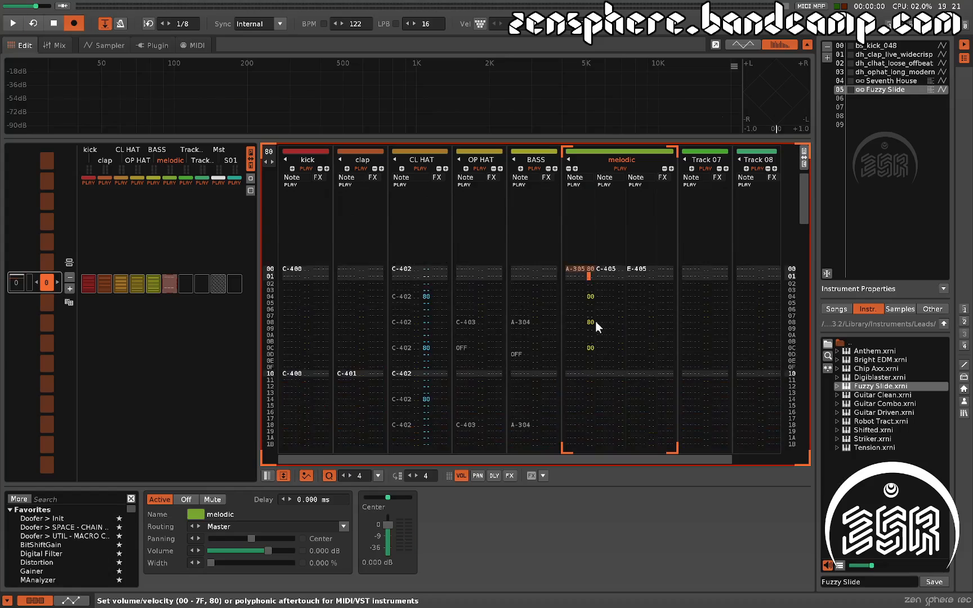
{"action": "key", "text": "space"}
- Select lines 00 to 0F of the volume column beside the melodic track's first note column
{"action": "key", "text": "Up"}
{"action": "key", "text": "Up"}
{"action": "key", "text": "Up"}
{"action": "key", "text": "Up"}
{"action": "key", "text": "Up"}
{"action": "key", "text": "Up"}
{"action": "key", "text": "Up"}
{"action": "key", "text": "Up"}
{"action": "key", "text": "Up"}
{"action": "key", "text": "Up"}
{"action": "key", "text": "Up"}
{"action": "key", "text": "Up"}
{"action": "key", "text": "Up"}
{"action": "key", "text": "Up"}
{"action": "key", "text": "Up"}
{"action": "key", "text": "Up"}
{"action": "key", "text": "Up"}
{"action": "key", "text": "Up"}
{"action": "key", "text": "Up"}
{"action": "key", "text": "Up"}
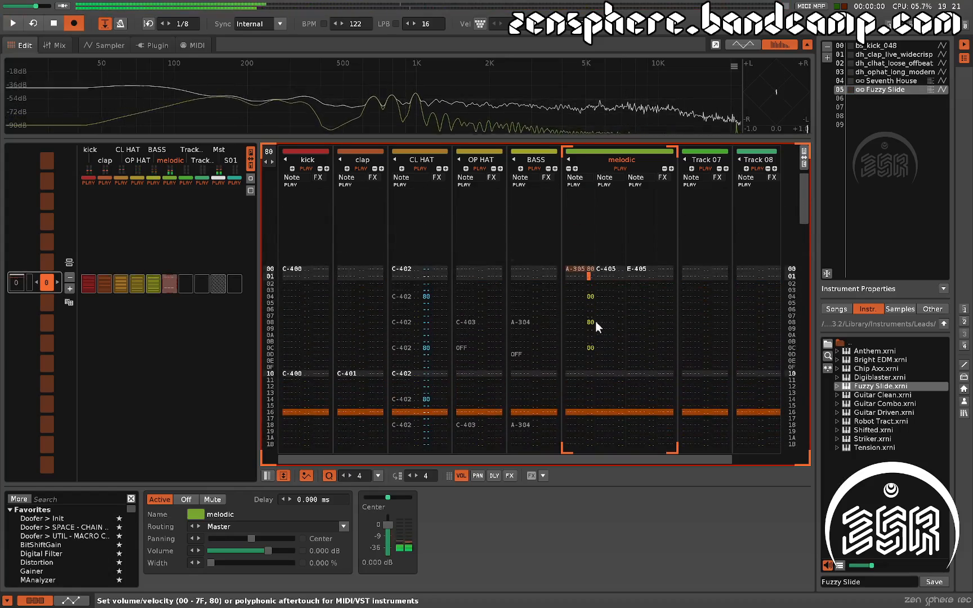
{"action": "key", "text": "Up"}
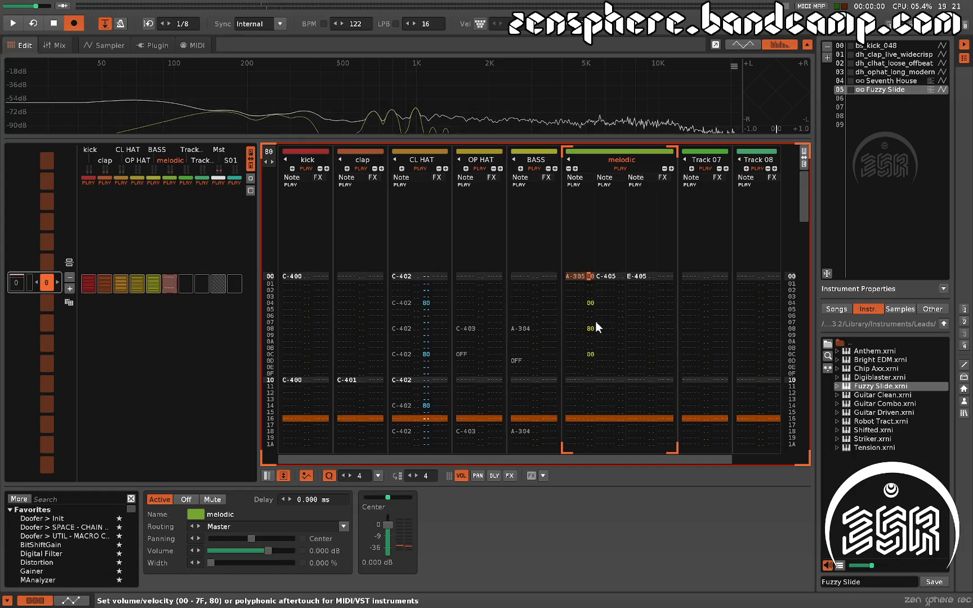
{"action": "key", "text": "ctrl+a"}
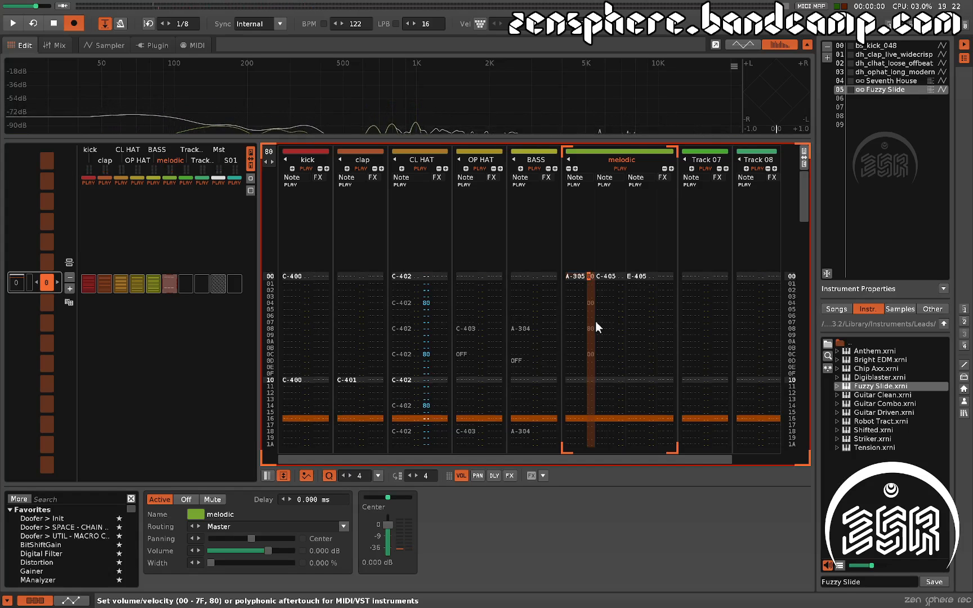
{"action": "key", "text": "Down"}
{"action": "key", "text": "Down"}
{"action": "key", "text": "Down"}
{"action": "key", "text": "Down"}
{"action": "key", "text": "Down"}
{"action": "key", "text": "Down"}
{"action": "key", "text": "Down"}
{"action": "key", "text": "Down"}
{"action": "key", "text": "Down"}
{"action": "key", "text": "Down"}
{"action": "key", "text": "Down"}
{"action": "key", "text": "Down"}
{"action": "key", "text": "Down"}
{"action": "key", "text": "Down"}
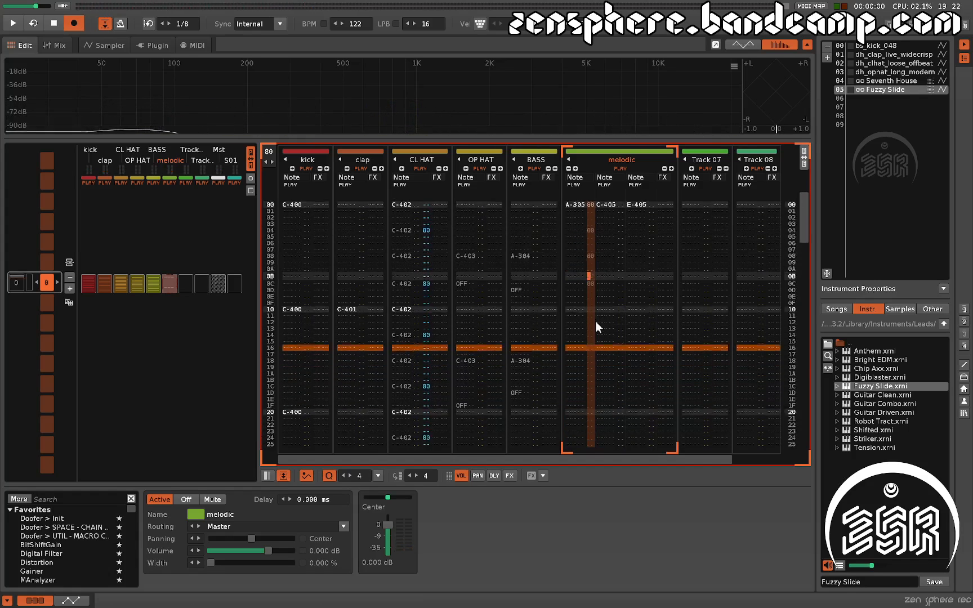
{"action": "key", "text": "Down"}
{"action": "key", "text": "ctrl+e"}
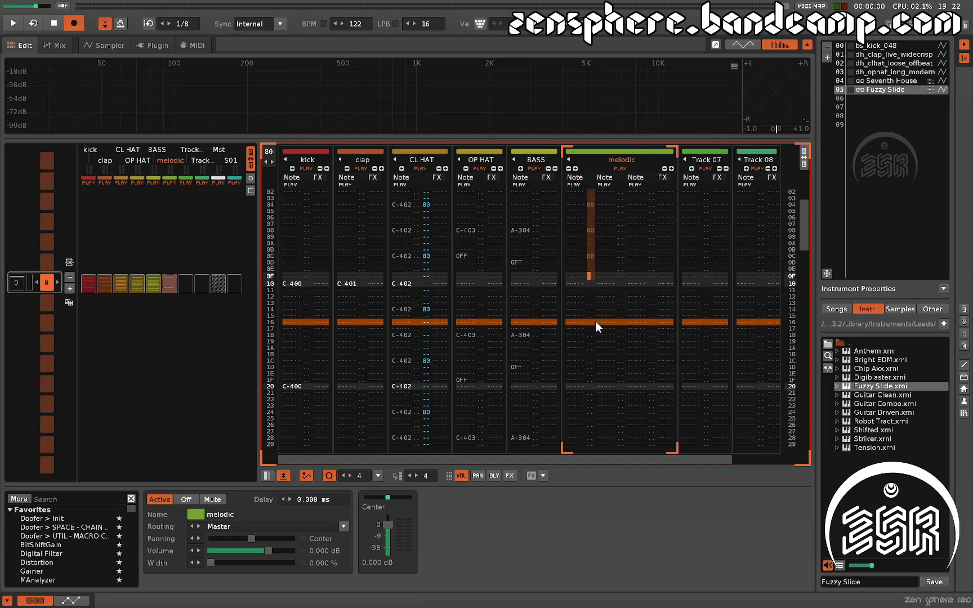
- Copy the selected volume values and paste them repeatedly from line 10 down to the pattern's end in the same column
{"action": "key", "text": "Up"}
{"action": "key", "text": "Up"}
{"action": "key", "text": "Up"}
{"action": "key", "text": "Up"}
{"action": "key", "text": "Up"}
{"action": "key", "text": "Up"}
{"action": "key", "text": "Up"}
{"action": "key", "text": "Up"}
{"action": "key", "text": "Up"}
{"action": "key", "text": "Up"}
{"action": "key", "text": "Up"}
{"action": "key", "text": "Up"}
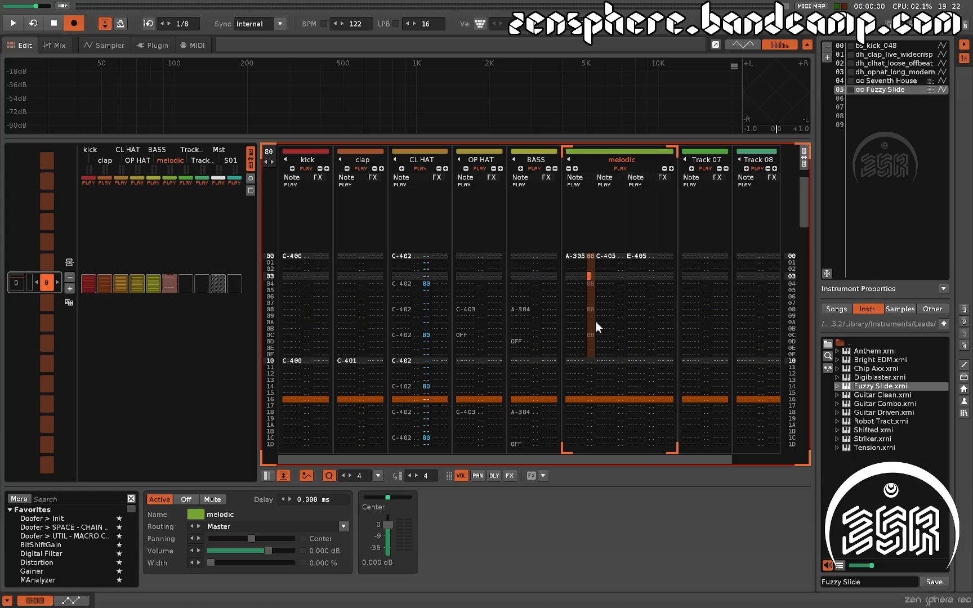
{"action": "key", "text": "Down"}
{"action": "key", "text": "Down"}
{"action": "key", "text": "Down"}
{"action": "key", "text": "Down"}
{"action": "key", "text": "Down"}
{"action": "key", "text": "Down"}
{"action": "key", "text": "Down"}
{"action": "key", "text": "Down"}
{"action": "key", "text": "Down"}
{"action": "key", "text": "Down"}
{"action": "key", "text": "Down"}
{"action": "key", "text": "Down"}
{"action": "key", "text": "Down"}
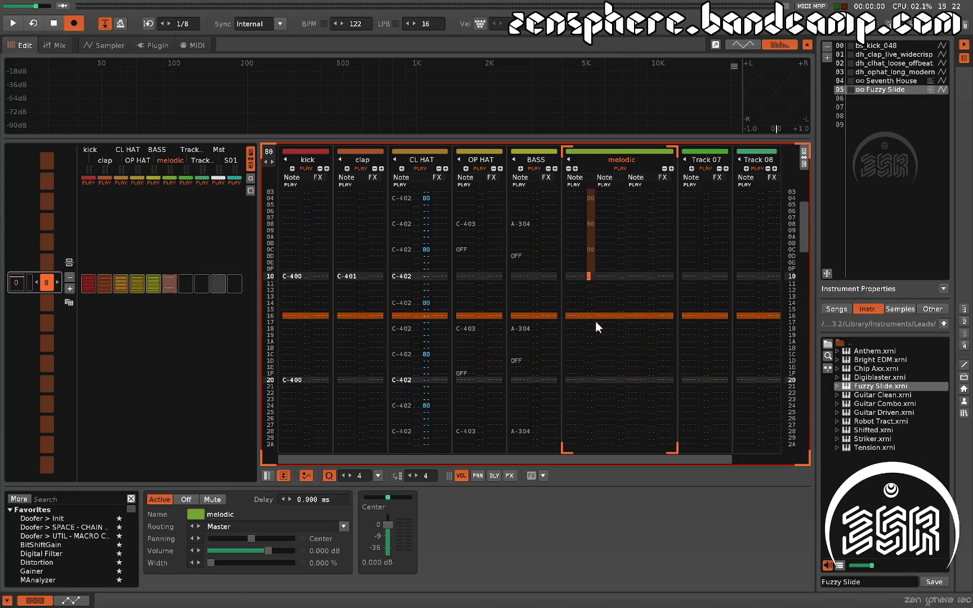
{"action": "key", "text": "ctrl+p"}
- Paste the copied volume values repeatedly from line 00 down the volume columns of the melodic track's second and third note columns
{"action": "key", "text": "Up"}
{"action": "key", "text": "Up"}
{"action": "key", "text": "Up"}
{"action": "key", "text": "Up"}
{"action": "key", "text": "Up"}
{"action": "key", "text": "Up"}
{"action": "key", "text": "Up"}
{"action": "key", "text": "Up"}
{"action": "key", "text": "Up"}
{"action": "key", "text": "Up"}
{"action": "key", "text": "Up"}
{"action": "key", "text": "Up"}
{"action": "key", "text": "Up"}
{"action": "key", "text": "Up"}
{"action": "key", "text": "Up"}
{"action": "key", "text": "Up"}
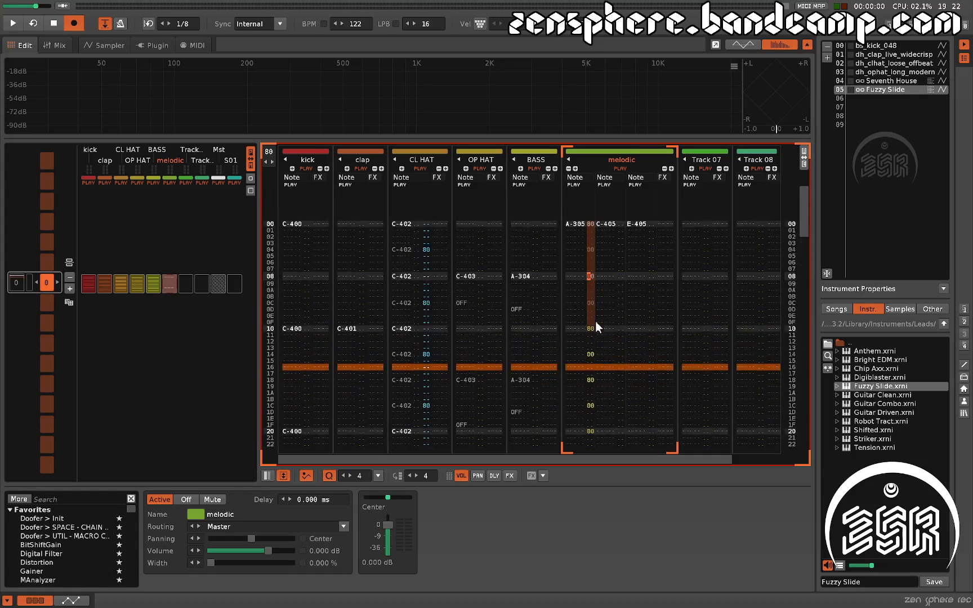
{"action": "key", "text": "Right"}
{"action": "key", "text": "Right"}
{"action": "key", "text": "Right"}
{"action": "key", "text": "Left"}
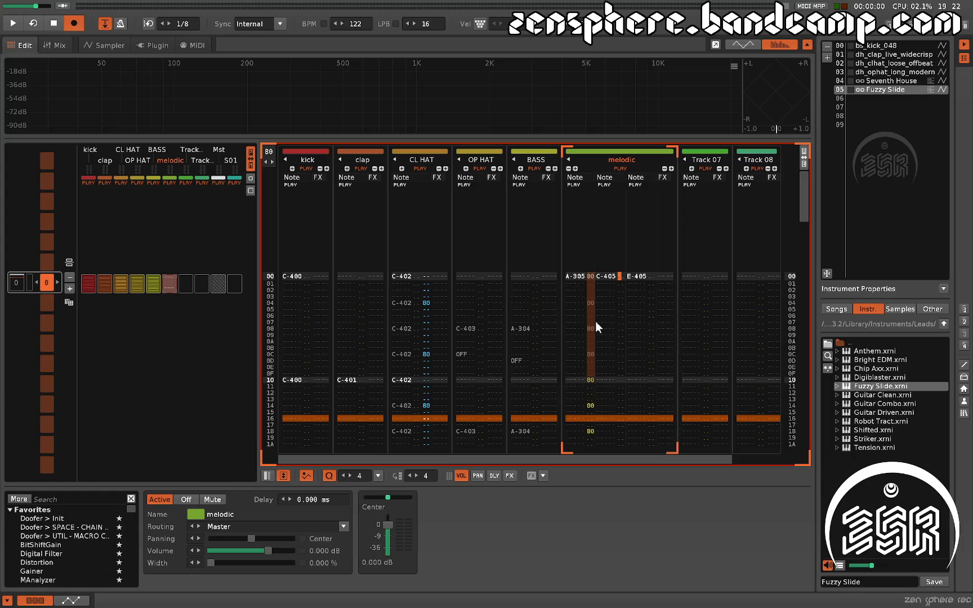
{"action": "key", "text": "ctrl+p"}
{"action": "key", "text": "Right"}
{"action": "key", "text": "Right"}
{"action": "key", "text": "ctrl+p"}
- Play the pattern to hear the gated chords, stop it and turn off edit mode
{"action": "key", "text": "space"}
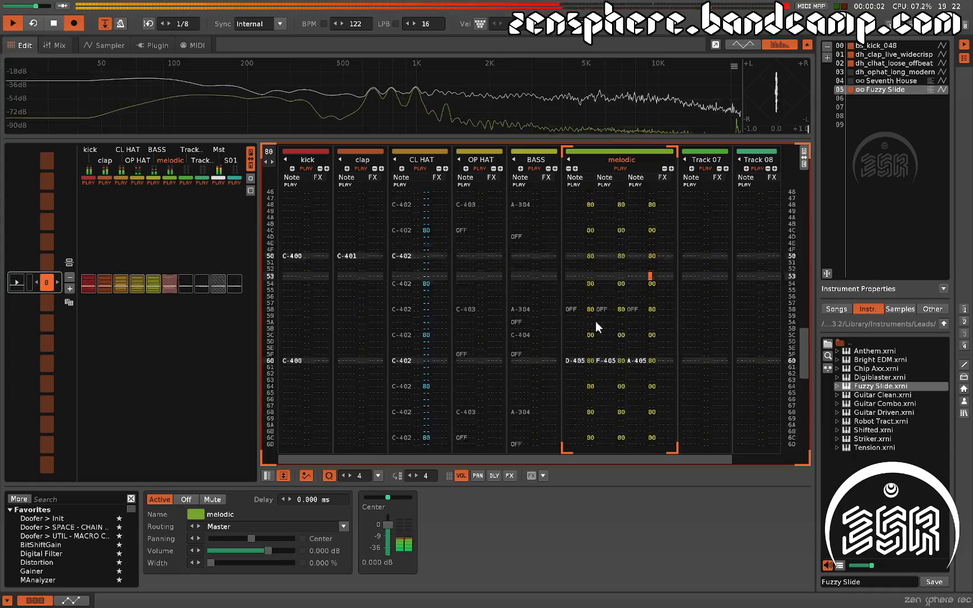
{"action": "key", "text": "space"}
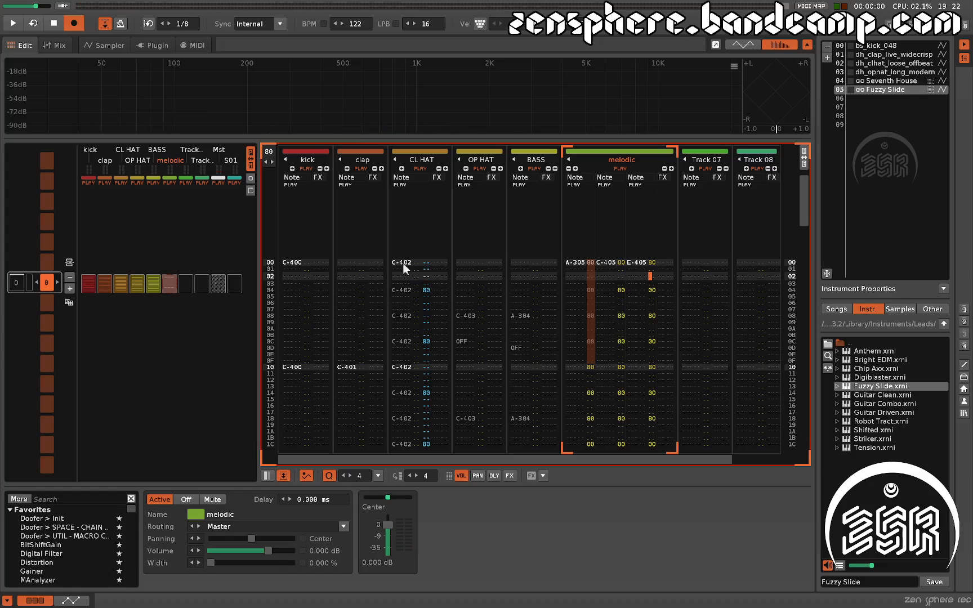
{"action": "key", "text": "Escape"}
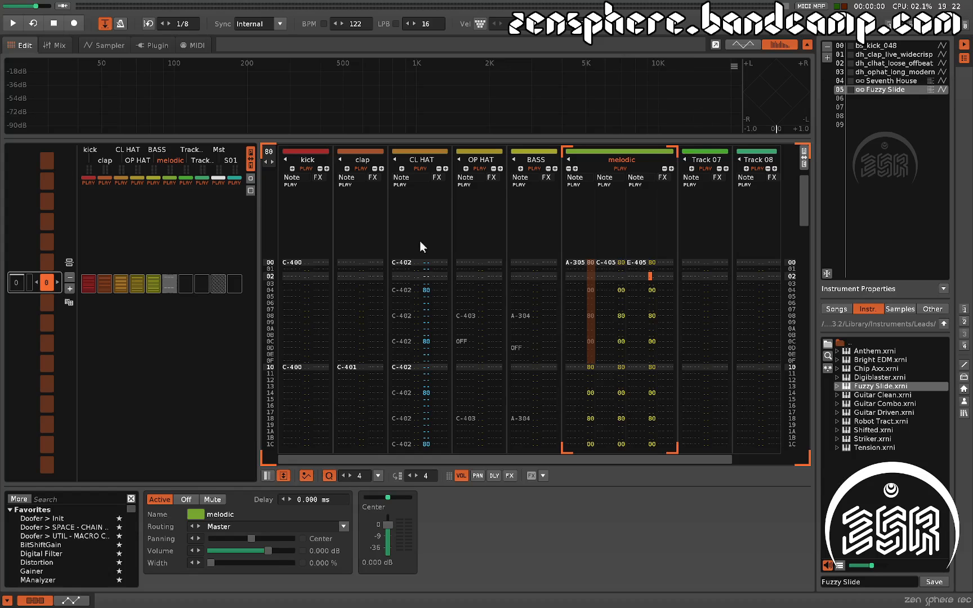
- Open the Bass folder of the instrument library and select the Seventh House instrument in slot 04 for replacement
{"action": "scroll", "coordinate": [886, 84], "scroll_direction": "up", "scroll_amount": 4}
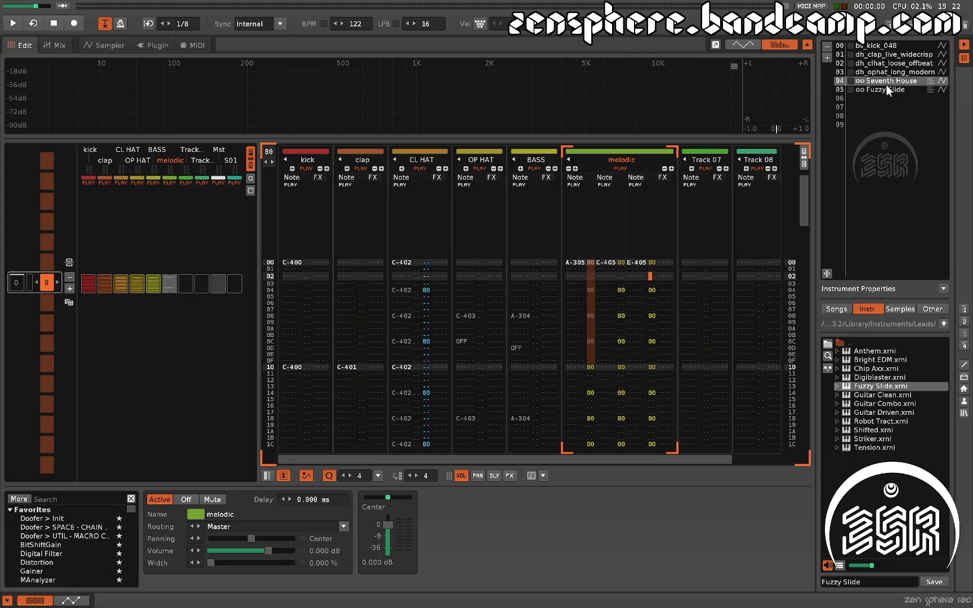
{"action": "scroll", "coordinate": [881, 89], "scroll_direction": "down", "scroll_amount": 3}
{"action": "scroll", "coordinate": [840, 167], "scroll_direction": "down", "scroll_amount": 2}
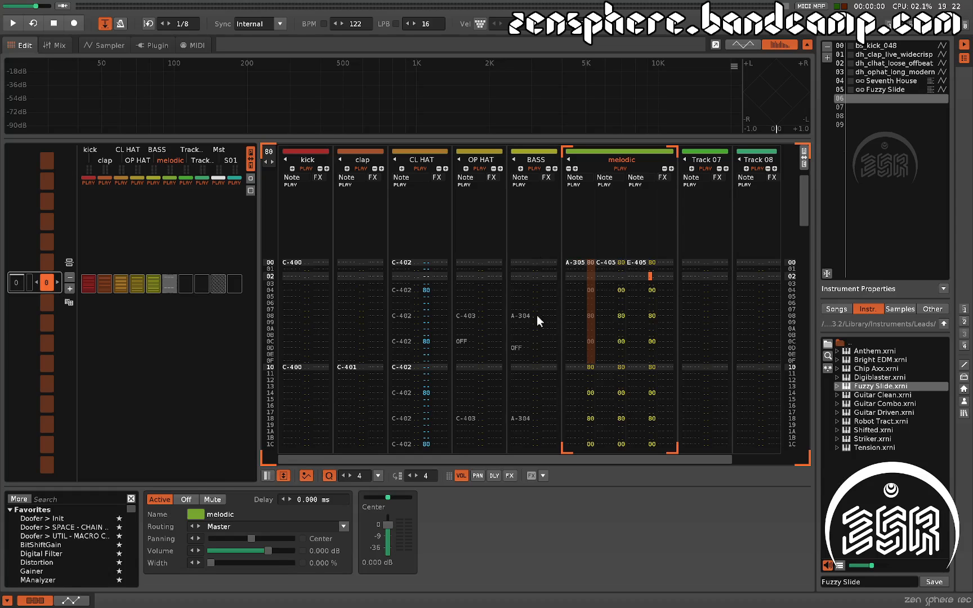
{"action": "left_click", "coordinate": [945, 325]}
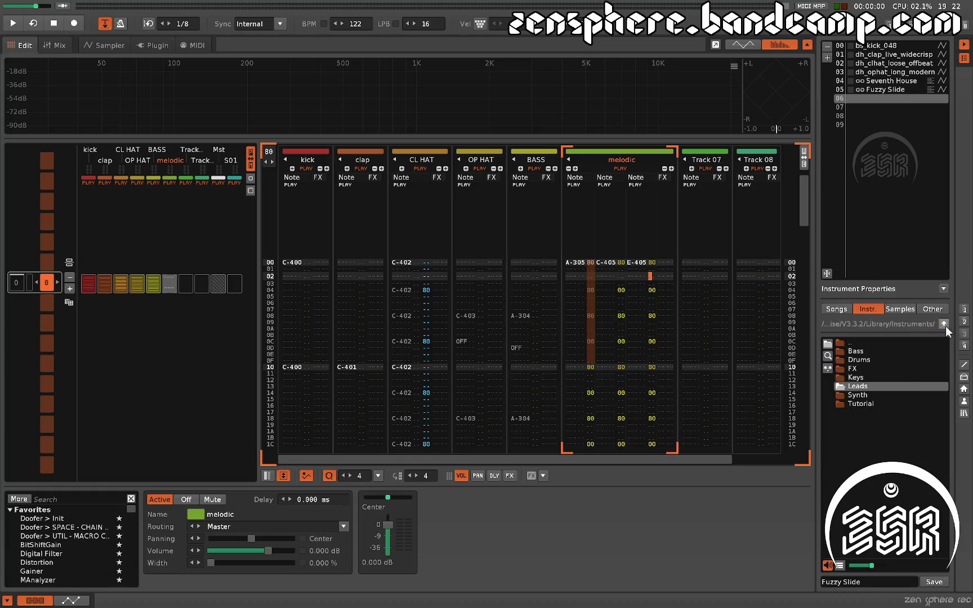
{"action": "double_click", "coordinate": [855, 352]}
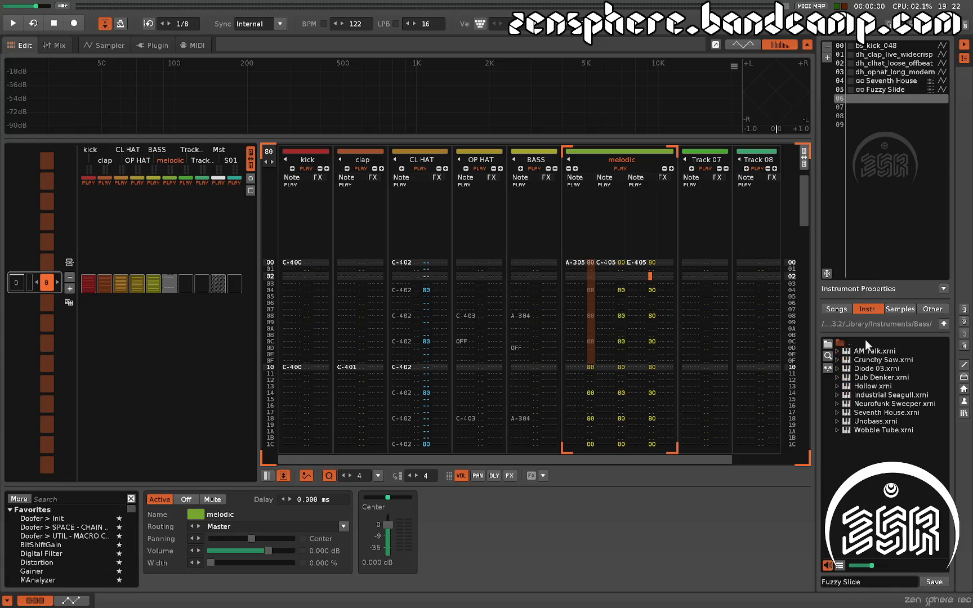
{"action": "left_click", "coordinate": [885, 82]}
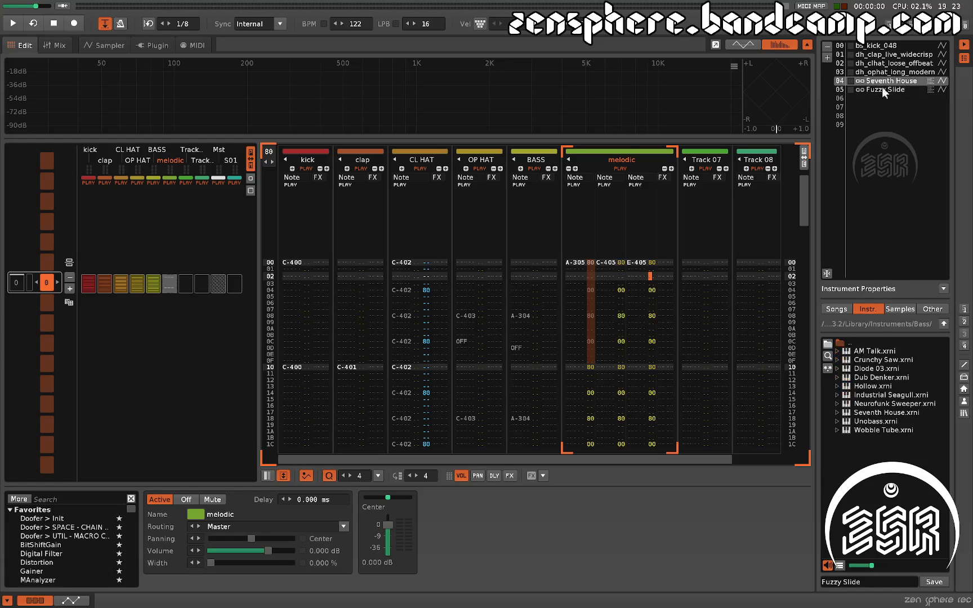
- Load the Diode 03 bass into slot 04 and play the pattern to audition it
{"action": "double_click", "coordinate": [878, 369]}
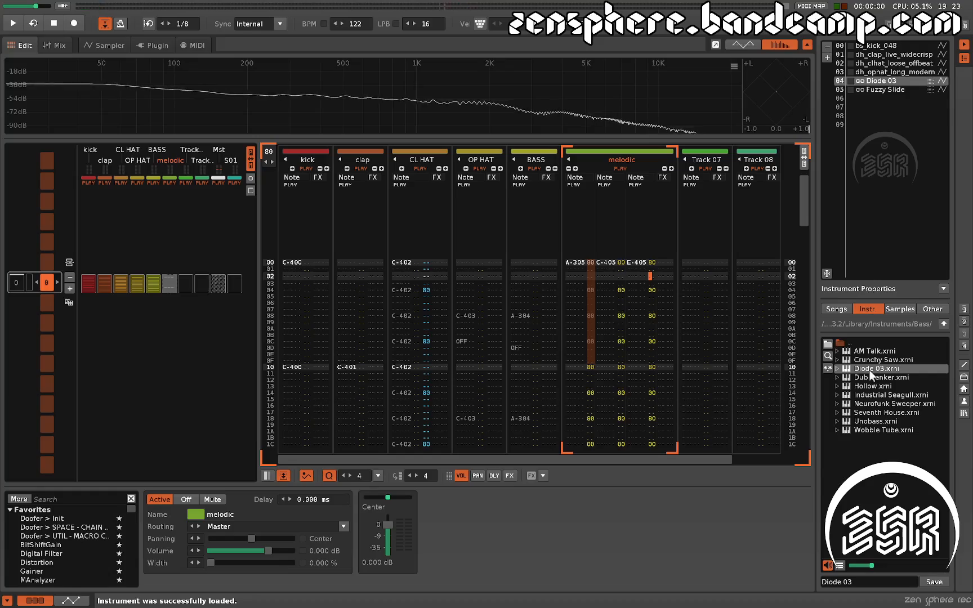
{"action": "key", "text": "space"}
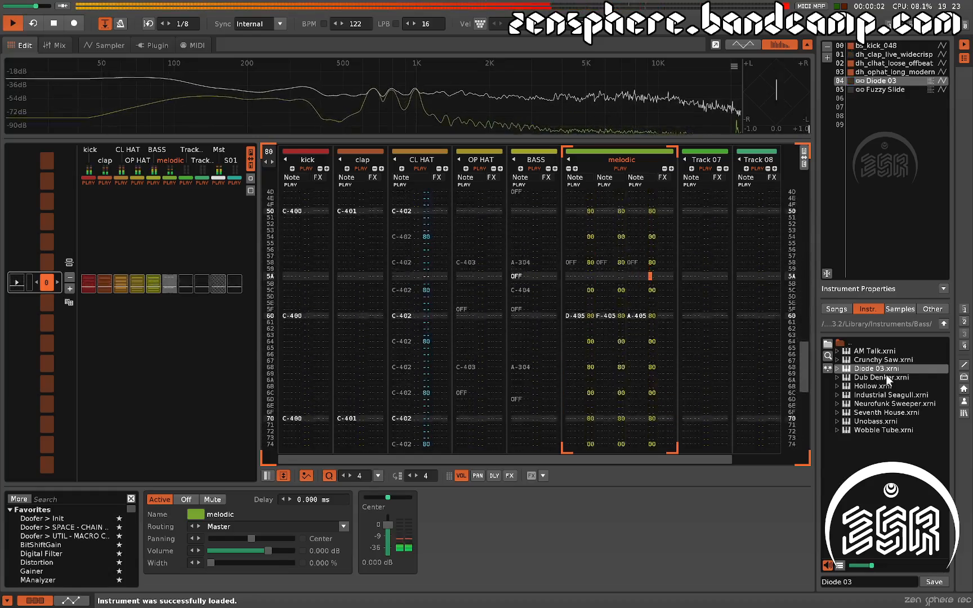
{"action": "key", "text": "space"}
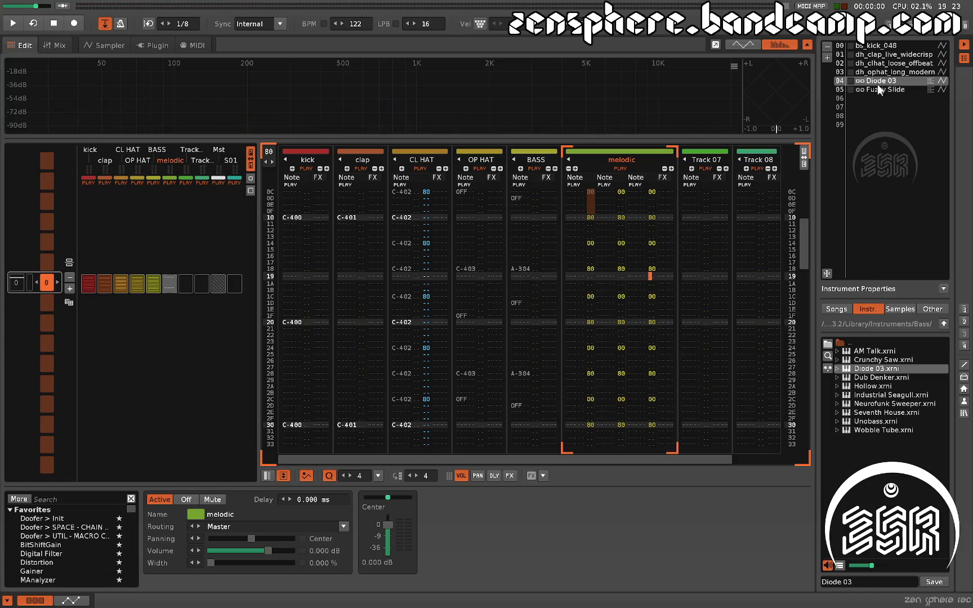
- Load the Dub Denker bass into slot 04 and play the pattern to audition it
{"action": "double_click", "coordinate": [878, 374]}
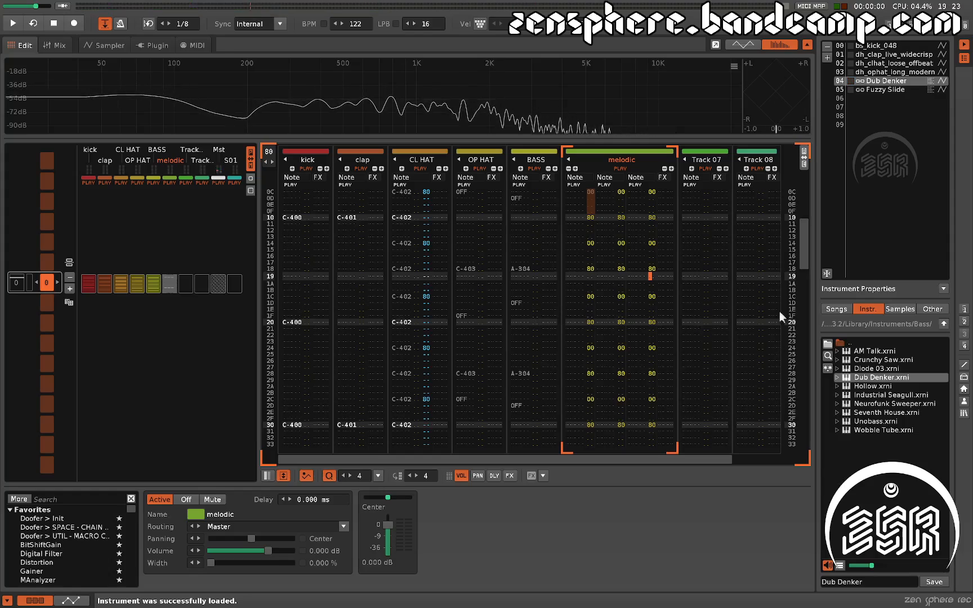
{"action": "key", "text": "space"}
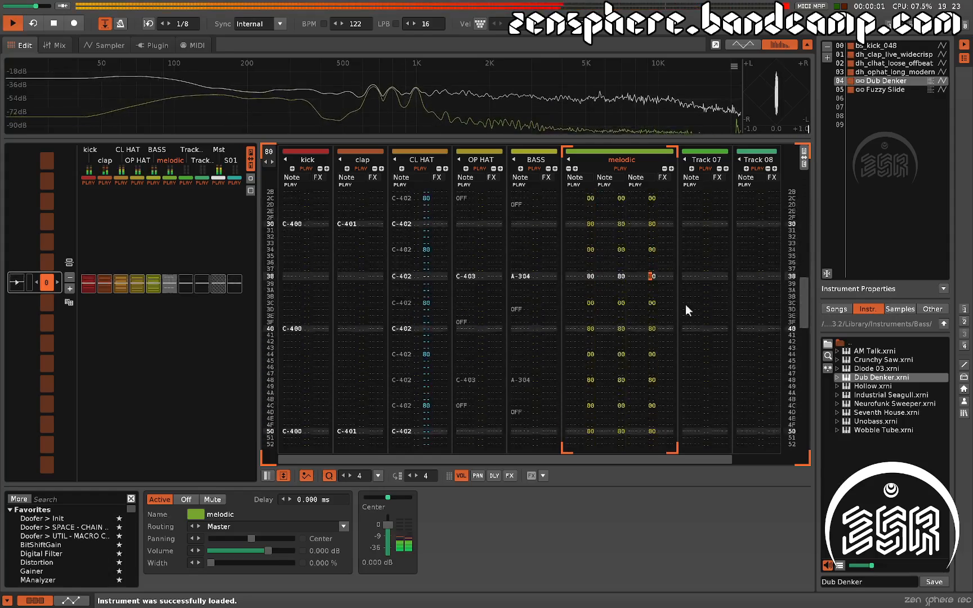
{"action": "key", "text": "space"}
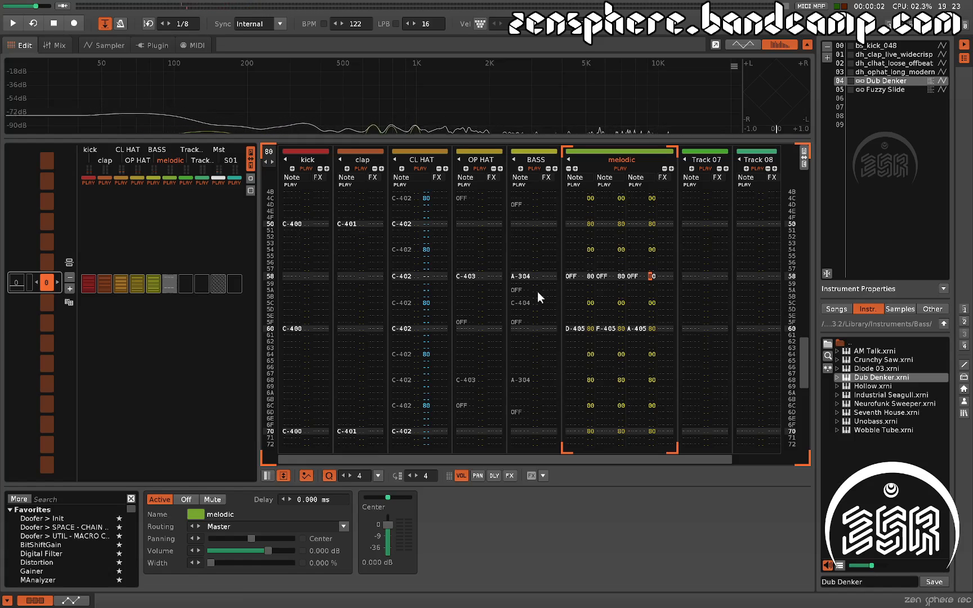
- Load the Hollow bass into slot 04 and the Crunchy Saw bass into the empty slot 06
{"action": "double_click", "coordinate": [875, 387]}
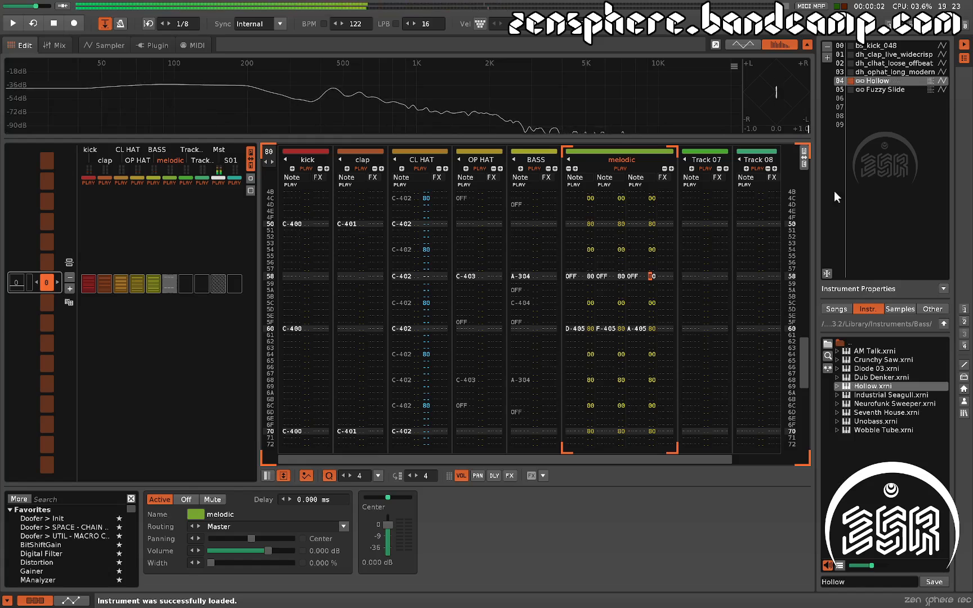
{"action": "left_click", "coordinate": [881, 96]}
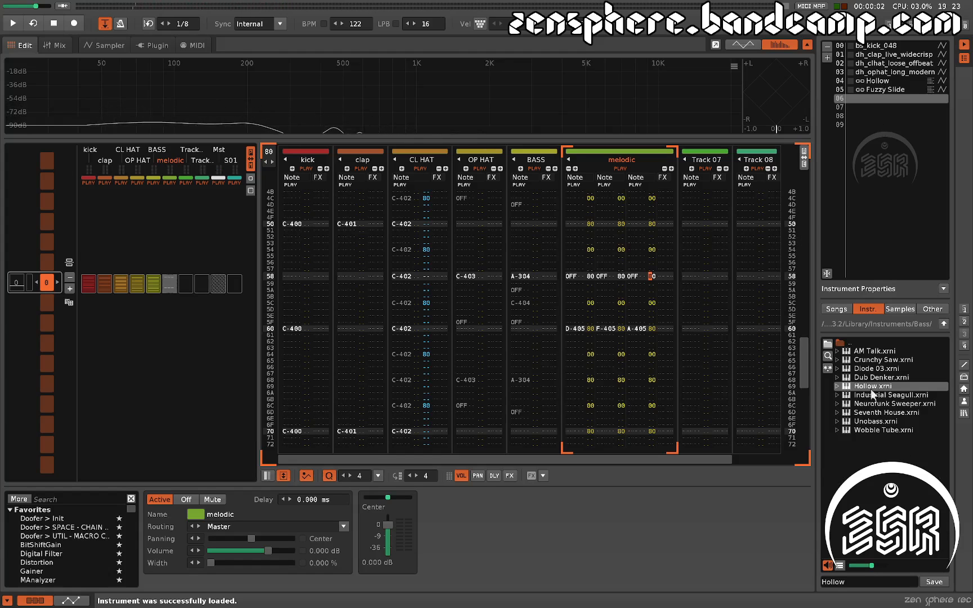
{"action": "double_click", "coordinate": [882, 360]}
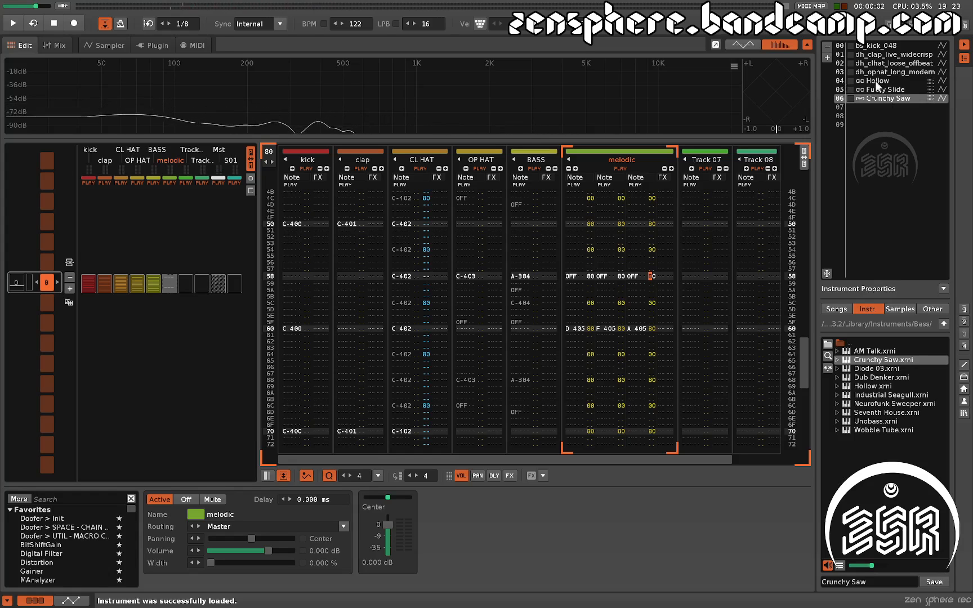
- Select instrument 04 and the BASS track, show the advanced edit options and maximize the pattern editor
{"action": "left_click", "coordinate": [544, 240]}
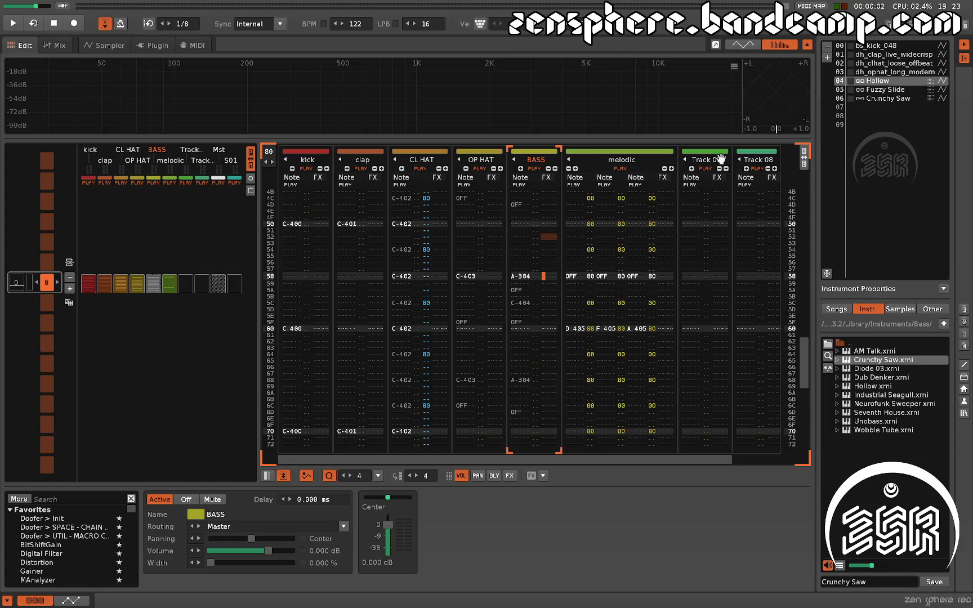
{"action": "left_click", "coordinate": [803, 160]}
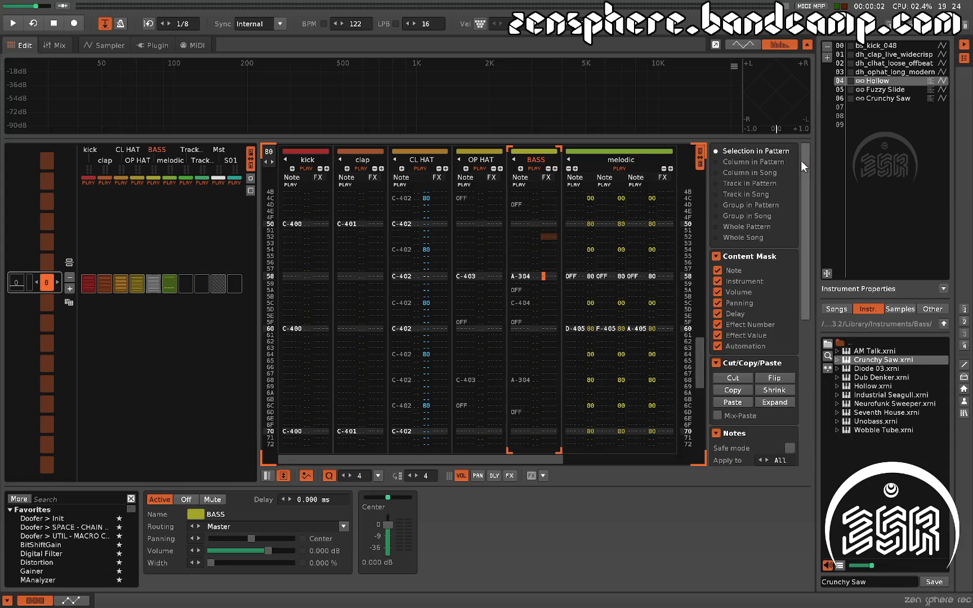
{"action": "left_click", "coordinate": [701, 161]}
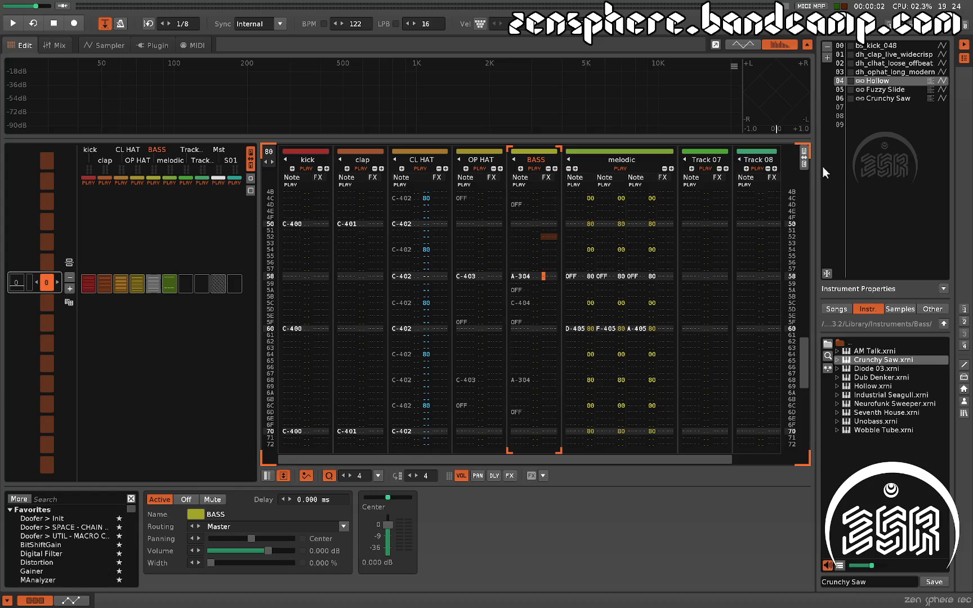
{"action": "left_click", "coordinate": [803, 155]}
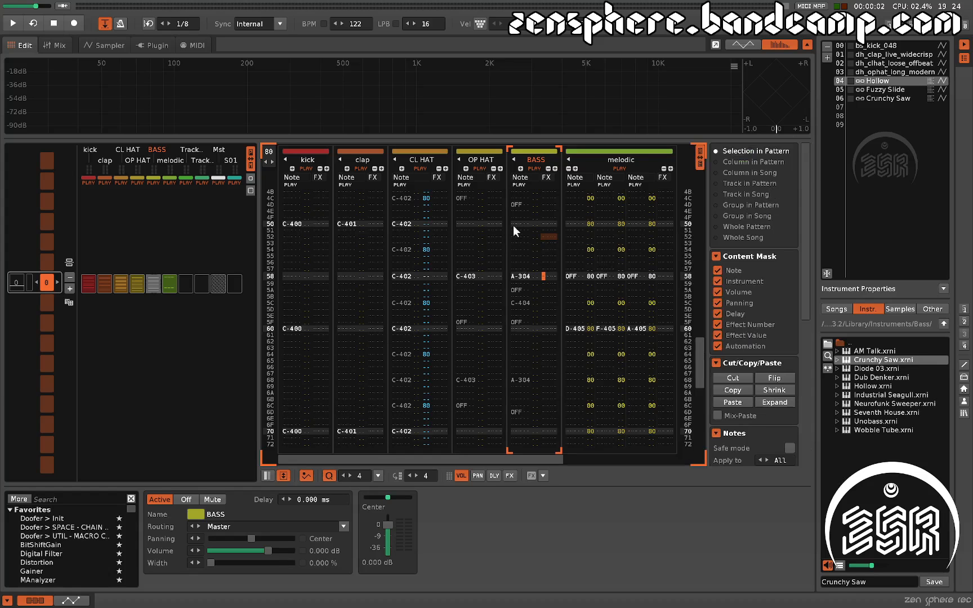
{"action": "key", "text": "shift+Escape"}
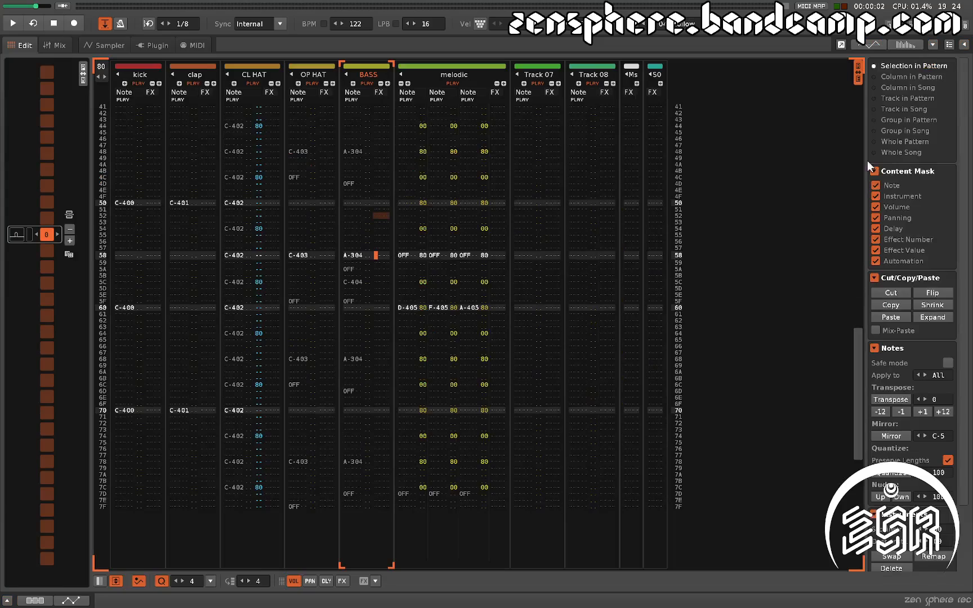
- Select lines 00 to 0D of the melodic track, then set the edit scope to Column in Pattern with the first melodic column active
{"action": "key", "text": "space"}
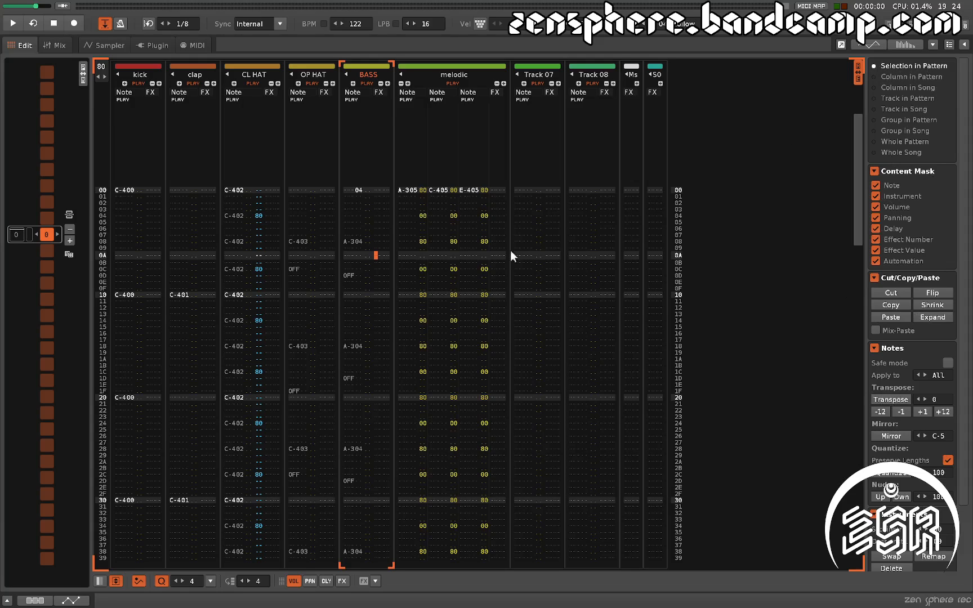
{"action": "left_click_drag", "start_coordinate": [405, 193], "coordinate": [499, 277]}
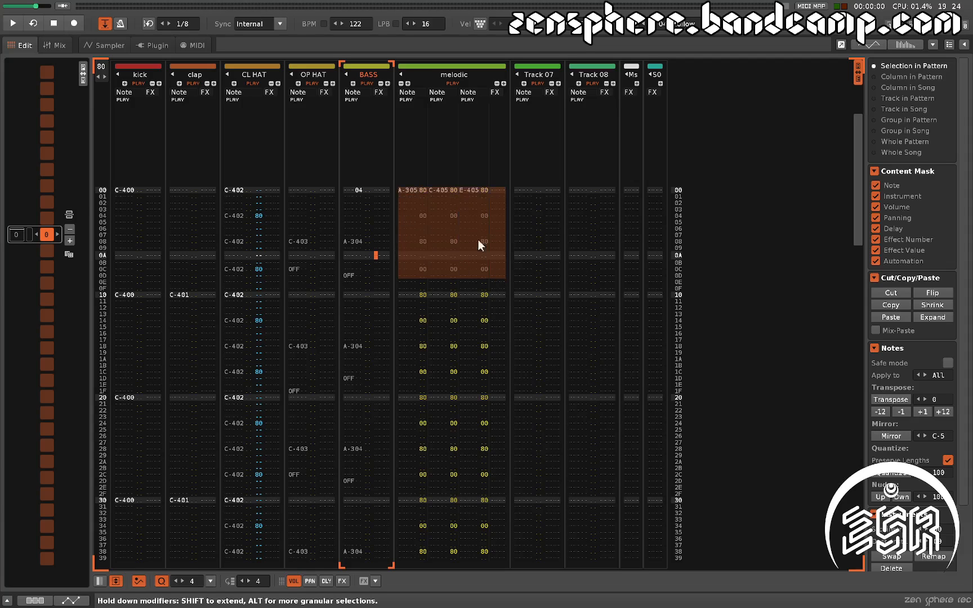
{"action": "left_click", "coordinate": [900, 76]}
{"action": "left_click", "coordinate": [399, 207]}
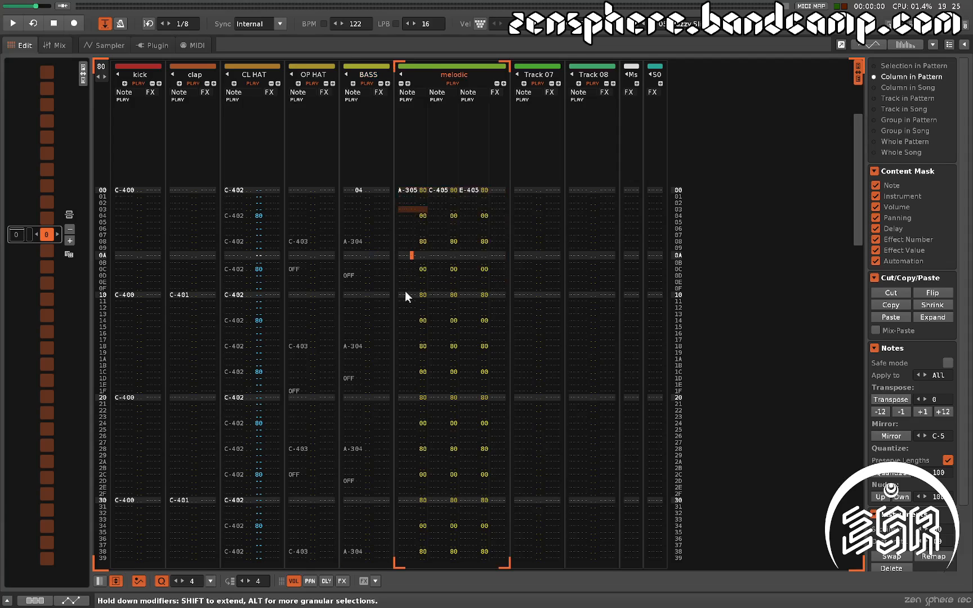
- Switch the edit scope through Column in Song, Track in Pattern, Track in Song, Group in Pattern and Group in Song
{"action": "left_click", "coordinate": [895, 87]}
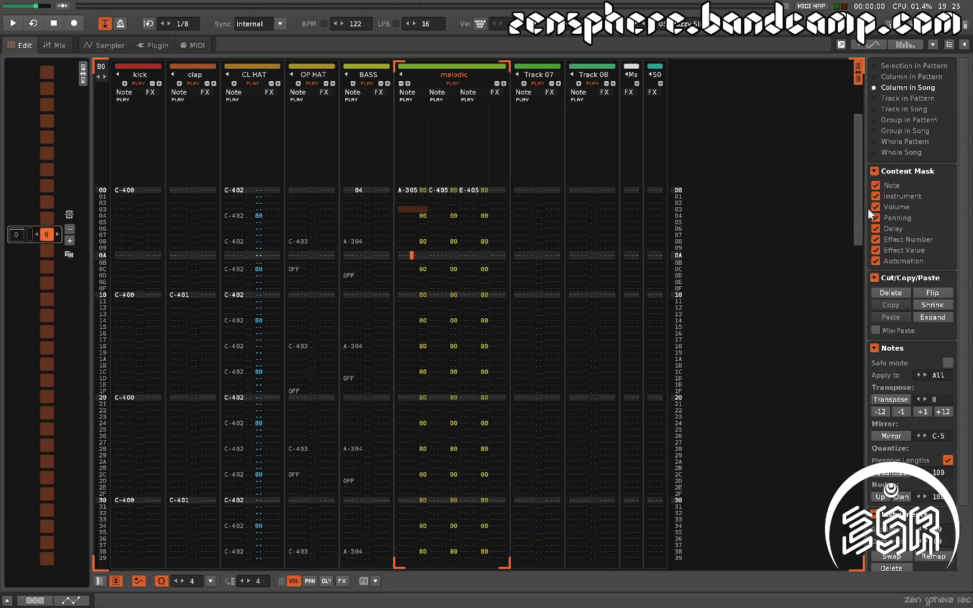
{"action": "left_click", "coordinate": [893, 99]}
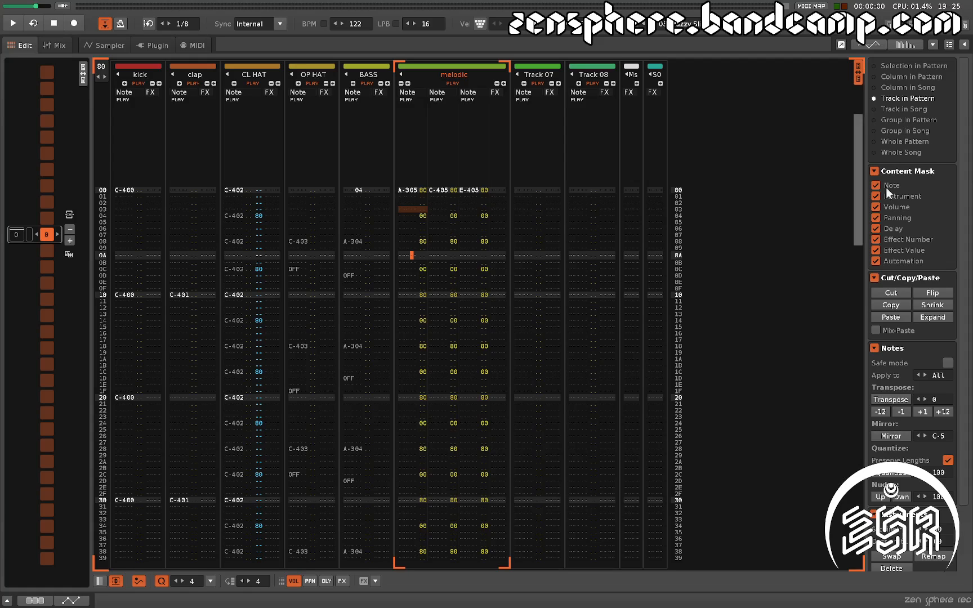
{"action": "left_click", "coordinate": [892, 110]}
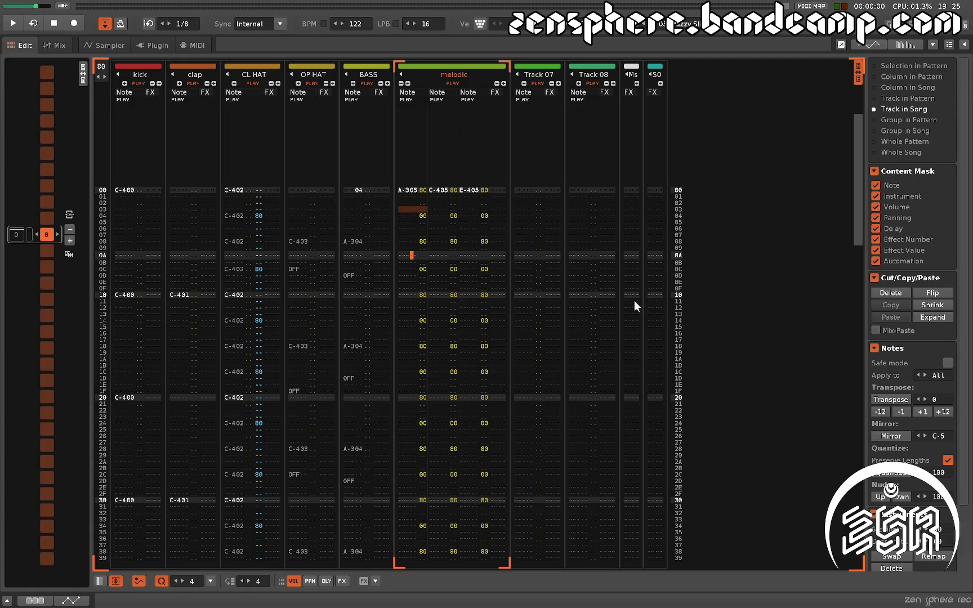
{"action": "left_click", "coordinate": [900, 118]}
{"action": "left_click", "coordinate": [908, 130]}
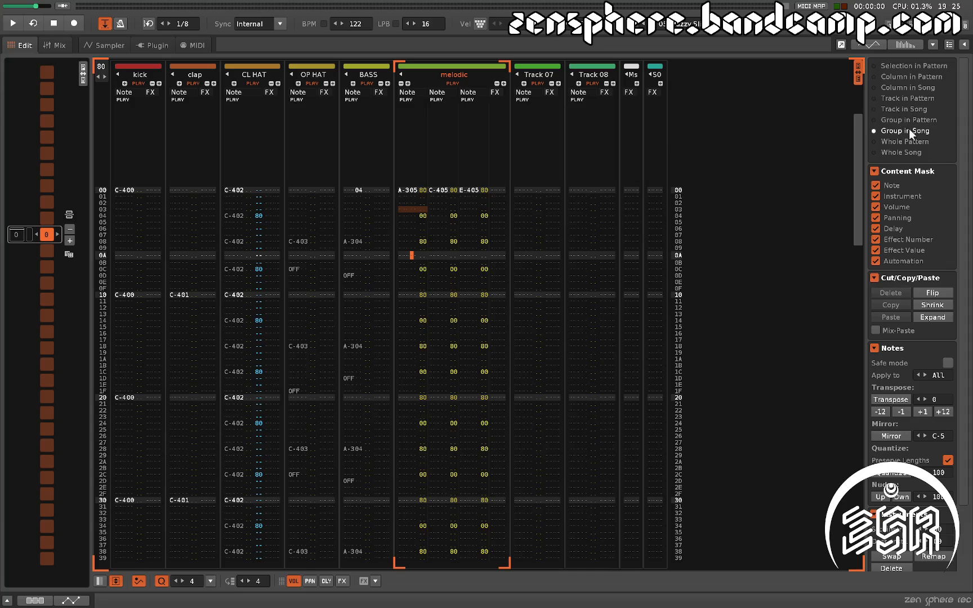
- Group the BASS track and move the melodic track into the same group
{"action": "left_click", "coordinate": [369, 133]}
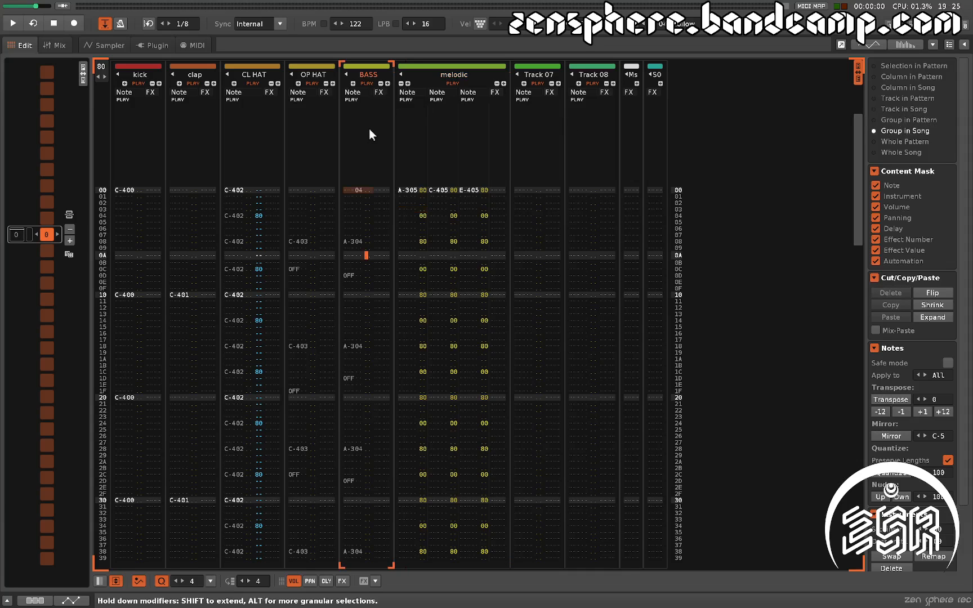
{"action": "key", "text": "ctrl+g"}
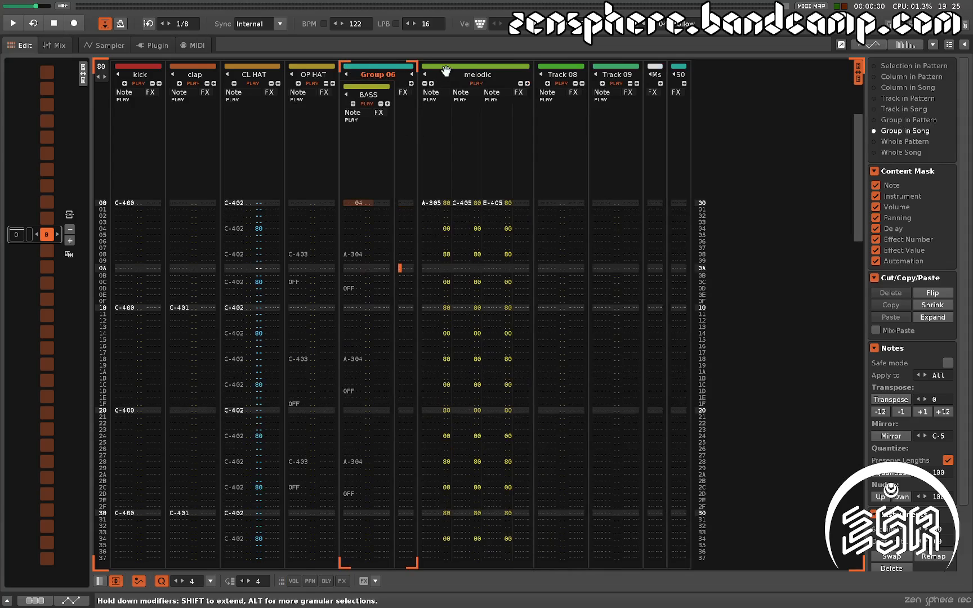
{"action": "left_click_drag", "start_coordinate": [454, 70], "coordinate": [396, 95]}
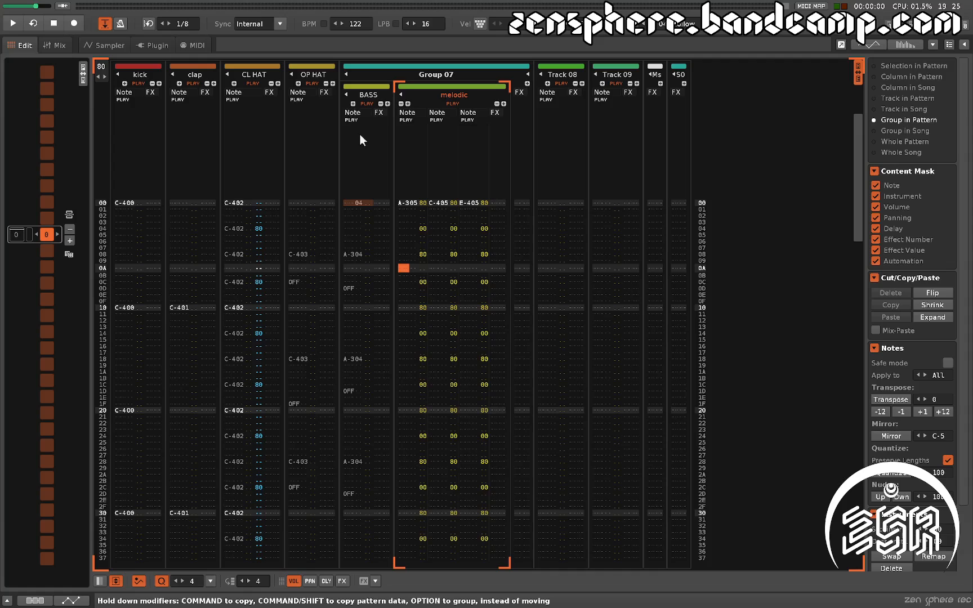
- Make the new group and its BASS and melodic tracks active in turn, and set the edit scope to Whole Song
{"action": "left_click", "coordinate": [378, 76]}
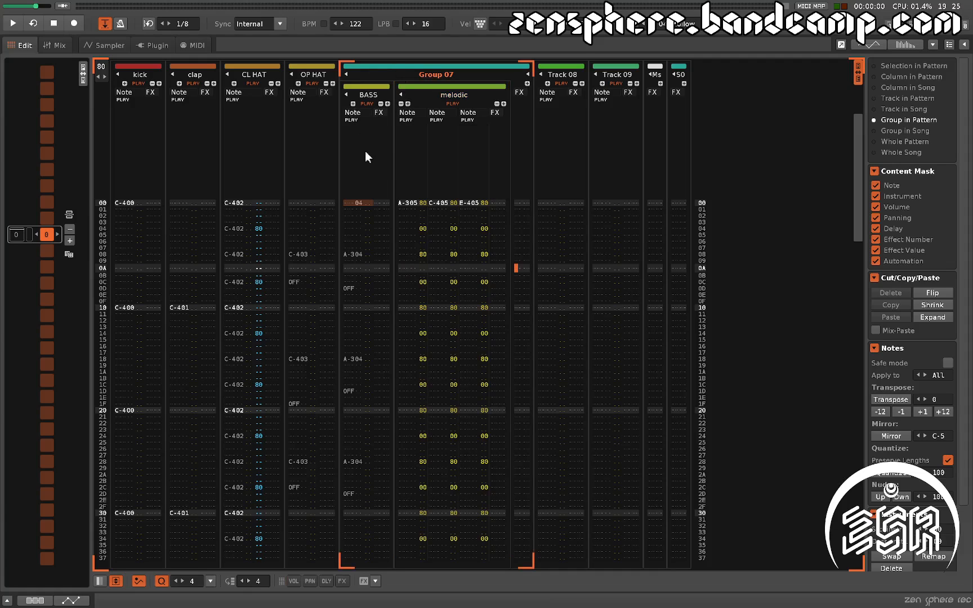
{"action": "left_click", "coordinate": [412, 152]}
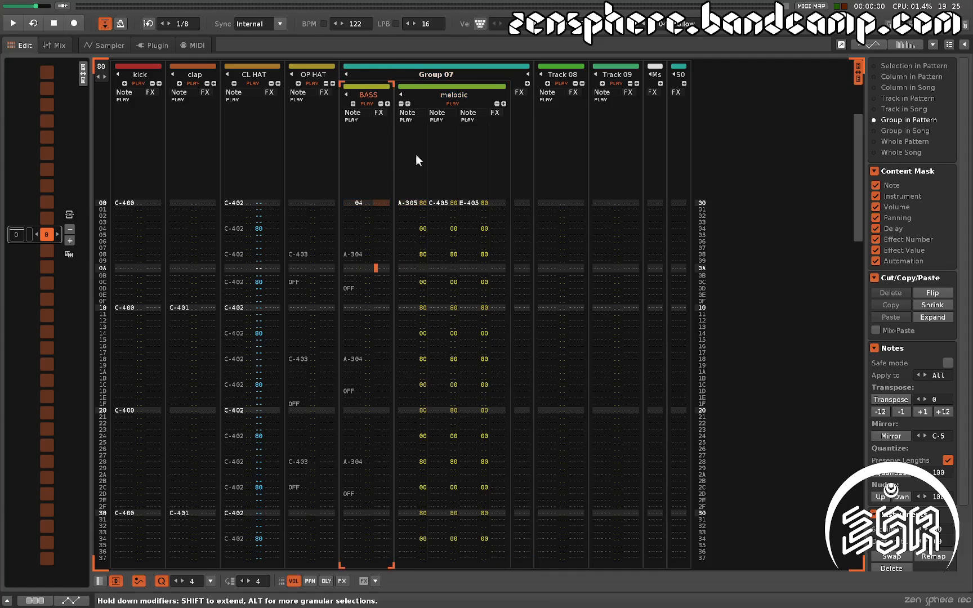
{"action": "left_click", "coordinate": [385, 136]}
{"action": "left_click", "coordinate": [385, 76]}
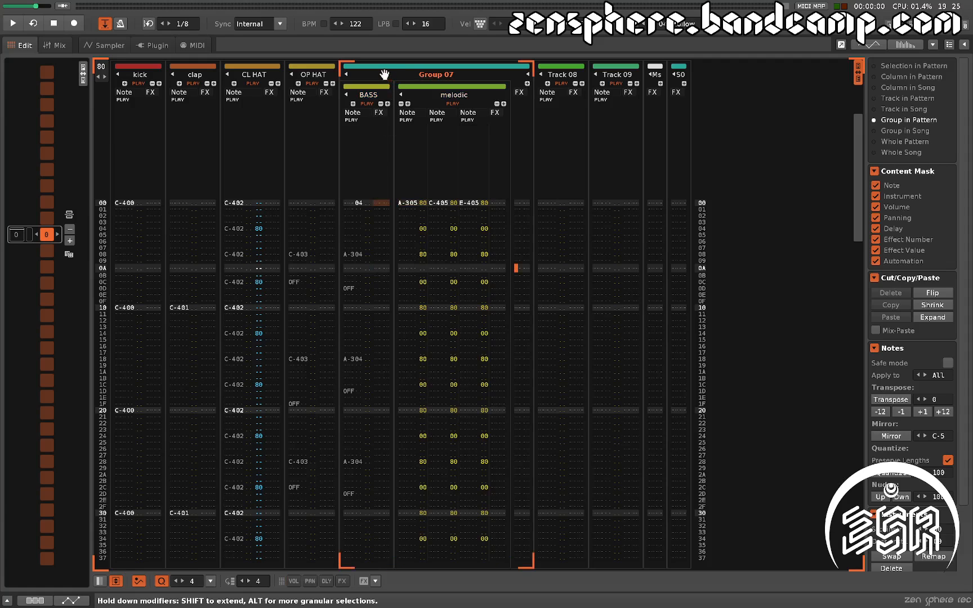
{"action": "left_click", "coordinate": [377, 142]}
{"action": "left_click", "coordinate": [420, 146]}
{"action": "left_click", "coordinate": [455, 72]}
{"action": "left_click", "coordinate": [914, 149]}
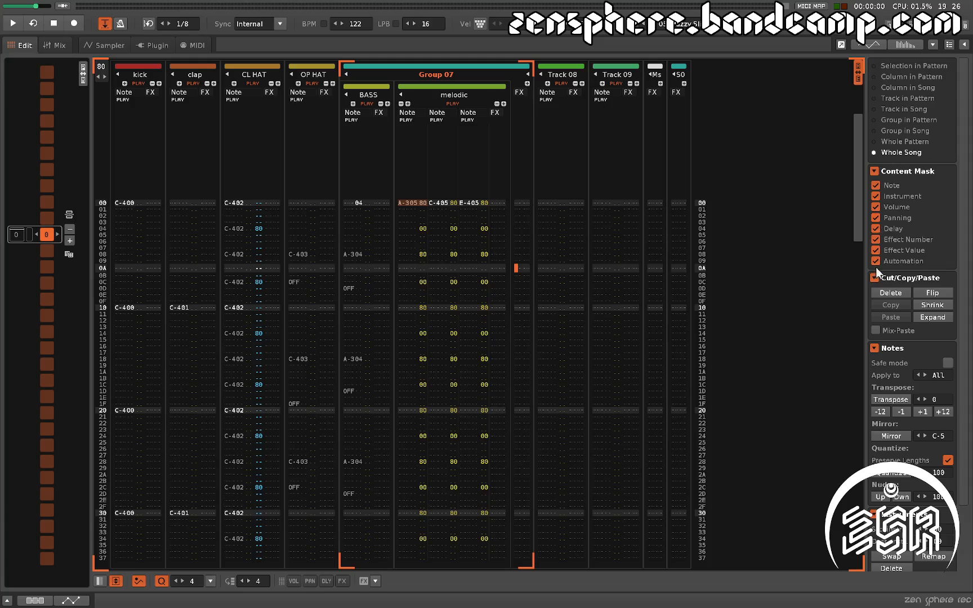
- Limit the content mask to Volume, then collapse and reopen the Content Mask section and restore all content types
{"action": "left_click", "coordinate": [875, 186]}
{"action": "left_click", "coordinate": [876, 196]}
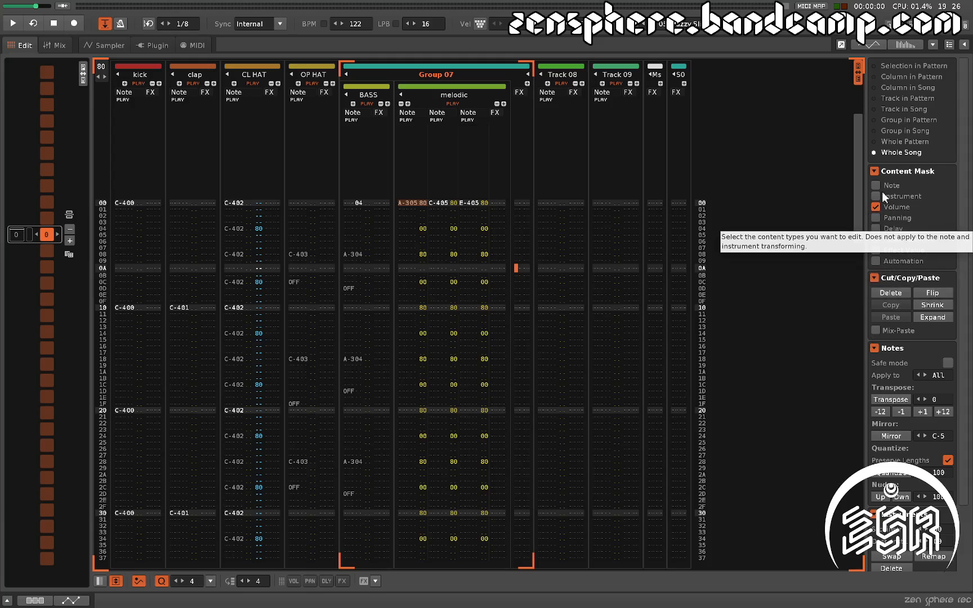
{"action": "left_click", "coordinate": [876, 171]}
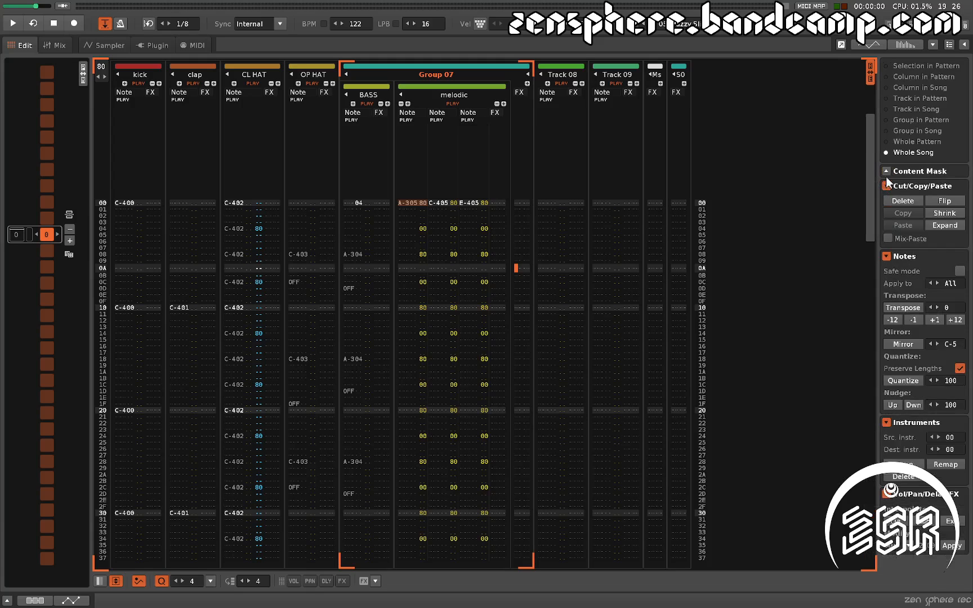
{"action": "left_click", "coordinate": [888, 172]}
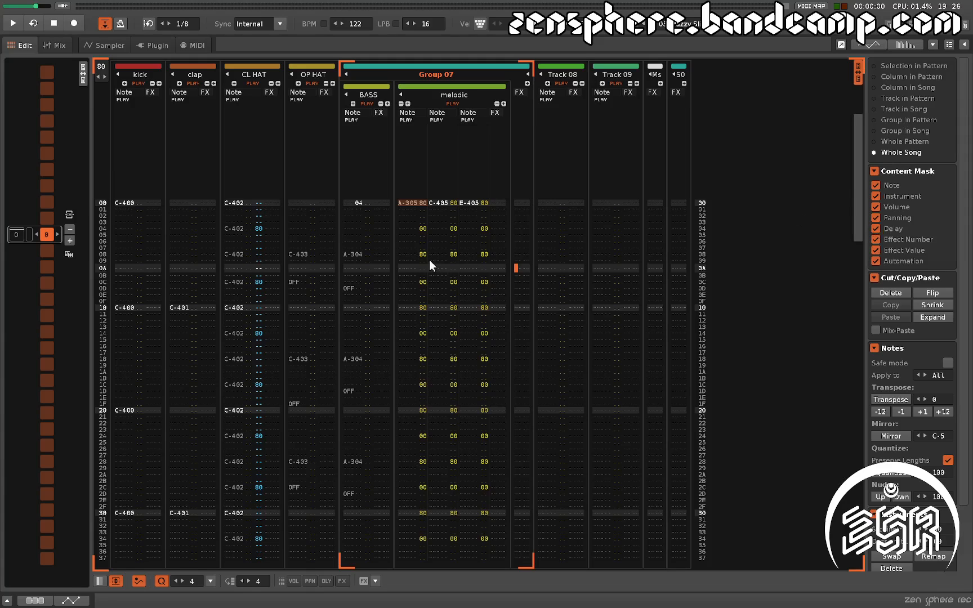
- Show the instrument list and remap the BASS track in the current pattern from instrument 04 to instrument 06
{"action": "left_click", "coordinate": [358, 204]}
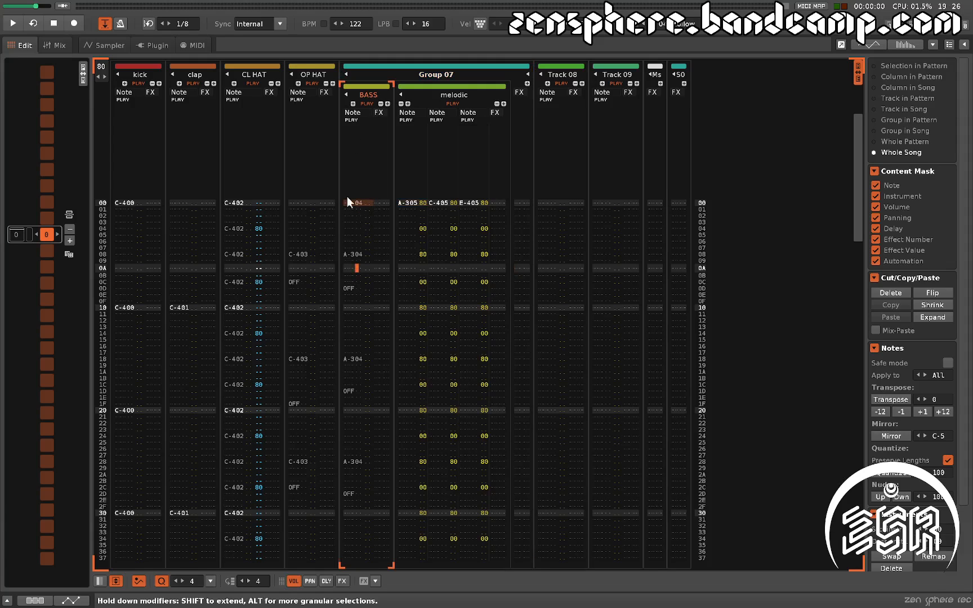
{"action": "key", "text": "F1"}
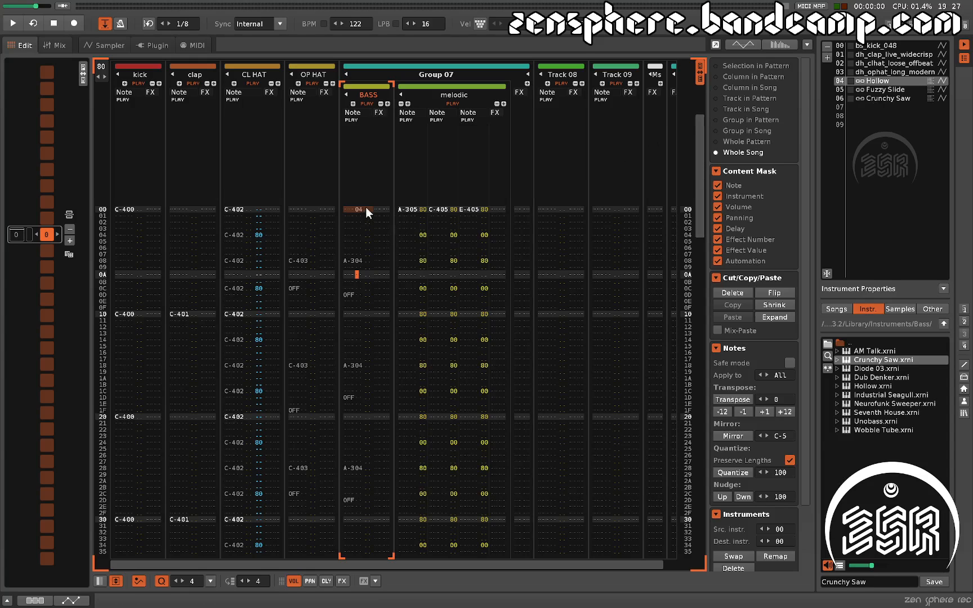
{"action": "left_click", "coordinate": [740, 98]}
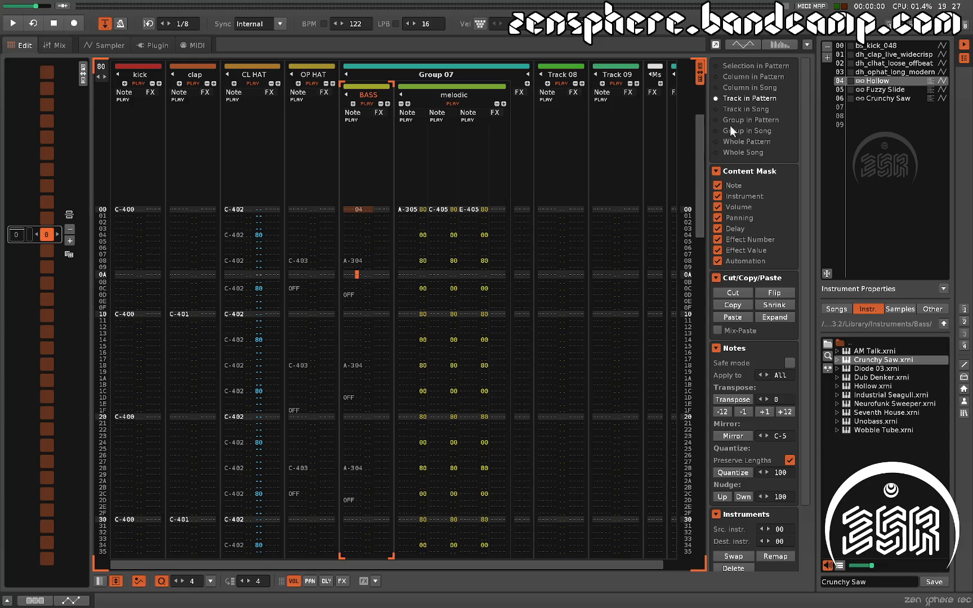
{"action": "scroll", "coordinate": [783, 251], "scroll_direction": "down", "scroll_amount": 3}
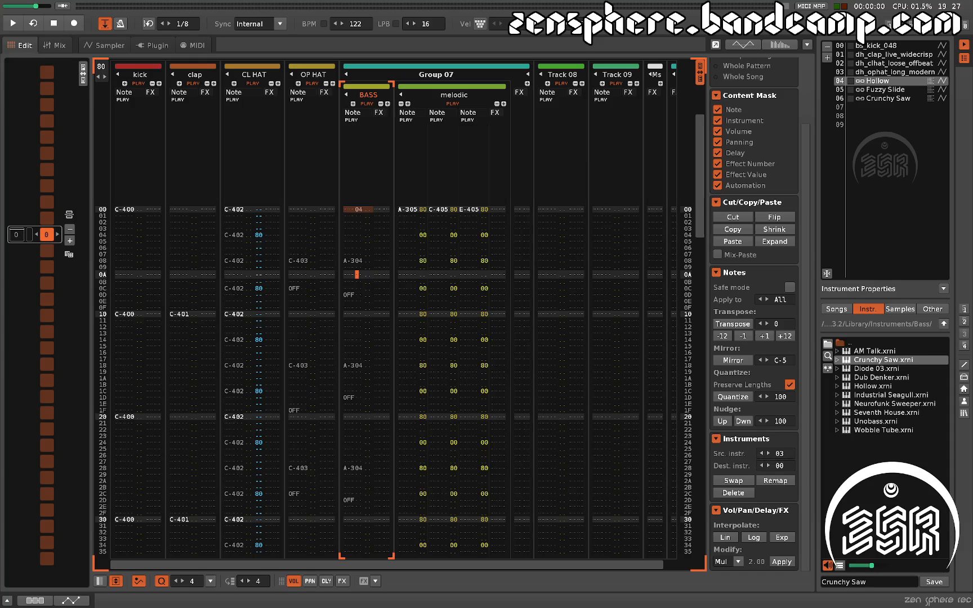
{"action": "left_click_drag", "start_coordinate": [785, 453], "coordinate": [786, 449]}
- Try deleting instrument 06 from the BASS track, undo the deletion and audition the pattern
{"action": "left_click", "coordinate": [741, 492]}
{"action": "key", "text": "ctrl+z"}
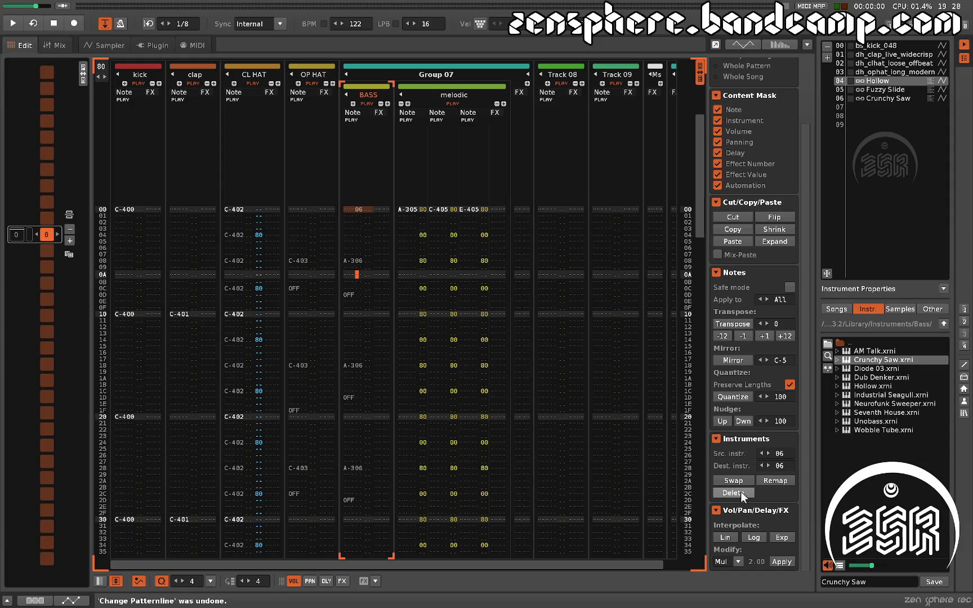
{"action": "key", "text": "space"}
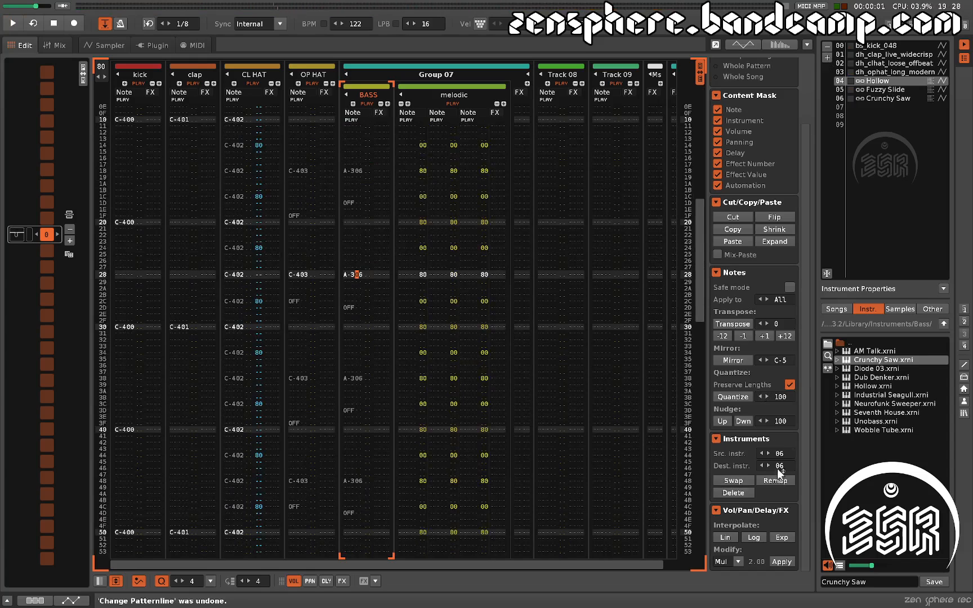
- Remap the BASS track from instrument 06 back to instrument 04 and play the pattern to audition it
{"action": "left_click_drag", "start_coordinate": [784, 464], "coordinate": [782, 471]}
{"action": "key", "text": "space"}
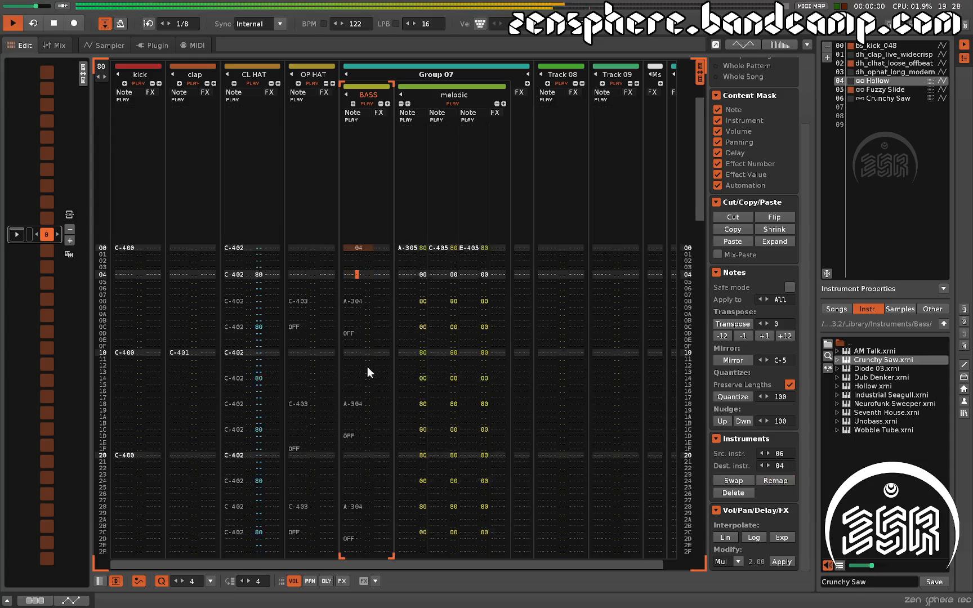
{"action": "key", "text": "space"}
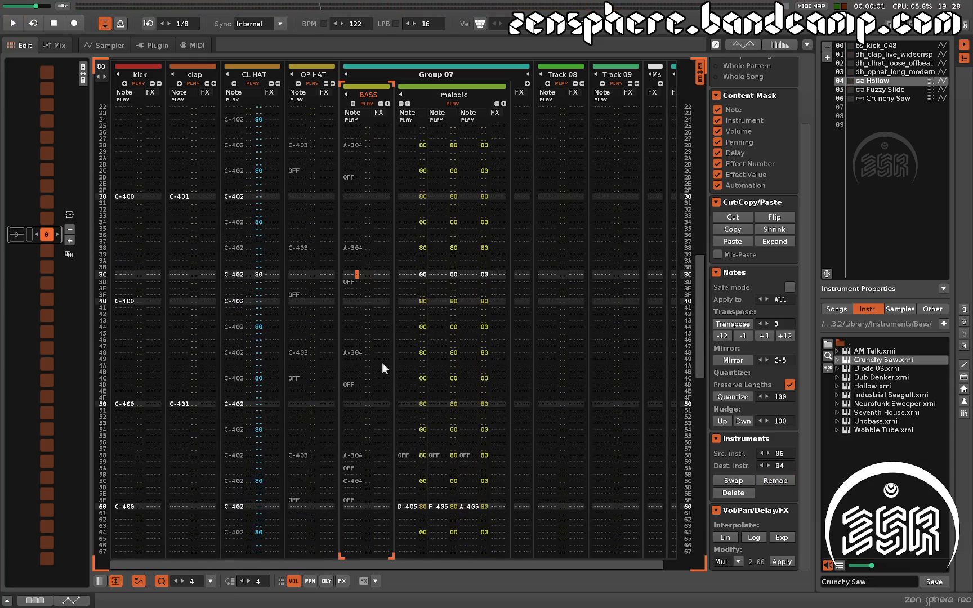
- Place the cursor on the volume value of the D-4 note at line 60 in the first melodic column
{"action": "left_click", "coordinate": [381, 326]}
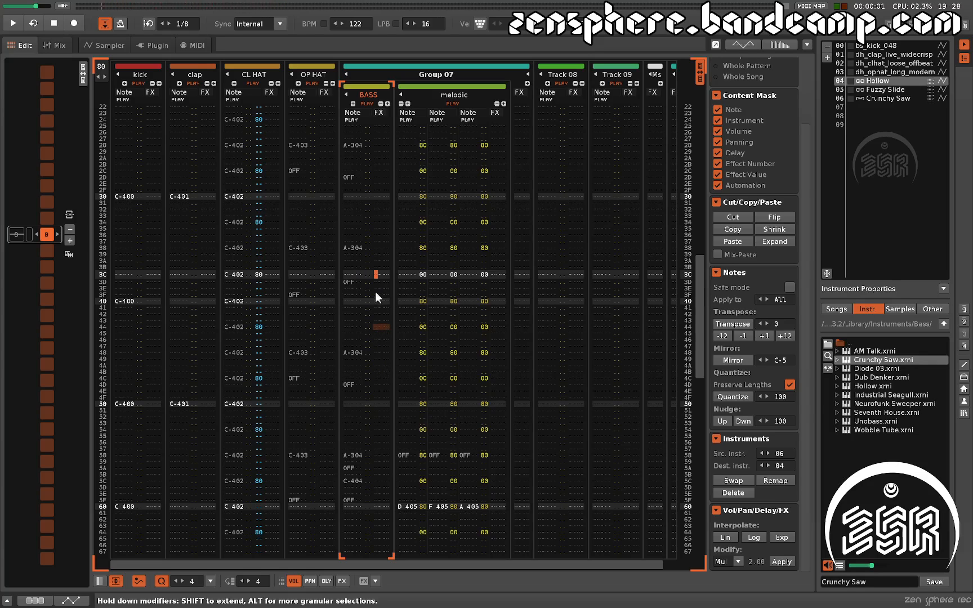
{"action": "scroll", "coordinate": [735, 370], "scroll_direction": "up", "scroll_amount": 3}
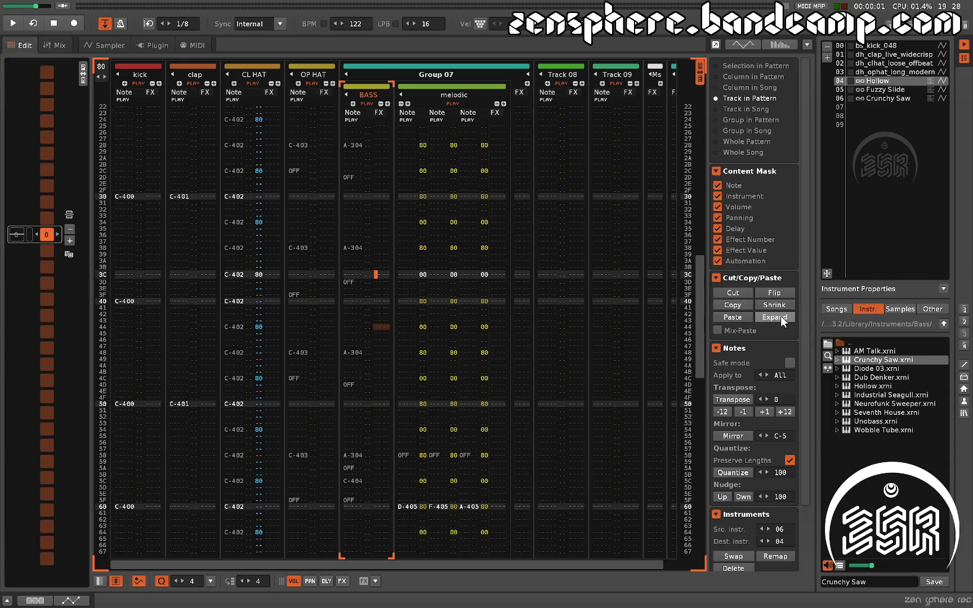
{"action": "scroll", "coordinate": [474, 334], "scroll_direction": "up", "scroll_amount": 5}
{"action": "scroll", "coordinate": [476, 335], "scroll_direction": "down", "scroll_amount": 13}
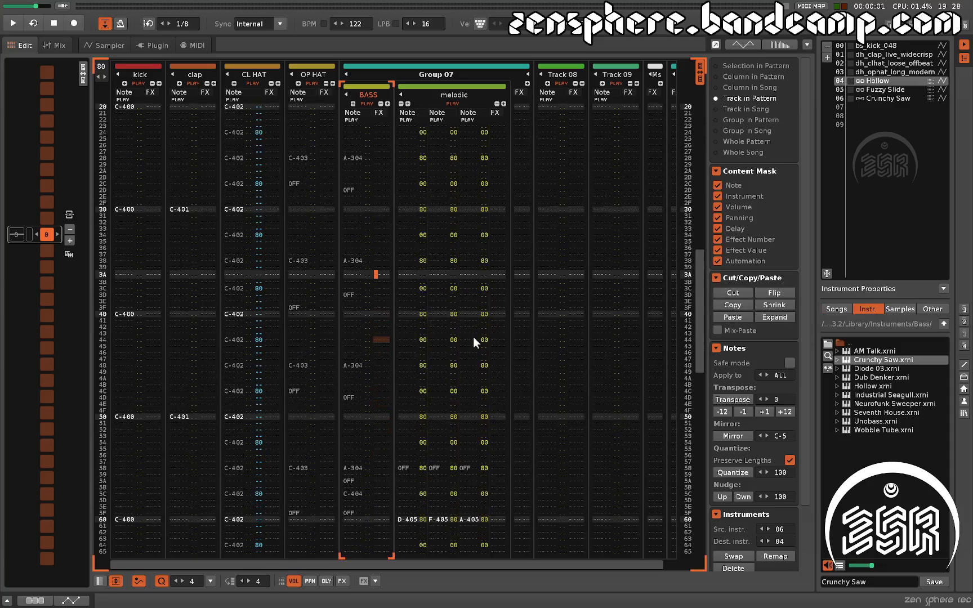
{"action": "scroll", "coordinate": [469, 337], "scroll_direction": "down", "scroll_amount": 8}
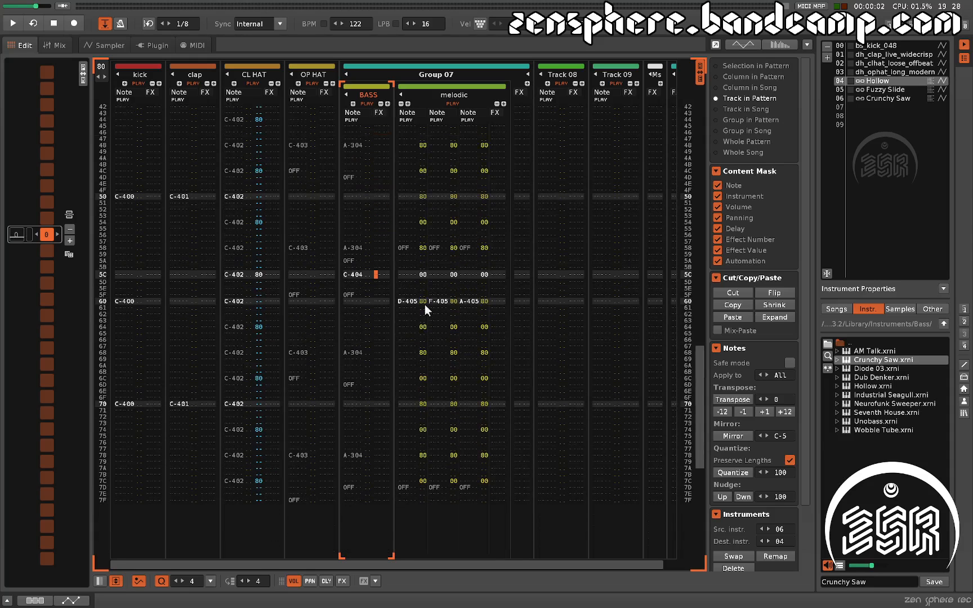
{"action": "left_click", "coordinate": [425, 302], "text": "shift"}
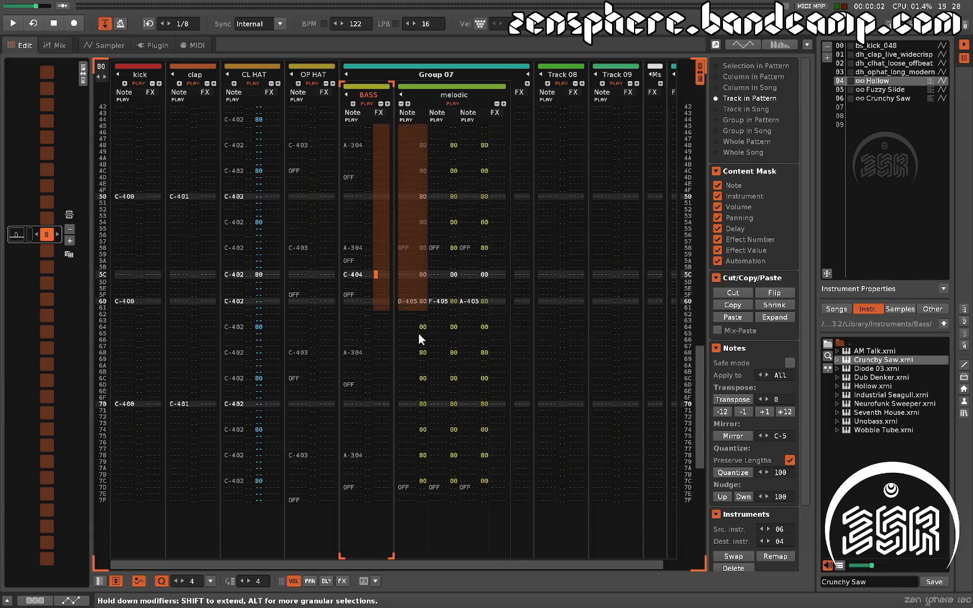
{"action": "left_click", "coordinate": [417, 333]}
{"action": "left_click", "coordinate": [423, 301]}
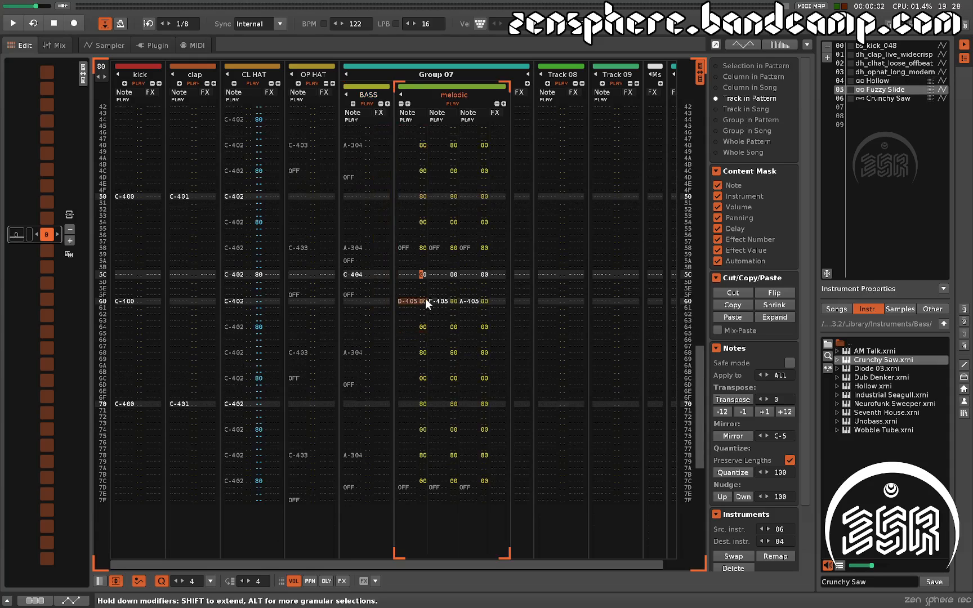
{"action": "key", "text": "Down"}
{"action": "key", "text": "Down"}
{"action": "key", "text": "Down"}
{"action": "key", "text": "Down"}
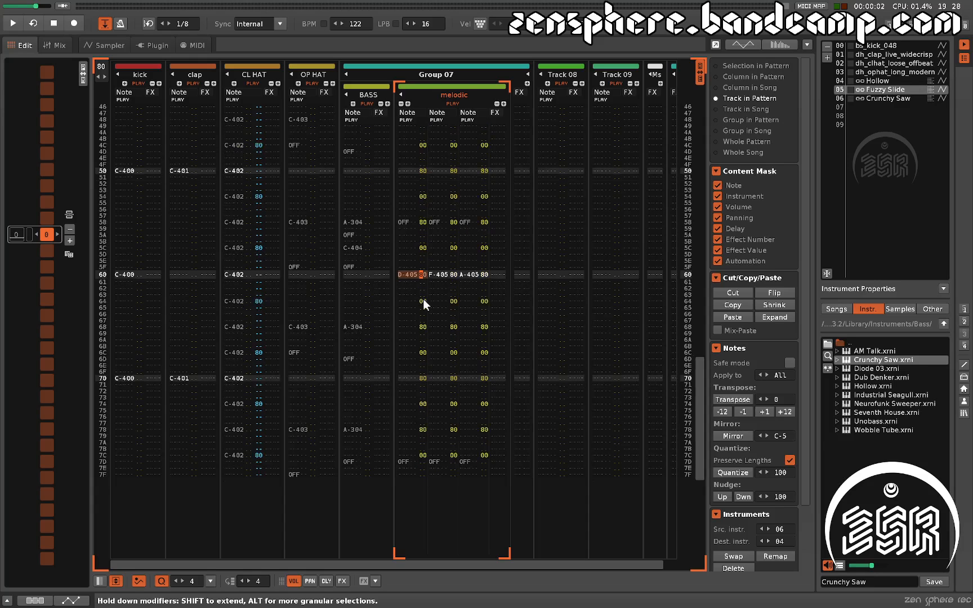
- Select the first melodic volume column from line 60 to 6F and shrink it with the scope set to Selection in Pattern
{"action": "key", "text": "shift+Down"}
{"action": "key", "text": "shift+Down"}
{"action": "key", "text": "shift+Down"}
{"action": "key", "text": "shift+Down"}
{"action": "key", "text": "shift+Down"}
{"action": "key", "text": "shift+Down"}
{"action": "key", "text": "shift+Down"}
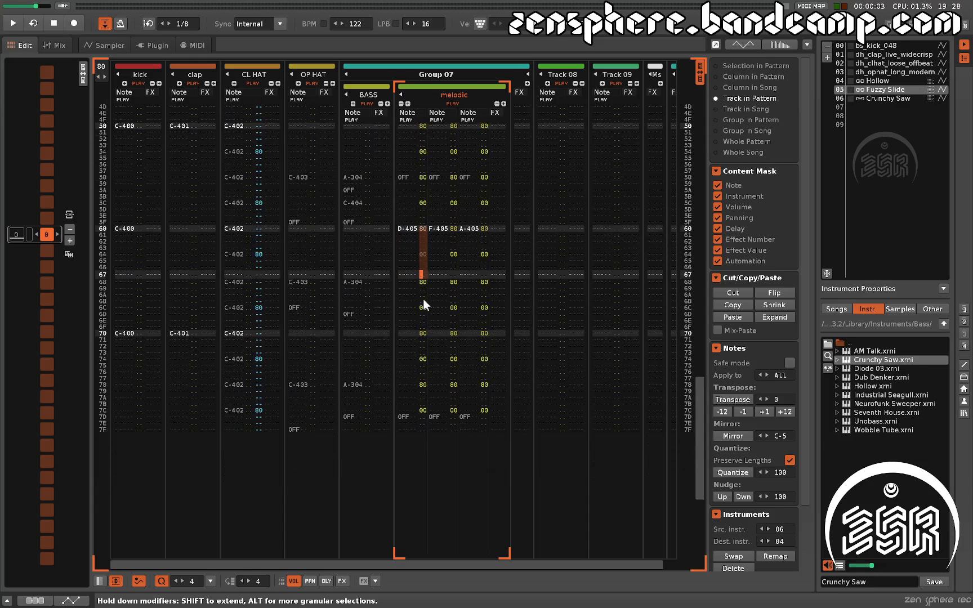
{"action": "key", "text": "shift+Down"}
{"action": "key", "text": "shift+Down"}
{"action": "key", "text": "shift+Down"}
{"action": "key", "text": "shift+Down"}
{"action": "key", "text": "shift+Down"}
{"action": "key", "text": "shift+Down"}
{"action": "key", "text": "shift+Down"}
{"action": "key", "text": "shift+Down"}
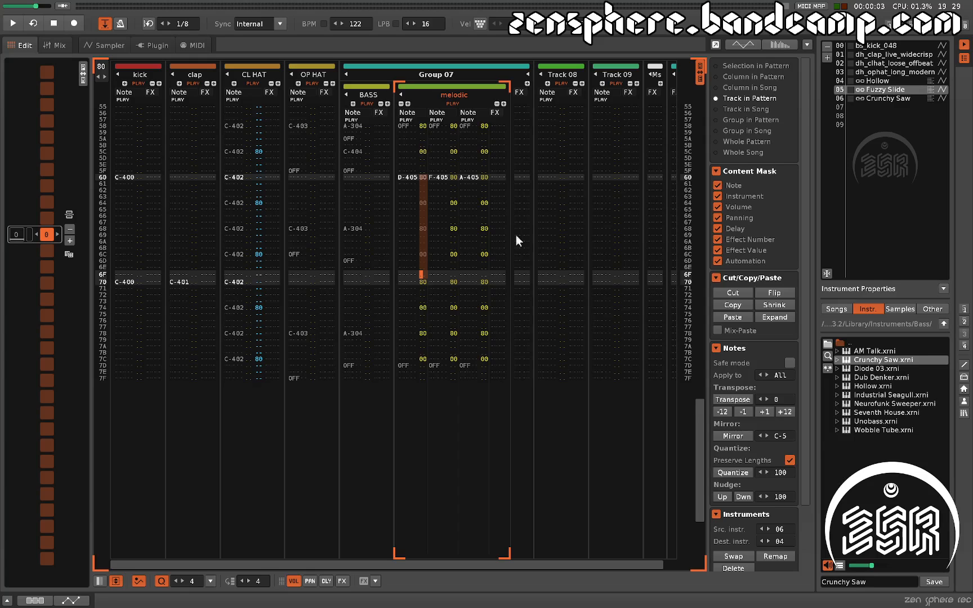
{"action": "left_click", "coordinate": [716, 66]}
{"action": "left_click", "coordinate": [774, 310]}
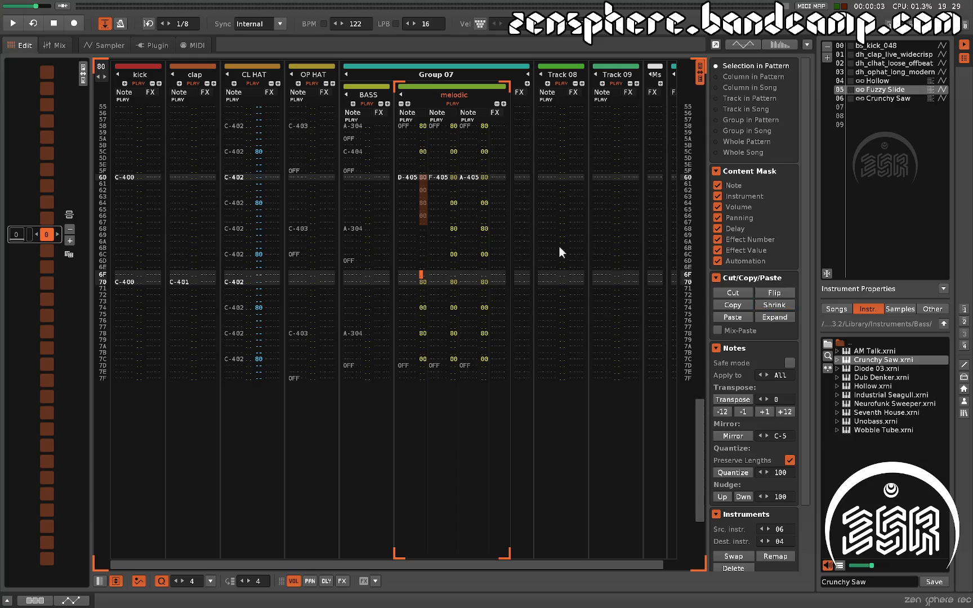
- Duplicate the shrunken volume gate from lines 60–67 to 68–6F, copy lines 60–6F to the other two melodic volume columns and audition the pattern
{"action": "left_click", "coordinate": [430, 274]}
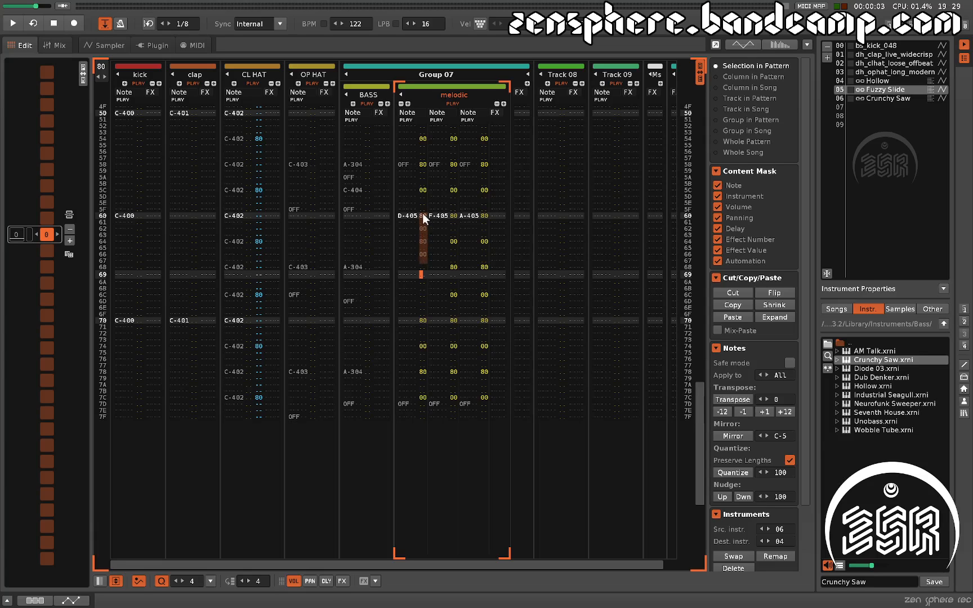
{"action": "left_click_drag", "start_coordinate": [423, 216], "coordinate": [423, 271]}
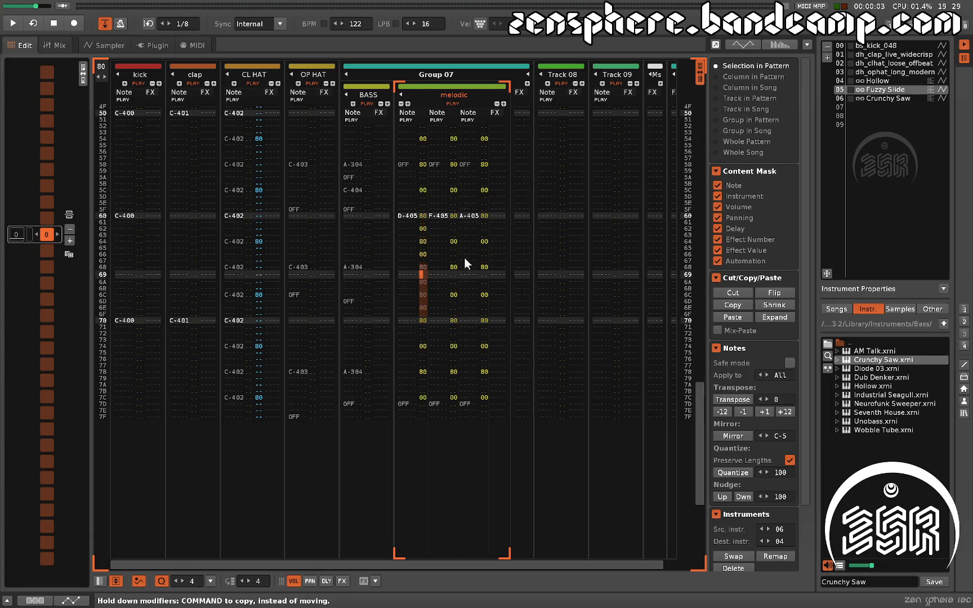
{"action": "left_click", "coordinate": [422, 215]}
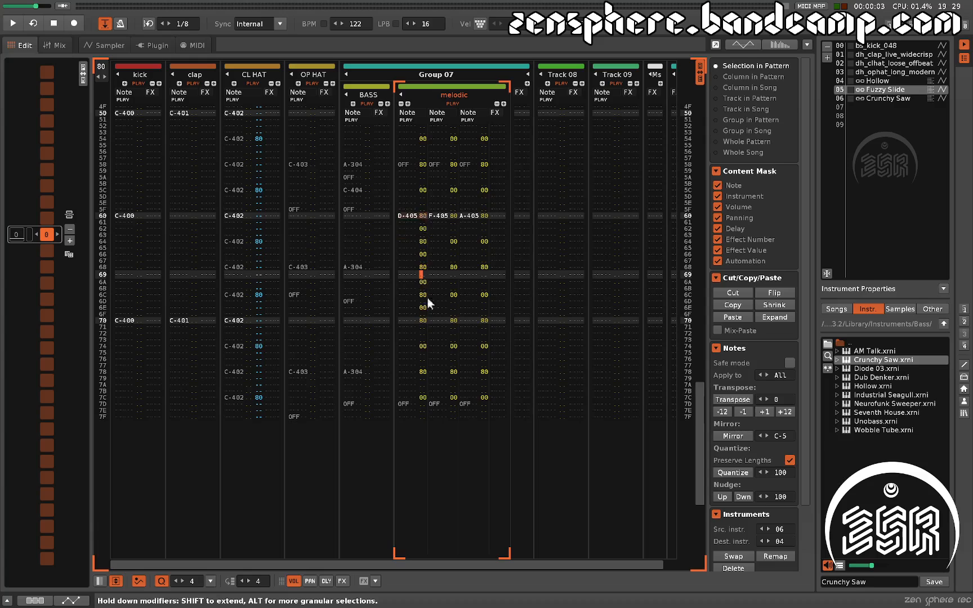
{"action": "left_click_drag", "start_coordinate": [423, 311], "coordinate": [487, 214]}
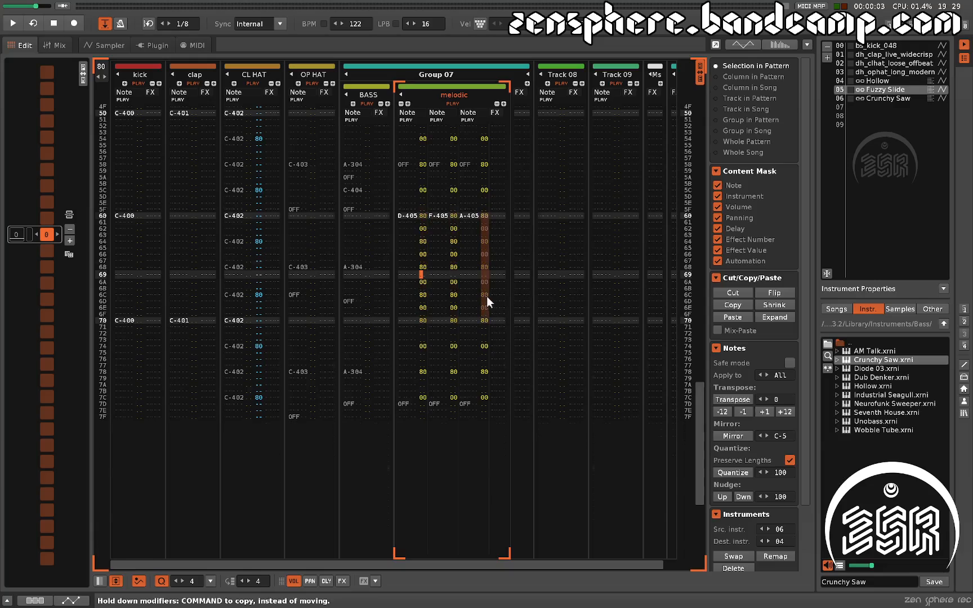
{"action": "key", "text": "space"}
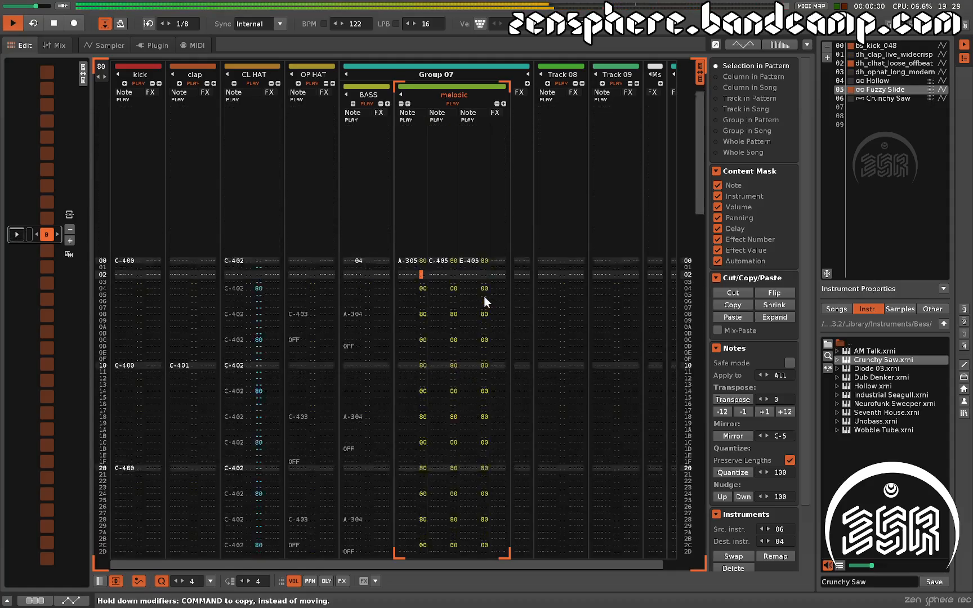
{"action": "key", "text": "space"}
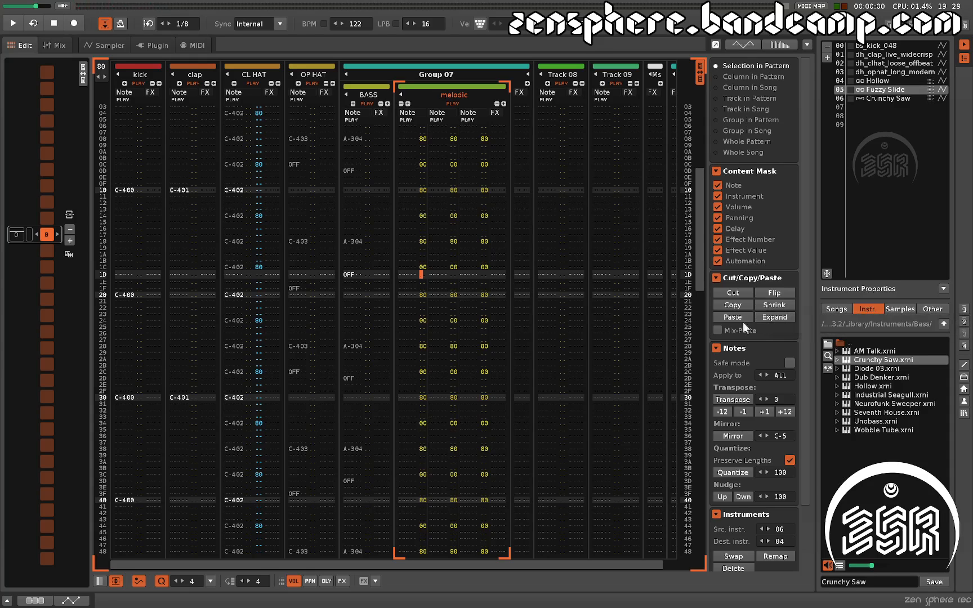
- Set the edit scope to Whole Pattern, expand the pattern and play it to audition the slower version
{"action": "scroll", "coordinate": [474, 333], "scroll_direction": "up", "scroll_amount": 5}
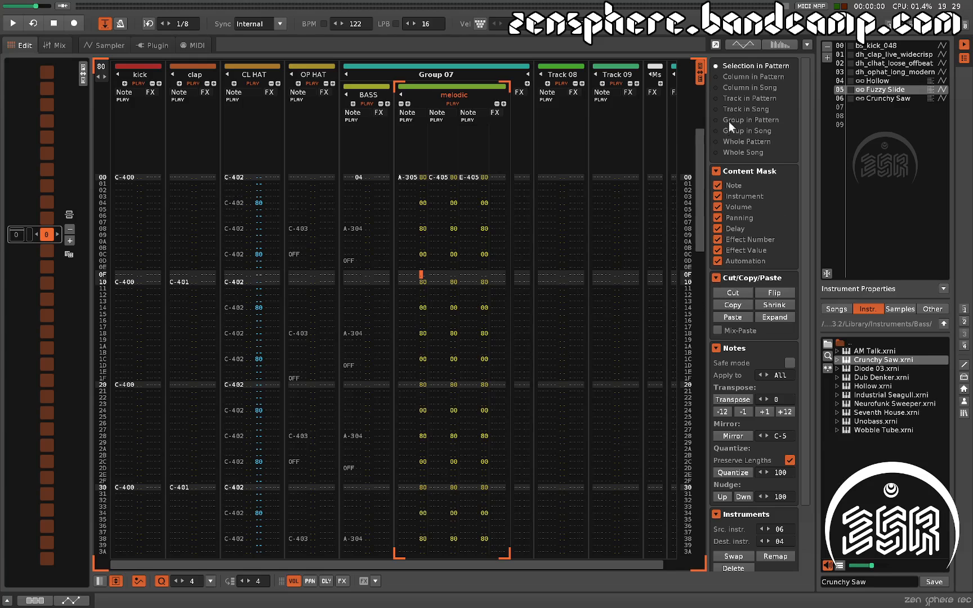
{"action": "left_click", "coordinate": [717, 140]}
{"action": "left_click", "coordinate": [775, 317]}
{"action": "key", "text": "space"}
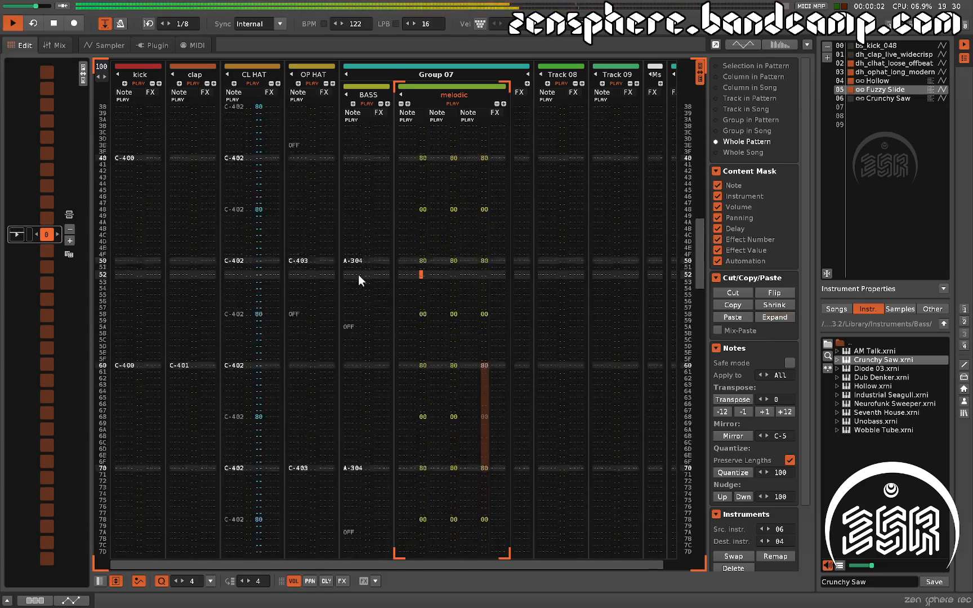
{"action": "key", "text": "space"}
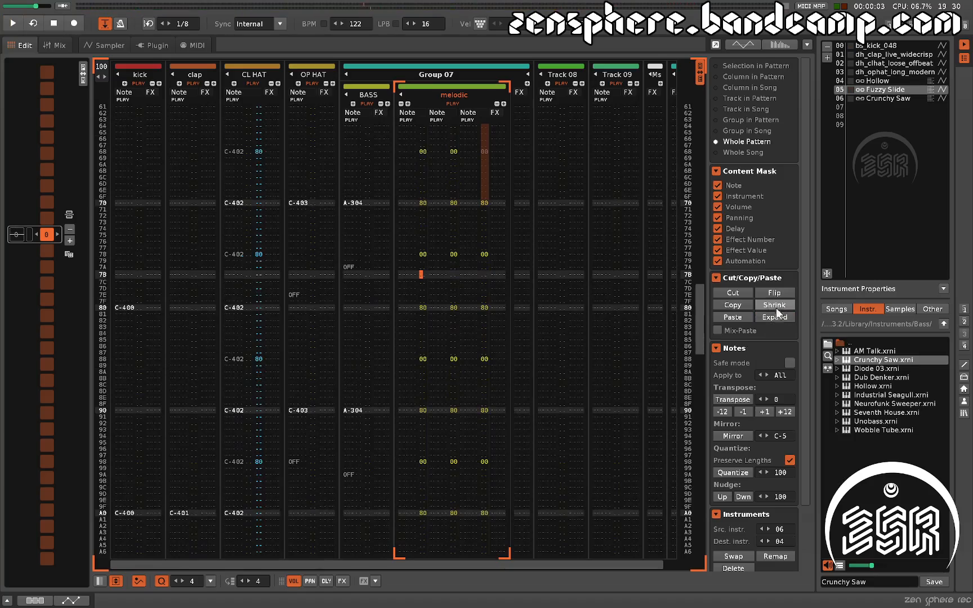
- Shrink the whole pattern twice to length 40, audition it and expand it once back to length 80
{"action": "left_click", "coordinate": [776, 303]}
{"action": "left_click", "coordinate": [778, 304]}
{"action": "key", "text": "space"}
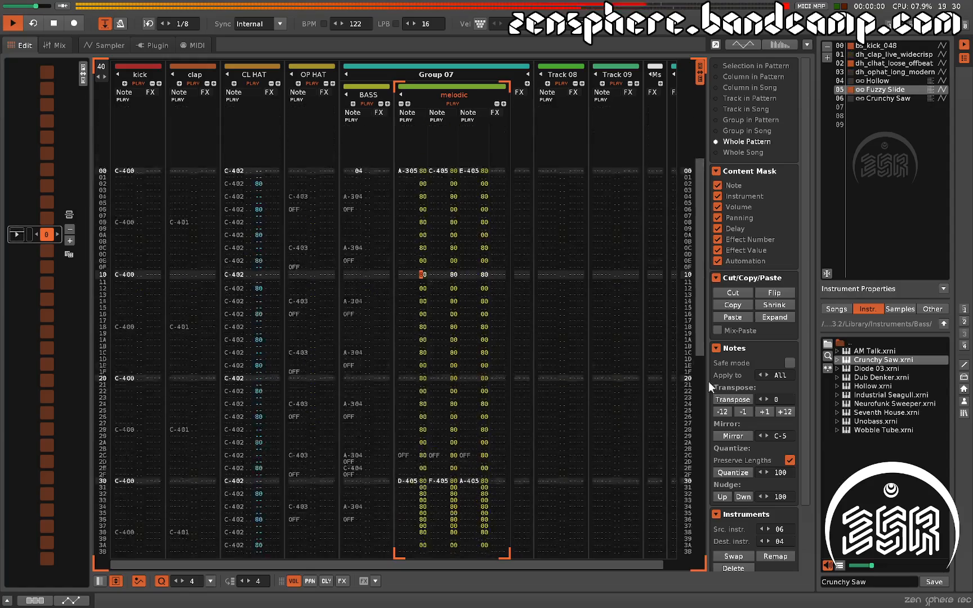
{"action": "left_click", "coordinate": [776, 317]}
{"action": "key", "text": "space"}
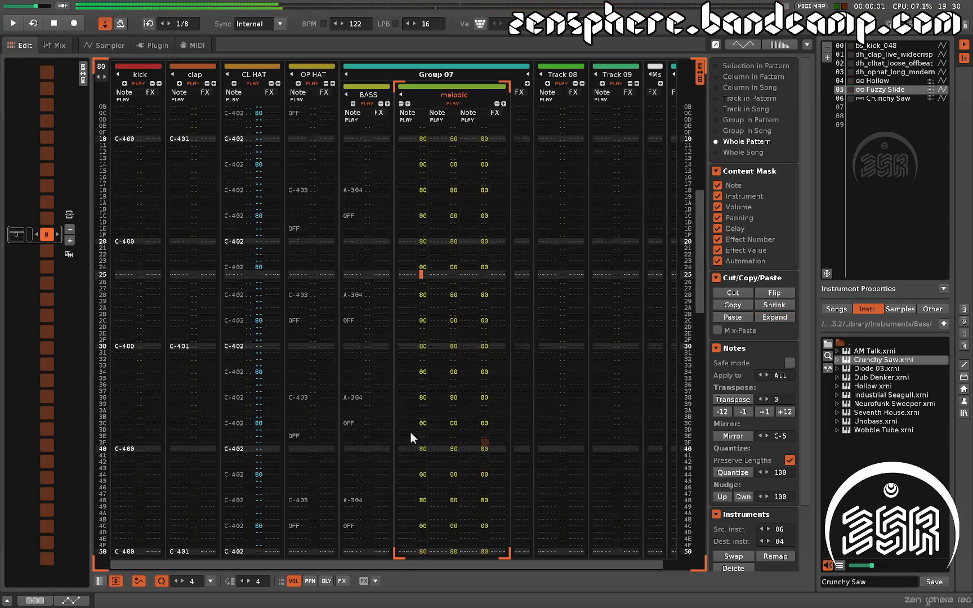
{"action": "scroll", "coordinate": [408, 433], "scroll_direction": "up", "scroll_amount": 4}
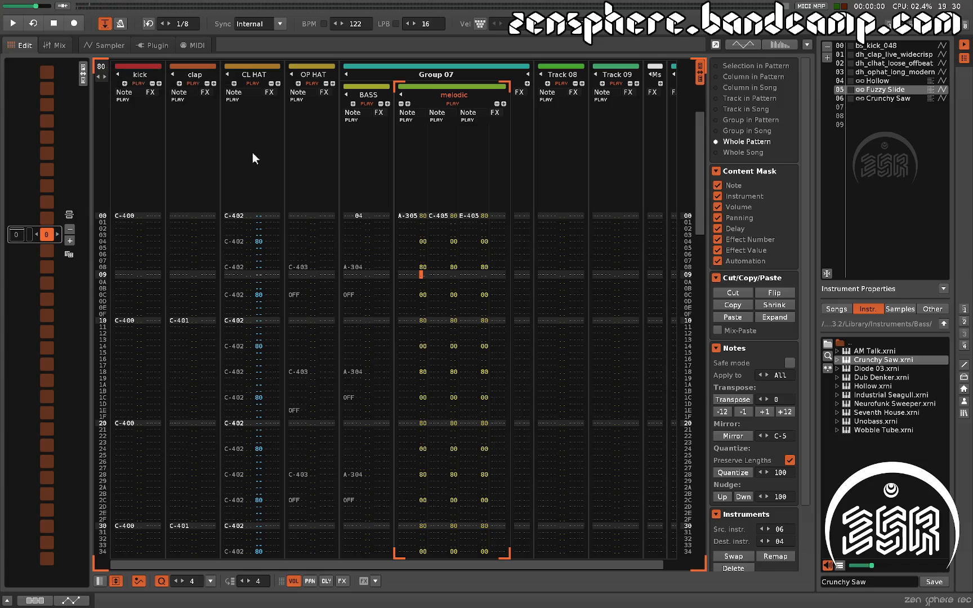
- Shrink the whole pattern to length 40, expand it to length 100 for an audition and shrink it back to 80
{"action": "left_click", "coordinate": [782, 304]}
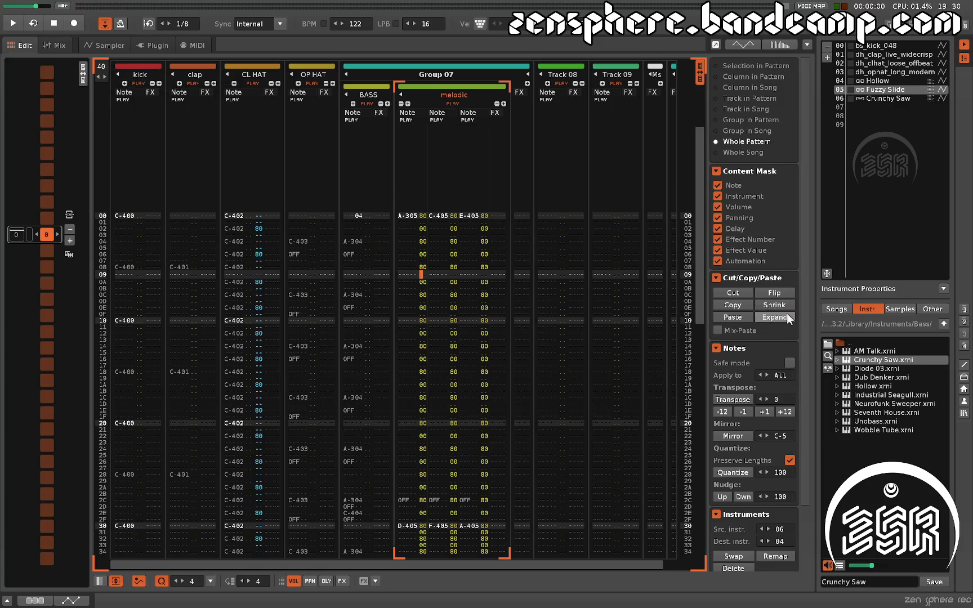
{"action": "left_click", "coordinate": [787, 315]}
{"action": "key", "text": "space"}
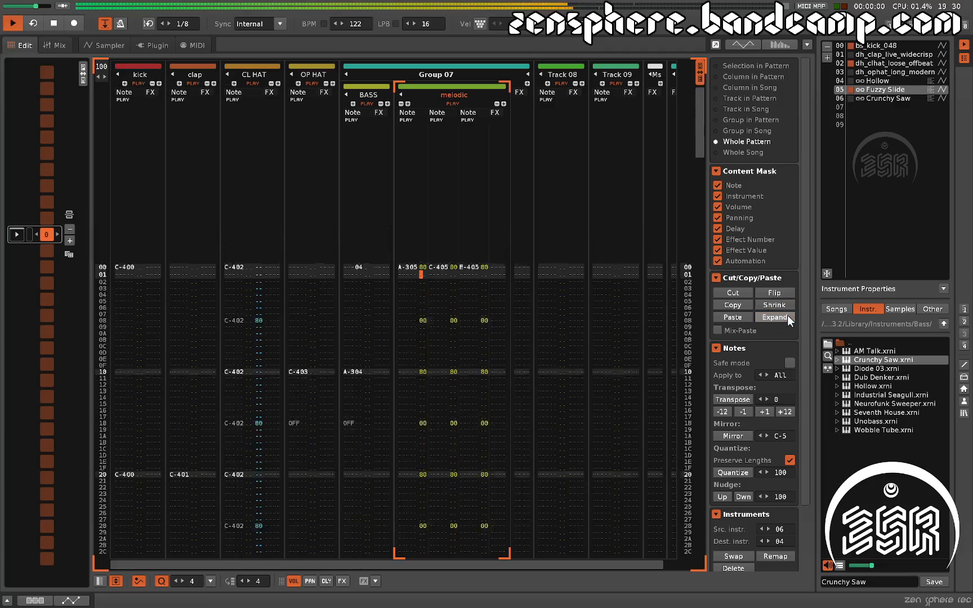
{"action": "key", "text": "space"}
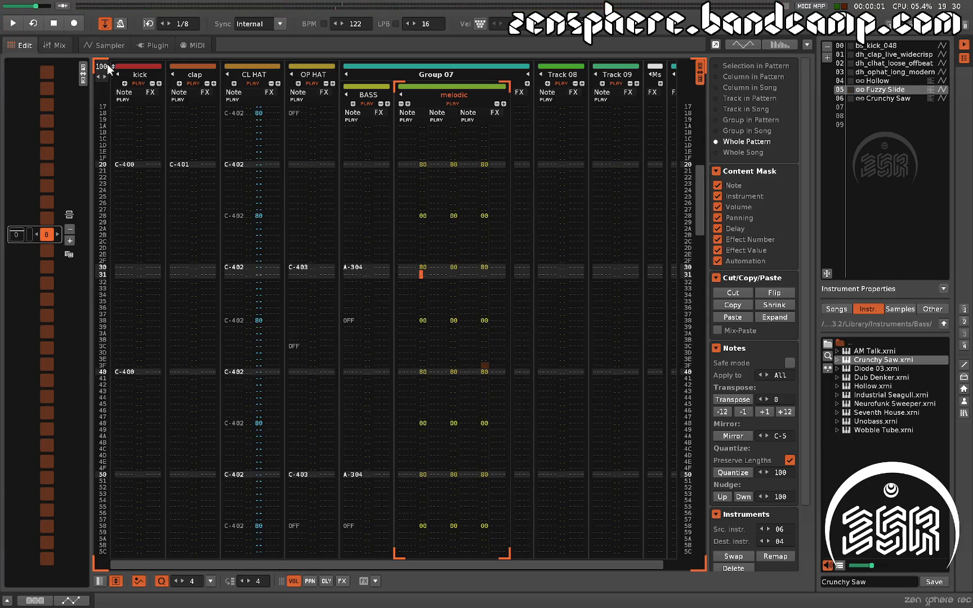
{"action": "left_click", "coordinate": [781, 305]}
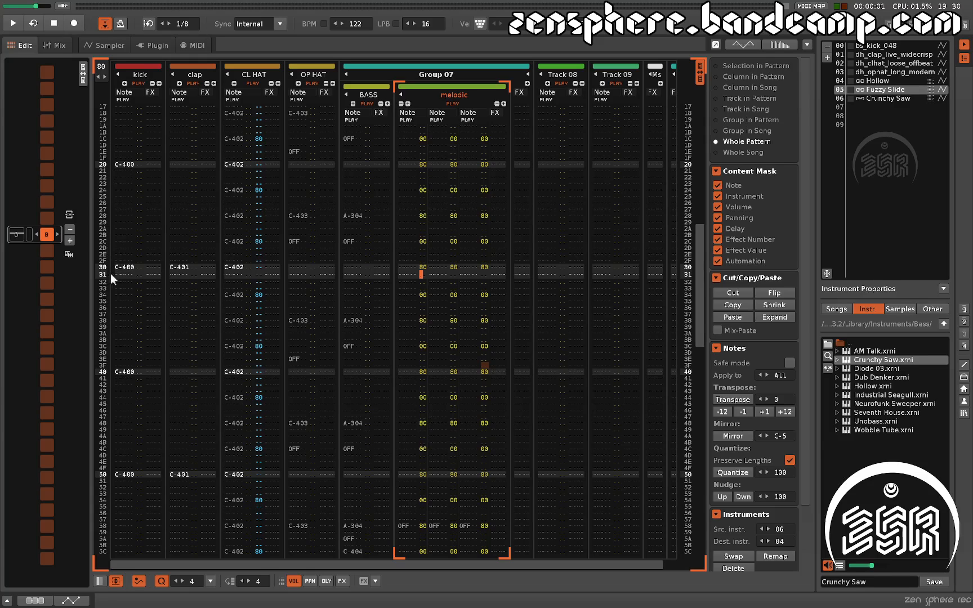
{"action": "scroll", "coordinate": [162, 300], "scroll_direction": "up", "scroll_amount": 6}
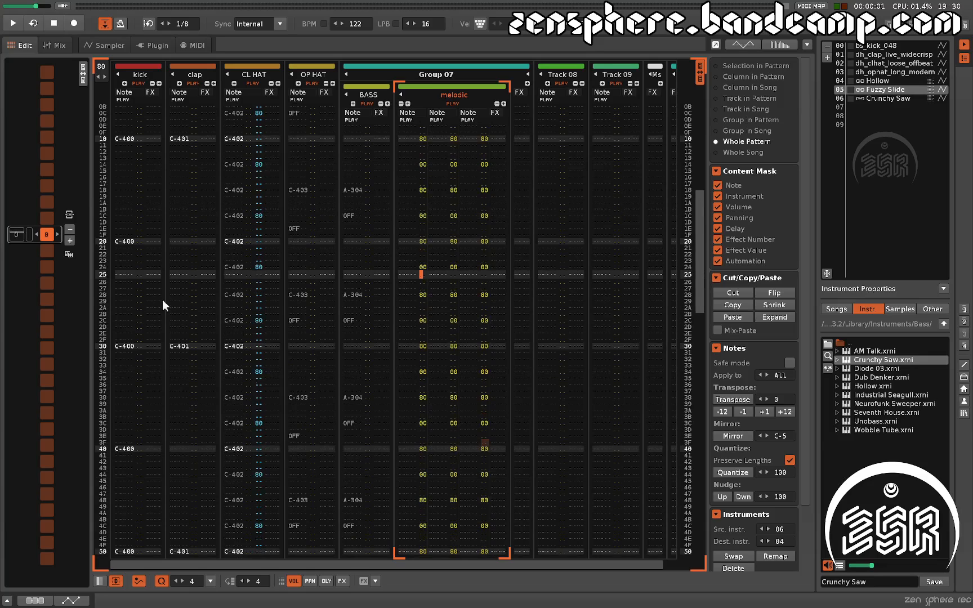
{"action": "scroll", "coordinate": [162, 300], "scroll_direction": "up", "scroll_amount": 15}
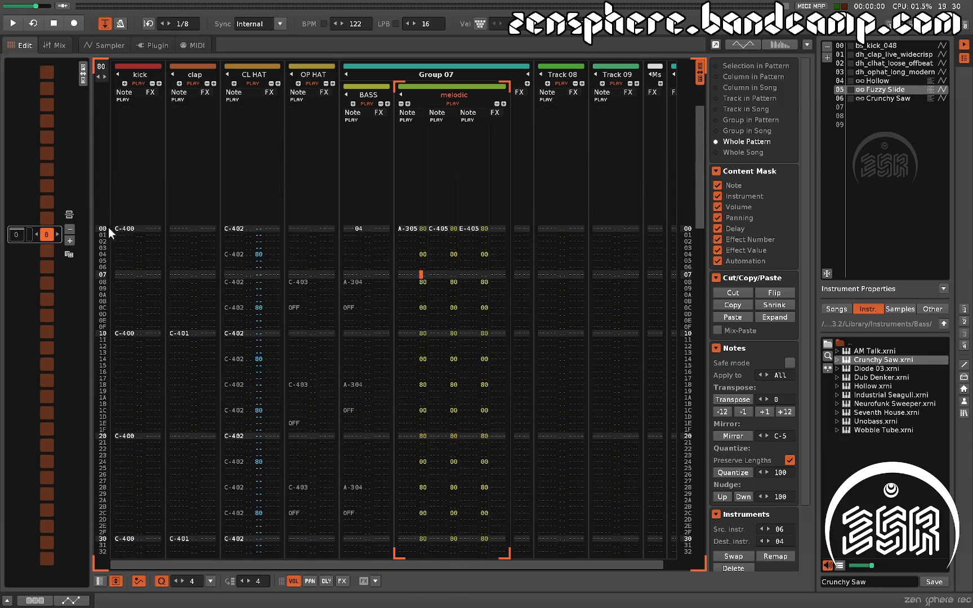
{"action": "scroll", "coordinate": [139, 355], "scroll_direction": "down", "scroll_amount": 20}
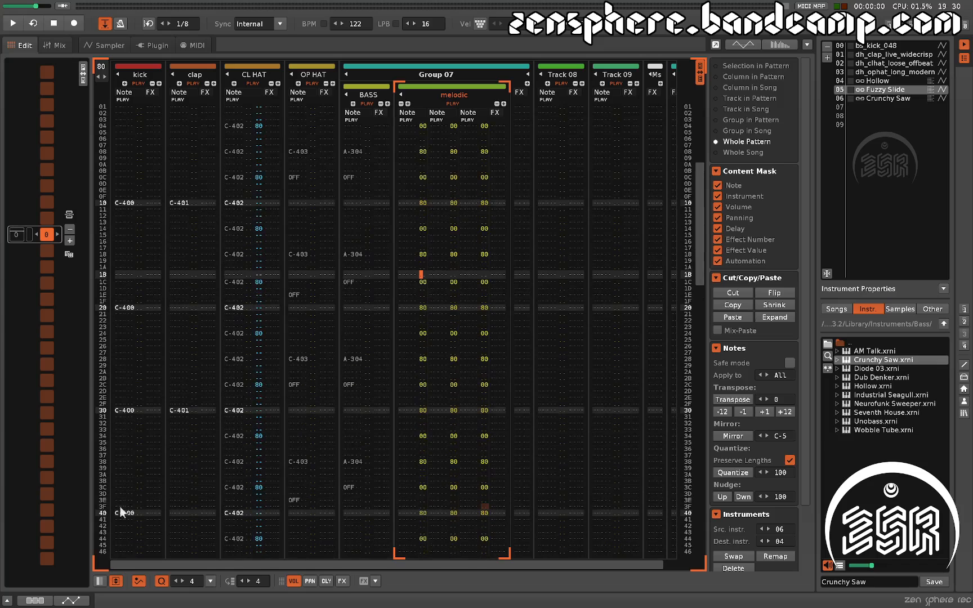
{"action": "scroll", "coordinate": [143, 289], "scroll_direction": "up", "scroll_amount": 16}
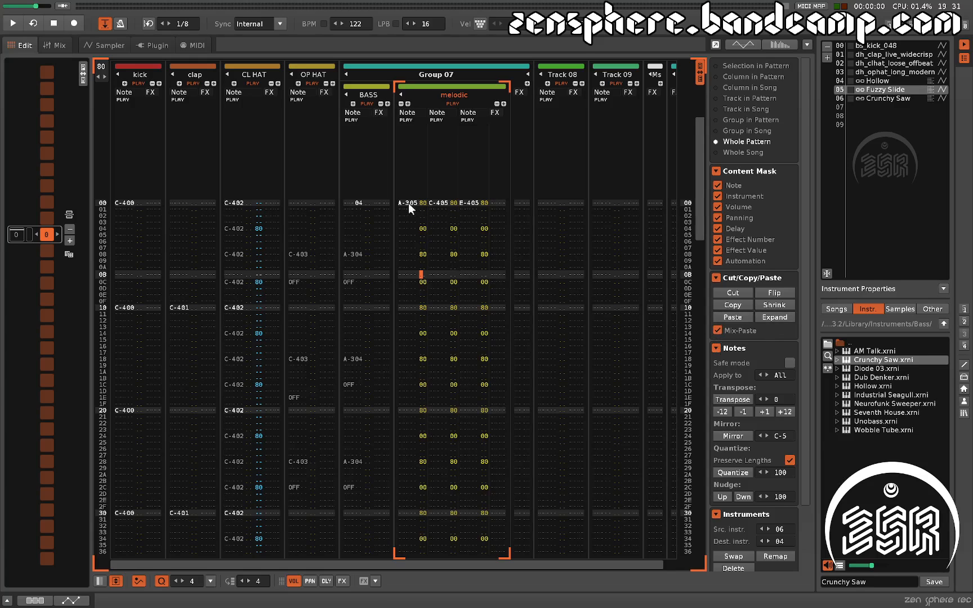
{"action": "left_click_drag", "start_coordinate": [408, 203], "coordinate": [490, 283]}
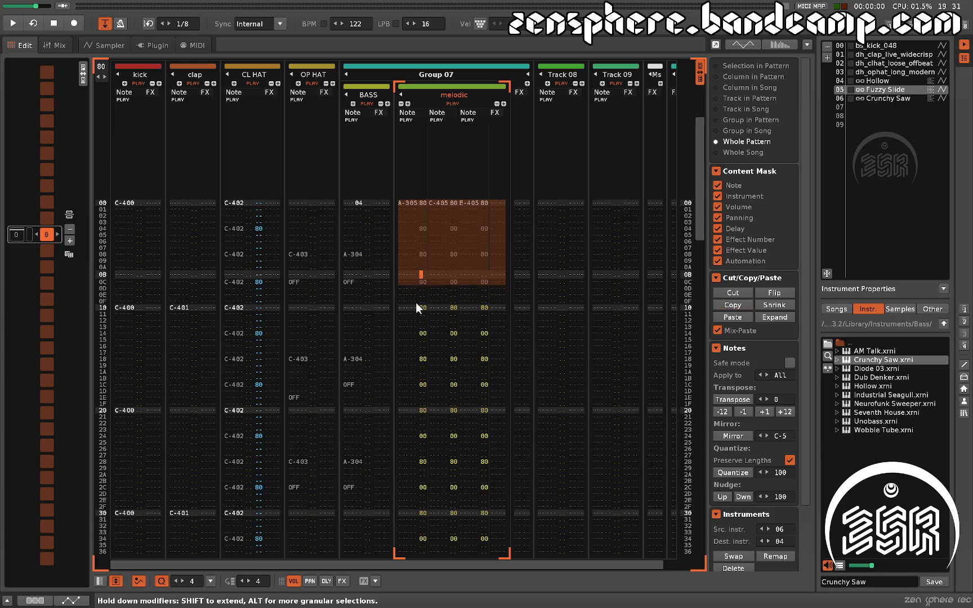
{"action": "left_click", "coordinate": [405, 265]}
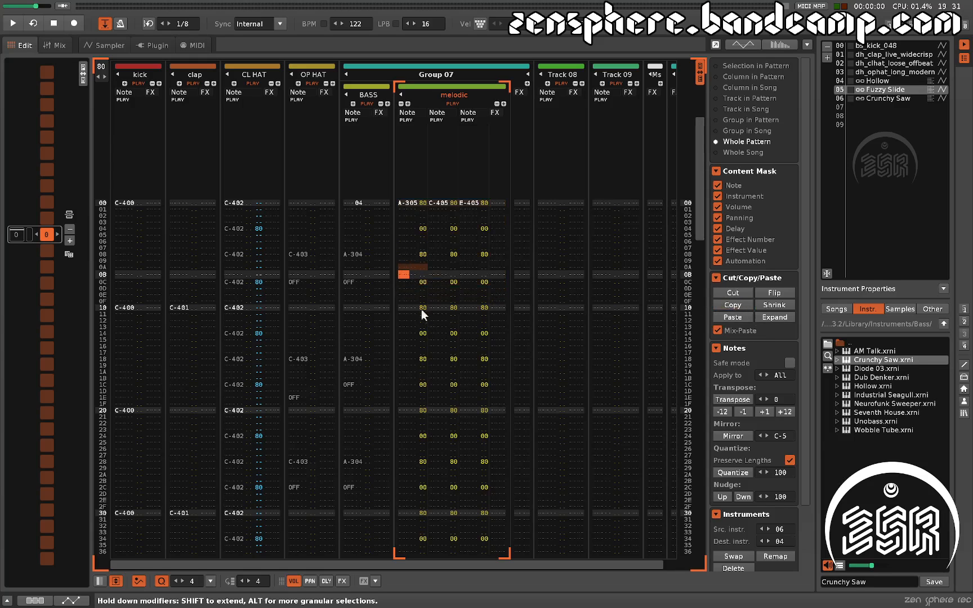
{"action": "scroll", "coordinate": [402, 301], "scroll_direction": "up", "scroll_amount": 2}
{"action": "scroll", "coordinate": [406, 284], "scroll_direction": "down", "scroll_amount": 1}
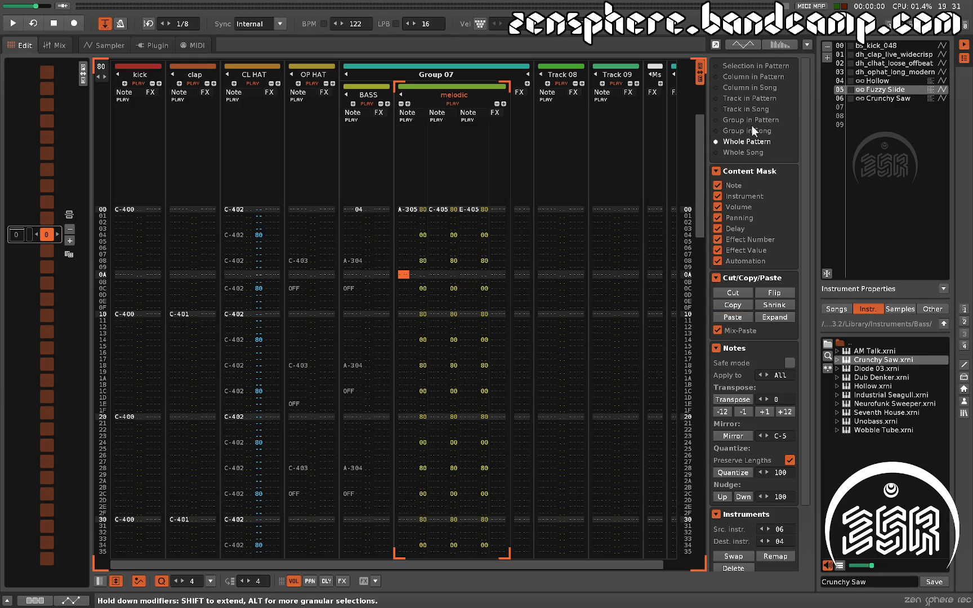
- Copy melodic lines 00 to 09 with the scope Selection in Pattern, mix-paste them at line 0A and undo the paste
{"action": "left_click", "coordinate": [732, 66]}
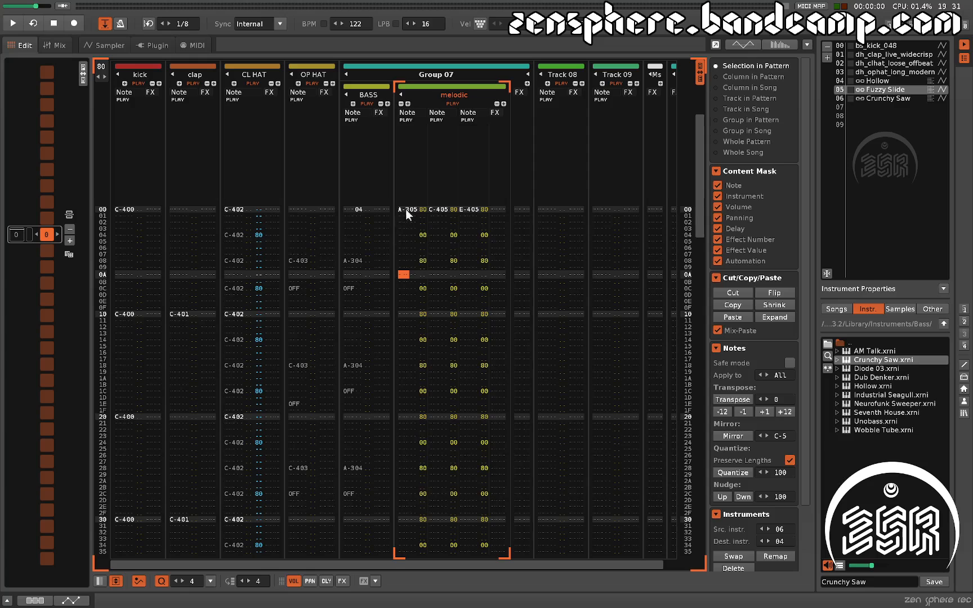
{"action": "left_click_drag", "start_coordinate": [401, 208], "coordinate": [485, 269]}
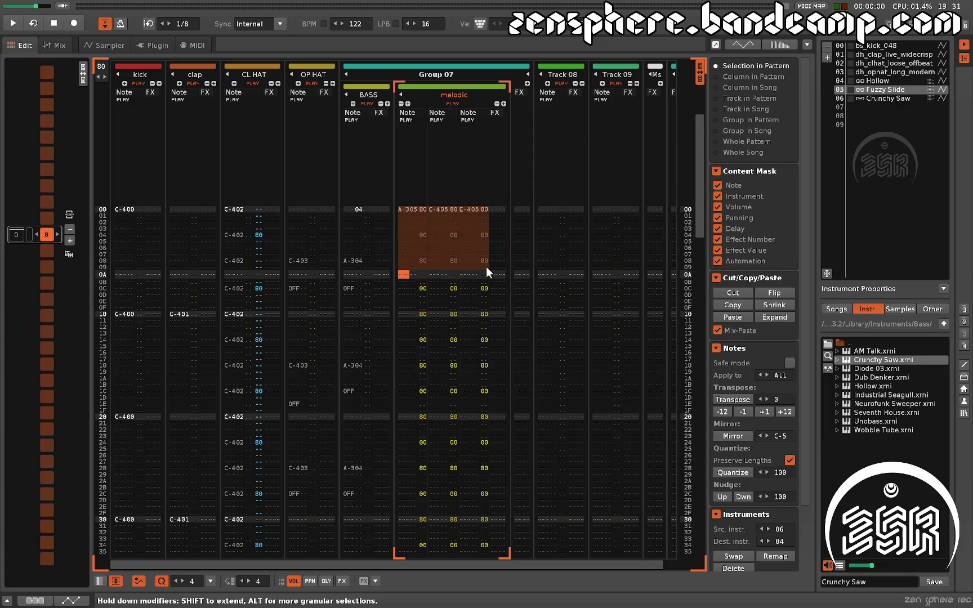
{"action": "left_click", "coordinate": [738, 305]}
{"action": "left_click", "coordinate": [409, 274]}
{"action": "left_click", "coordinate": [739, 316]}
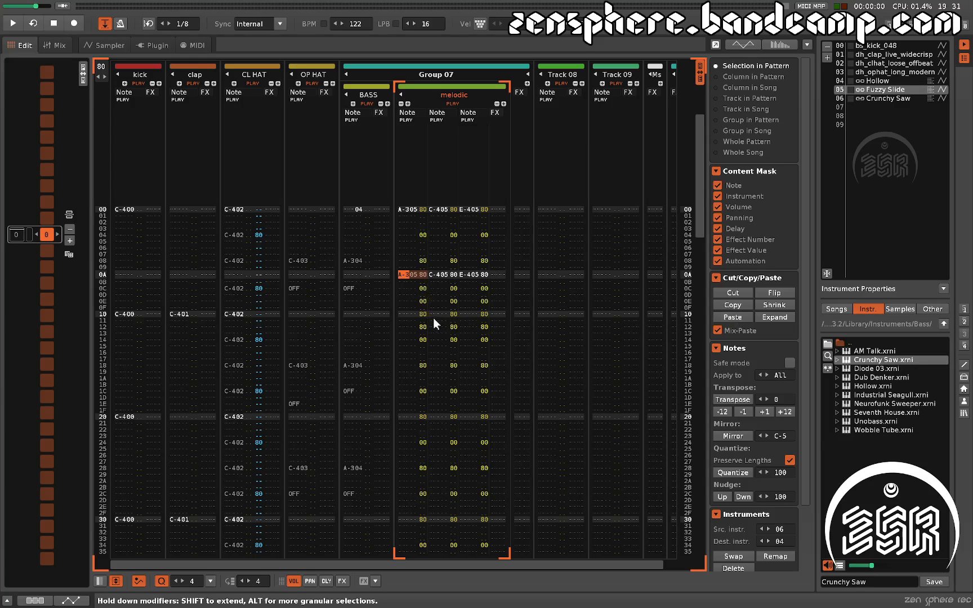
{"action": "key", "text": "ctrl+z"}
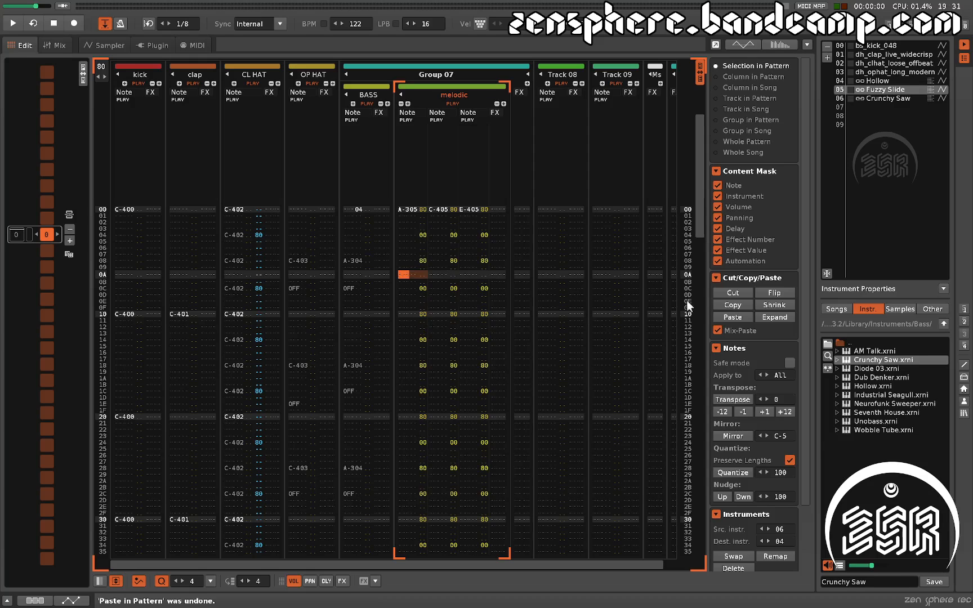
- Disable Mix-Paste, paste the copied melodic block at line 0A again and undo the paste
{"action": "left_click", "coordinate": [718, 330]}
{"action": "left_click", "coordinate": [733, 318]}
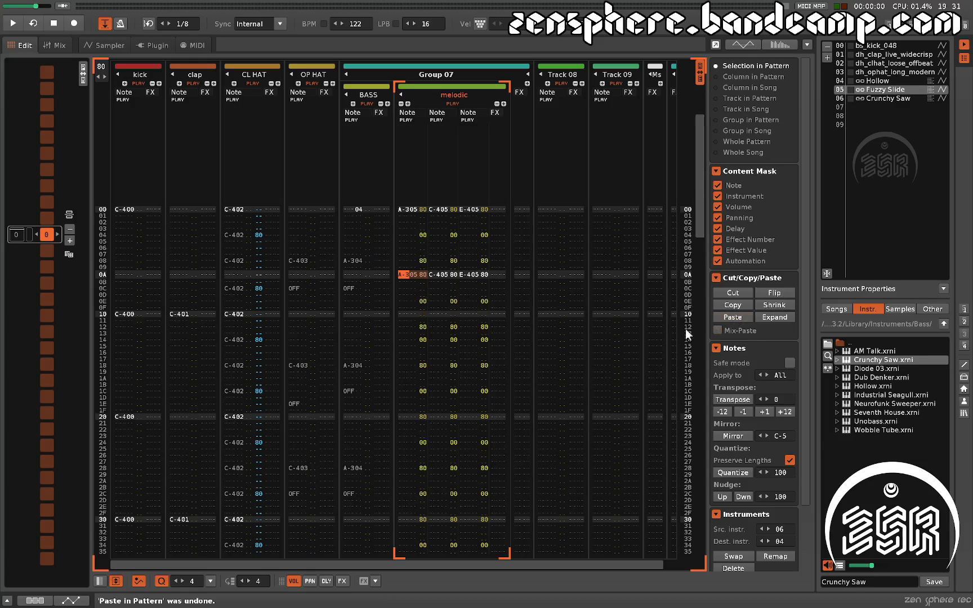
{"action": "key", "text": "ctrl+z"}
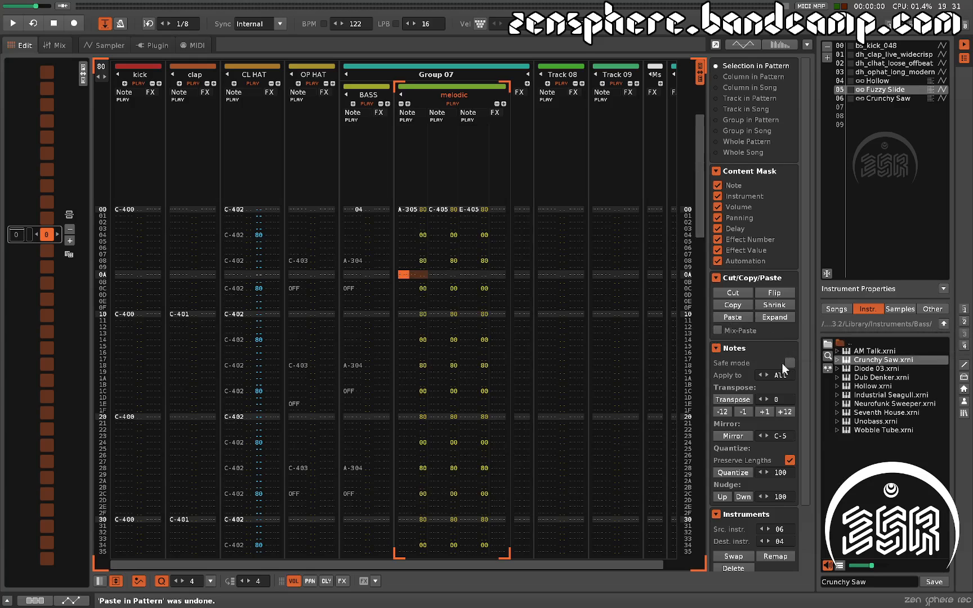
- Flip the melodic track with the scope set to Track in Pattern and play the pattern to audition it
{"action": "scroll", "coordinate": [747, 345], "scroll_direction": "down", "scroll_amount": 3}
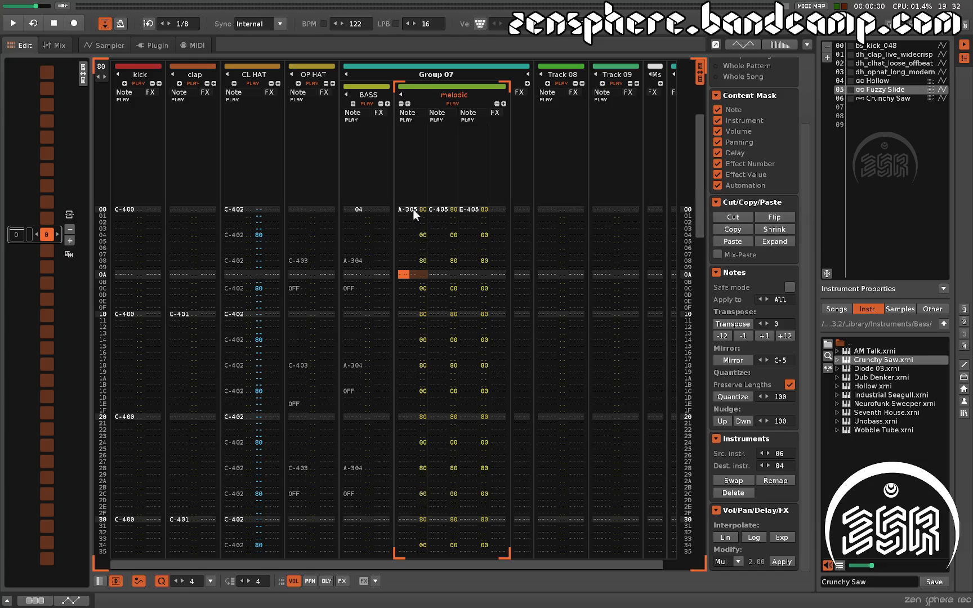
{"action": "left_click", "coordinate": [436, 209]}
{"action": "left_click", "coordinate": [404, 224]}
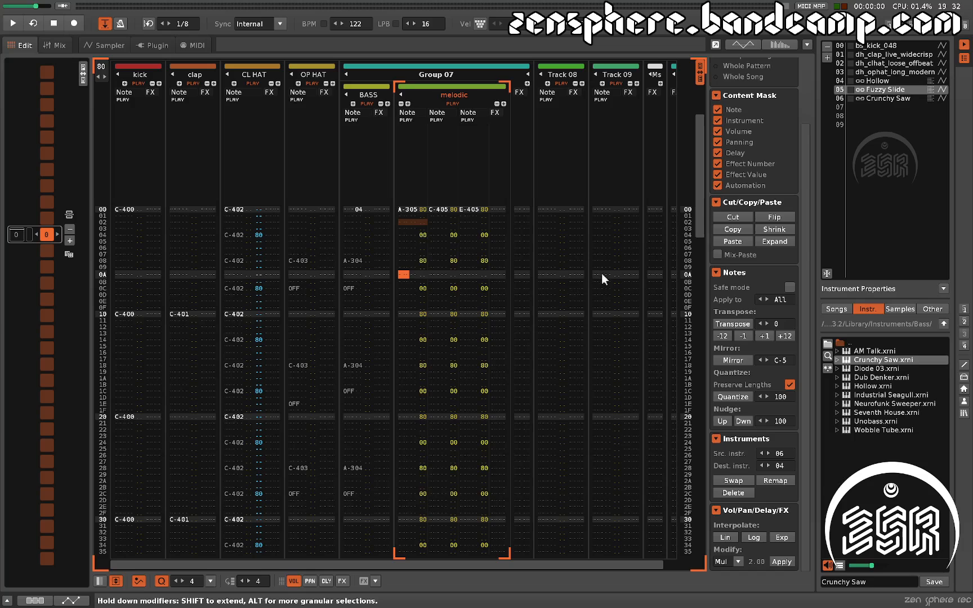
{"action": "scroll", "coordinate": [763, 167], "scroll_direction": "up", "scroll_amount": 3}
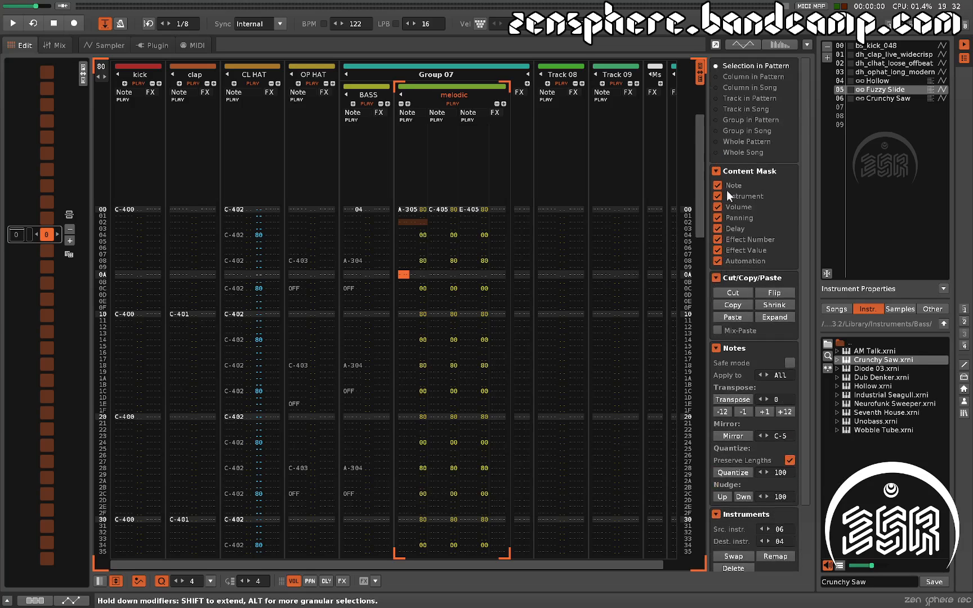
{"action": "left_click", "coordinate": [718, 98]}
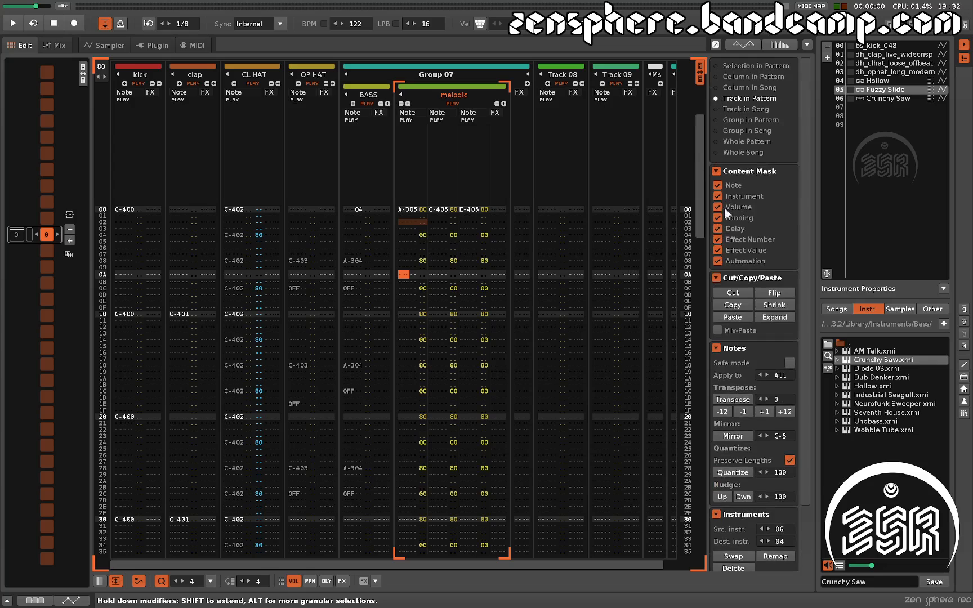
{"action": "left_click", "coordinate": [769, 294]}
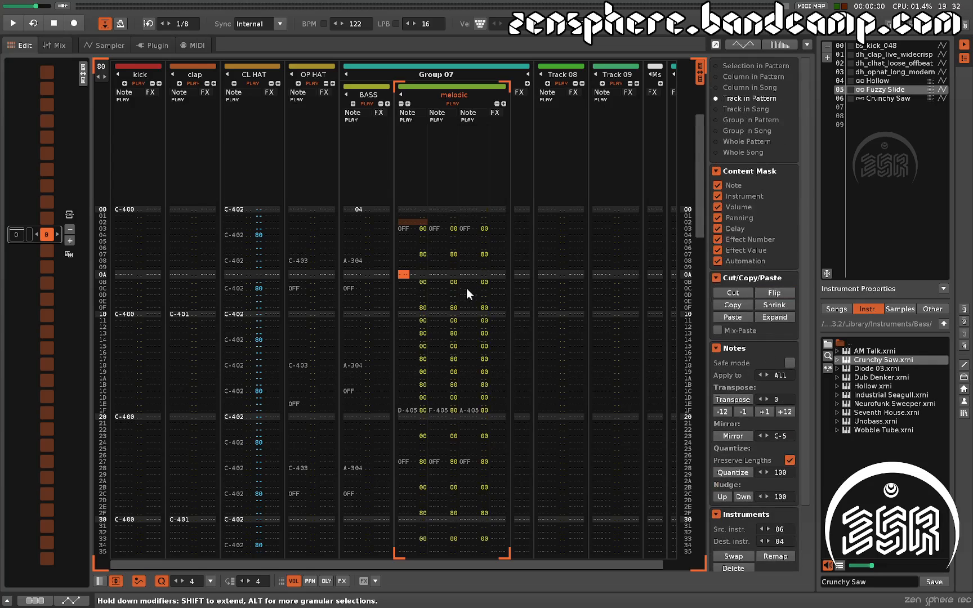
{"action": "key", "text": "space"}
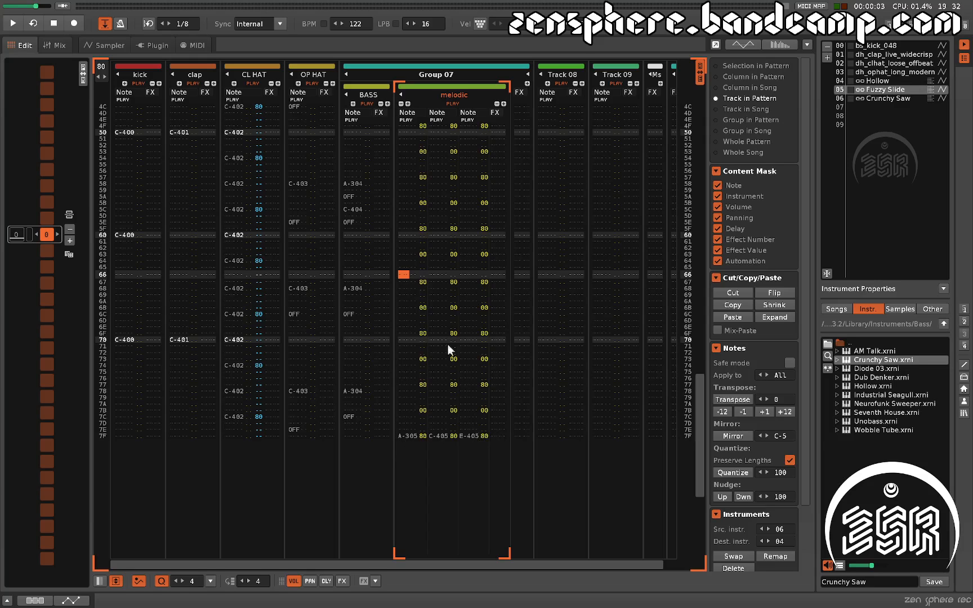
- Audition the flipped melodic track and flip it back to its original order
{"action": "key", "text": "space"}
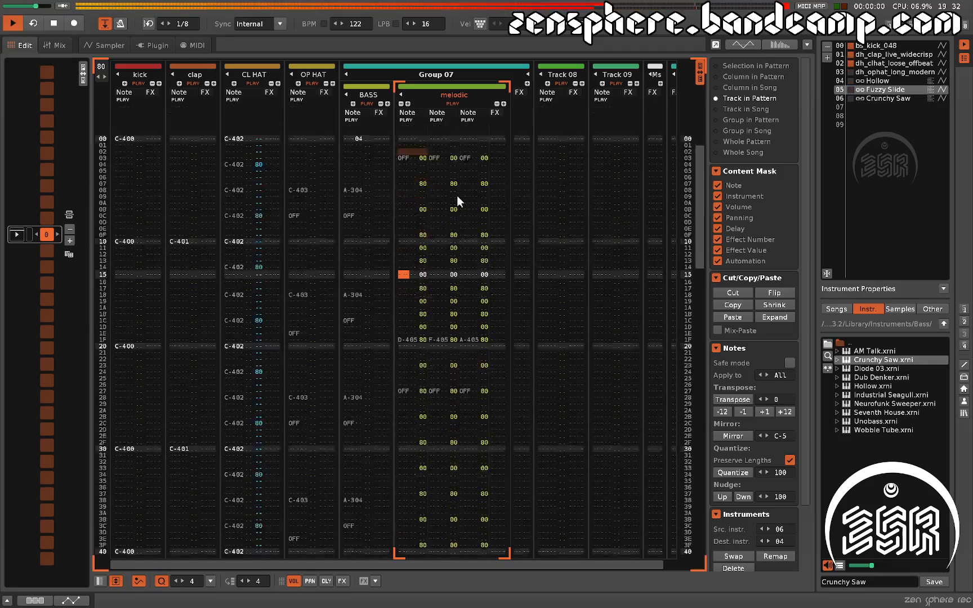
{"action": "key", "text": "space"}
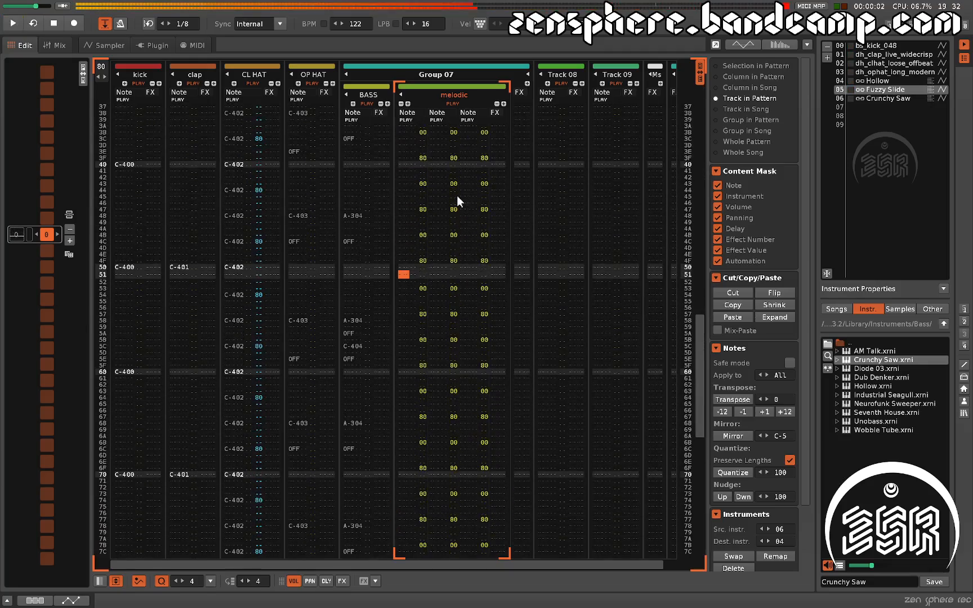
{"action": "left_click", "coordinate": [772, 292]}
{"action": "scroll", "coordinate": [449, 337], "scroll_direction": "up", "scroll_amount": 6}
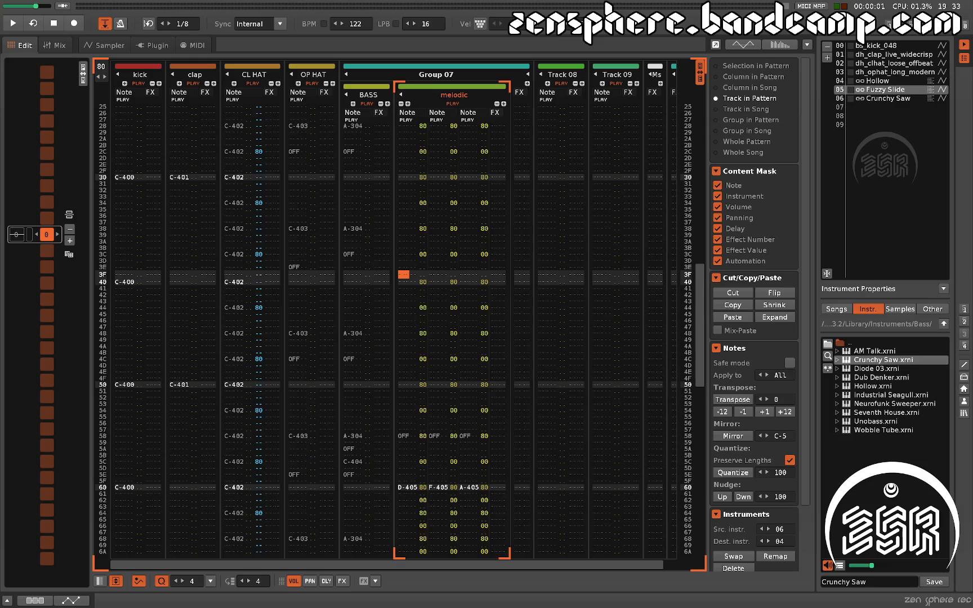
- Transpose the melodic track by 15 semitones, play it, undo the transposition and reset the transpose amount to 0
{"action": "scroll", "coordinate": [781, 375], "scroll_direction": "up", "scroll_amount": 3}
{"action": "scroll", "coordinate": [785, 375], "scroll_direction": "down", "scroll_amount": 1}
{"action": "scroll", "coordinate": [468, 316], "scroll_direction": "up", "scroll_amount": 5}
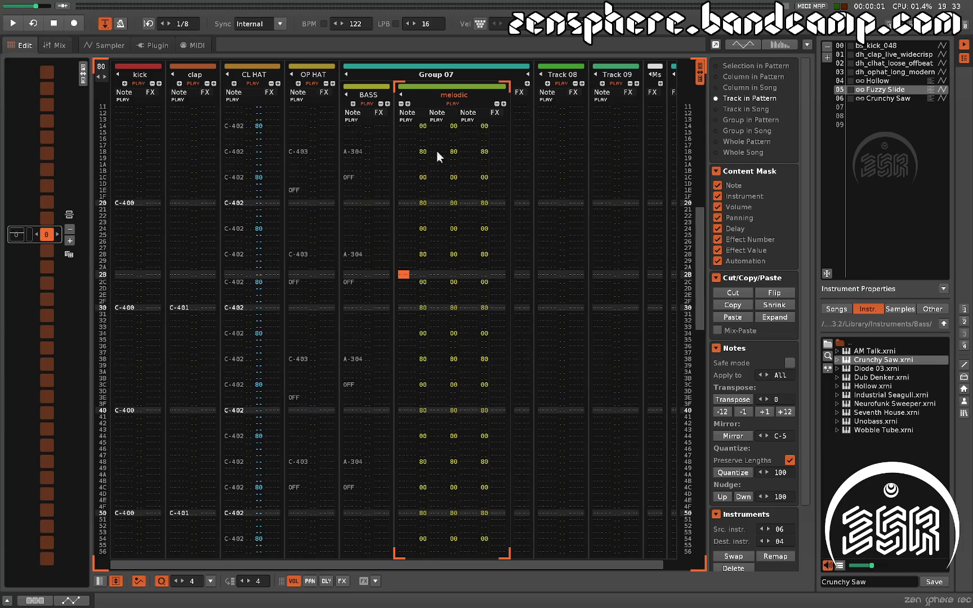
{"action": "scroll", "coordinate": [438, 378], "scroll_direction": "up", "scroll_amount": 4}
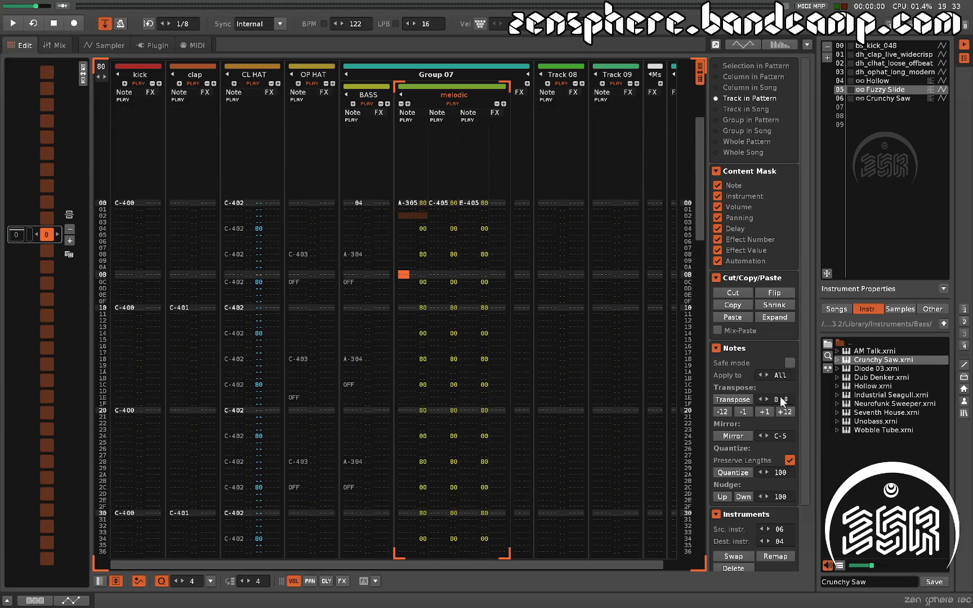
{"action": "left_click_drag", "start_coordinate": [780, 396], "coordinate": [780, 383]}
{"action": "left_click", "coordinate": [740, 398]}
{"action": "key", "text": "space"}
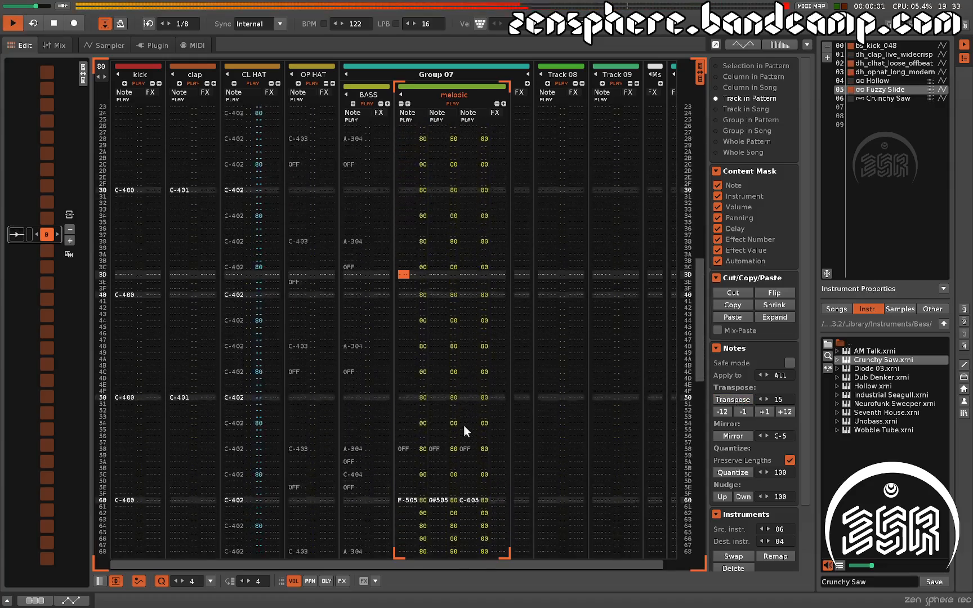
{"action": "key", "text": "space"}
{"action": "key", "text": "ctrl+z"}
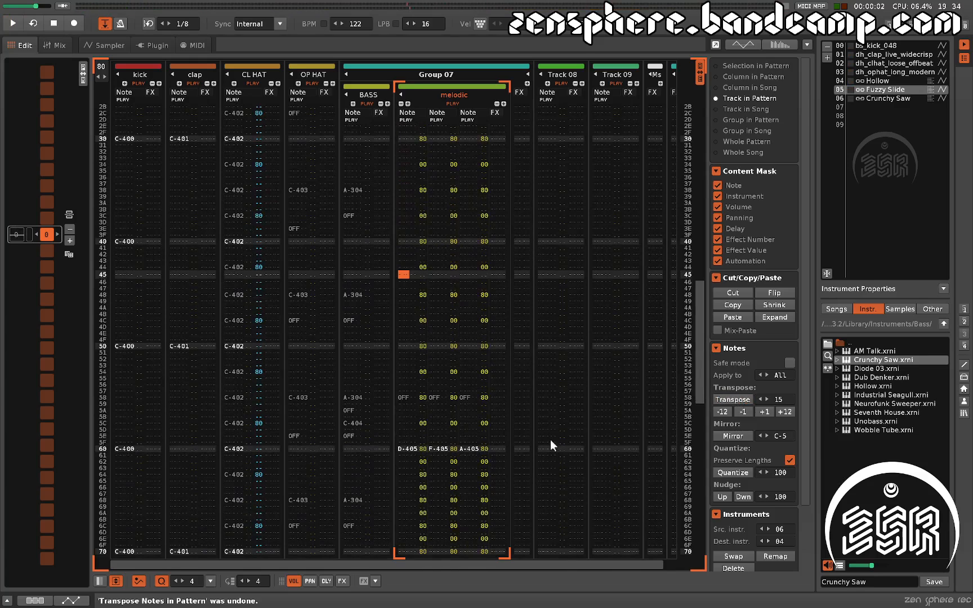
{"action": "double_click", "coordinate": [778, 397]}
{"action": "type", "text": "0"}
{"action": "key", "text": "Return"}
- Transpose the melodic track down 12 semitones, audition it, and transpose it back up 12 semitones
{"action": "key", "text": "space"}
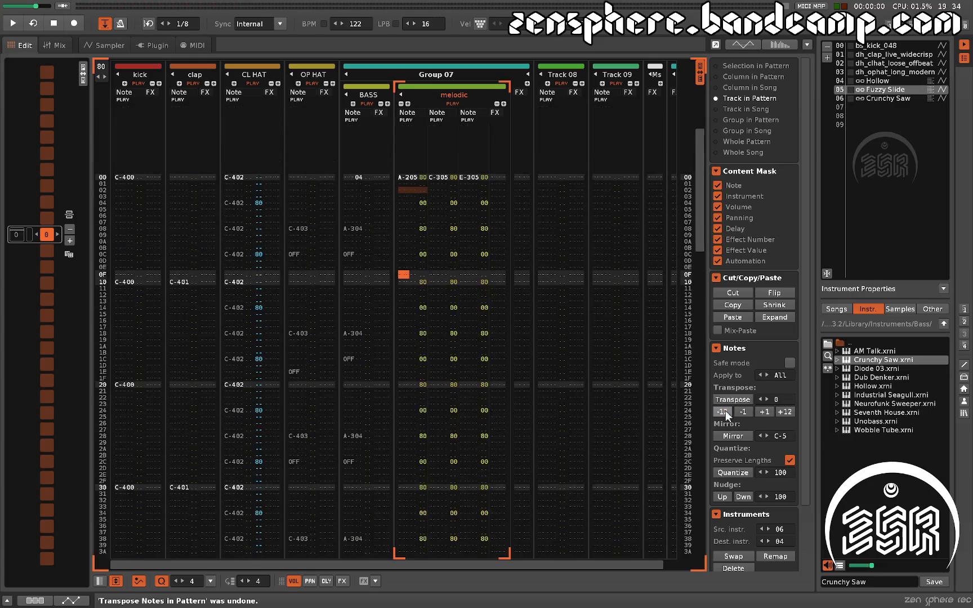
{"action": "key", "text": "space"}
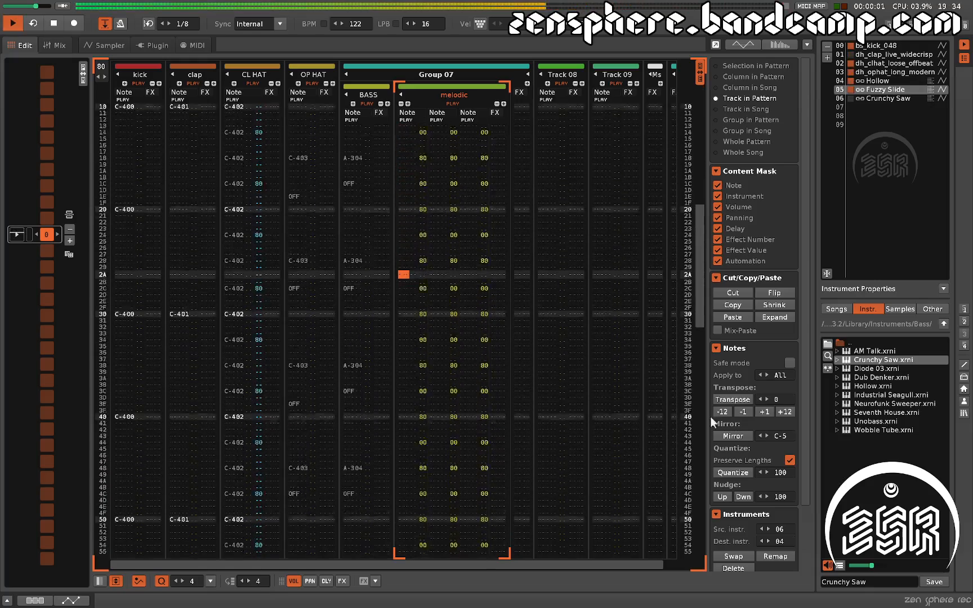
{"action": "key", "text": "space"}
{"action": "left_click", "coordinate": [792, 412]}
{"action": "key", "text": "space"}
{"action": "key", "text": "space"}
- Transpose the melodic track up 12 semitones, and audition shifting it up and back down by one semitone
{"action": "left_click", "coordinate": [786, 412]}
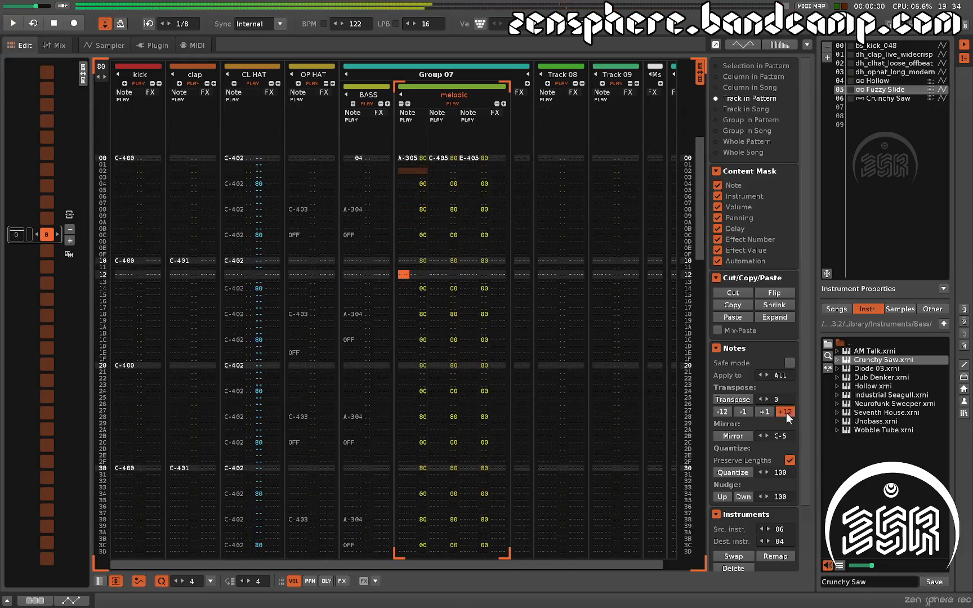
{"action": "scroll", "coordinate": [458, 320], "scroll_direction": "down", "scroll_amount": 6}
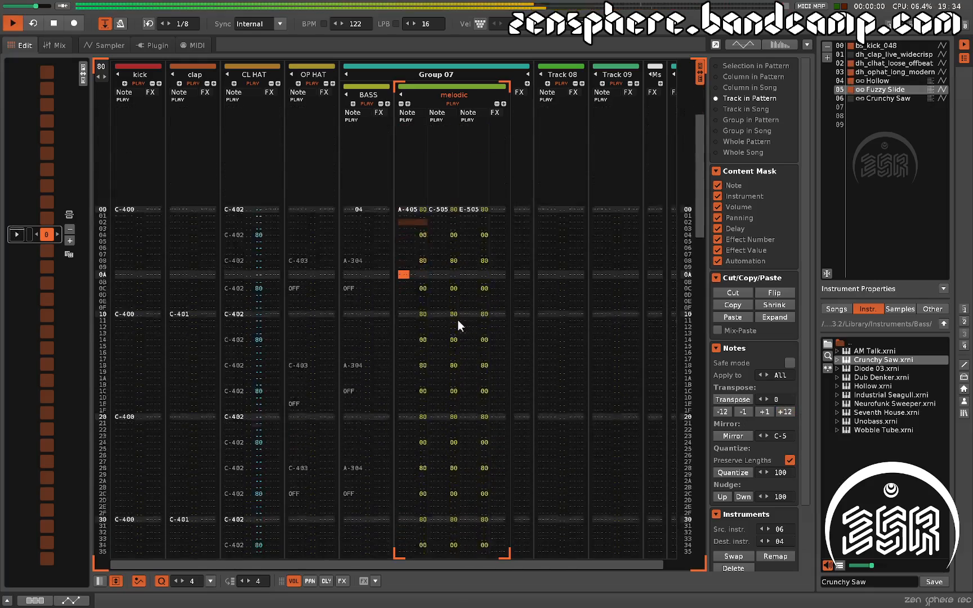
{"action": "left_click", "coordinate": [763, 411]}
{"action": "key", "text": "space"}
{"action": "key", "text": "space"}
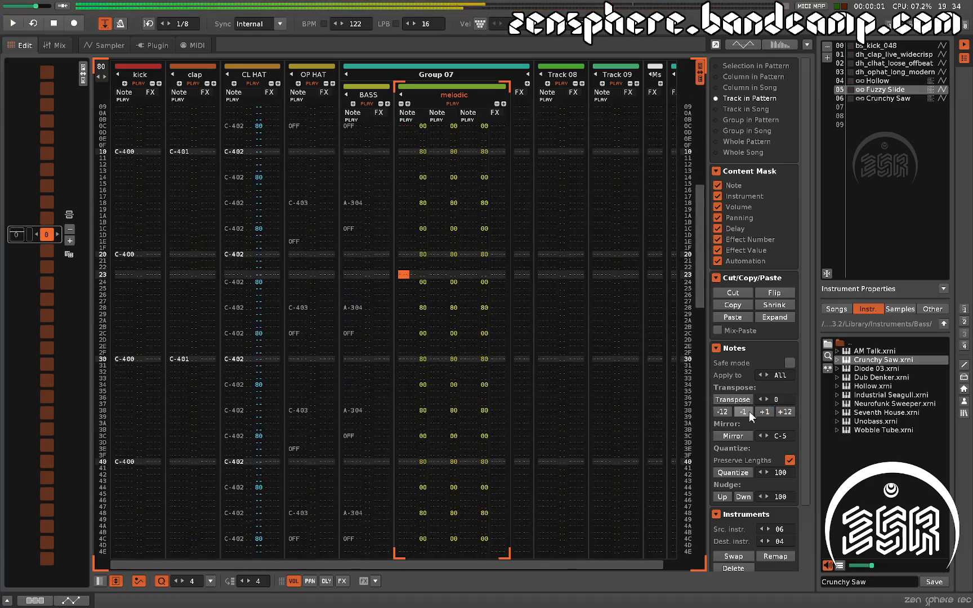
{"action": "left_click", "coordinate": [744, 412]}
{"action": "key", "text": "space"}
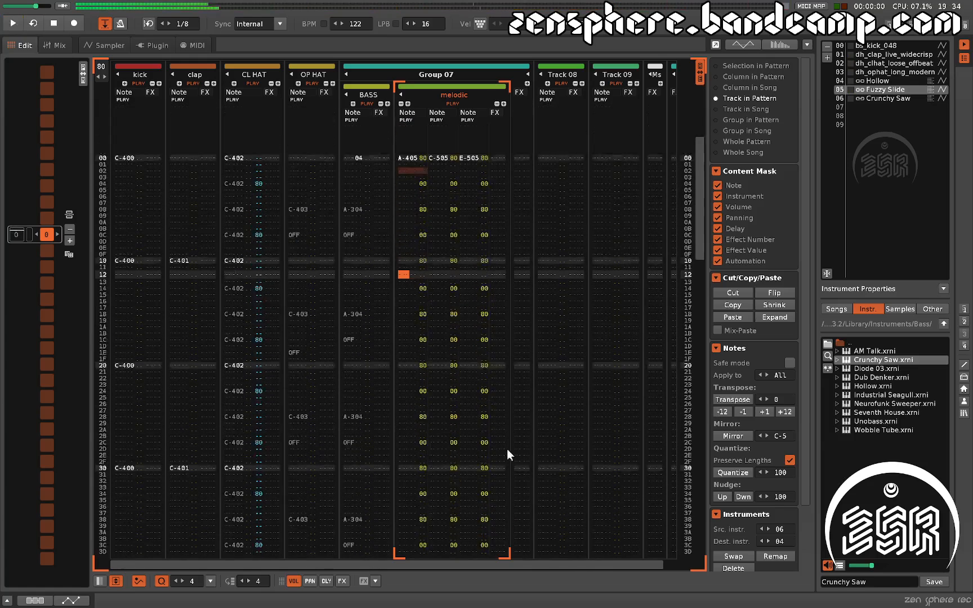
{"action": "key", "text": "space"}
{"action": "scroll", "coordinate": [489, 449], "scroll_direction": "up", "scroll_amount": 8}
{"action": "scroll", "coordinate": [451, 344], "scroll_direction": "up", "scroll_amount": 1}
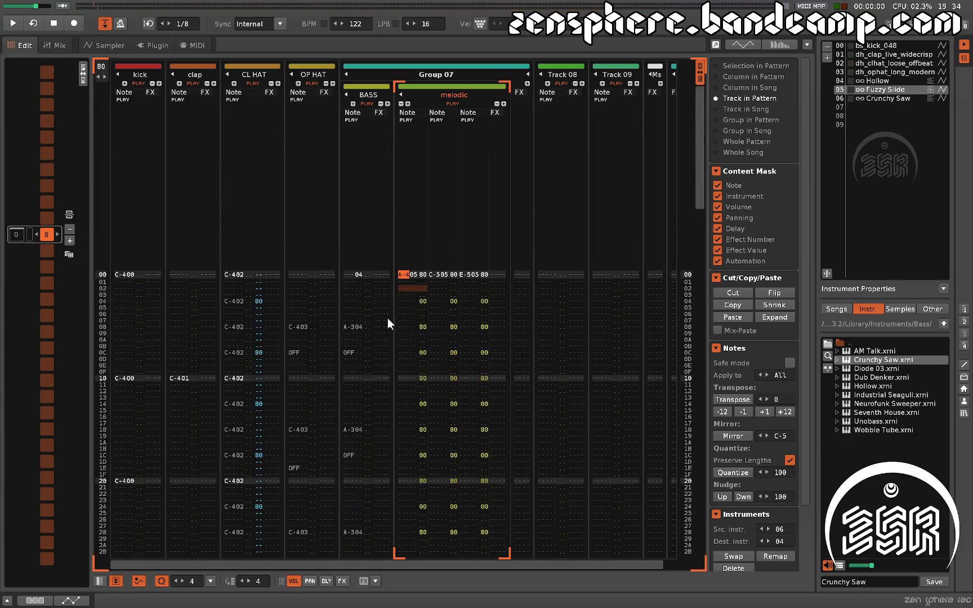
- Select the melodic chord on line 00 and transpose it up one semitone and back down
{"action": "left_click_drag", "start_coordinate": [408, 313], "coordinate": [409, 314]}
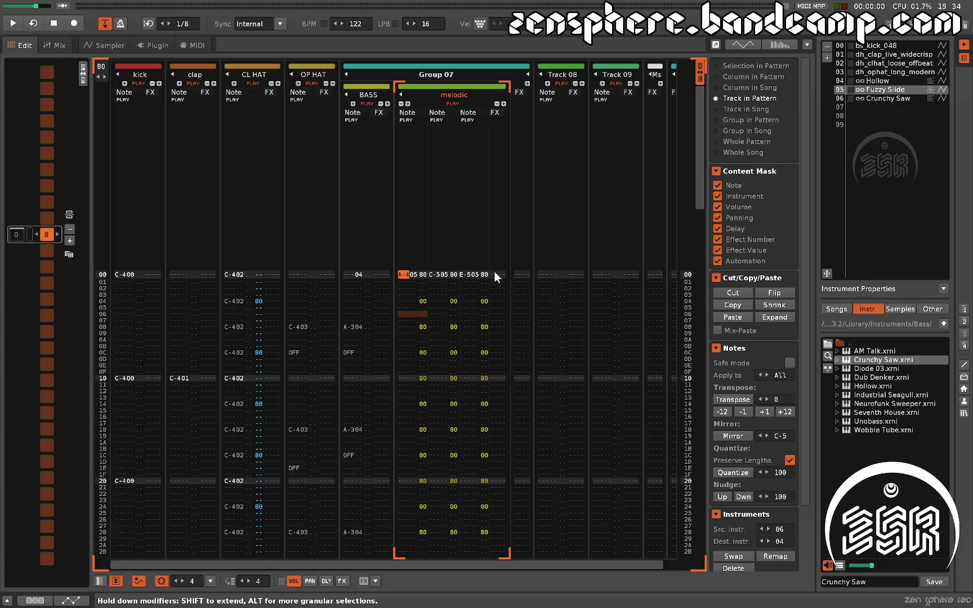
{"action": "left_click_drag", "start_coordinate": [495, 273], "coordinate": [406, 279]}
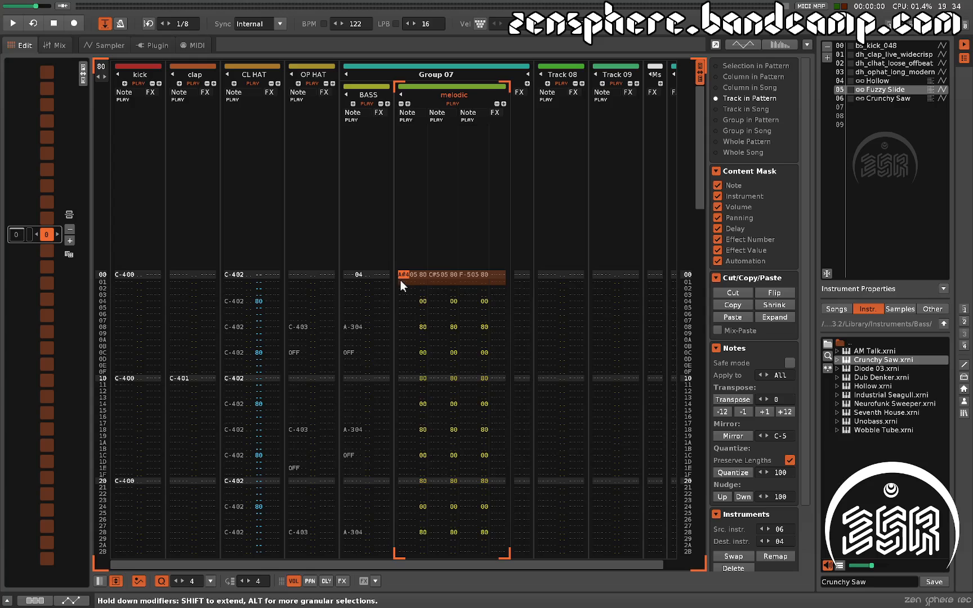
{"action": "key", "text": "ctrl+F1"}
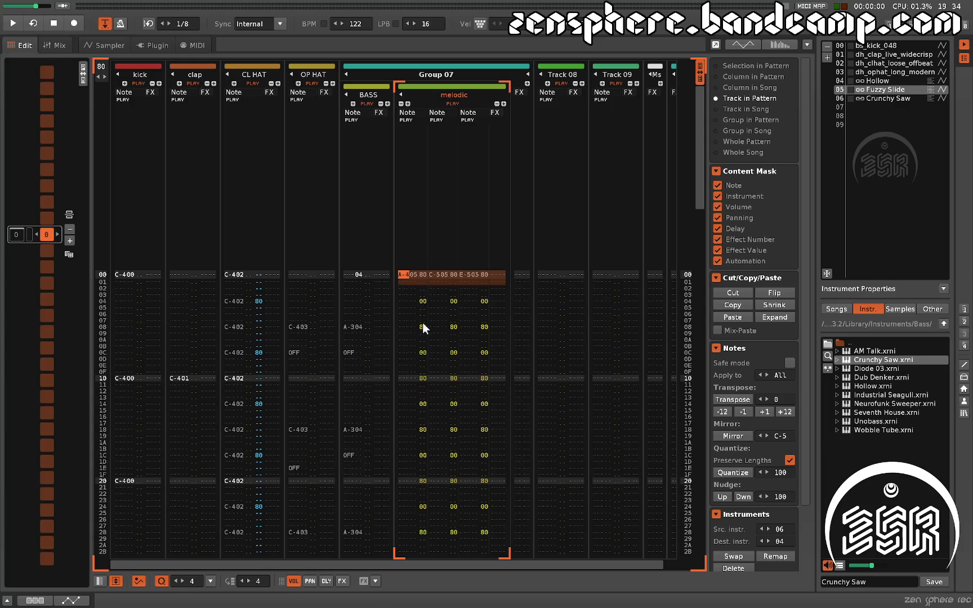
{"action": "left_click_drag", "start_coordinate": [423, 327], "coordinate": [409, 328]}
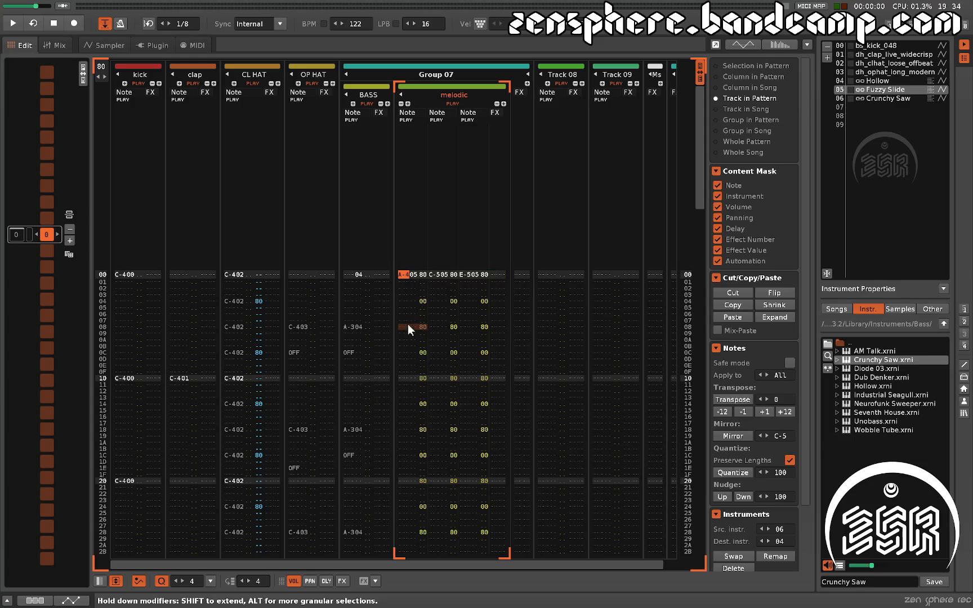
- Play the pattern, return the melodic track to its octave 12 semitones lower, and audition it again
{"action": "left_click", "coordinate": [360, 378]}
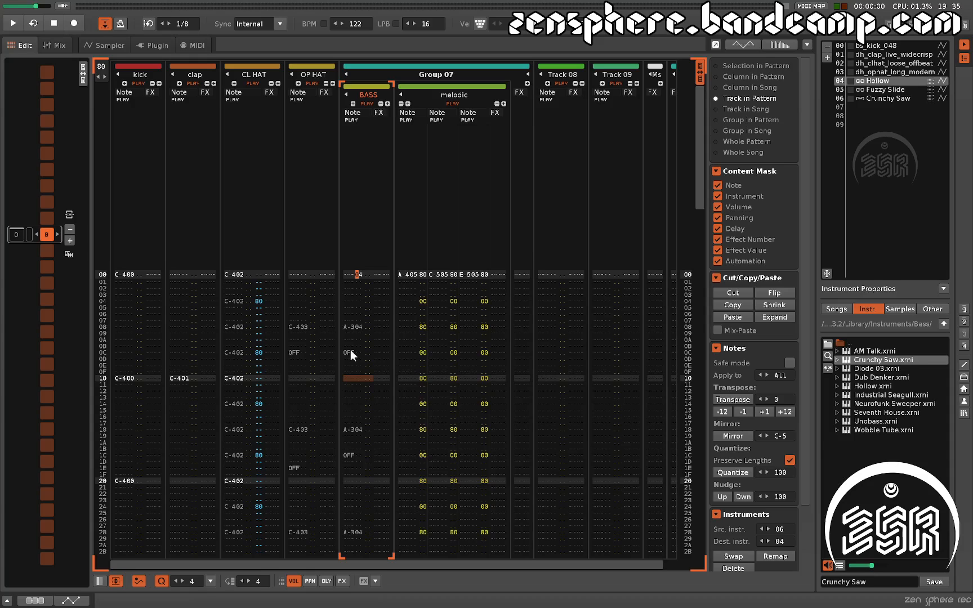
{"action": "key", "text": "space"}
{"action": "key", "text": "space"}
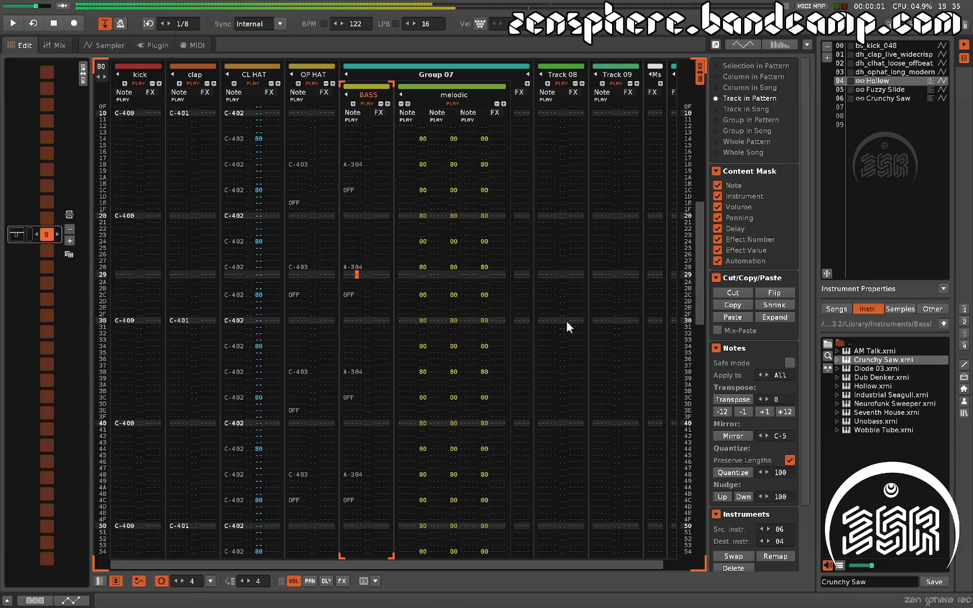
{"action": "left_click", "coordinate": [406, 186]}
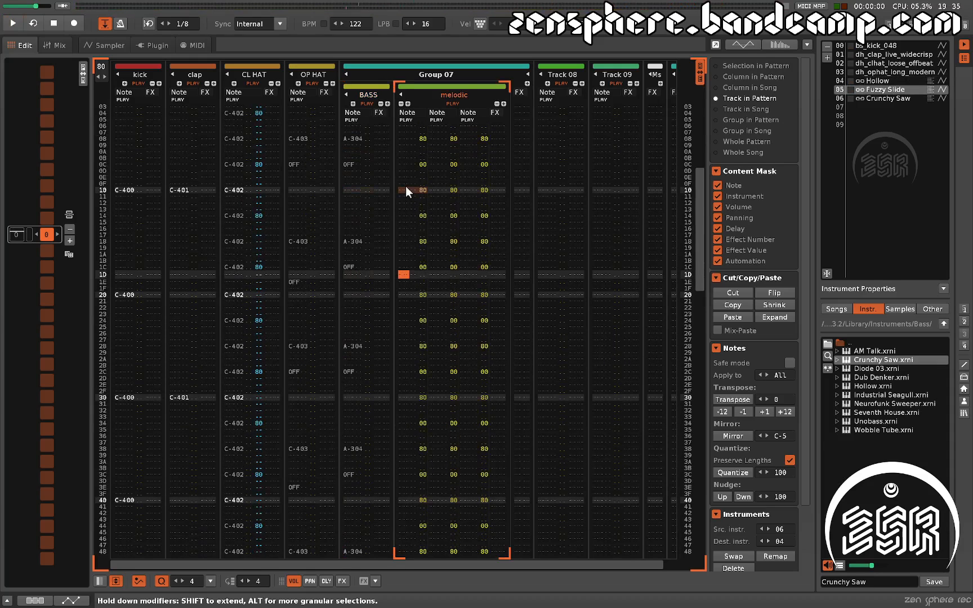
{"action": "key", "text": "space"}
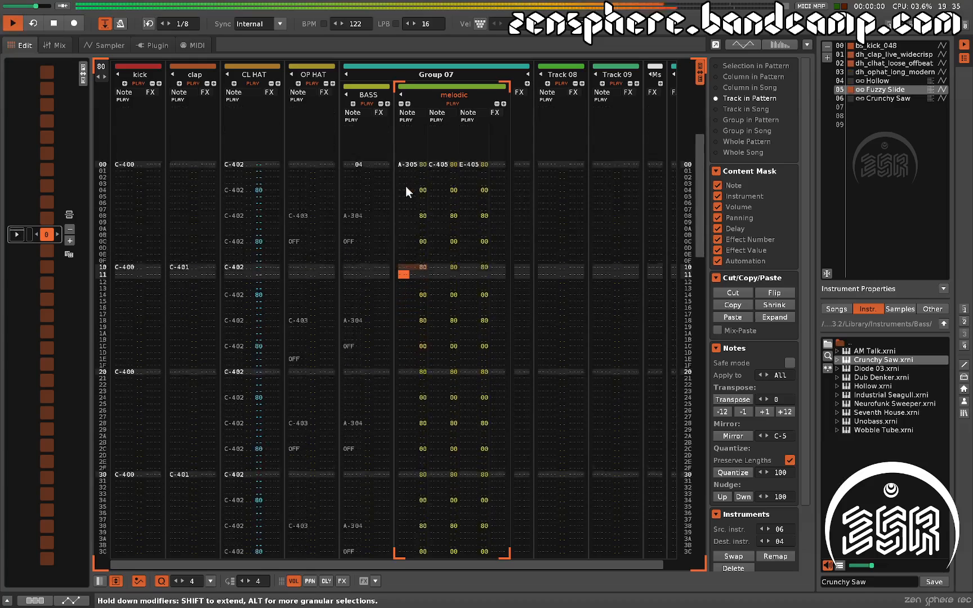
{"action": "key", "text": "space"}
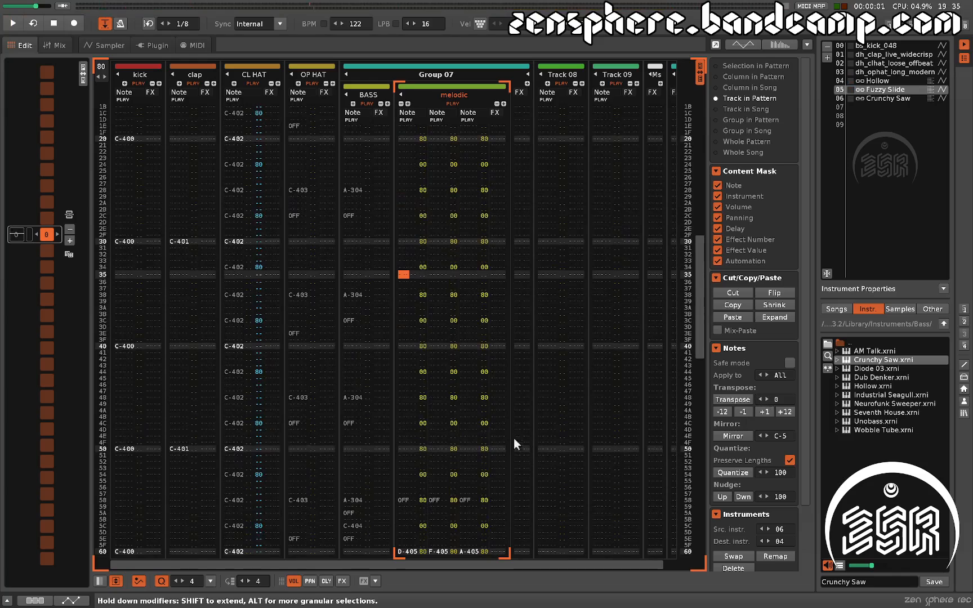
- Set the mirror note to A-3, mirror the melodic track's notes around it and play the pattern
{"action": "scroll", "coordinate": [504, 445], "scroll_direction": "up", "scroll_amount": 9}
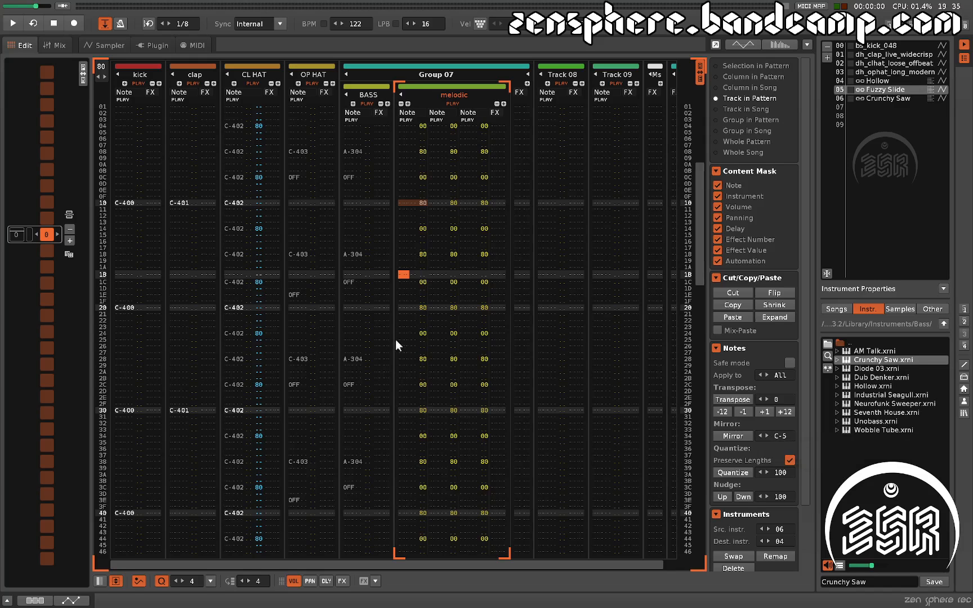
{"action": "scroll", "coordinate": [421, 366], "scroll_direction": "up", "scroll_amount": 6}
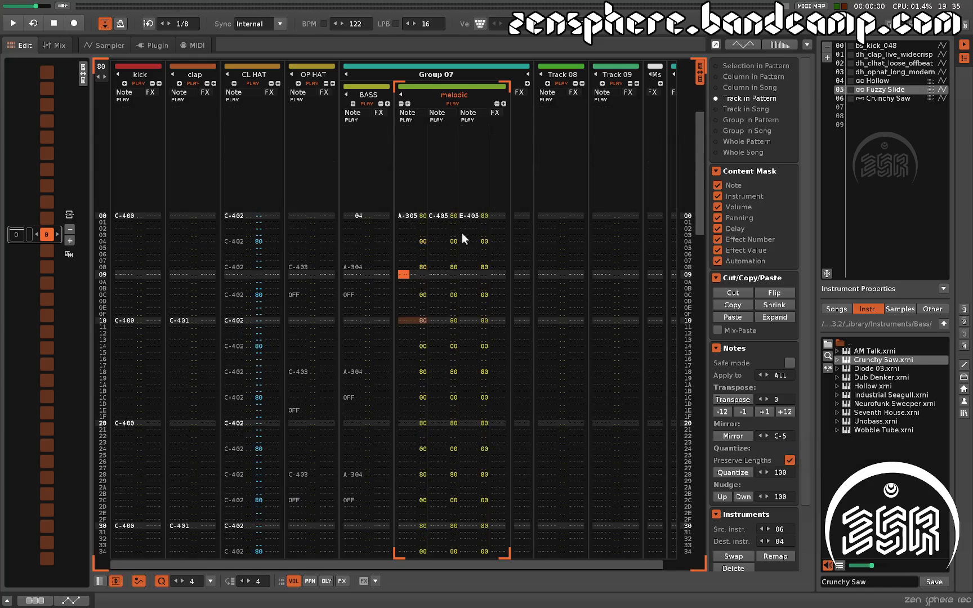
{"action": "scroll", "coordinate": [430, 354], "scroll_direction": "down", "scroll_amount": 6}
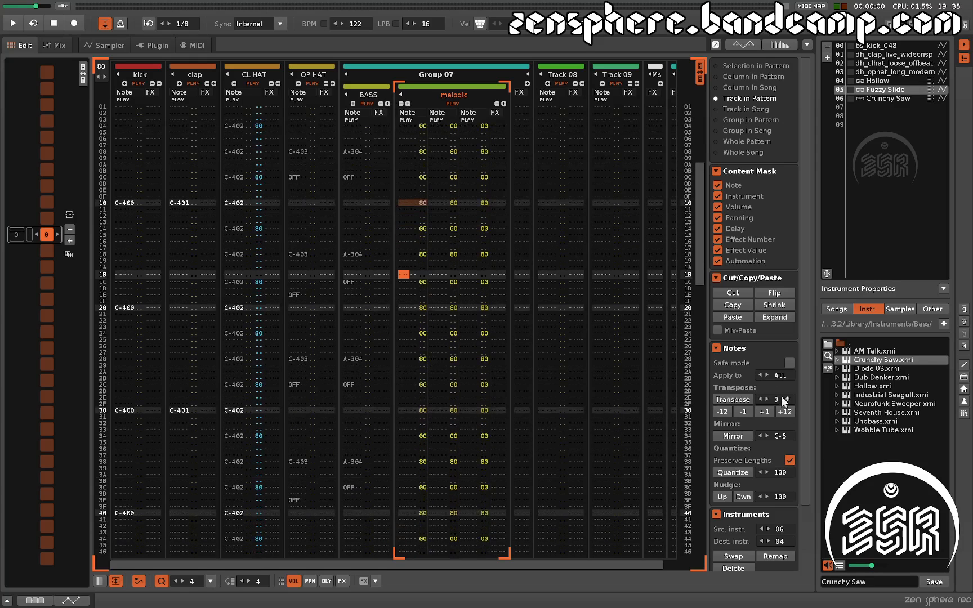
{"action": "scroll", "coordinate": [787, 437], "scroll_direction": "down", "scroll_amount": 16}
{"action": "left_click_drag", "start_coordinate": [786, 435], "coordinate": [786, 437]}
{"action": "scroll", "coordinate": [482, 453], "scroll_direction": "up", "scroll_amount": 5}
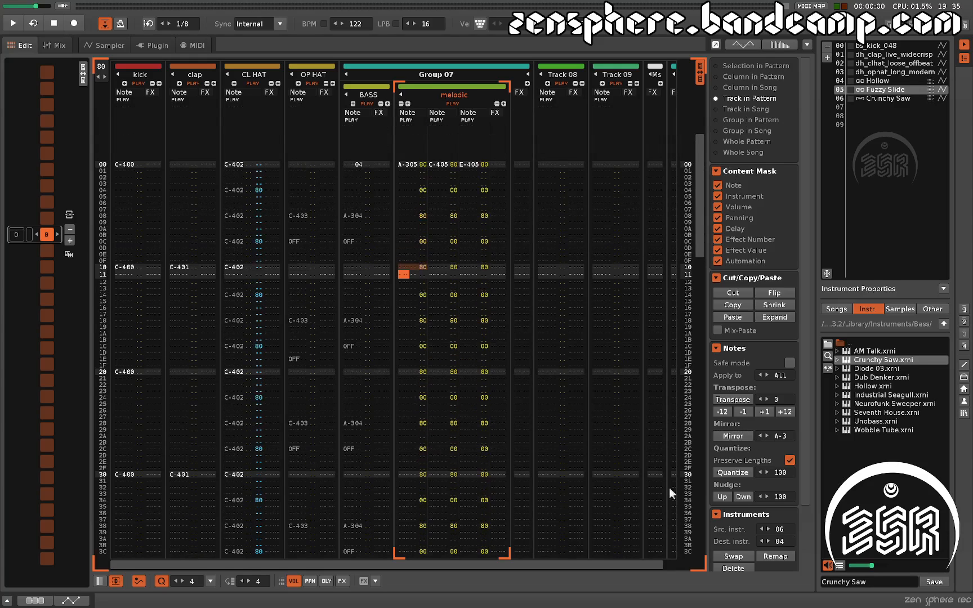
{"action": "left_click", "coordinate": [738, 434]}
{"action": "key", "text": "space"}
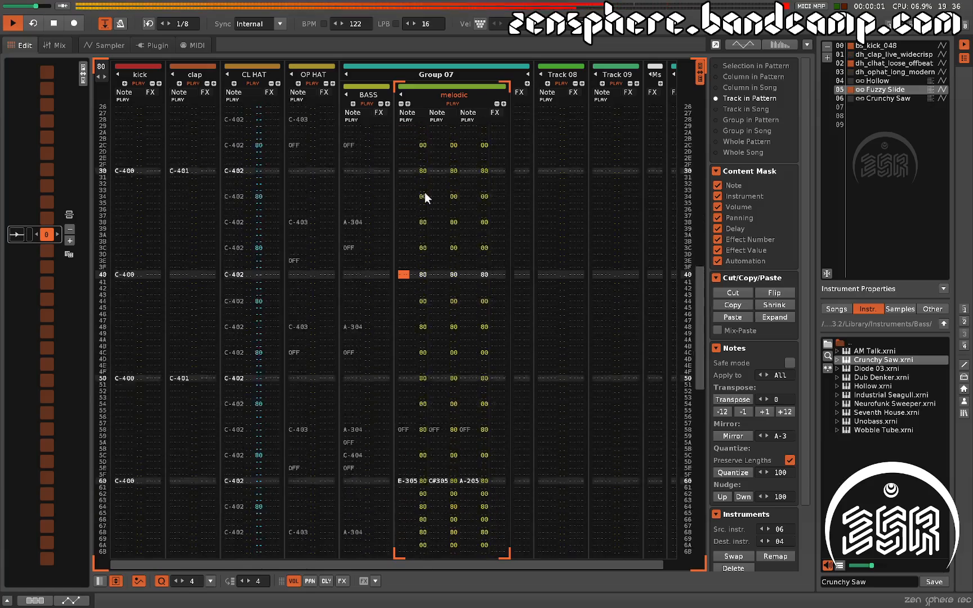
{"action": "key", "text": "space"}
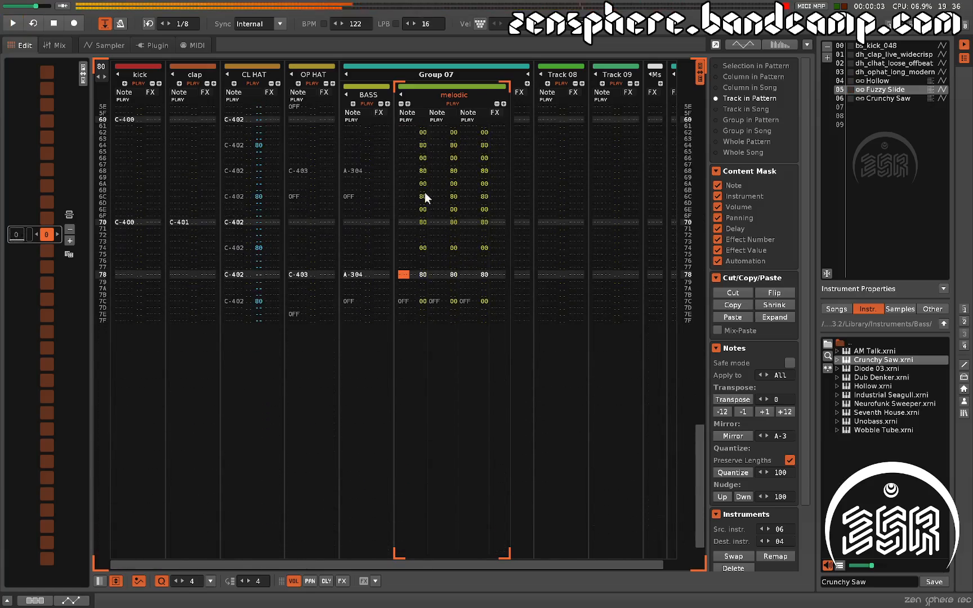
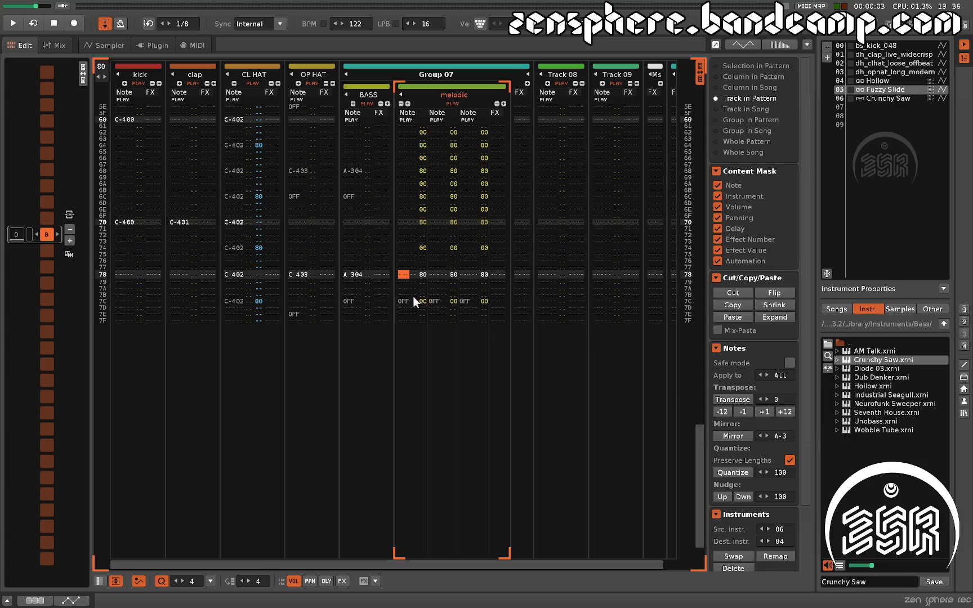
- Set the scope to Selection in Pattern and select the note-offs on line 7C of the melodic track for nudging
{"action": "left_click_drag", "start_coordinate": [411, 299], "coordinate": [503, 302]}
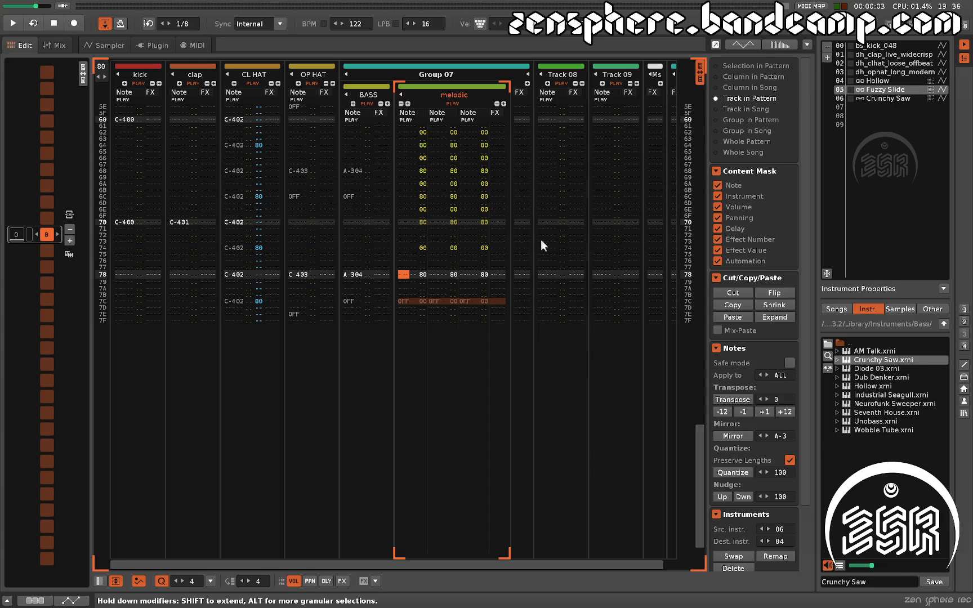
{"action": "left_click", "coordinate": [746, 65]}
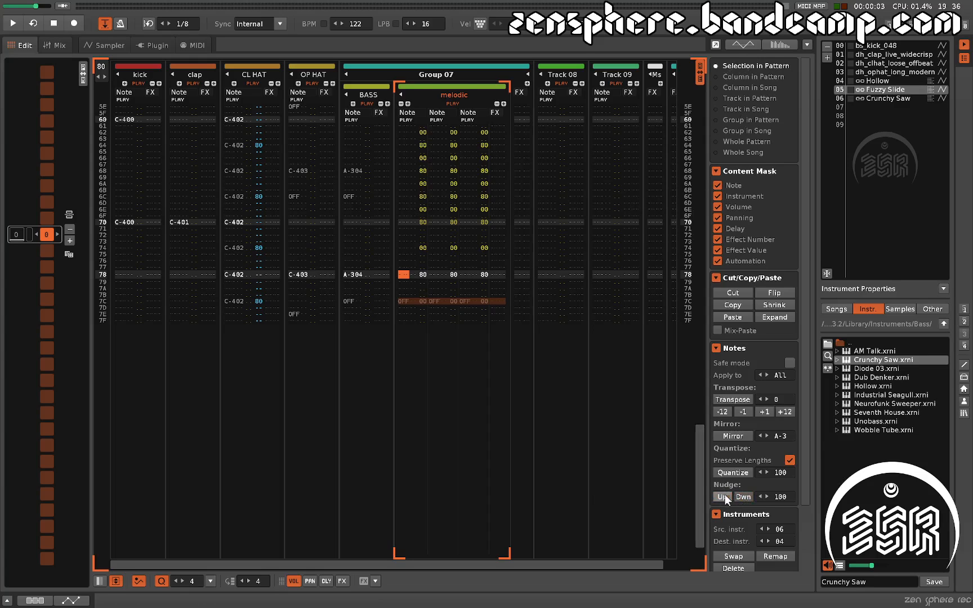
{"action": "left_click", "coordinate": [446, 319]}
{"action": "left_click_drag", "start_coordinate": [408, 299], "coordinate": [493, 300]}
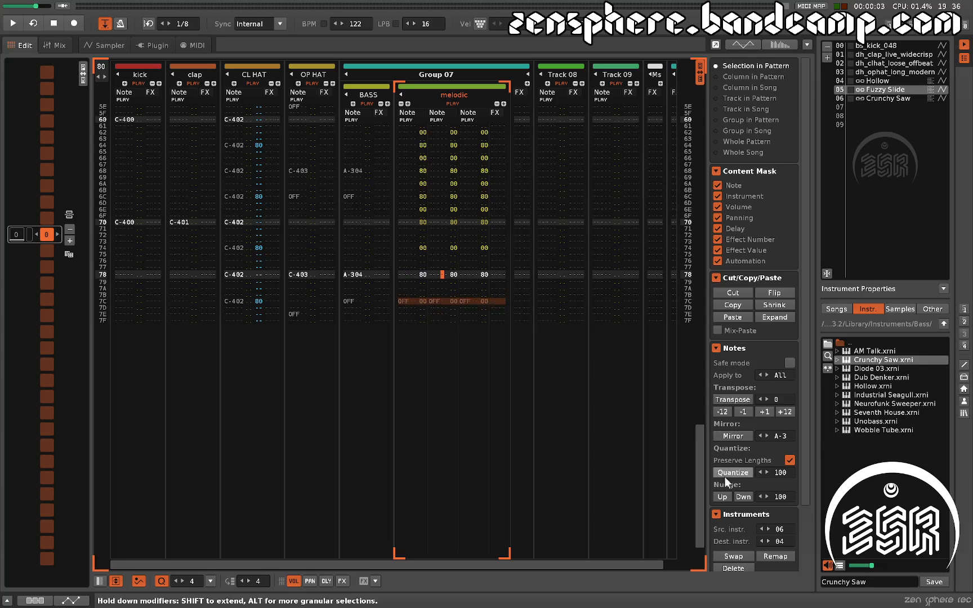
{"action": "left_click", "coordinate": [451, 305]}
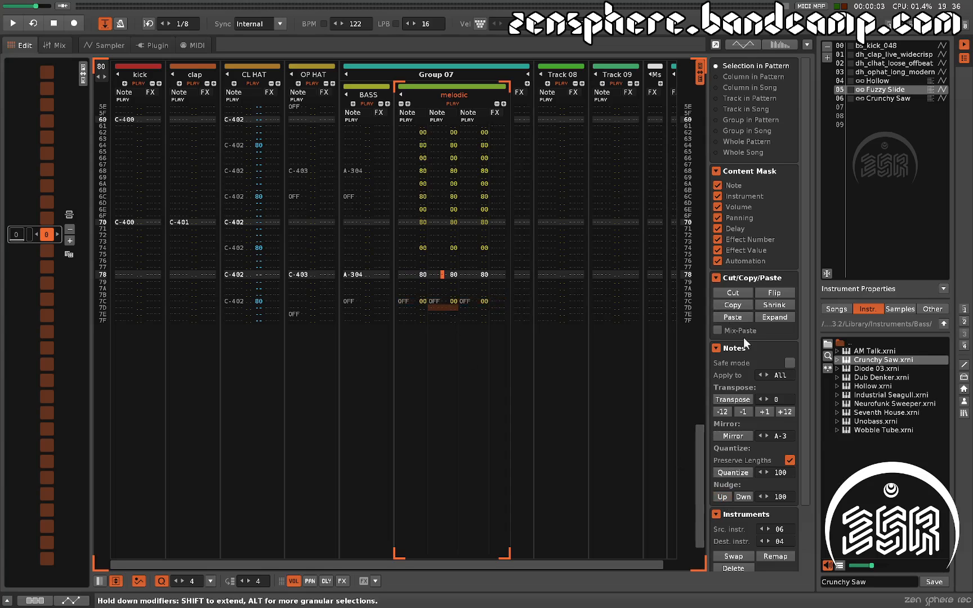
{"action": "left_click", "coordinate": [442, 288]}
{"action": "scroll", "coordinate": [433, 291], "scroll_direction": "up", "scroll_amount": 9}
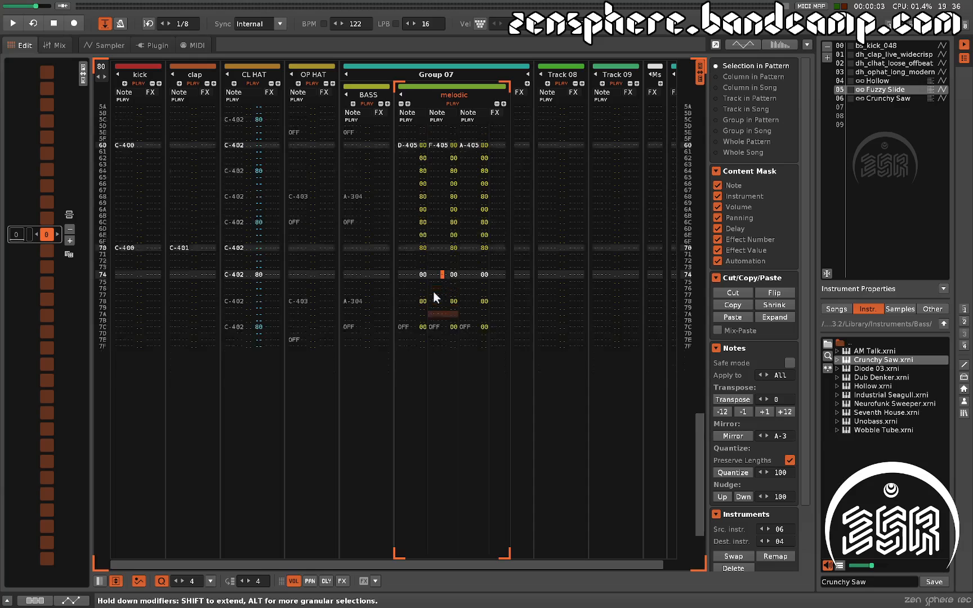
- Select the melodic chord on line 60, nudge it up one line and back down, turning off Preserve Lengths in between
{"action": "left_click", "coordinate": [405, 229]}
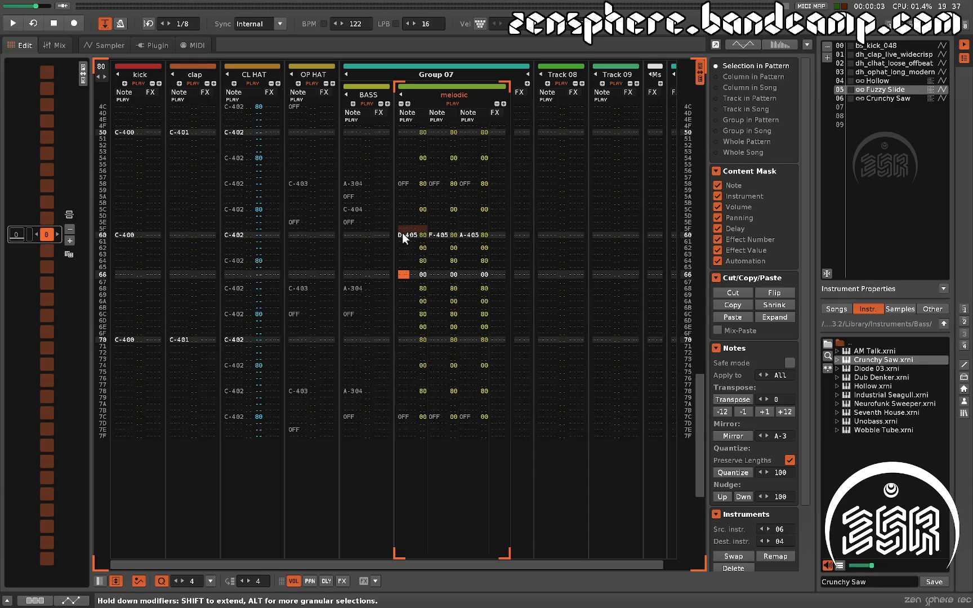
{"action": "left_click", "coordinate": [483, 231]}
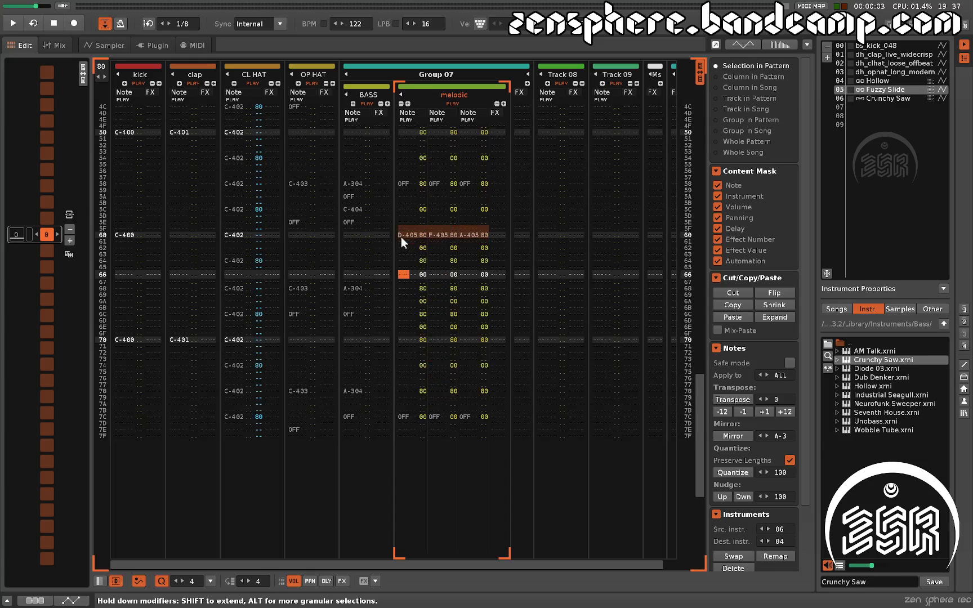
{"action": "left_click", "coordinate": [722, 496]}
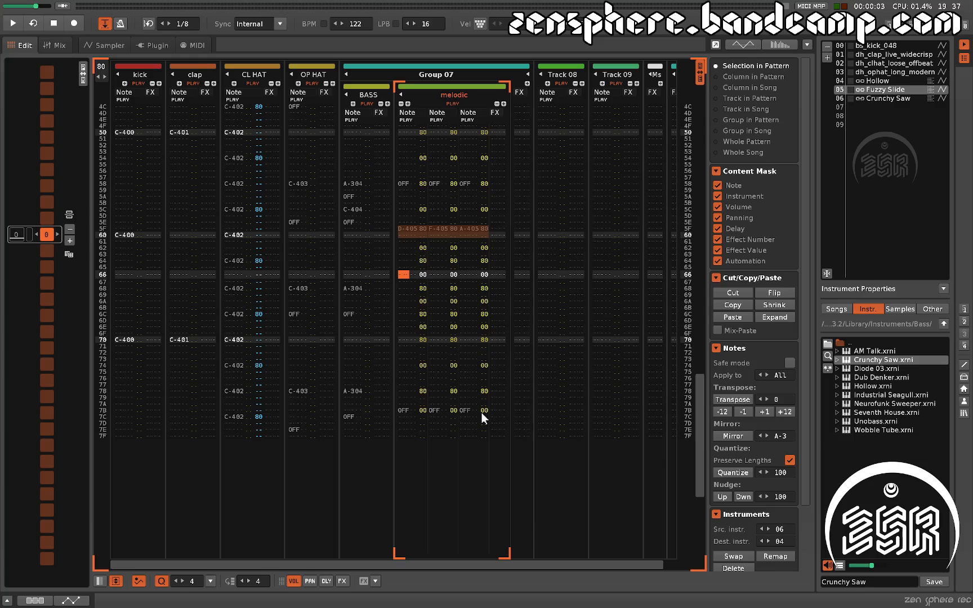
{"action": "left_click", "coordinate": [790, 461]}
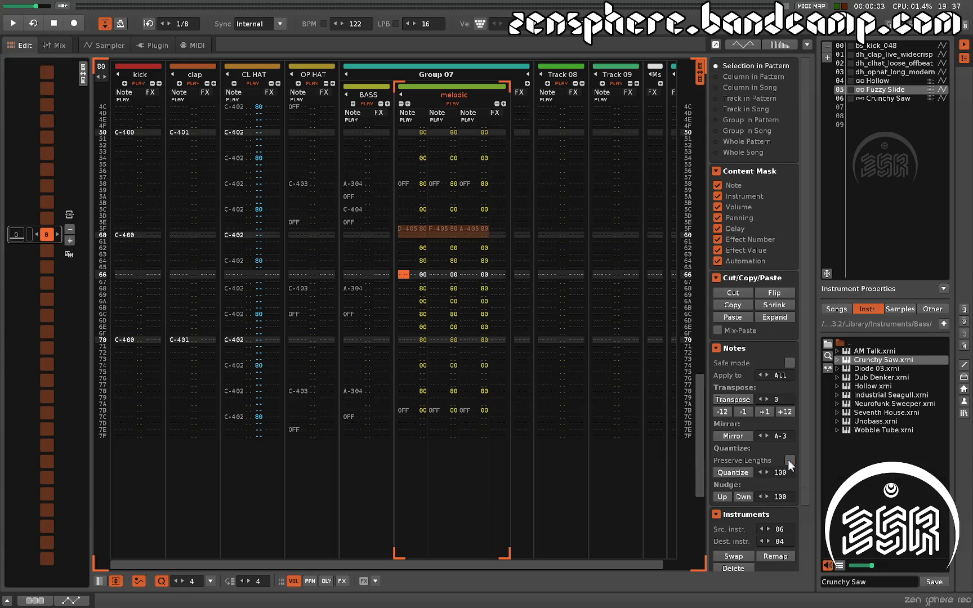
{"action": "left_click", "coordinate": [747, 496]}
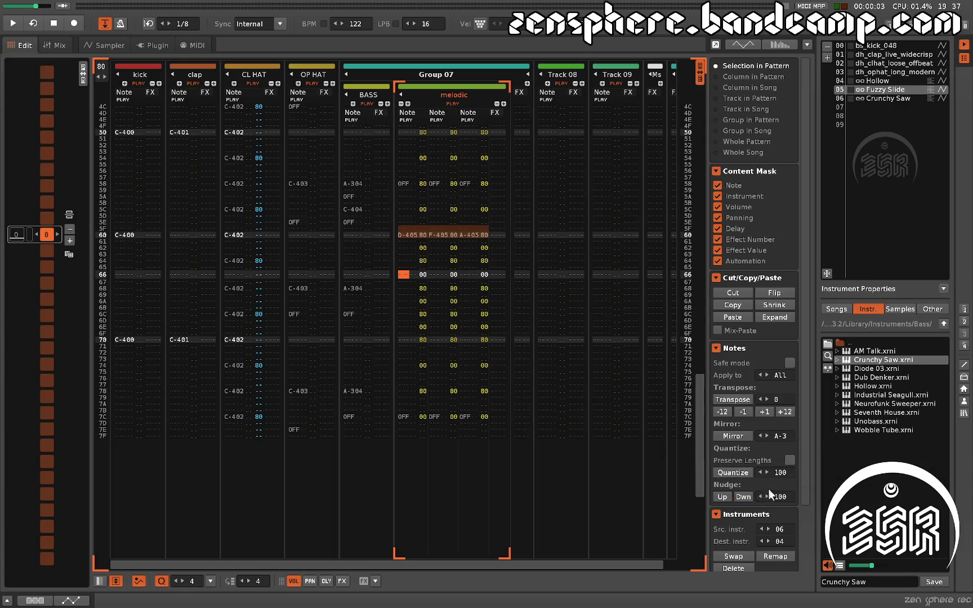
- Nudge the melodic chord up to line 5E, then reselect it and nudge it down step by step to line 60
{"action": "left_click", "coordinate": [719, 496]}
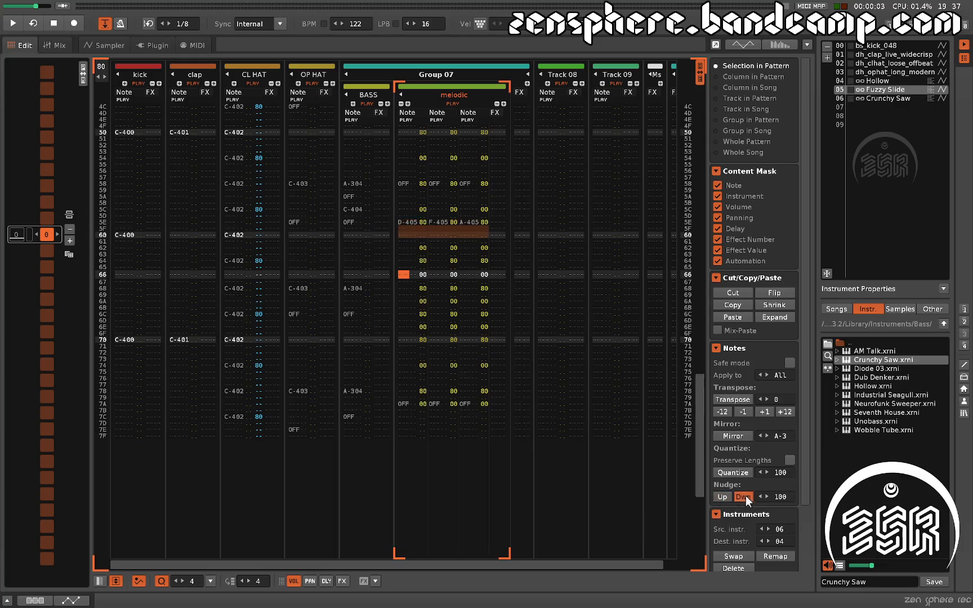
{"action": "left_click", "coordinate": [402, 223]}
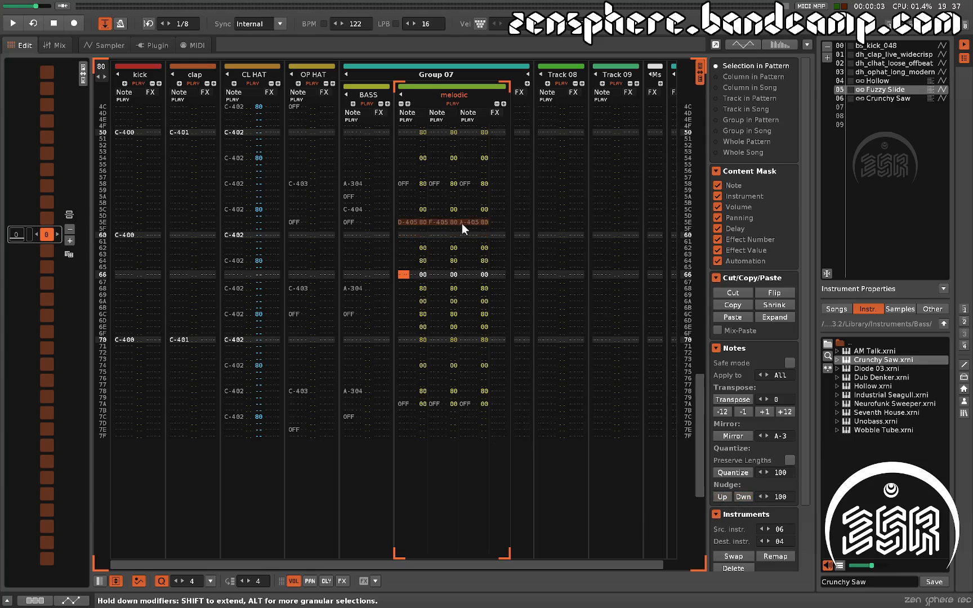
{"action": "left_click", "coordinate": [745, 497]}
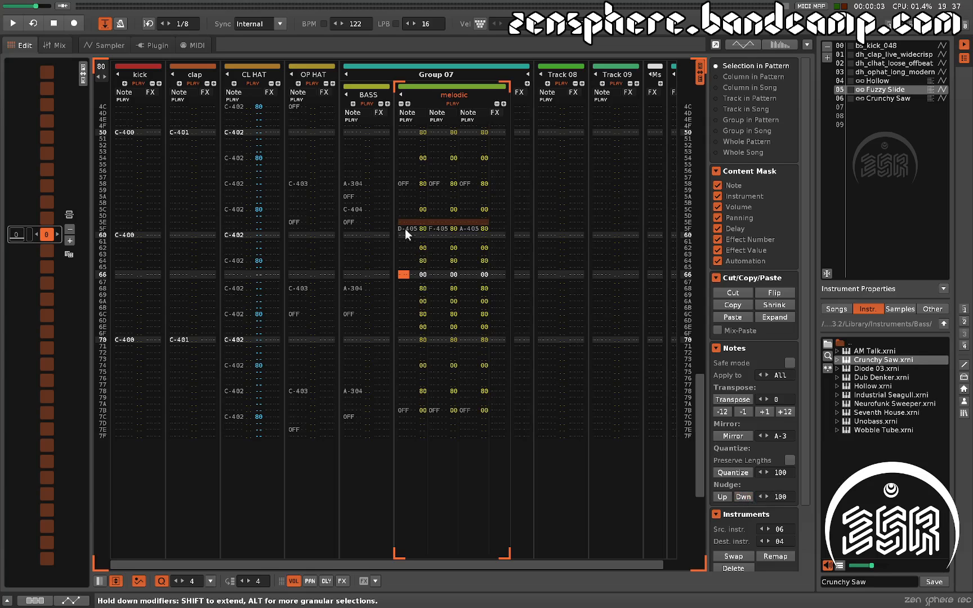
{"action": "left_click_drag", "start_coordinate": [406, 229], "coordinate": [486, 227]}
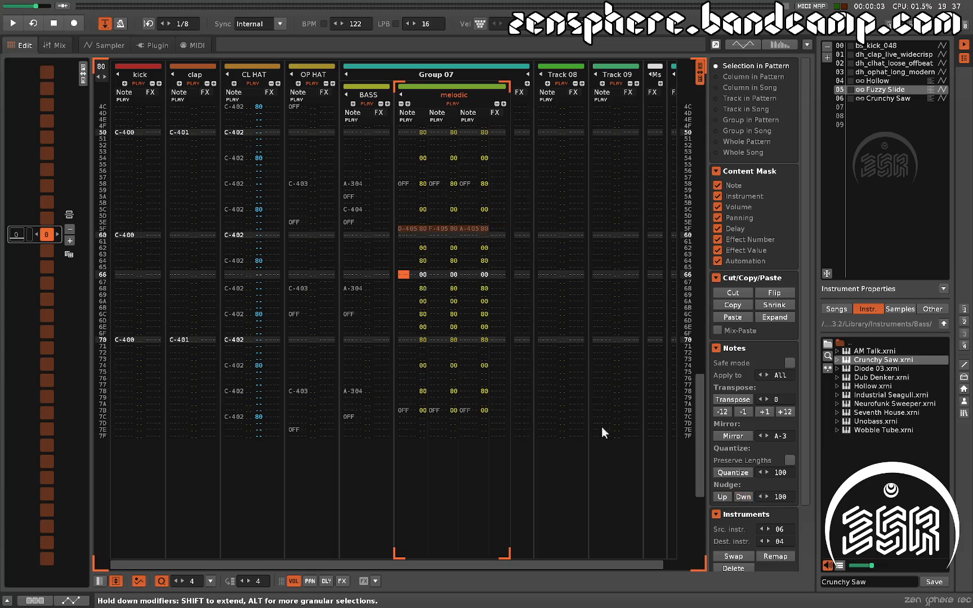
{"action": "left_click", "coordinate": [744, 497]}
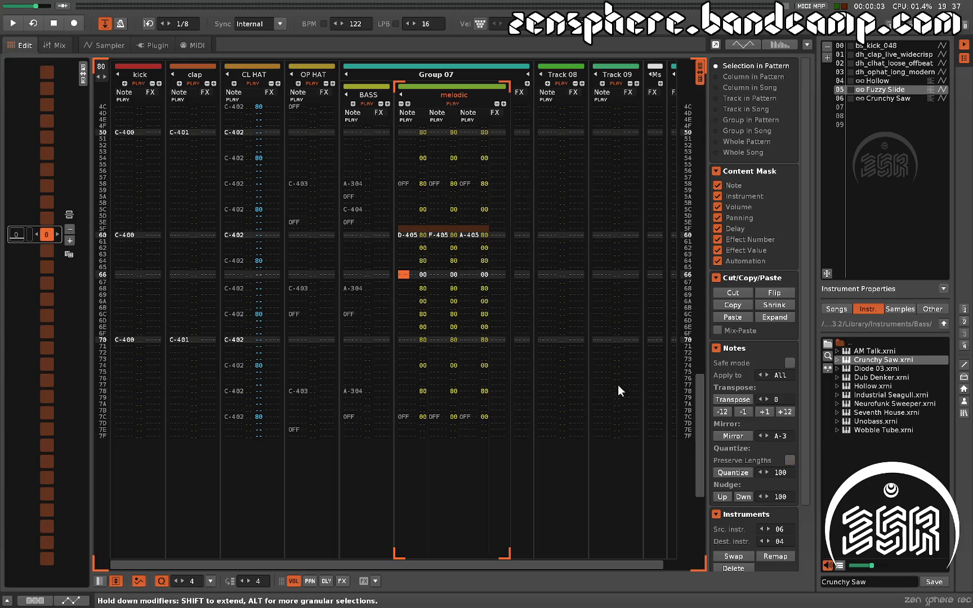
- Select lines 60 to 63 of the melodic track, nudge the chord up one line, then reselect it and nudge it down again
{"action": "left_click", "coordinate": [425, 308]}
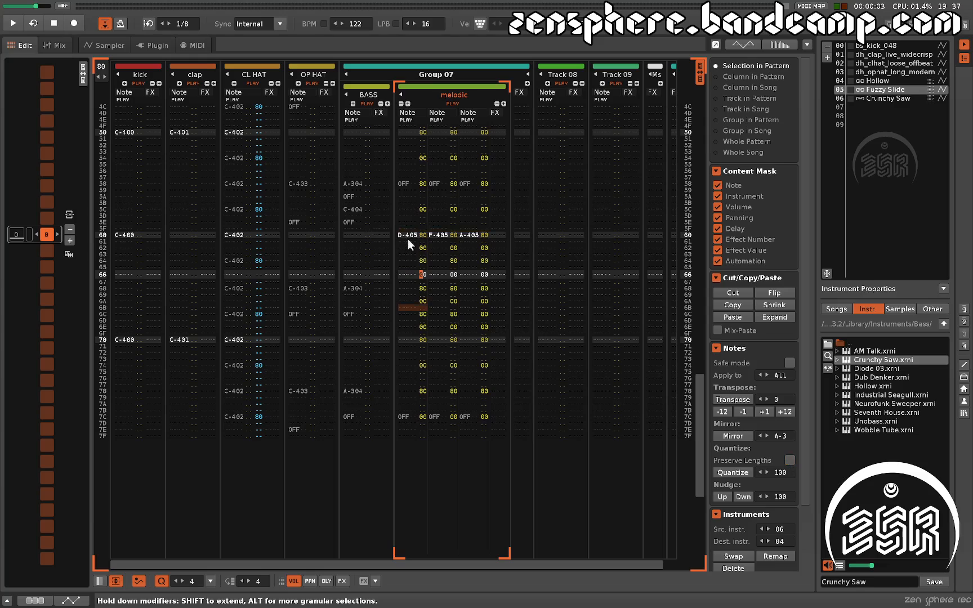
{"action": "left_click_drag", "start_coordinate": [407, 236], "coordinate": [490, 253]}
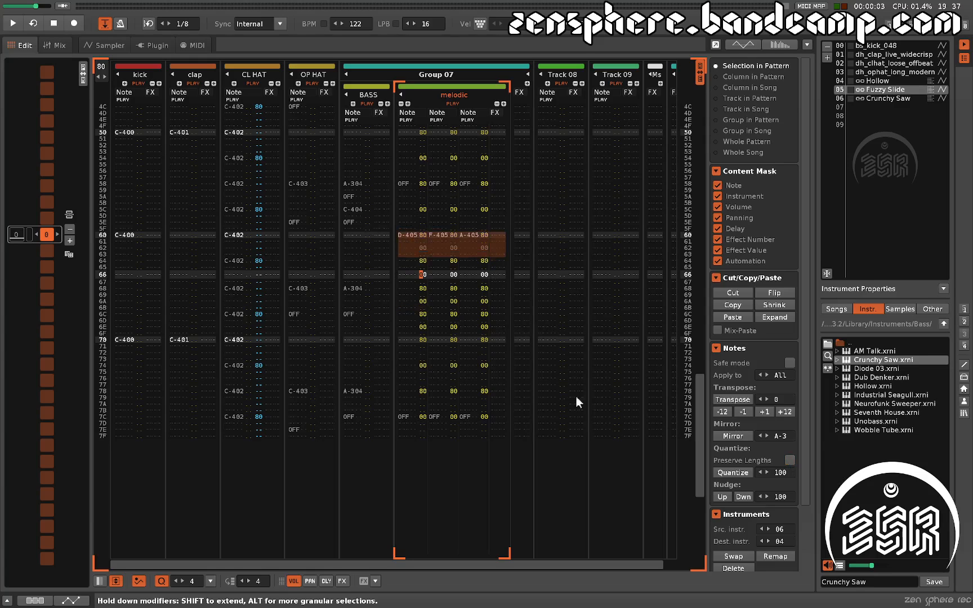
{"action": "left_click", "coordinate": [723, 497]}
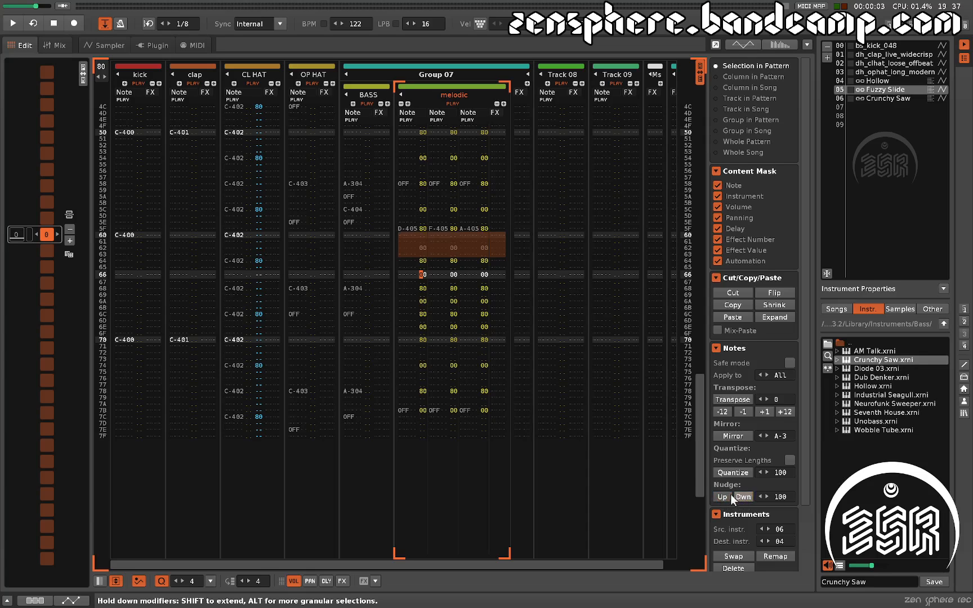
{"action": "left_click_drag", "start_coordinate": [497, 226], "coordinate": [399, 225]}
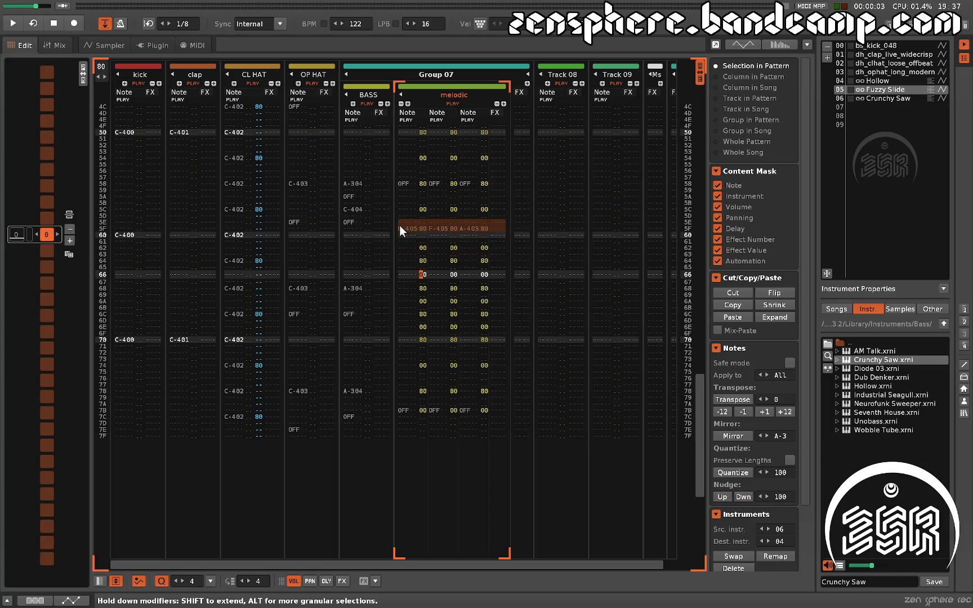
{"action": "left_click", "coordinate": [742, 497]}
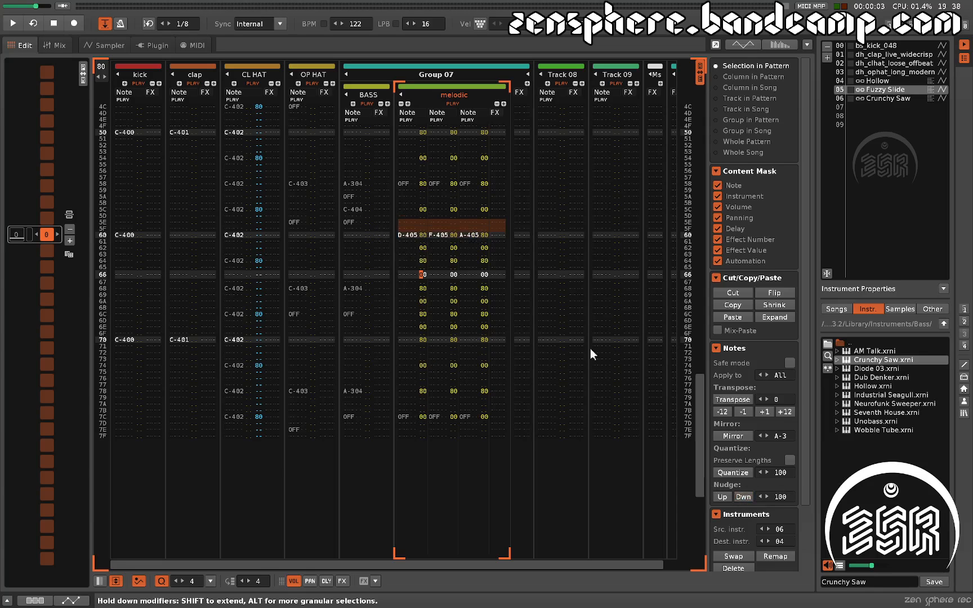
- Review the Modify operations available for volume, pan, delay and FX values, leaving Mul selected
{"action": "scroll", "coordinate": [744, 477], "scroll_direction": "down", "scroll_amount": 3}
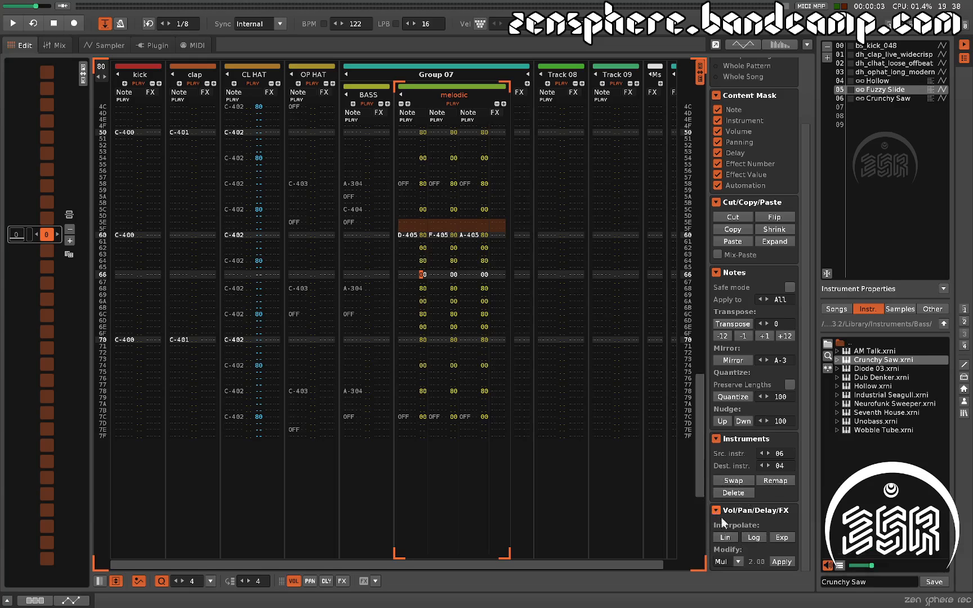
{"action": "left_click", "coordinate": [721, 561]}
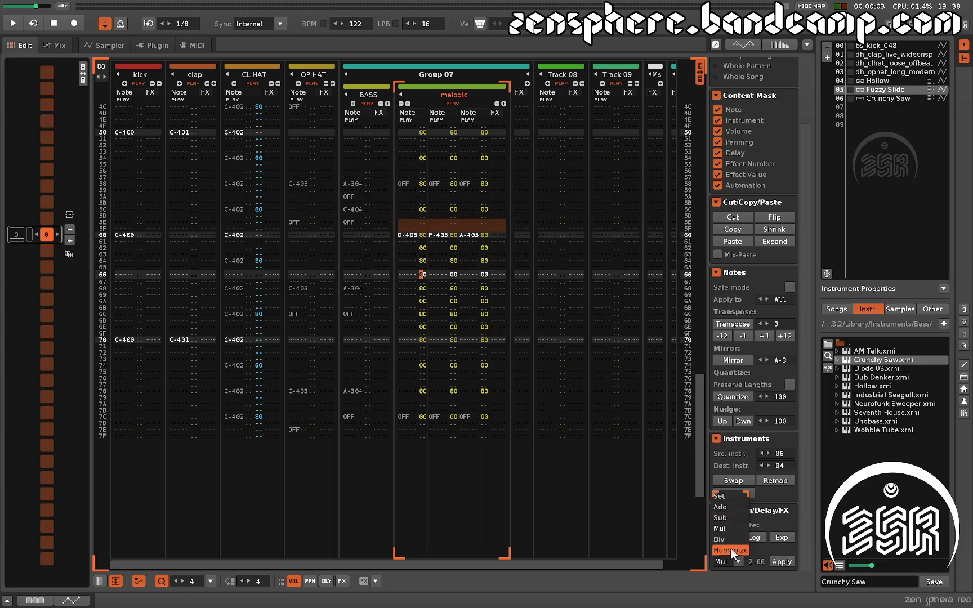
{"action": "left_click", "coordinate": [328, 366]}
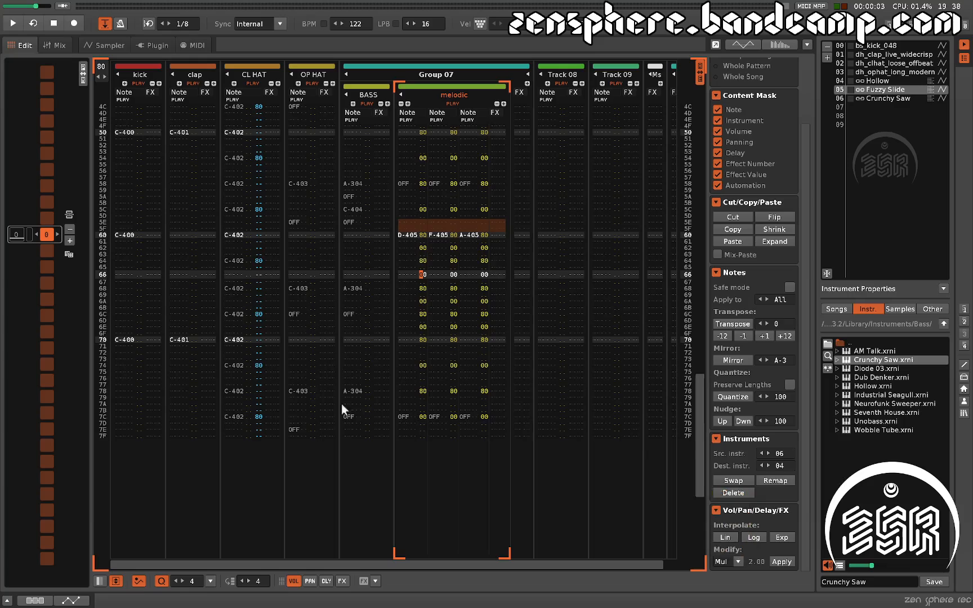
- Show the delay column on the kick and clap tracks
{"action": "scroll", "coordinate": [223, 388], "scroll_direction": "up", "scroll_amount": 10}
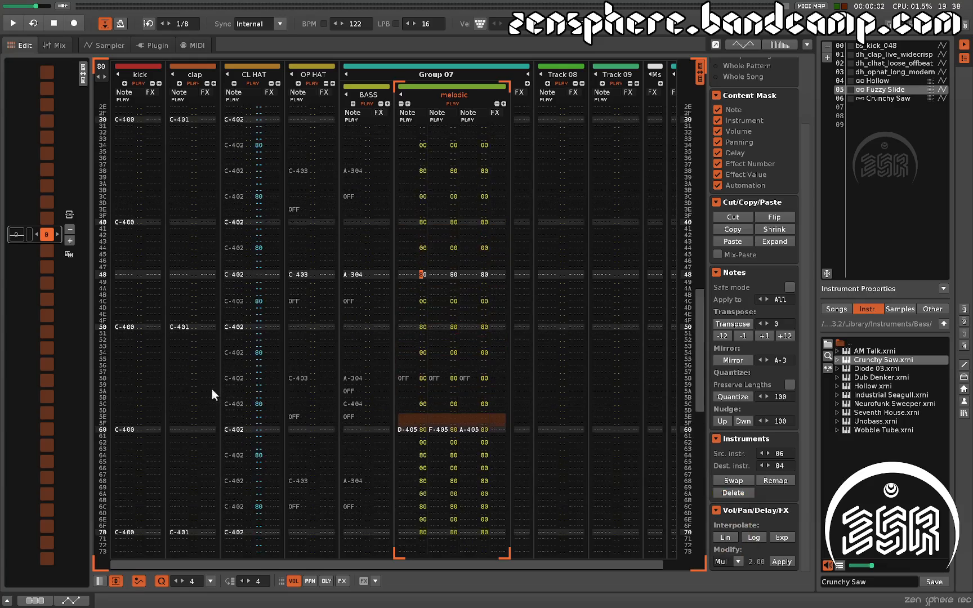
{"action": "scroll", "coordinate": [214, 393], "scroll_direction": "up", "scroll_amount": 13}
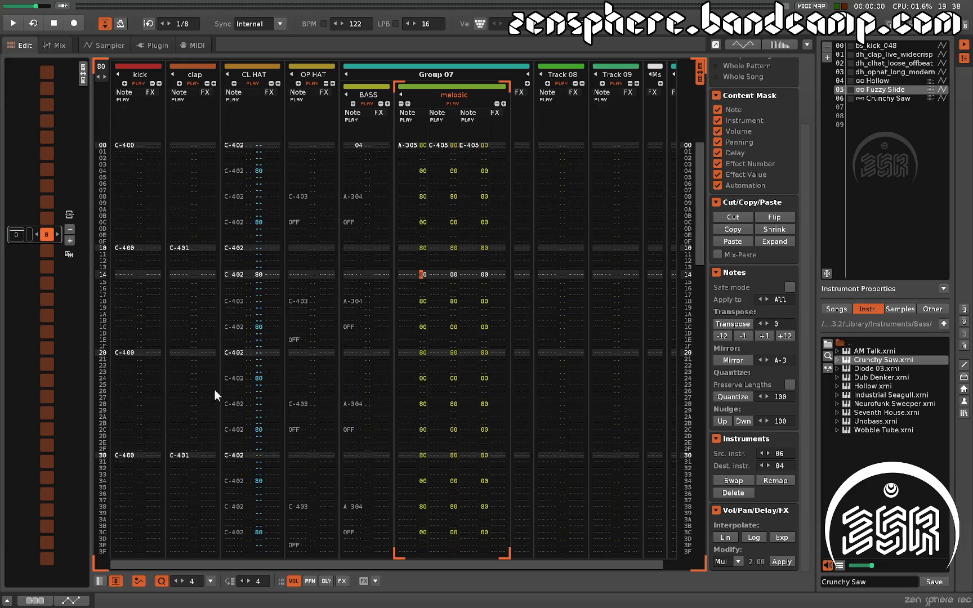
{"action": "left_click_drag", "start_coordinate": [137, 267], "coordinate": [139, 272]}
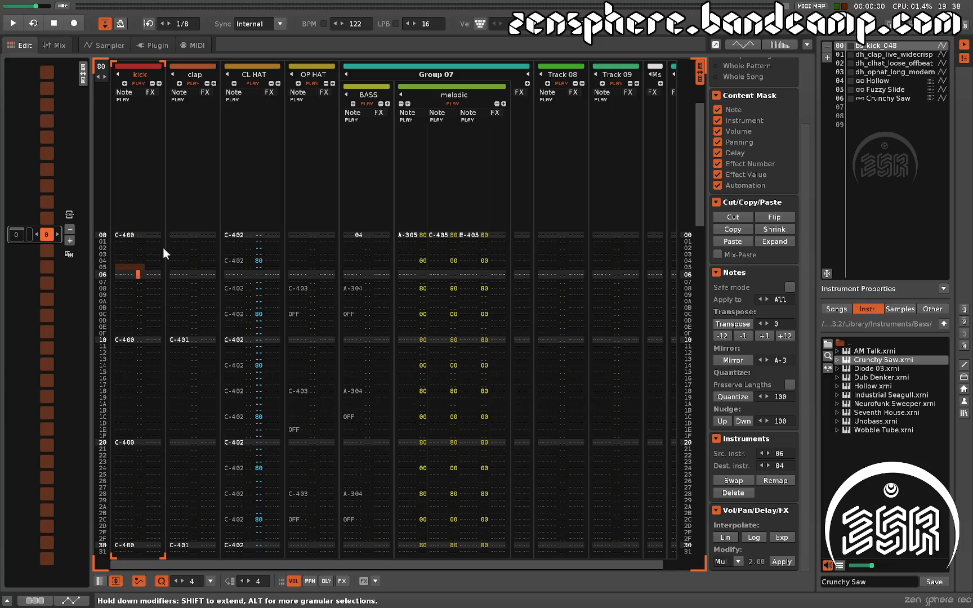
{"action": "key", "text": "ctrl+alt+d"}
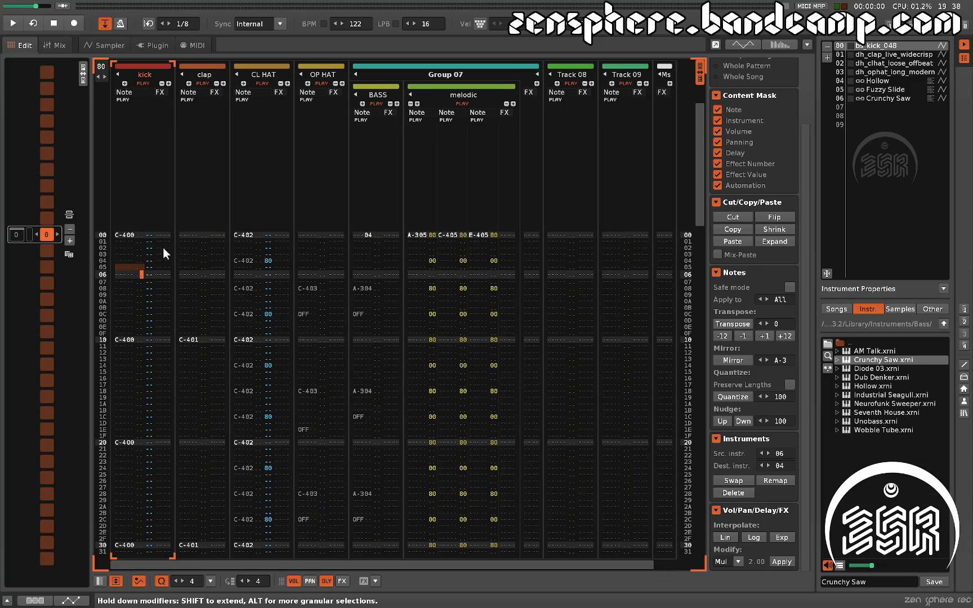
{"action": "key", "text": "Tab"}
{"action": "key", "text": "Right"}
{"action": "key", "text": "ctrl+alt+d"}
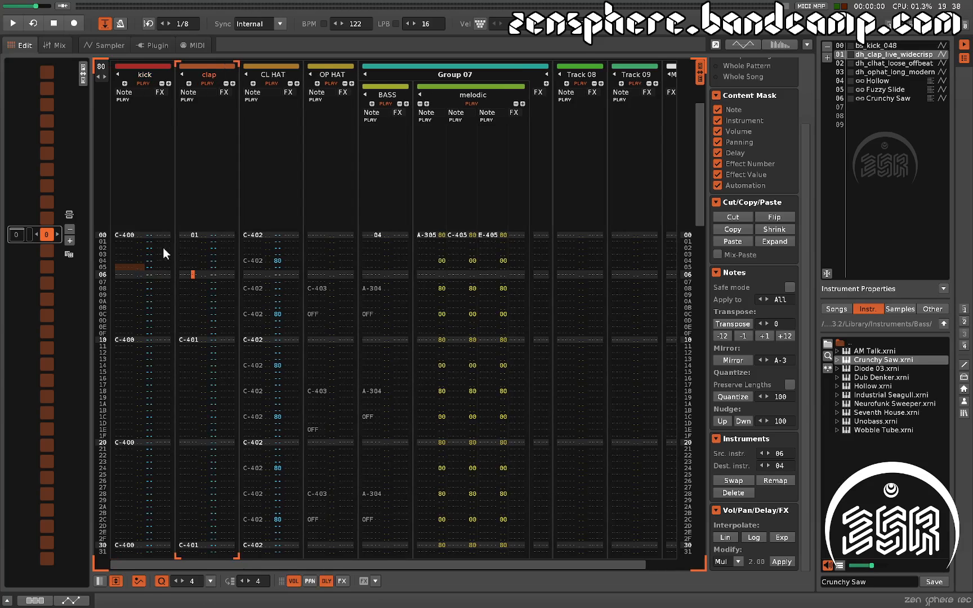
- Show the delay column on the OP HAT track and limit the content mask to Volume, Panning and Delay
{"action": "key", "text": "Right"}
{"action": "key", "text": "Right"}
{"action": "key", "text": "Right"}
{"action": "key", "text": "Tab"}
{"action": "key", "text": "Right"}
{"action": "key", "text": "Right"}
{"action": "key", "text": "Tab"}
{"action": "key", "text": "Right"}
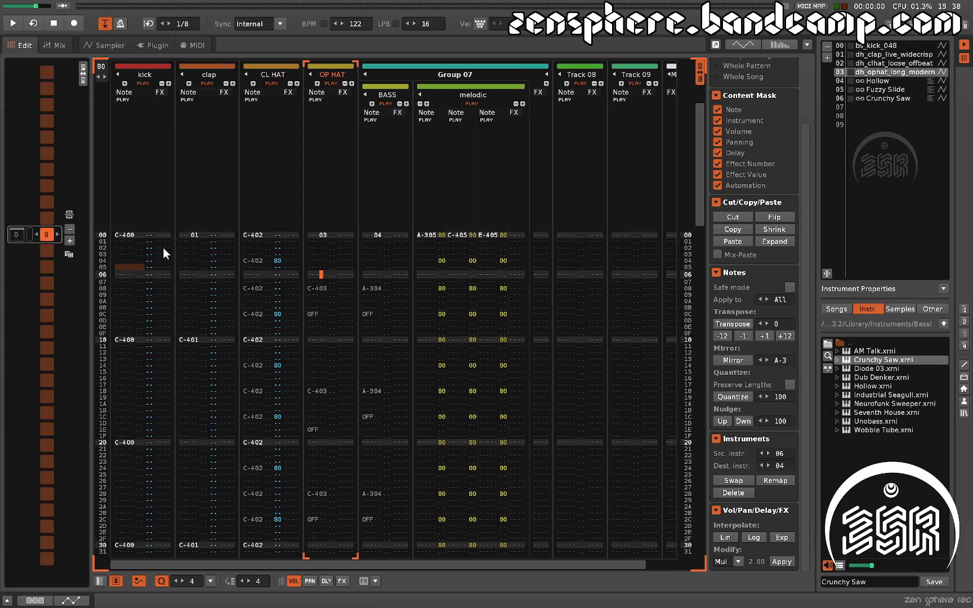
{"action": "key", "text": "ctrl+alt+d"}
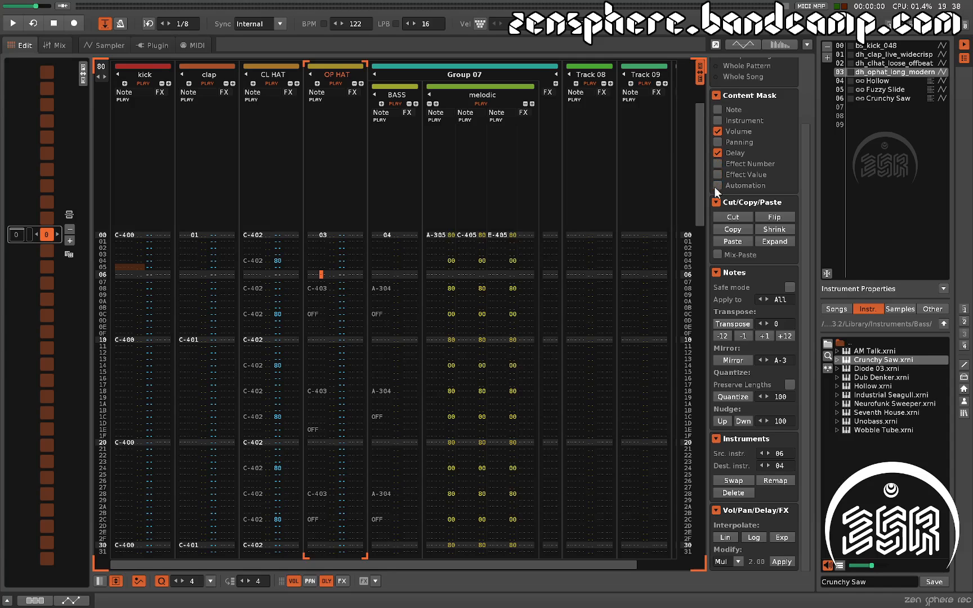
{"action": "left_click", "coordinate": [718, 141]}
- Show the panning column on the kick and clap tracks
{"action": "left_click", "coordinate": [141, 268]}
{"action": "key", "text": "ctrl+alt+p"}
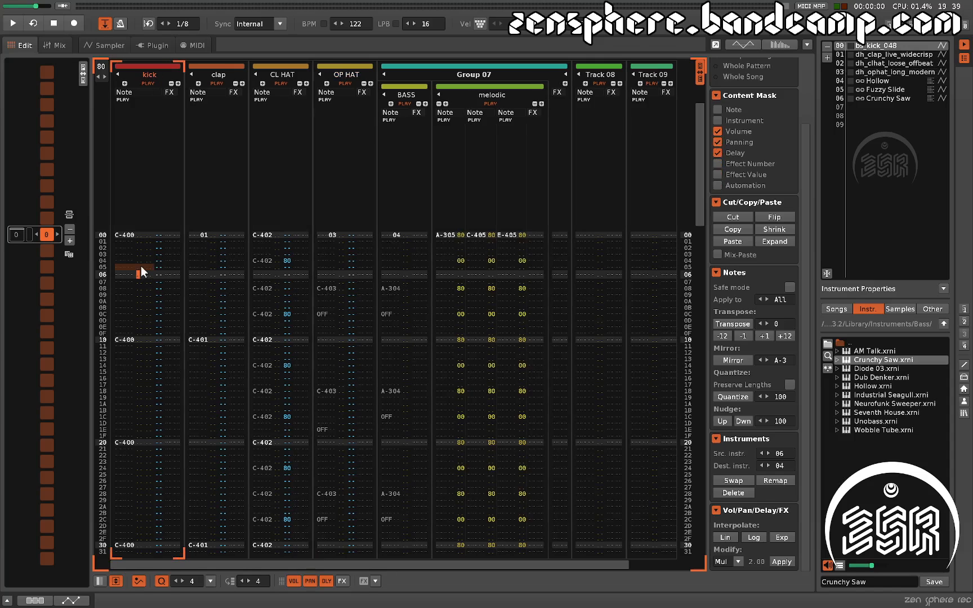
{"action": "key", "text": "Right"}
{"action": "key", "text": "Right"}
{"action": "key", "text": "Right"}
{"action": "key", "text": "Right"}
{"action": "key", "text": "Right"}
{"action": "key", "text": "Right"}
{"action": "key", "text": "Right"}
{"action": "key", "text": "Right"}
{"action": "key", "text": "Right"}
{"action": "key", "text": "Right"}
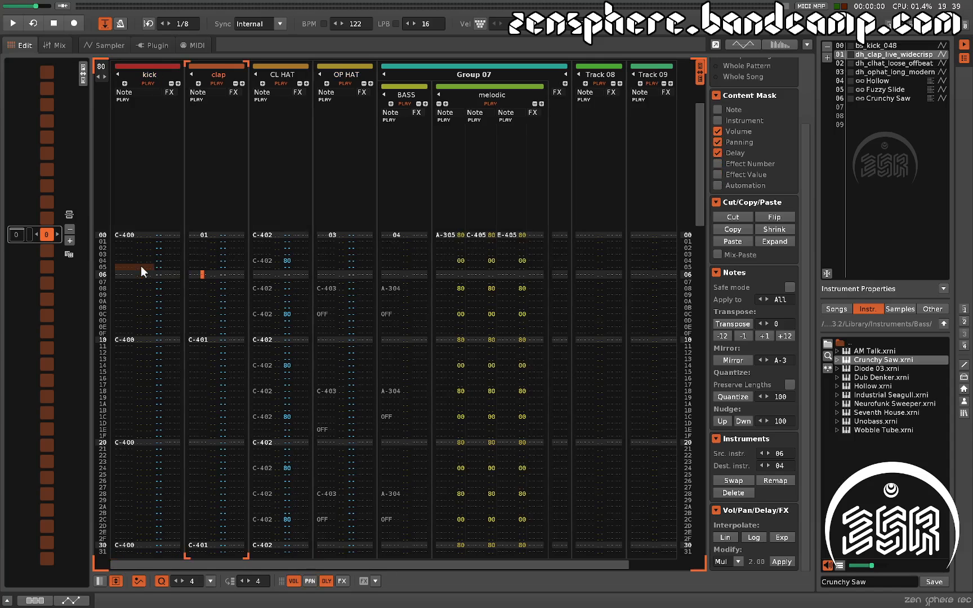
{"action": "key", "text": "ctrl+alt+p"}
- Show the panning column on the CL HAT and OP HAT tracks
{"action": "key", "text": "Right"}
{"action": "key", "text": "Right"}
{"action": "key", "text": "Right"}
{"action": "key", "text": "Right"}
{"action": "key", "text": "Right"}
{"action": "key", "text": "Right"}
{"action": "key", "text": "Right"}
{"action": "key", "text": "Right"}
{"action": "key", "text": "Right"}
{"action": "key", "text": "Right"}
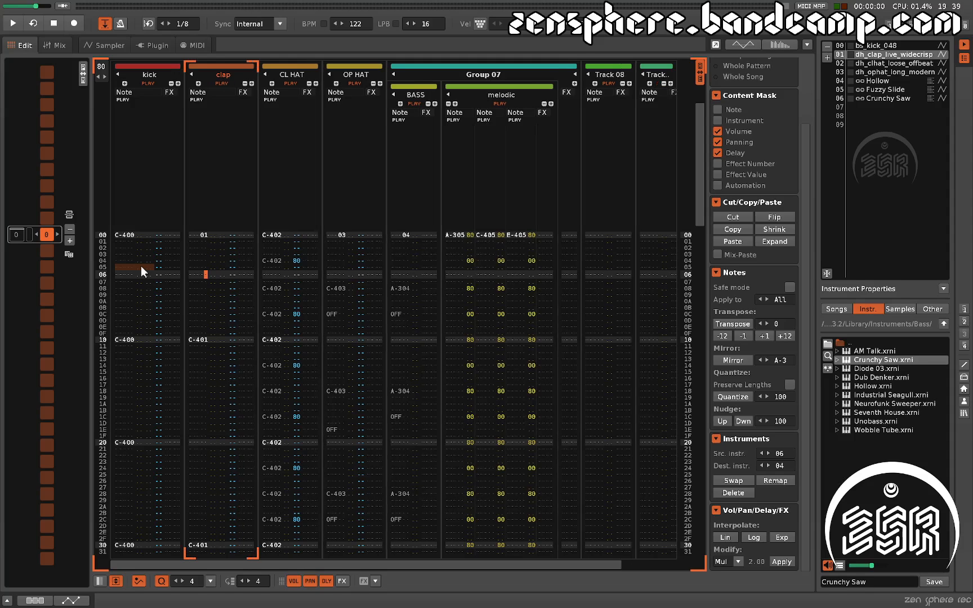
{"action": "key", "text": "ctrl+alt+p"}
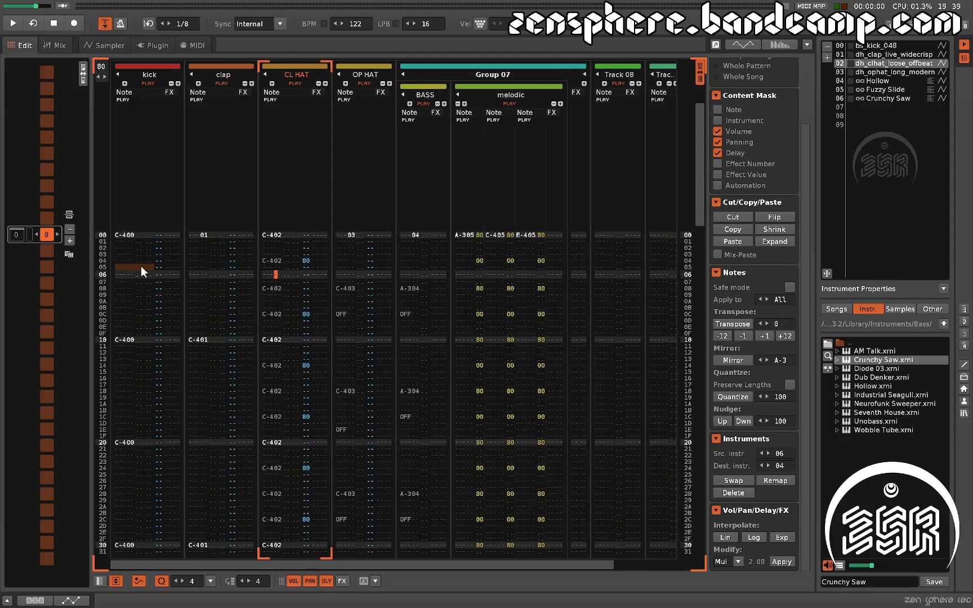
{"action": "key", "text": "Right"}
{"action": "key", "text": "Right"}
{"action": "key", "text": "Right"}
{"action": "key", "text": "Right"}
{"action": "key", "text": "Right"}
{"action": "key", "text": "Right"}
{"action": "key", "text": "Right"}
{"action": "key", "text": "Right"}
{"action": "key", "text": "Right"}
{"action": "key", "text": "Right"}
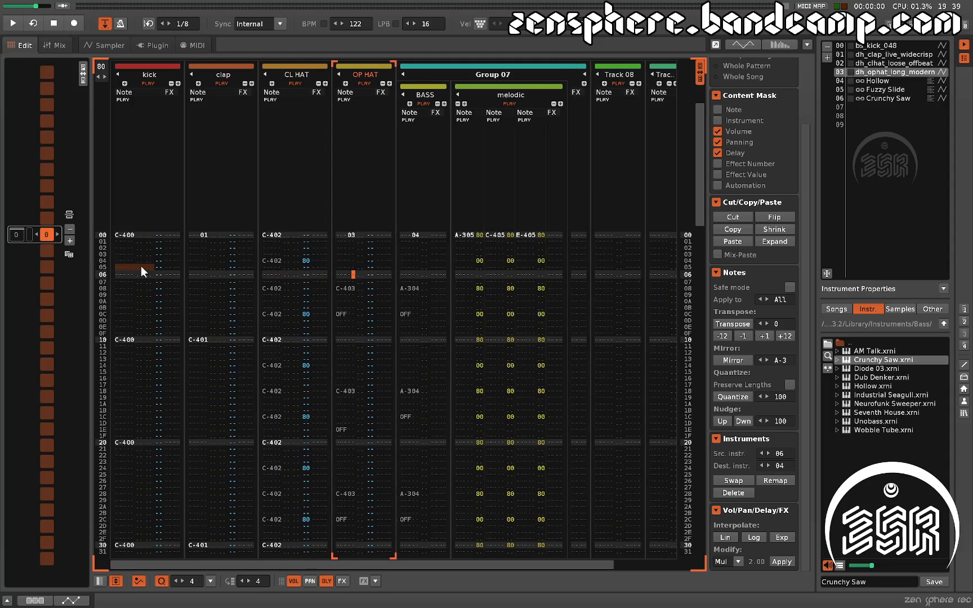
{"action": "key", "text": "ctrl+alt+p"}
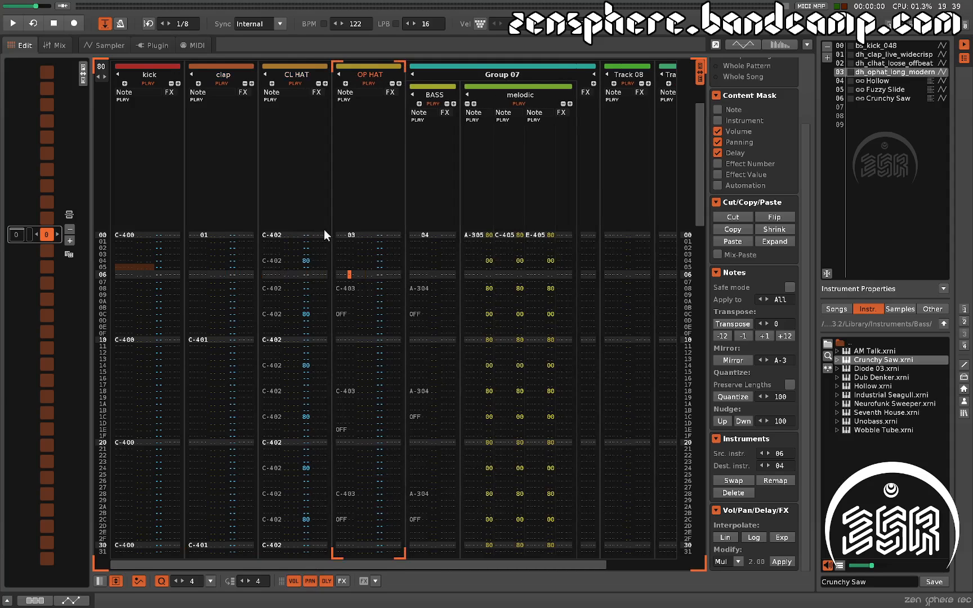
- Humanize the volume, panning and delay across the whole length of the kick, clap, CL HAT and OP HAT tracks with an amount of 20
{"action": "left_click", "coordinate": [115, 233]}
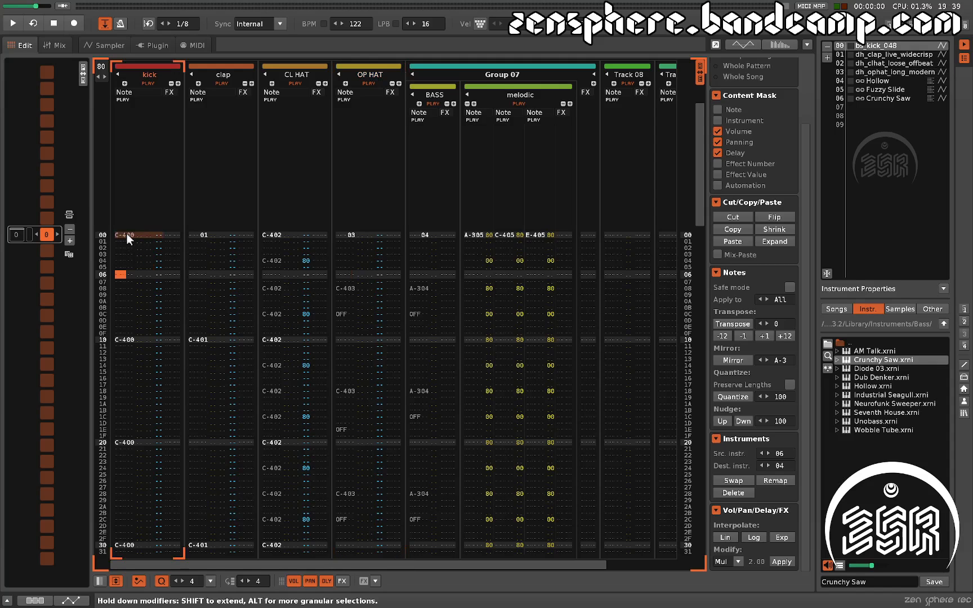
{"action": "key", "text": "Up"}
{"action": "key", "text": "Up"}
{"action": "key", "text": "Up"}
{"action": "key", "text": "Up"}
{"action": "key", "text": "Up"}
{"action": "key", "text": "Up"}
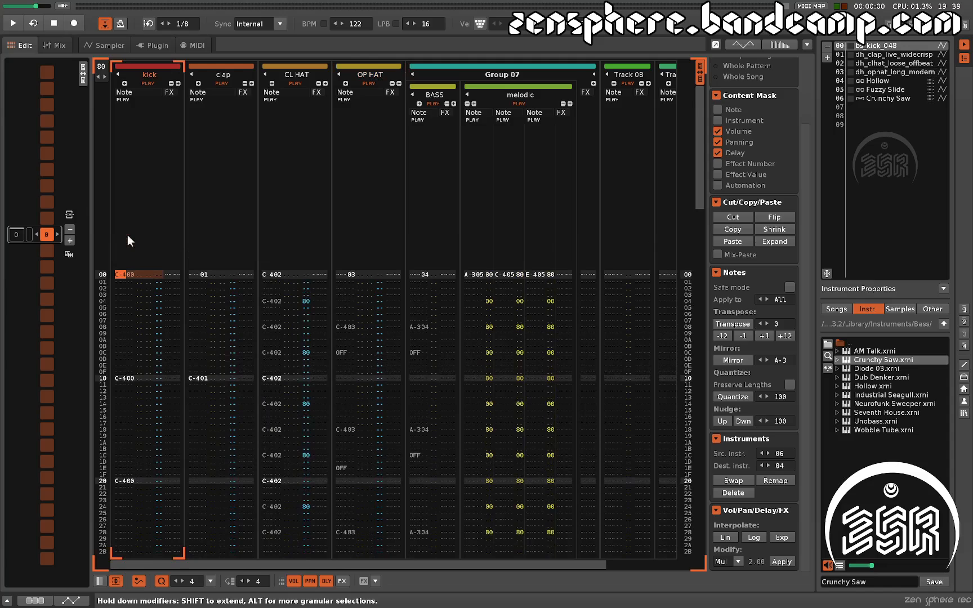
{"action": "left_click", "coordinate": [128, 236]}
{"action": "key", "text": "End"}
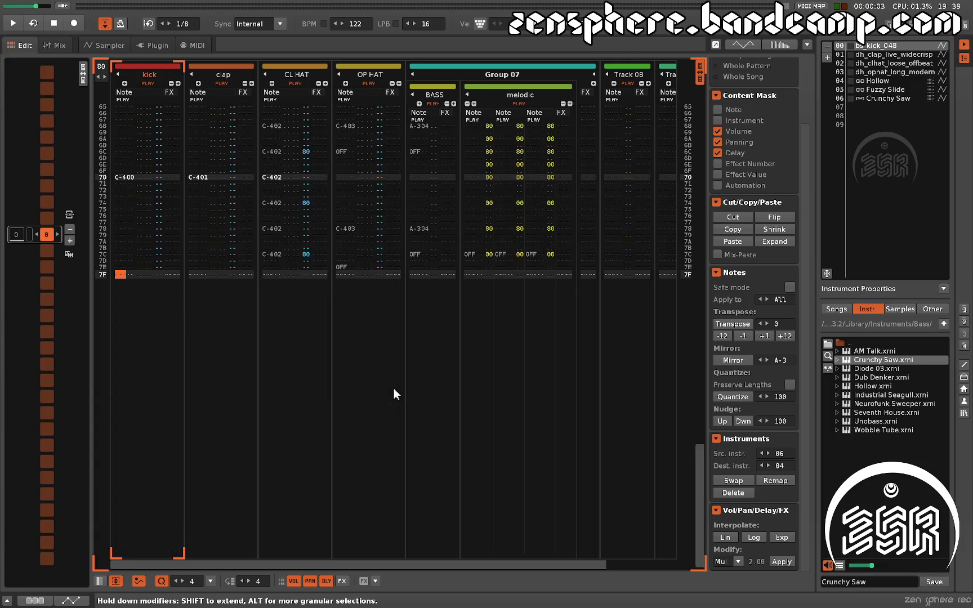
{"action": "key", "text": "Right"}
{"action": "key", "text": "Right"}
{"action": "key", "text": "Right"}
{"action": "key", "text": "Right"}
{"action": "key", "text": "Right"}
{"action": "key", "text": "Right"}
{"action": "key", "text": "Right"}
{"action": "key", "text": "Right"}
{"action": "key", "text": "Right"}
{"action": "key", "text": "Right"}
{"action": "key", "text": "Right"}
{"action": "key", "text": "Right"}
{"action": "key", "text": "Right"}
{"action": "key", "text": "Right"}
{"action": "key", "text": "Right"}
{"action": "key", "text": "Right"}
{"action": "key", "text": "Right"}
{"action": "key", "text": "Right"}
{"action": "key", "text": "Right"}
{"action": "key", "text": "Right"}
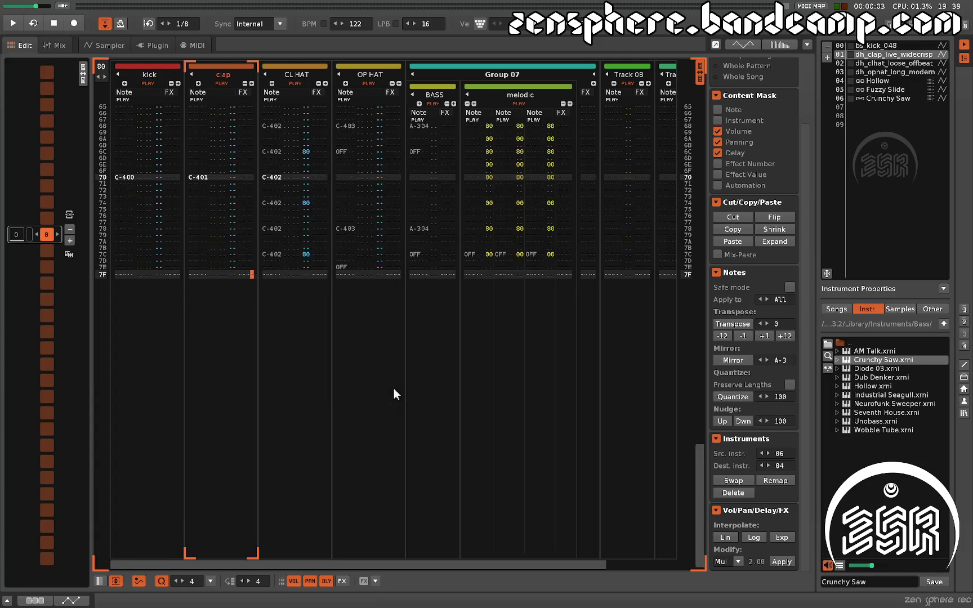
{"action": "key", "text": "Right"}
{"action": "key", "text": "Right"}
{"action": "key", "text": "Right"}
{"action": "key", "text": "Right"}
{"action": "key", "text": "Right"}
{"action": "key", "text": "Right"}
{"action": "key", "text": "Right"}
{"action": "key", "text": "Right"}
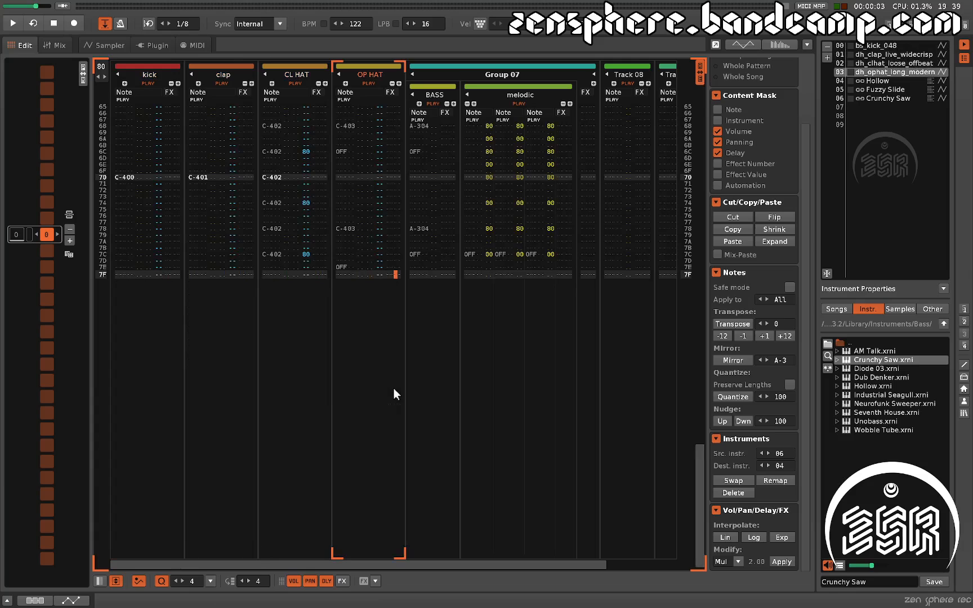
{"action": "key", "text": "ctrl+e"}
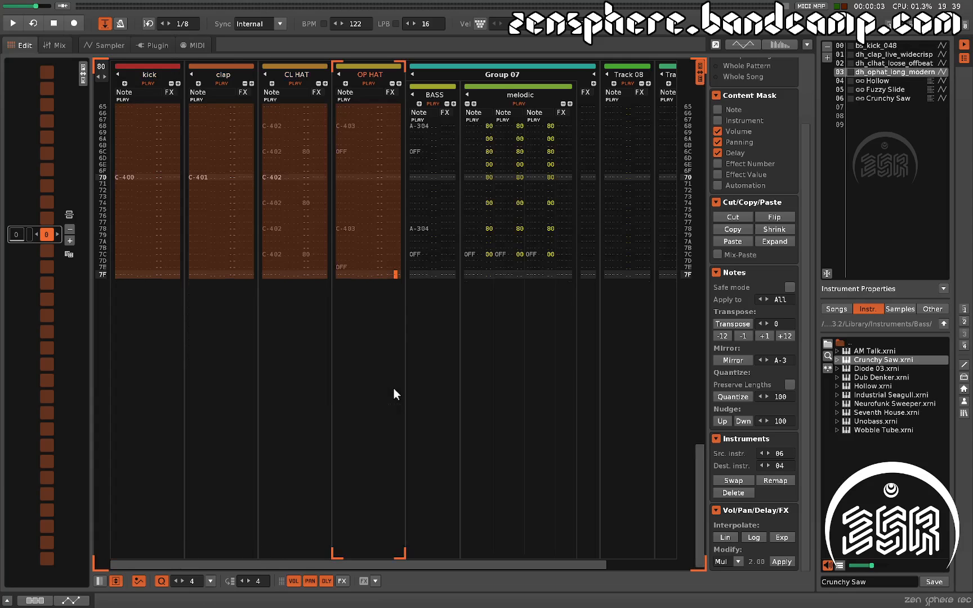
{"action": "key", "text": "Up"}
{"action": "key", "text": "Up"}
{"action": "key", "text": "Up"}
{"action": "key", "text": "Up"}
{"action": "key", "text": "Up"}
{"action": "key", "text": "Up"}
{"action": "key", "text": "Up"}
{"action": "key", "text": "Up"}
{"action": "key", "text": "Up"}
{"action": "key", "text": "Up"}
{"action": "key", "text": "Up"}
{"action": "key", "text": "Up"}
{"action": "key", "text": "Up"}
{"action": "key", "text": "Up"}
{"action": "key", "text": "Up"}
{"action": "key", "text": "Up"}
{"action": "key", "text": "Up"}
{"action": "key", "text": "Up"}
{"action": "key", "text": "Up"}
{"action": "key", "text": "Up"}
{"action": "key", "text": "Up"}
{"action": "key", "text": "Up"}
{"action": "key", "text": "Up"}
{"action": "key", "text": "Up"}
{"action": "key", "text": "Up"}
{"action": "key", "text": "Up"}
{"action": "key", "text": "Up"}
{"action": "key", "text": "Up"}
{"action": "key", "text": "Up"}
{"action": "key", "text": "Up"}
{"action": "key", "text": "Up"}
{"action": "key", "text": "Up"}
{"action": "key", "text": "Up"}
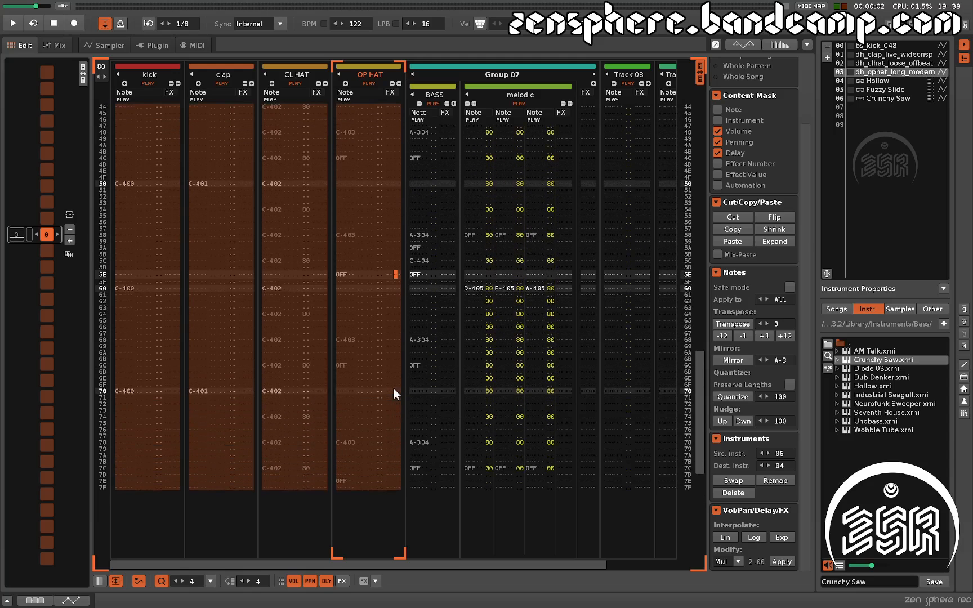
{"action": "scroll", "coordinate": [754, 185], "scroll_direction": "up", "scroll_amount": 3}
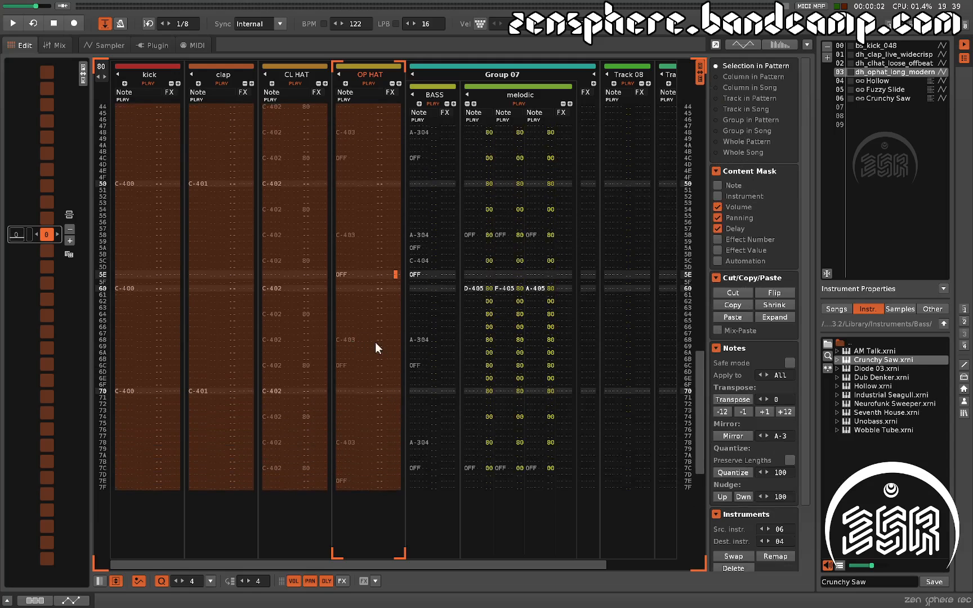
{"action": "scroll", "coordinate": [762, 477], "scroll_direction": "down", "scroll_amount": 3}
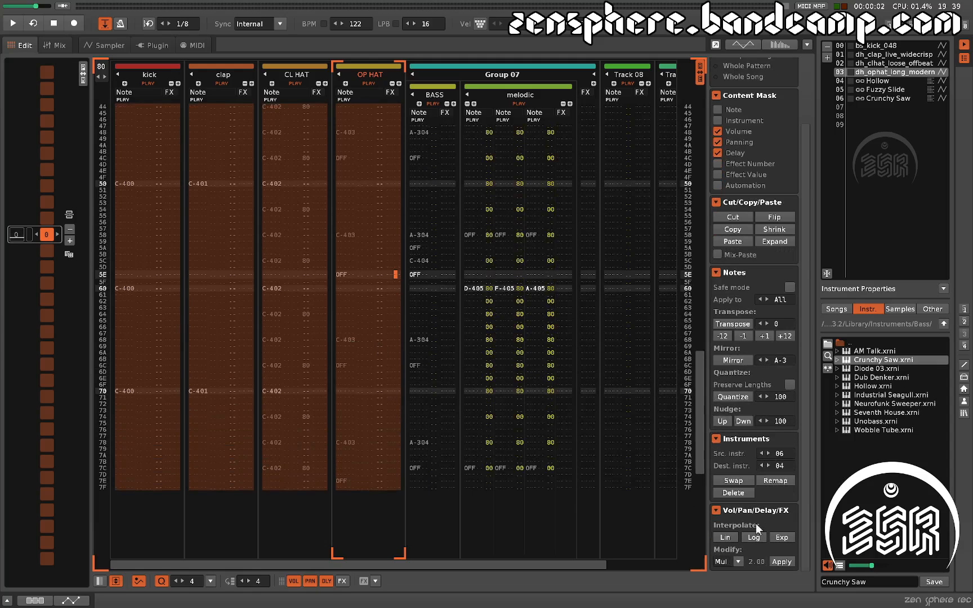
{"action": "left_click", "coordinate": [736, 563]}
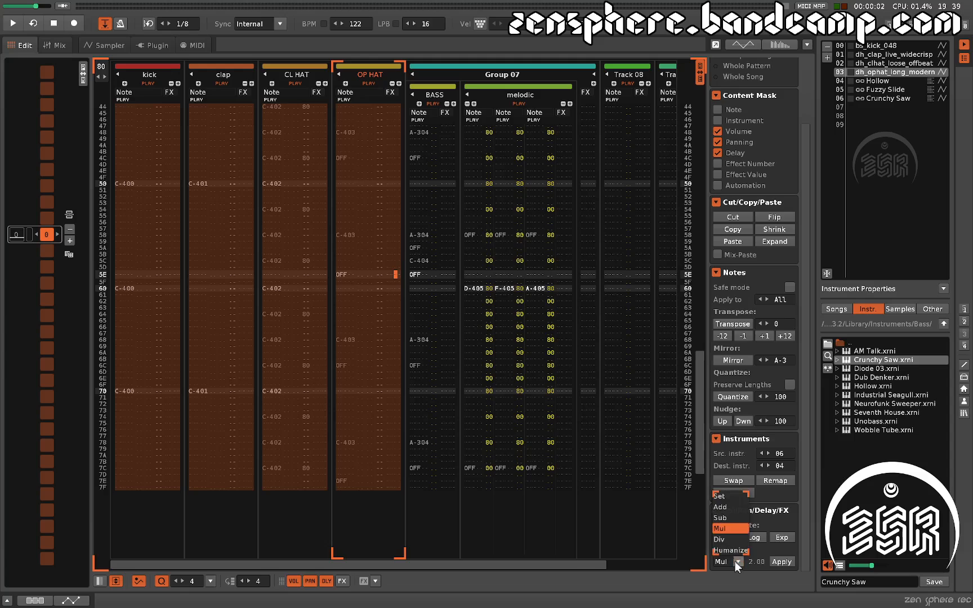
{"action": "left_click", "coordinate": [729, 550]}
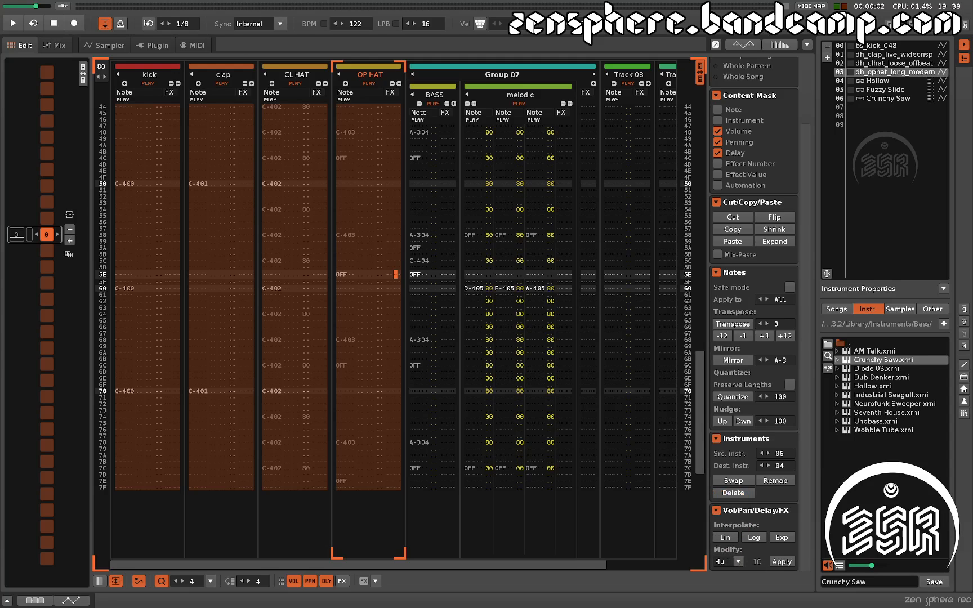
{"action": "left_click_drag", "start_coordinate": [757, 562], "coordinate": [758, 560]}
{"action": "left_click", "coordinate": [783, 562]}
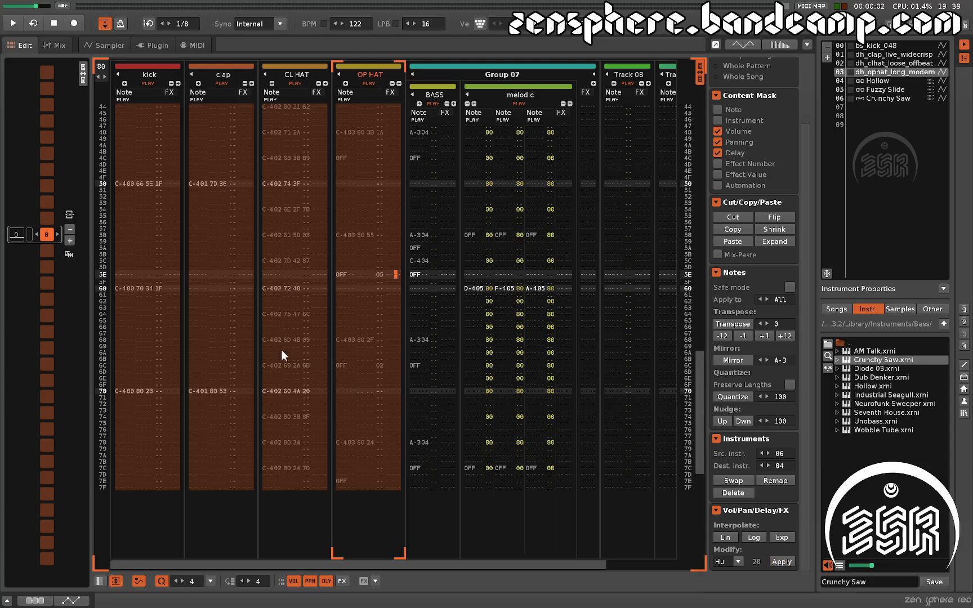
- Clear the drum selection and play the pattern to listen to the humanized drums with the bass and chords
{"action": "left_click", "coordinate": [147, 322]}
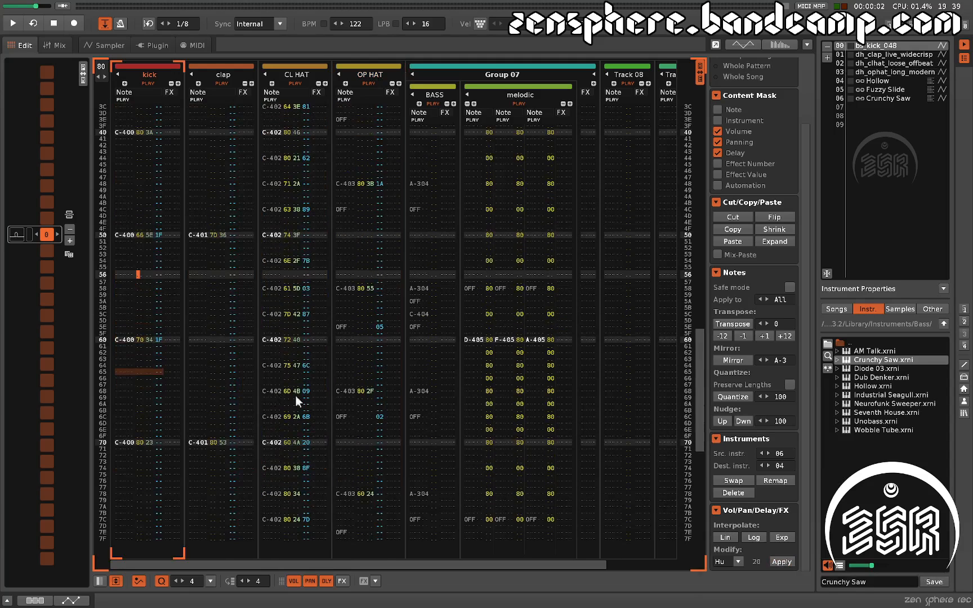
{"action": "key", "text": "space"}
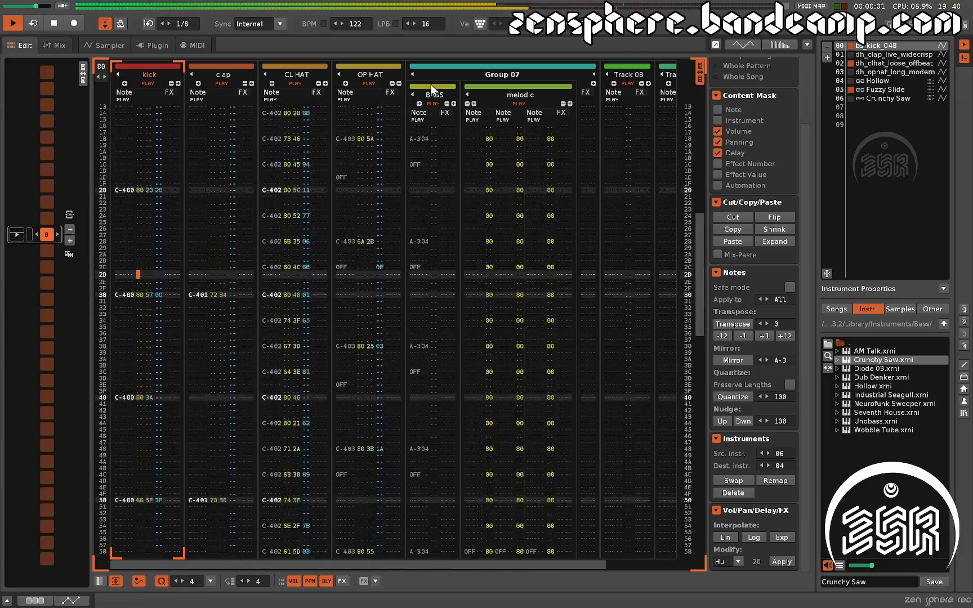
{"action": "key", "text": "space"}
- Mute the BASS and melodic tracks and play the pattern to hear the drums alone
{"action": "left_click", "coordinate": [438, 103]}
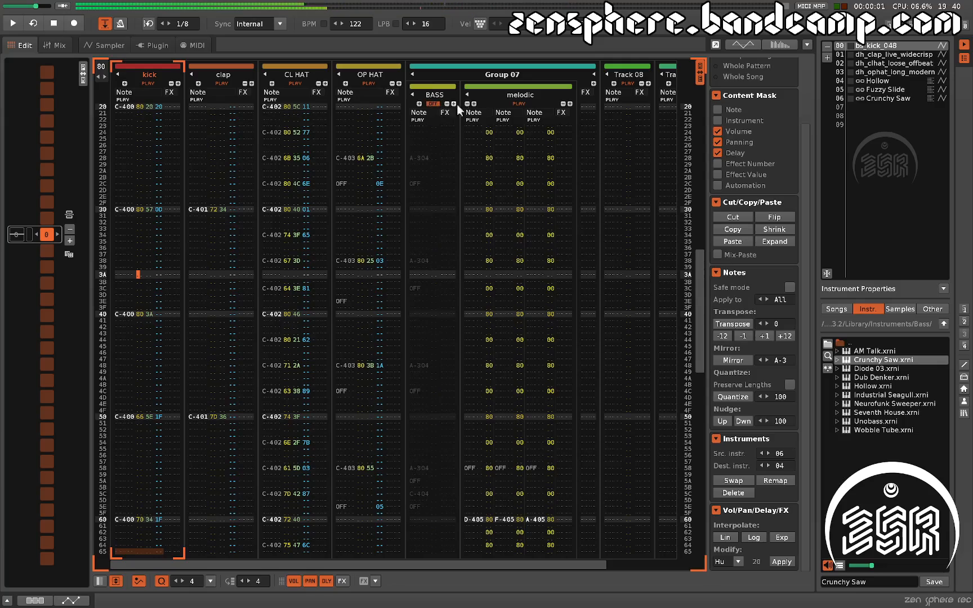
{"action": "left_click", "coordinate": [519, 103]}
{"action": "key", "text": "space"}
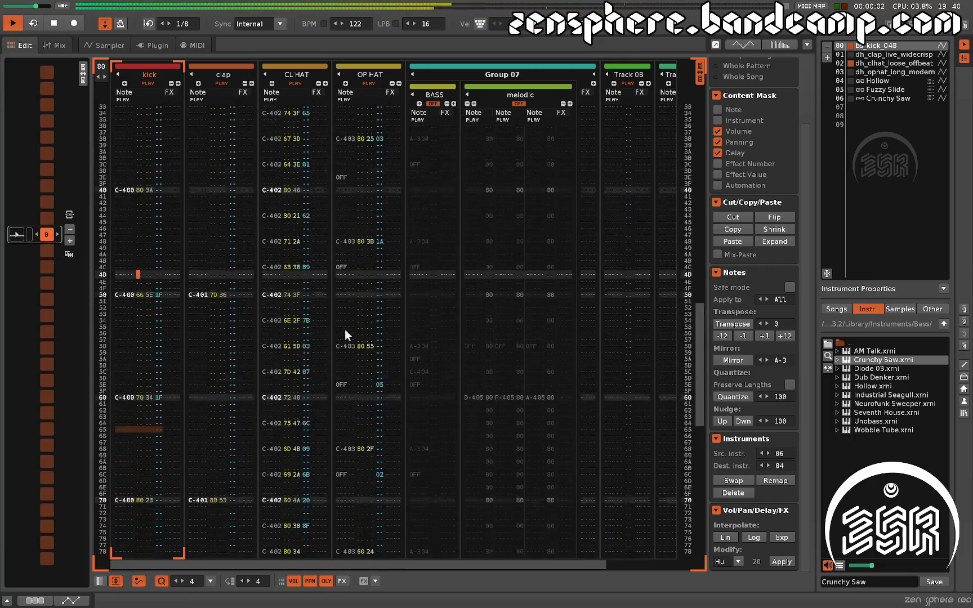
{"action": "key", "text": "space"}
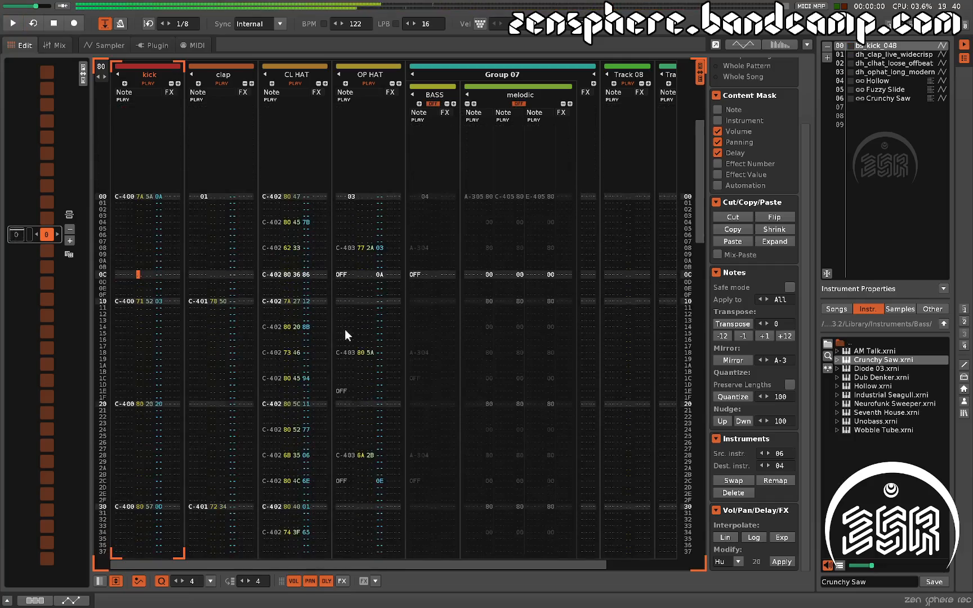
{"action": "key", "text": "space"}
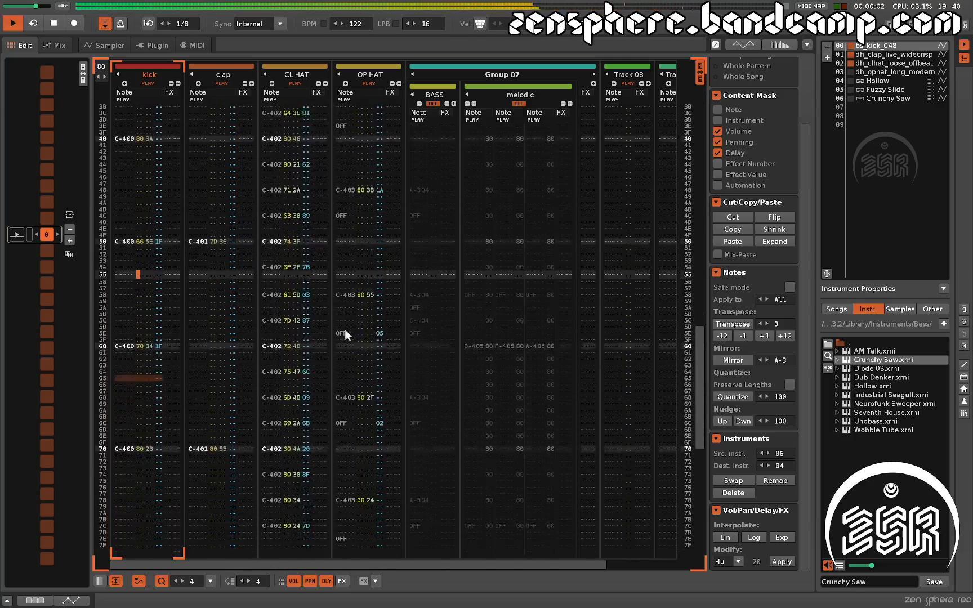
{"action": "key", "text": "space"}
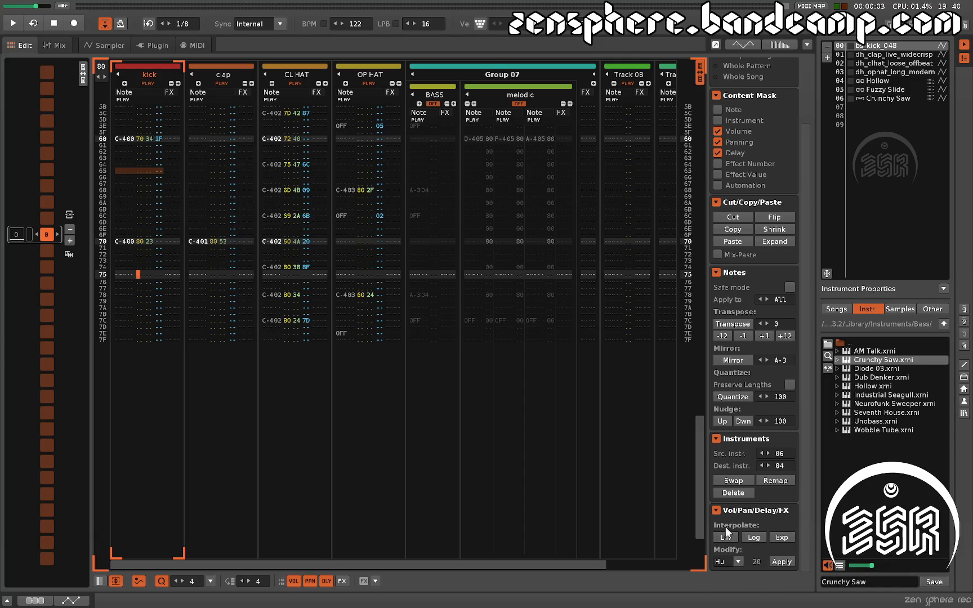
- Turn on edit mode and set the clap's volume at line 50 to 1D
{"action": "scroll", "coordinate": [438, 386], "scroll_direction": "up", "scroll_amount": 10}
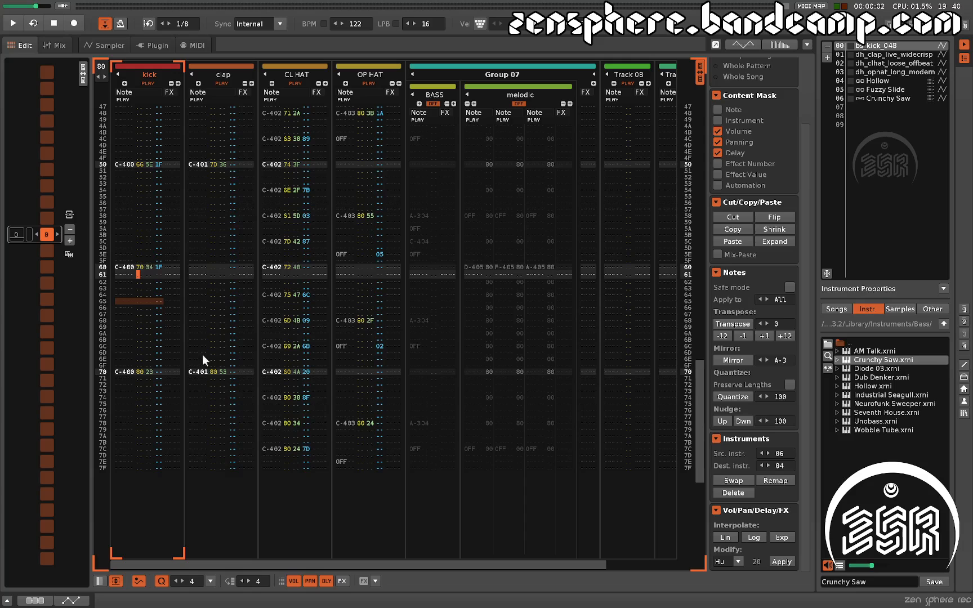
{"action": "key", "text": "Tab"}
{"action": "left_click", "coordinate": [212, 373]}
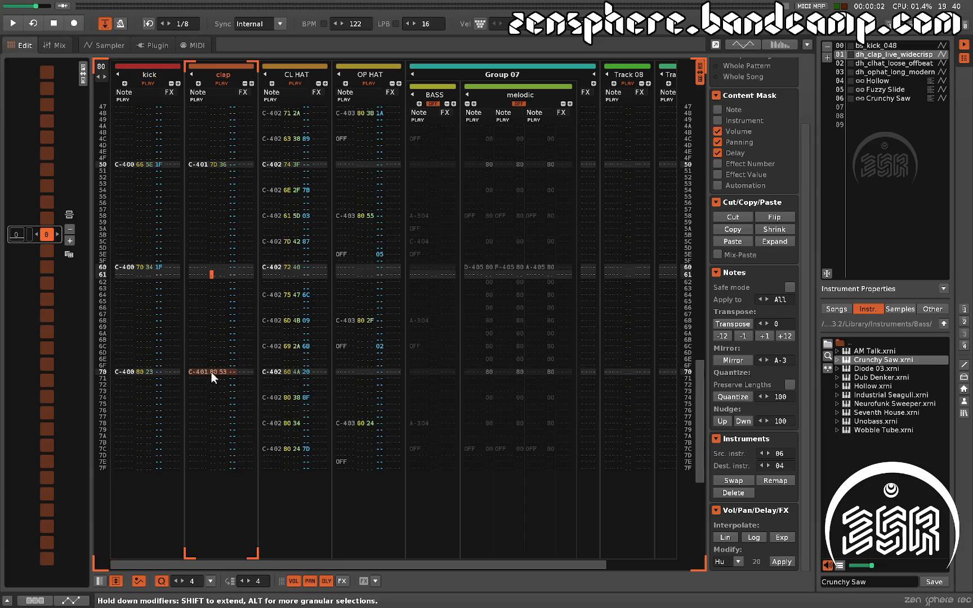
{"action": "scroll", "coordinate": [209, 314], "scroll_direction": "up", "scroll_amount": 5}
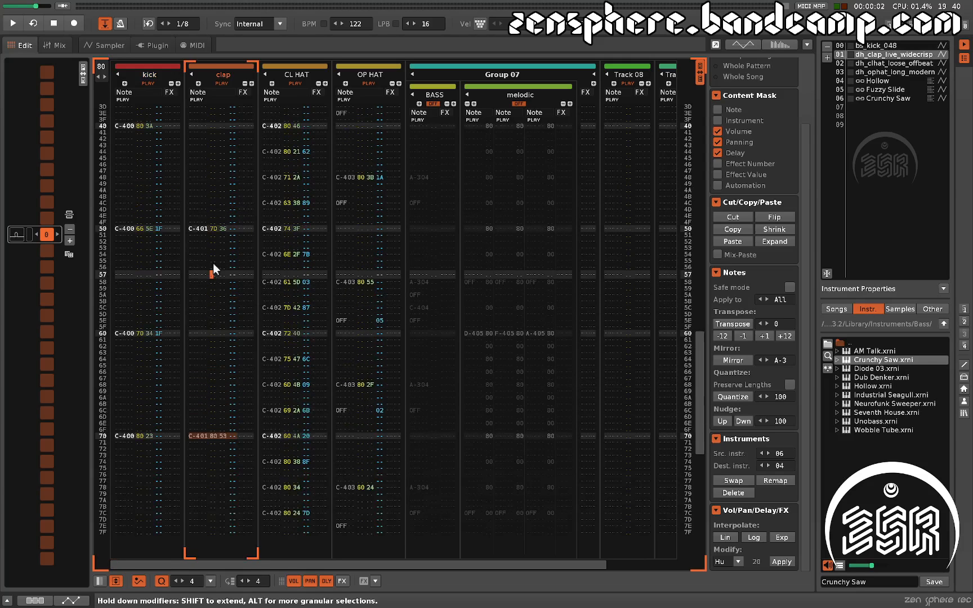
{"action": "left_click", "coordinate": [212, 233]}
{"action": "scroll", "coordinate": [247, 280], "scroll_direction": "up", "scroll_amount": 4}
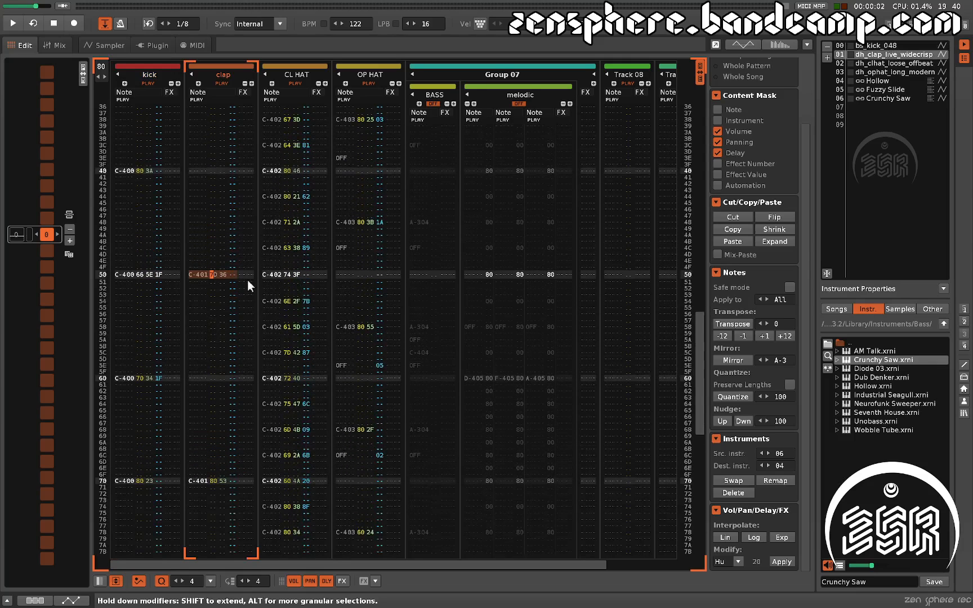
{"action": "key", "text": "Escape"}
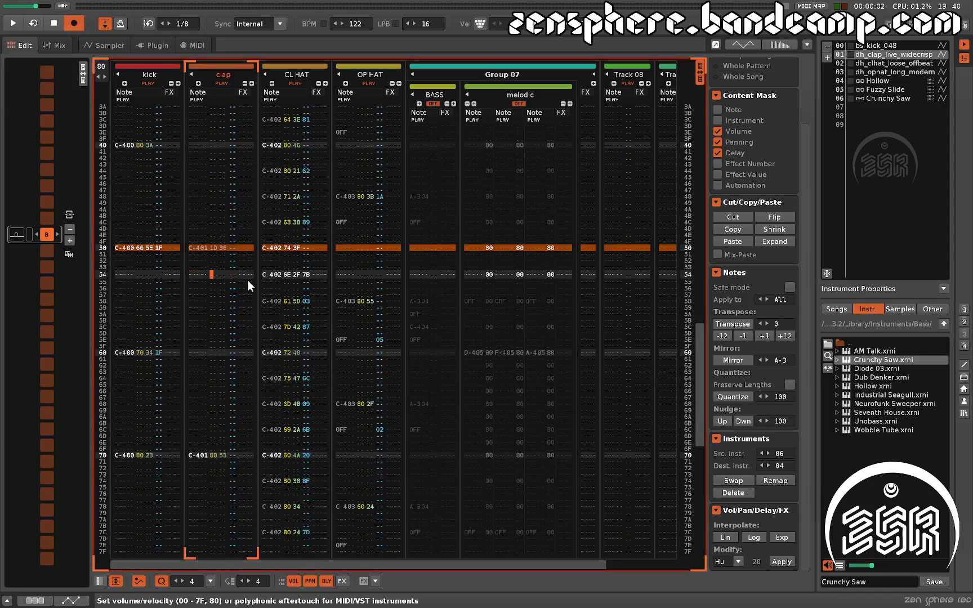
{"action": "type", "text": "1"}
- Interpolate the clap's volume column from line 50 to 70, trying the linear, logarithmic and exponential curves, and play the result
{"action": "scroll", "coordinate": [247, 280], "scroll_direction": "down", "scroll_amount": 10}
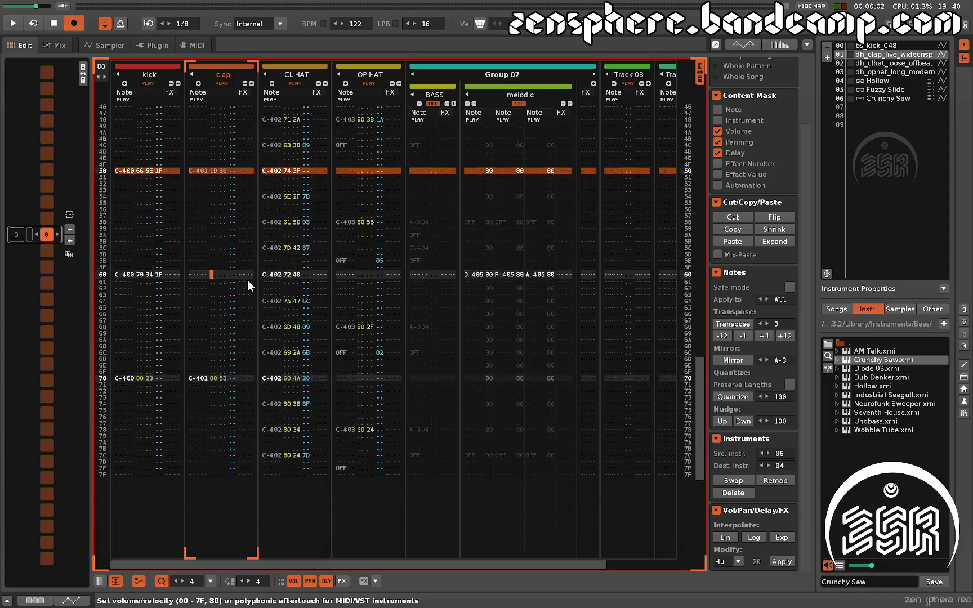
{"action": "scroll", "coordinate": [247, 281], "scroll_direction": "down", "scroll_amount": 3}
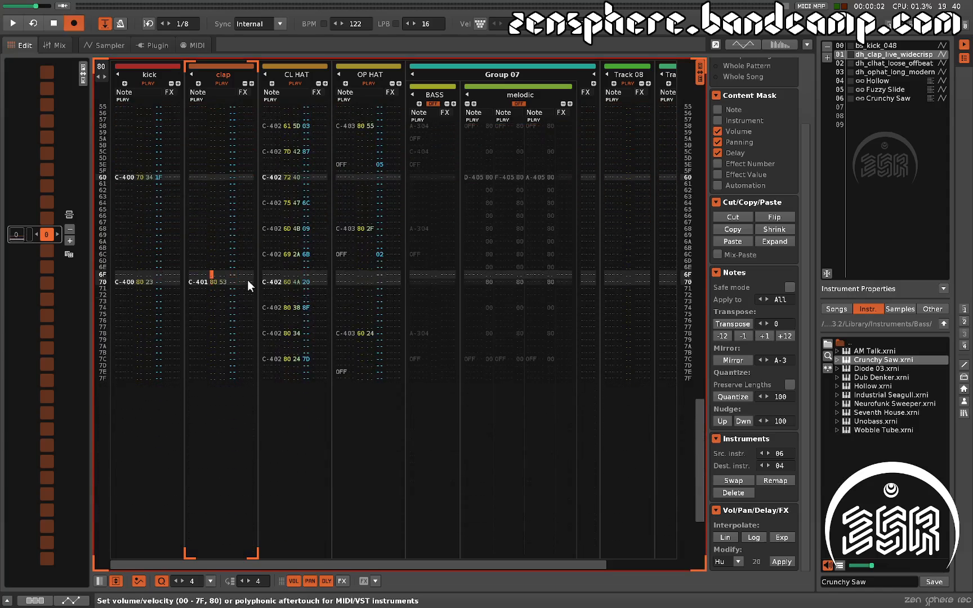
{"action": "key", "text": "shift+Up"}
{"action": "key", "text": "shift+Up"}
{"action": "key", "text": "shift+Up"}
{"action": "key", "text": "shift+Up"}
{"action": "key", "text": "shift+Up"}
{"action": "key", "text": "shift+Up"}
{"action": "key", "text": "shift+Up"}
{"action": "key", "text": "shift+Up"}
{"action": "key", "text": "shift+Up"}
{"action": "key", "text": "shift+Up"}
{"action": "key", "text": "shift+Up"}
{"action": "key", "text": "shift+Up"}
{"action": "key", "text": "shift+Up"}
{"action": "key", "text": "shift+Up"}
{"action": "key", "text": "shift+Up"}
{"action": "key", "text": "shift+Up"}
{"action": "key", "text": "shift+Up"}
{"action": "key", "text": "shift+Up"}
{"action": "key", "text": "shift+Up"}
{"action": "key", "text": "shift+Up"}
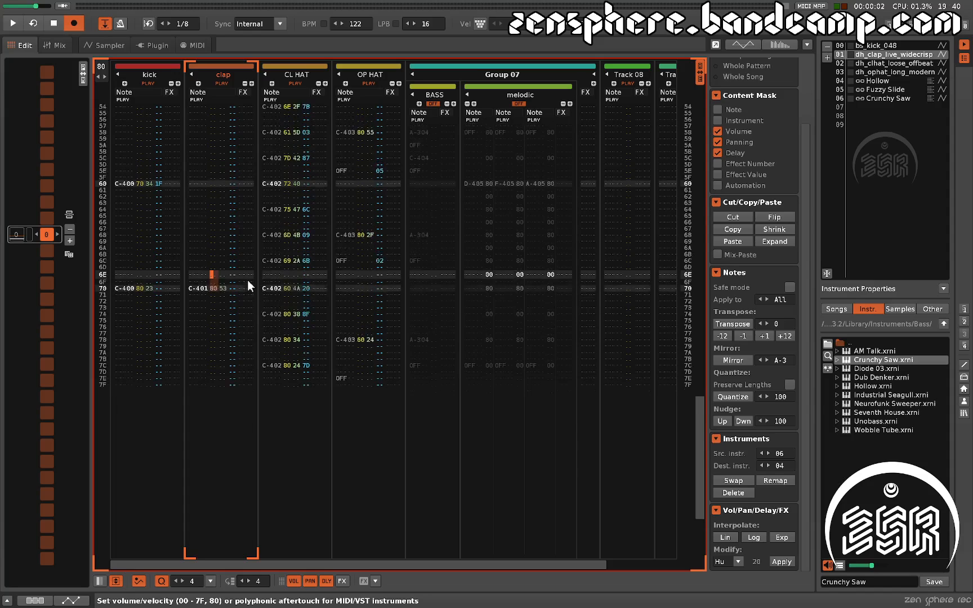
{"action": "key", "text": "shift+Up"}
{"action": "key", "text": "shift+Up"}
{"action": "key", "text": "shift+Up"}
{"action": "key", "text": "shift+Up"}
{"action": "key", "text": "shift+Up"}
{"action": "key", "text": "shift+Up"}
{"action": "key", "text": "shift+Up"}
{"action": "key", "text": "shift+Up"}
{"action": "key", "text": "shift+Up"}
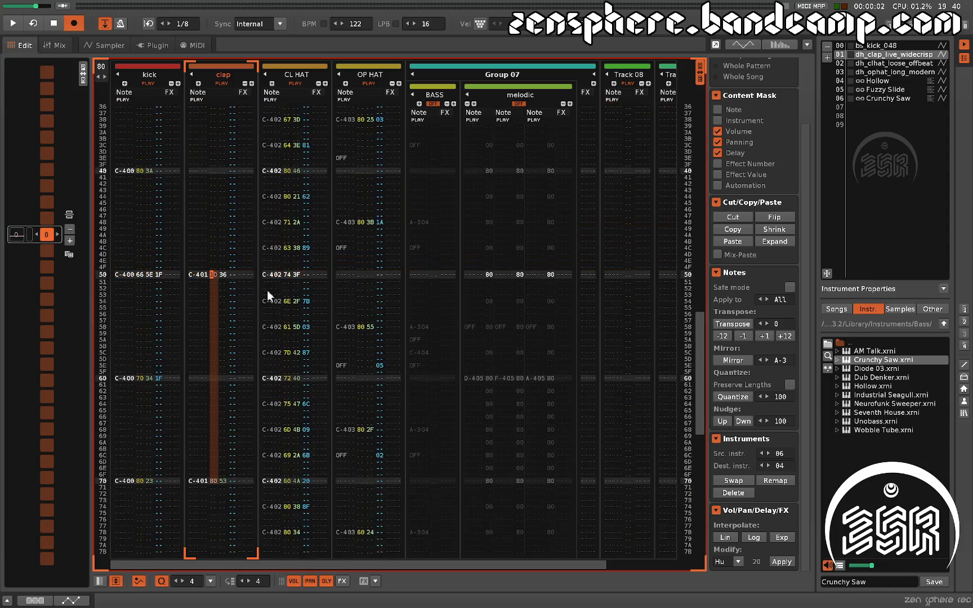
{"action": "left_click", "coordinate": [728, 536]}
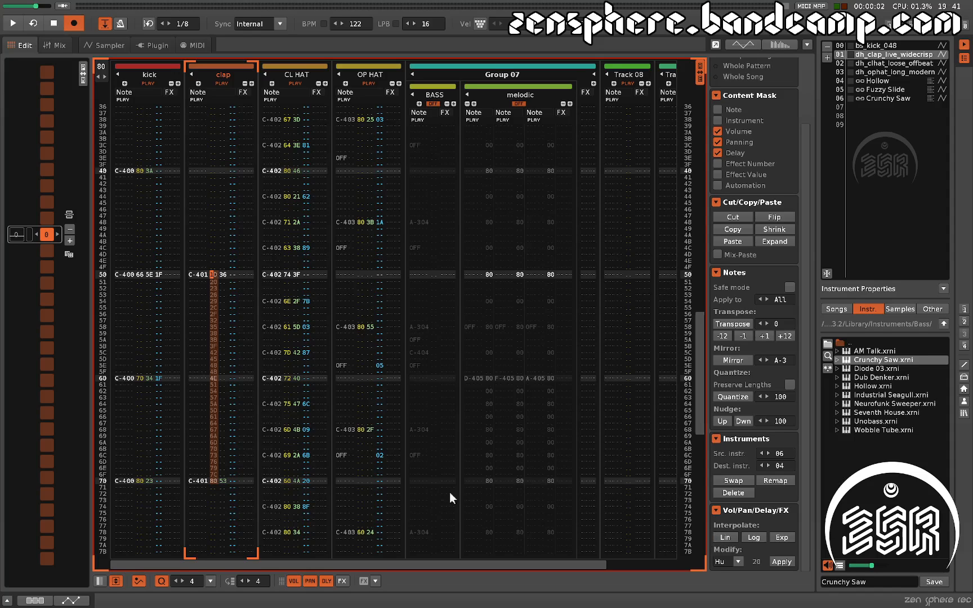
{"action": "left_click", "coordinate": [755, 538]}
{"action": "left_click", "coordinate": [781, 538]}
{"action": "key", "text": "space"}
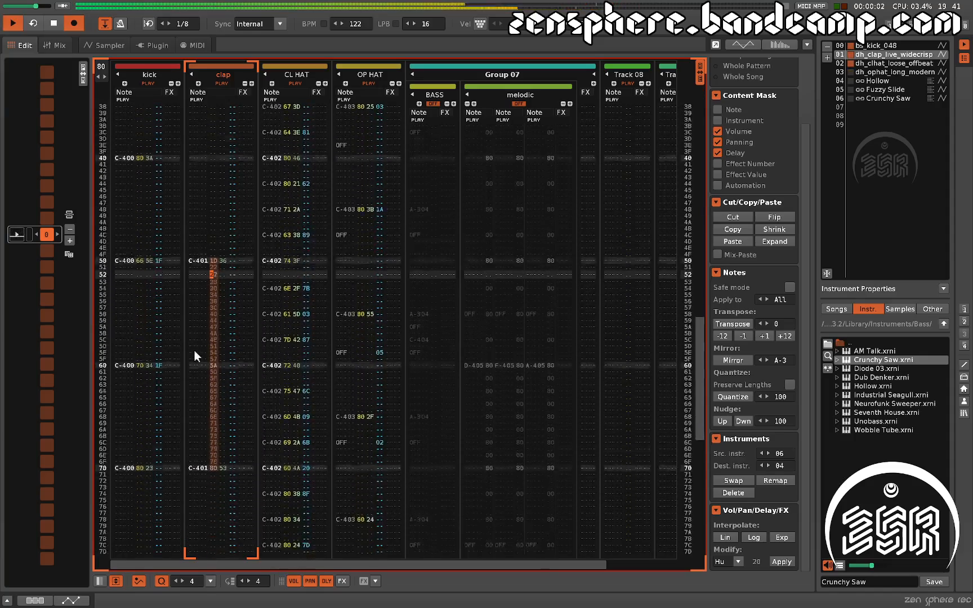
{"action": "key", "text": "space"}
- Set the CL HAT track's volume value at line 7C, its last note in the pattern, to 10
{"action": "scroll", "coordinate": [214, 370], "scroll_direction": "up", "scroll_amount": 6}
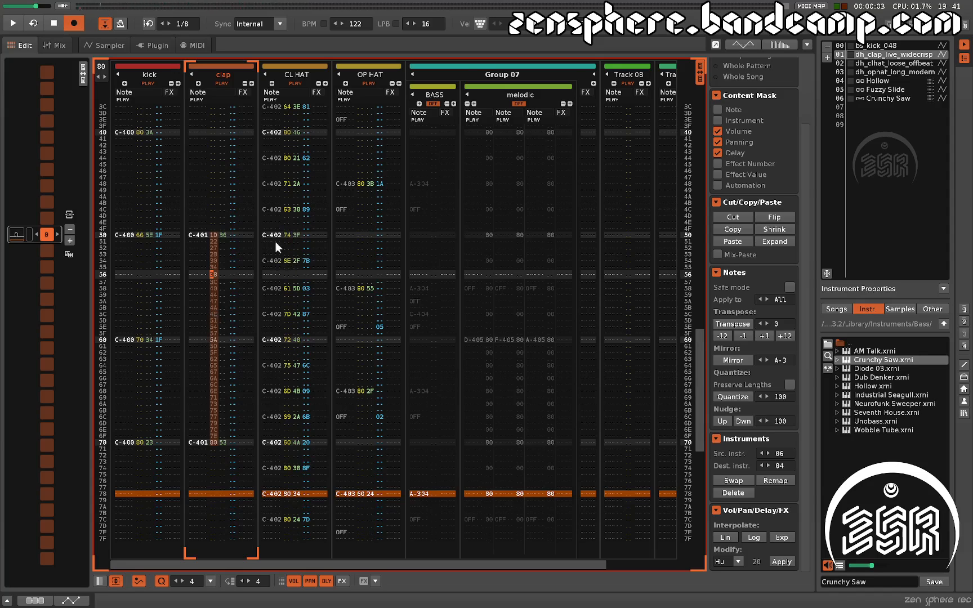
{"action": "scroll", "coordinate": [292, 401], "scroll_direction": "up", "scroll_amount": 14}
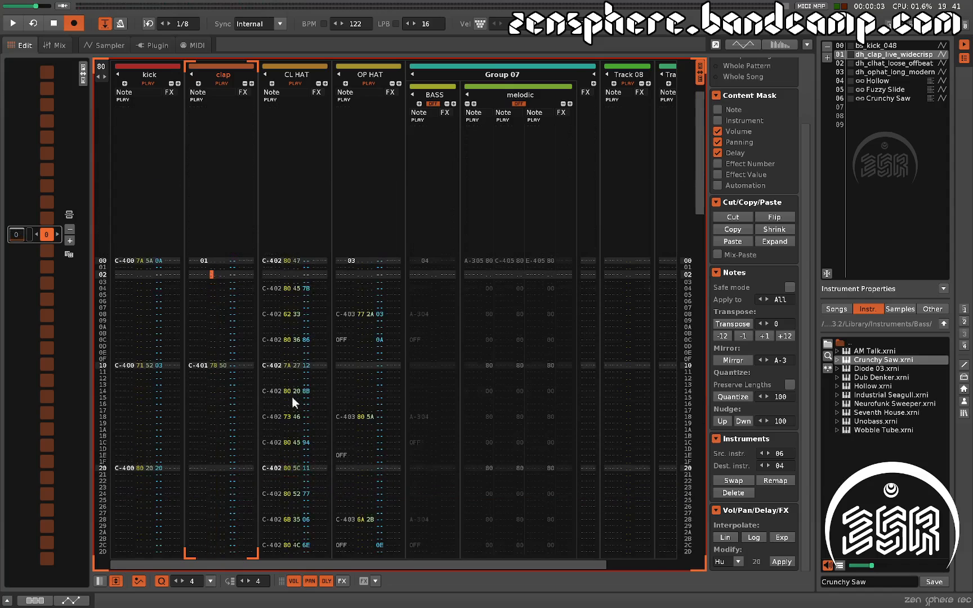
{"action": "left_click", "coordinate": [287, 260]}
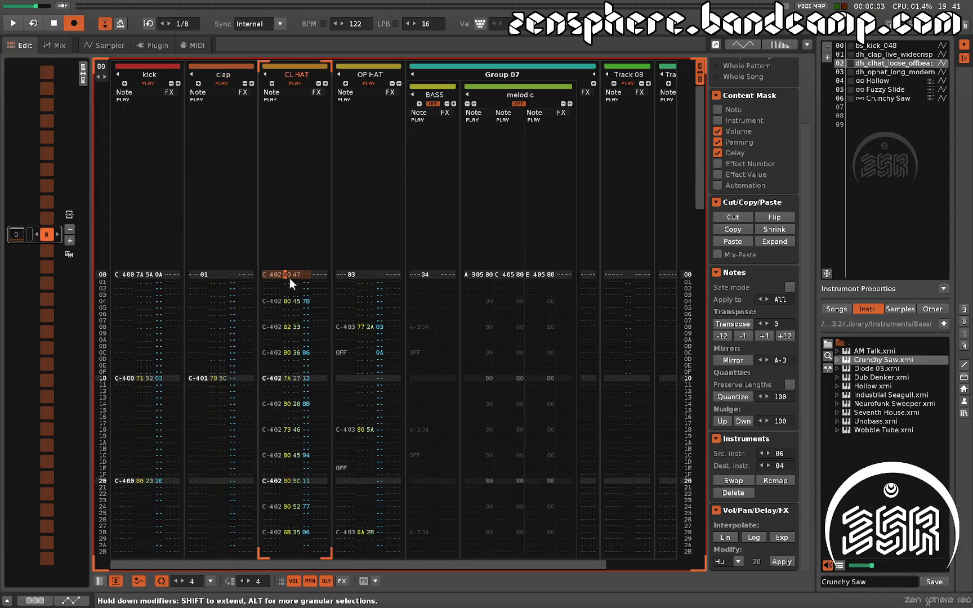
{"action": "key", "text": "Up"}
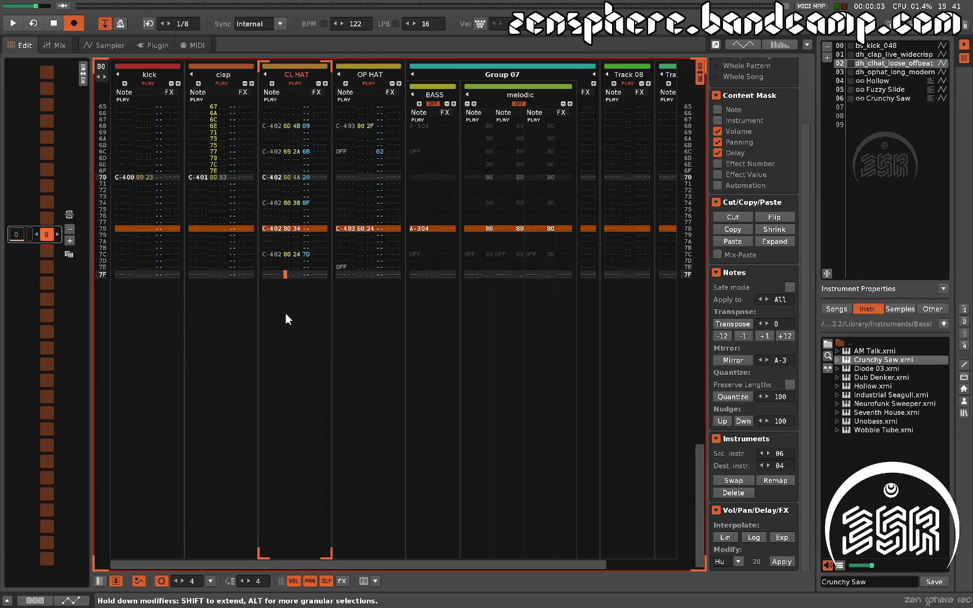
{"action": "key", "text": "Up"}
{"action": "key", "text": "Up"}
{"action": "key", "text": "Up"}
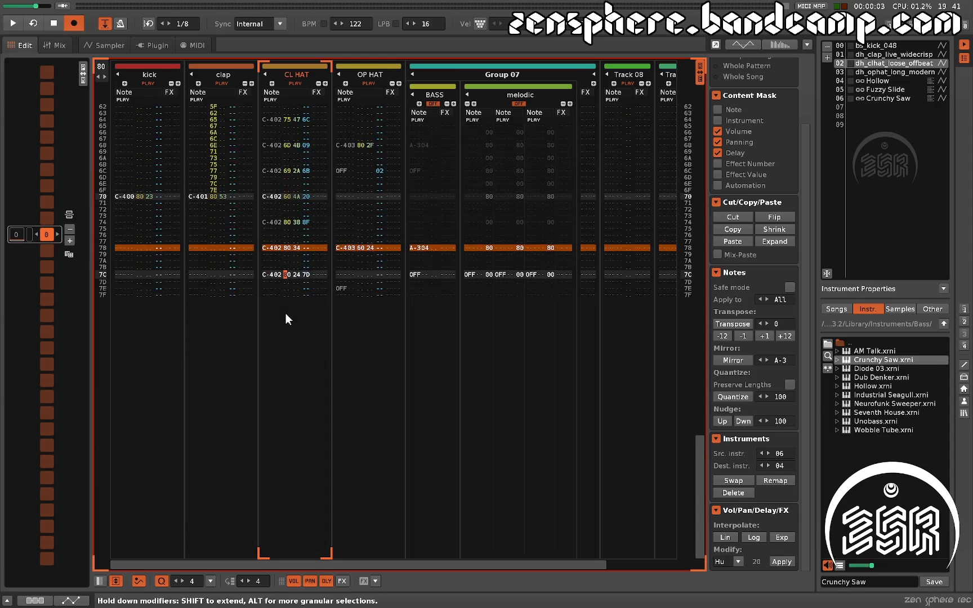
{"action": "type", "text": "1"}
{"action": "key", "text": "Up"}
{"action": "key", "text": "Up"}
{"action": "key", "text": "Up"}
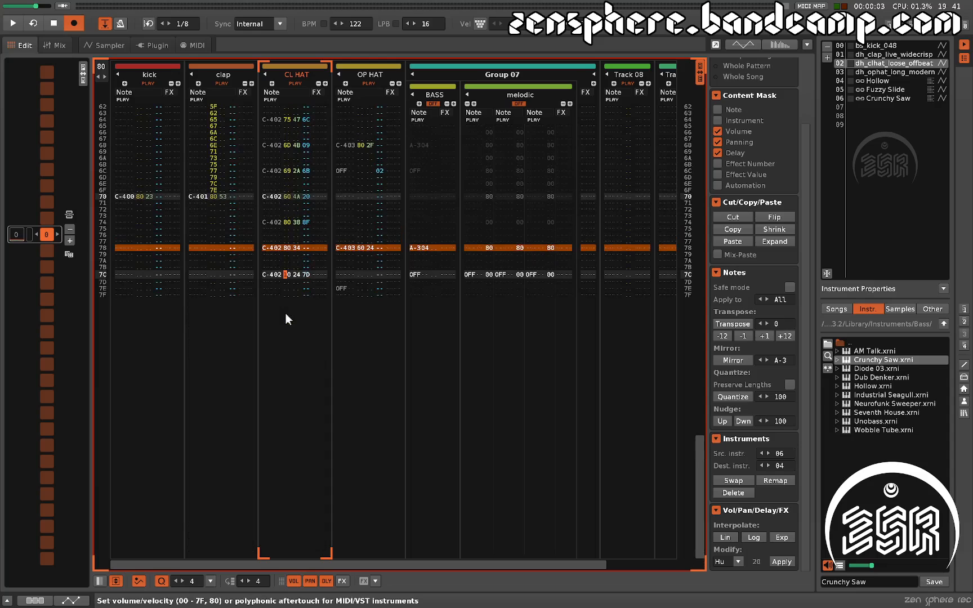
- Interpolate the CL HAT volume column linearly from line 00 to 7C and play the pattern to hear the fade
{"action": "key", "text": "ctrl+e"}
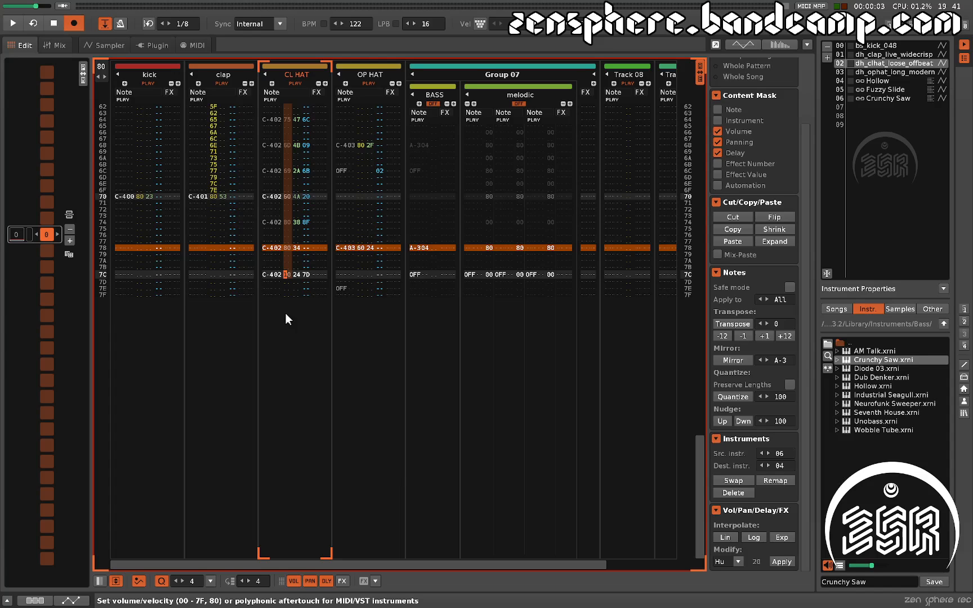
{"action": "key", "text": "ctrl+i"}
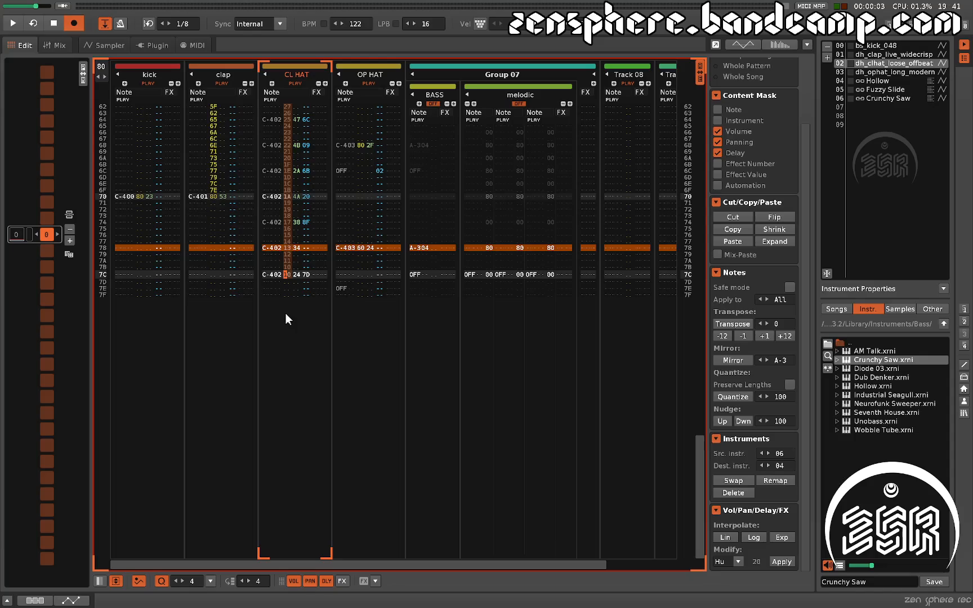
{"action": "key", "text": "space"}
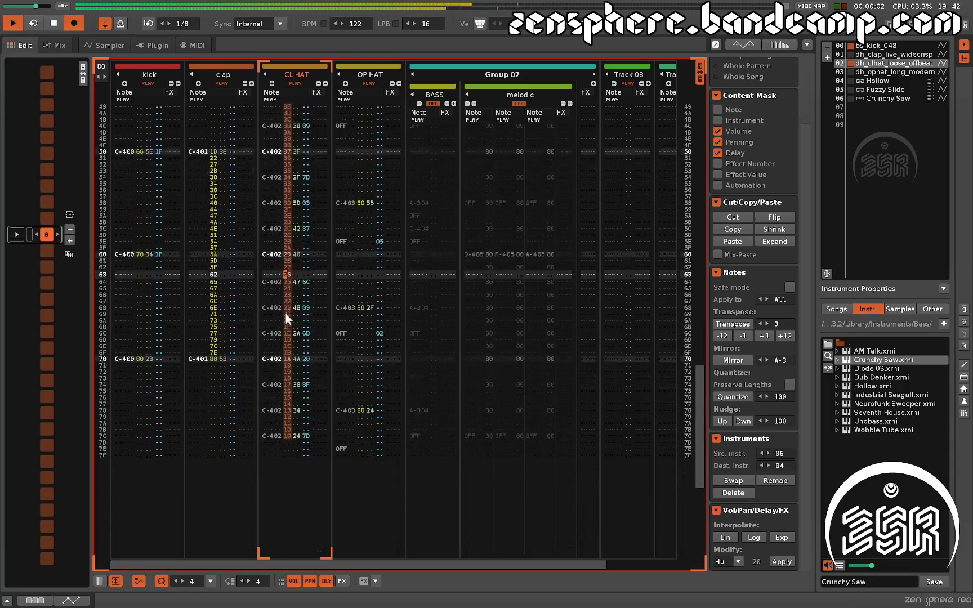
{"action": "key", "text": "space"}
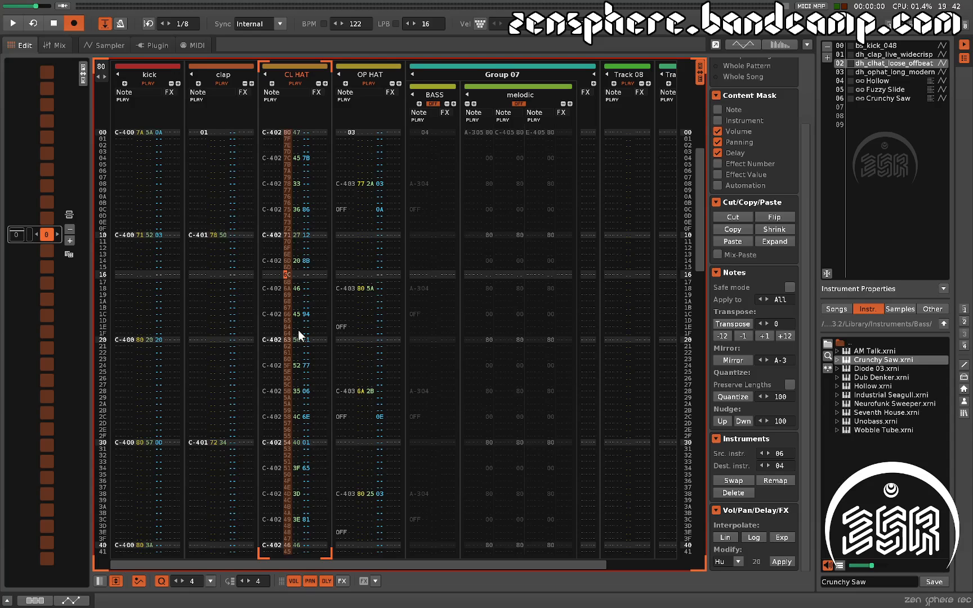
- Switch to the layout with the spectrum, pattern matrix and the CL HAT track's device settings
{"action": "key", "text": "F1"}
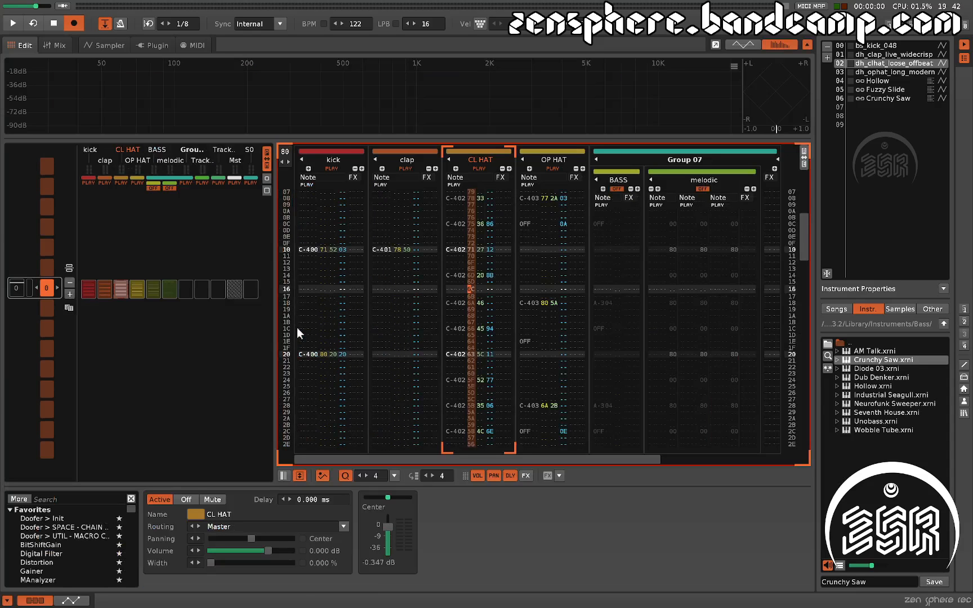